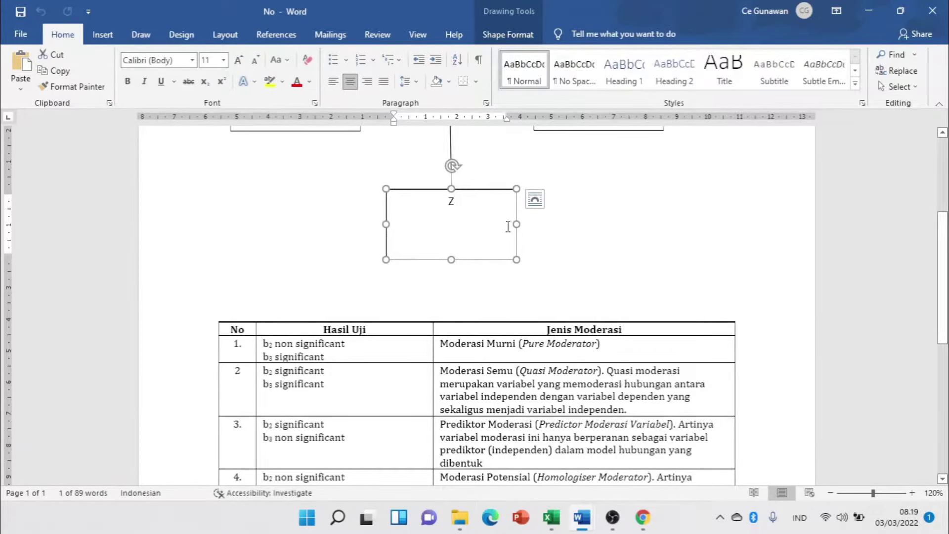
# - Examine the X1, Y and Z moderation diagram and the Hasil Uji and Jenis Moderasi table below it
pyautogui.scroll(3, 404, 269)
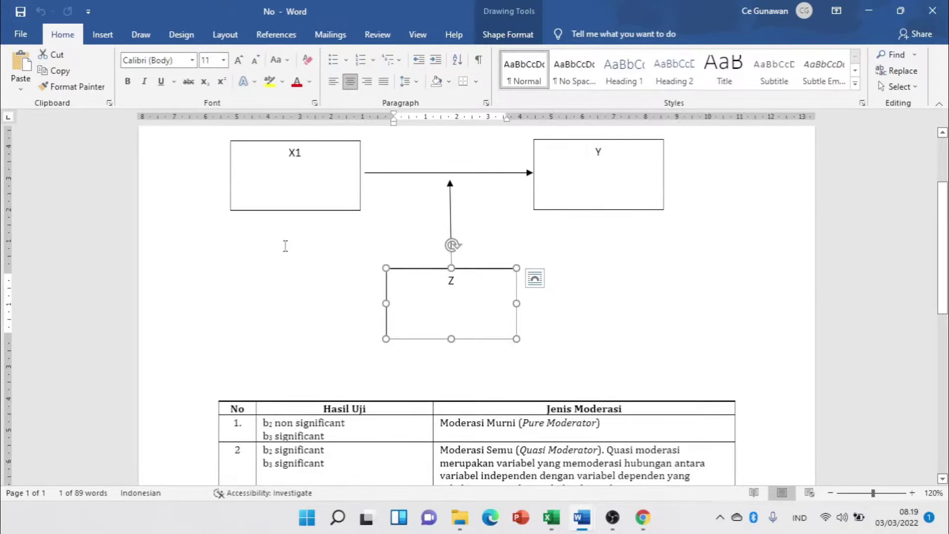
pyautogui.scroll(-3, 498, 262)
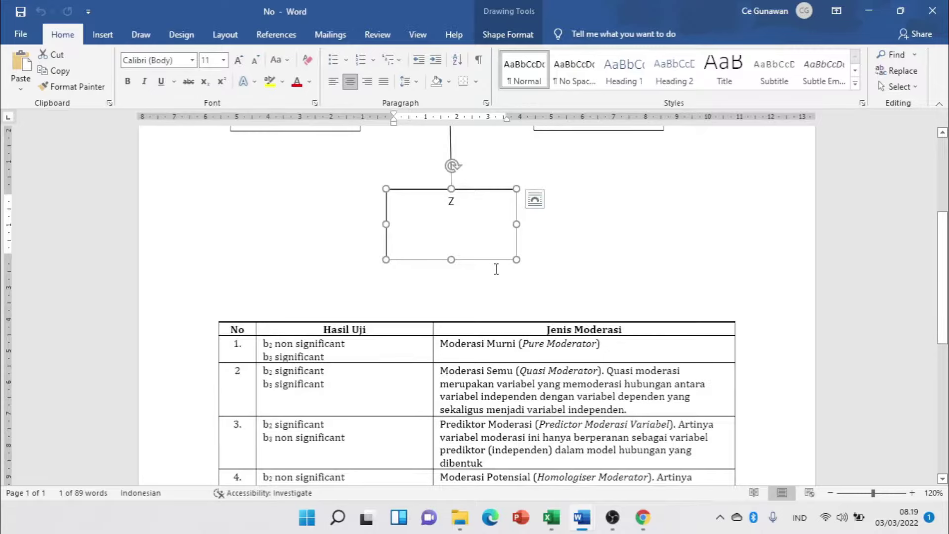
pyautogui.scroll(2, 497, 264)
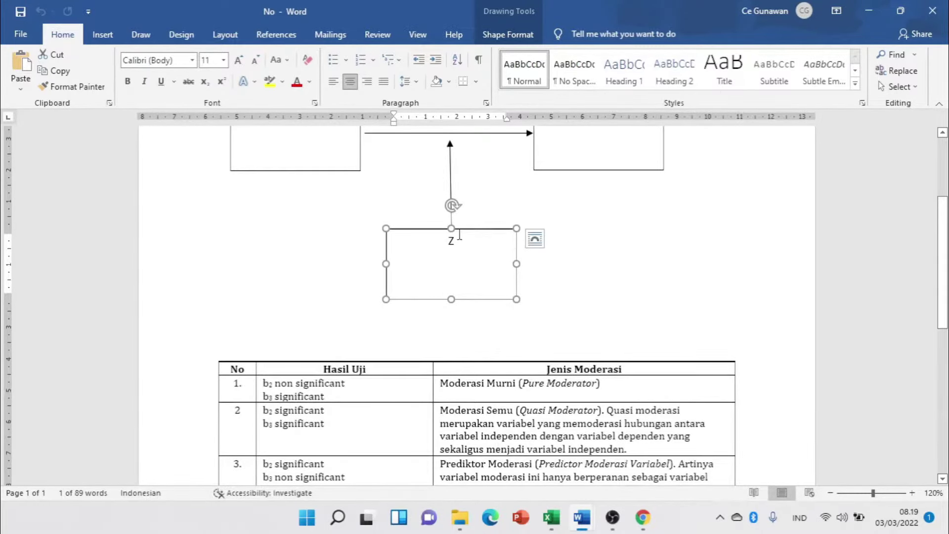
pyautogui.click(653, 229)
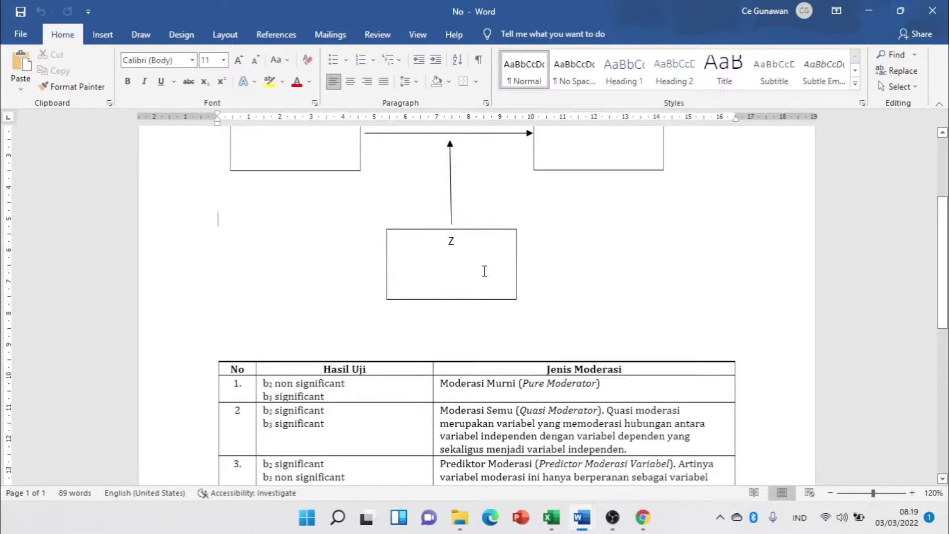
pyautogui.scroll(-3, 509, 281)
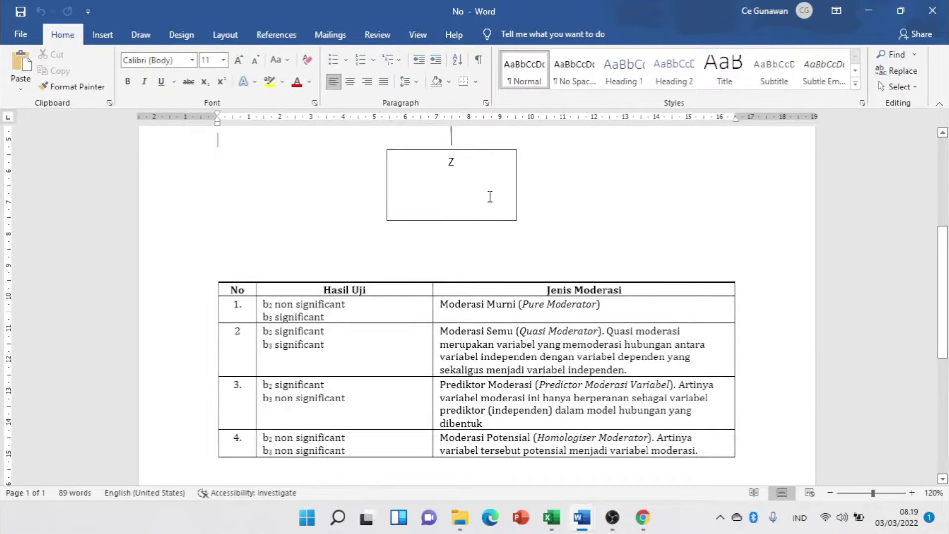
pyautogui.scroll(4, 469, 198)
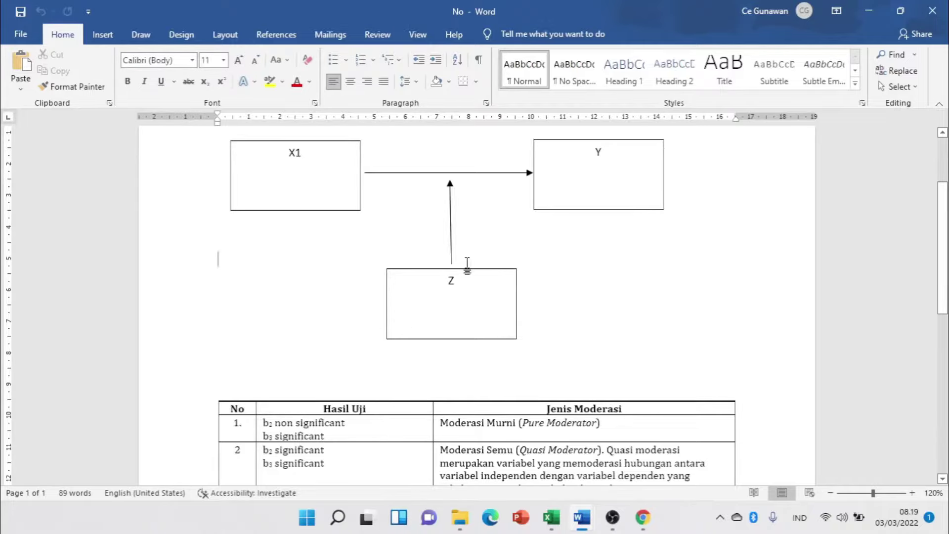
pyautogui.scroll(-1, 467, 267)
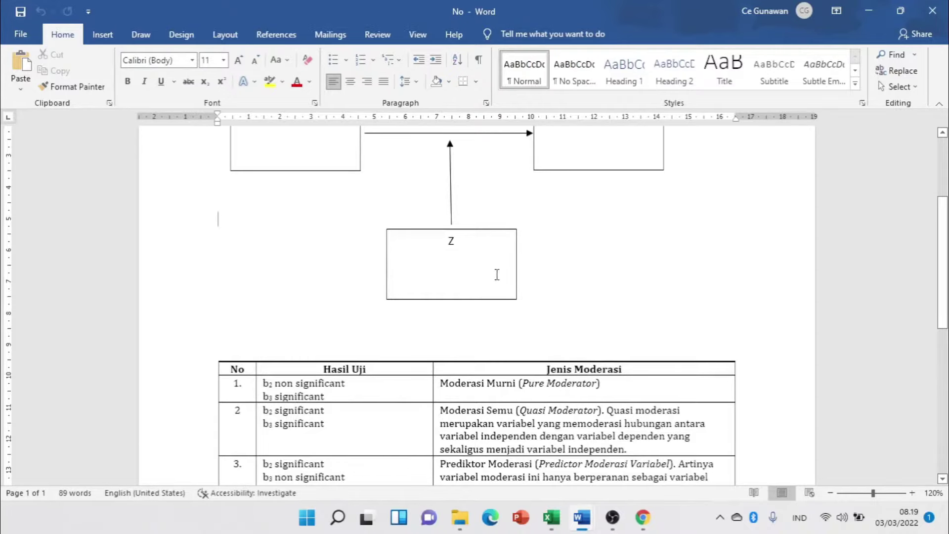
pyautogui.scroll(-3, 507, 290)
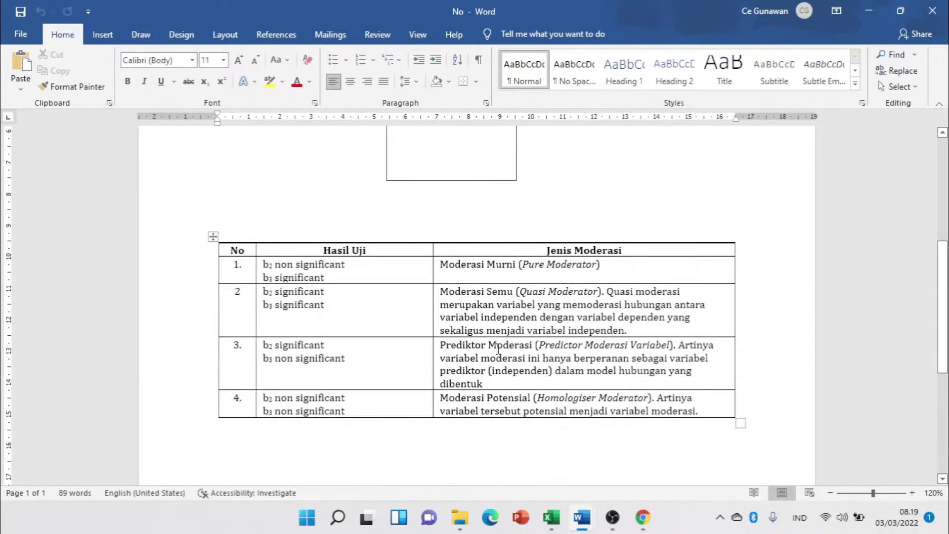
pyautogui.scroll(3, 559, 239)
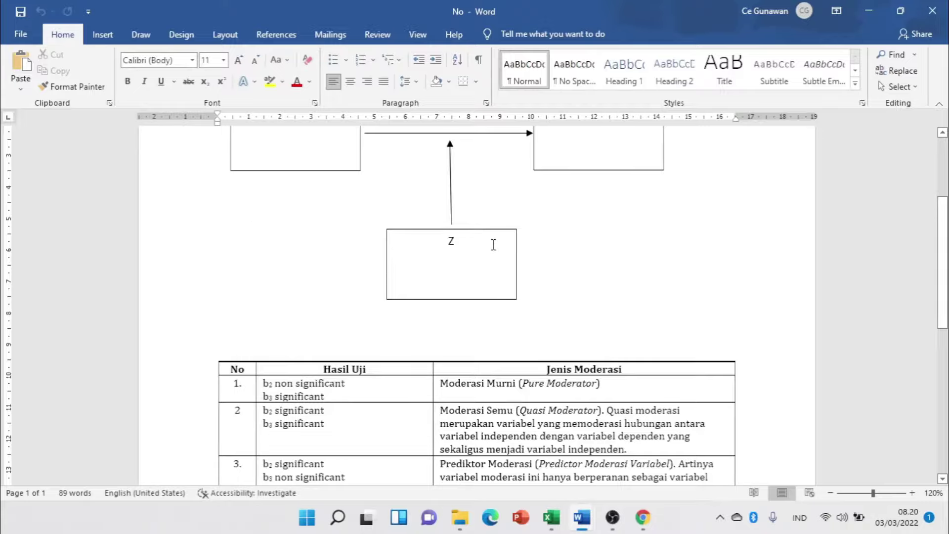
pyautogui.scroll(-1, 494, 244)
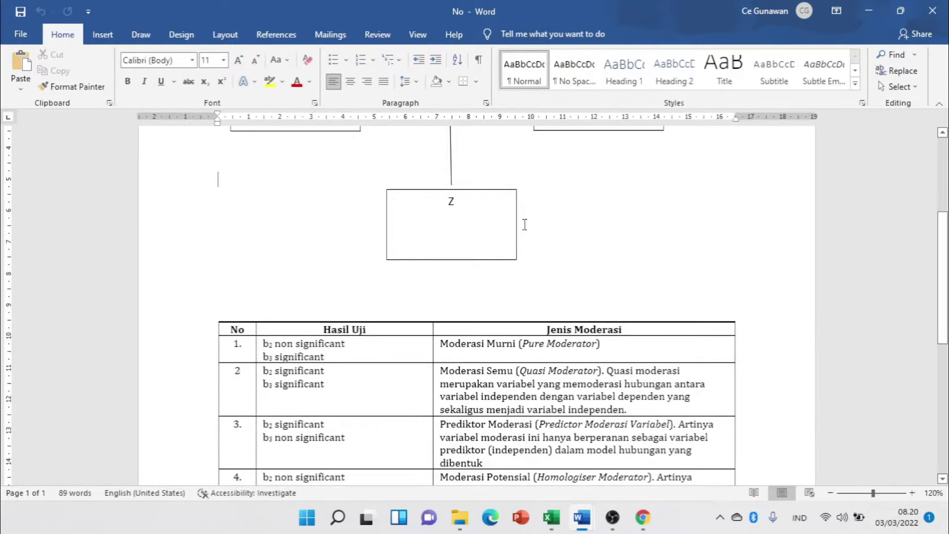
pyautogui.scroll(-2, 460, 238)
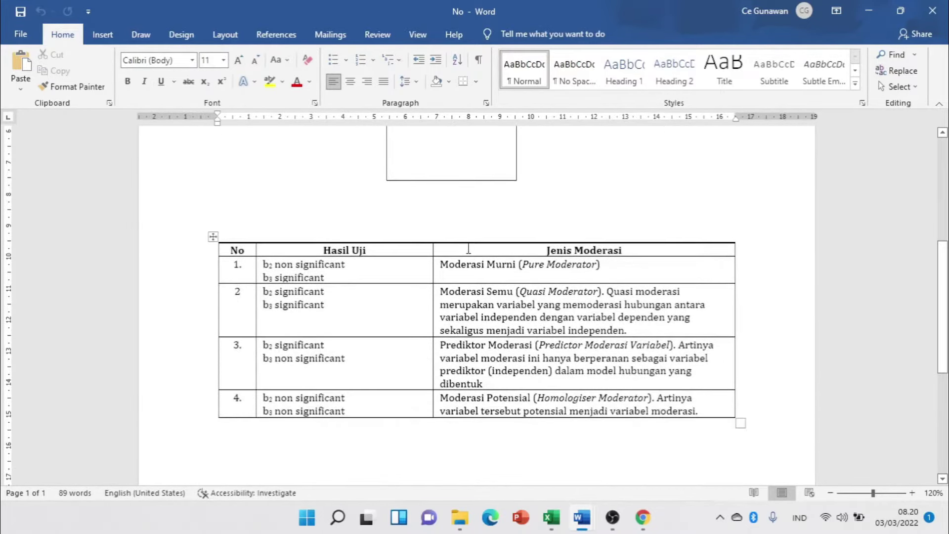
pyautogui.scroll(-2, 492, 259)
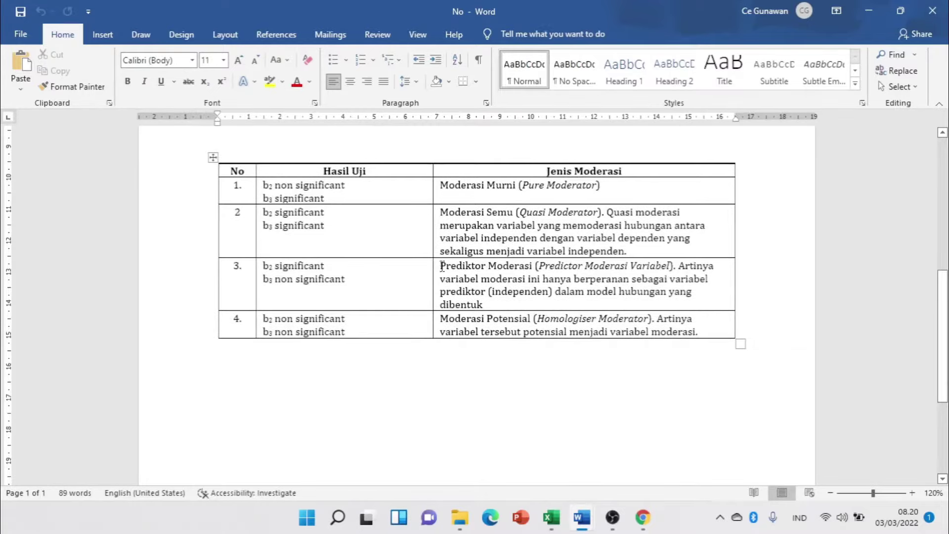
# - Compare the Prediktor Moderasi, Moderasi Potensial and Moderasi Murni rows of the table with the role of Z in the diagram
pyautogui.moveTo(442, 266); pyautogui.dragTo(496, 267)
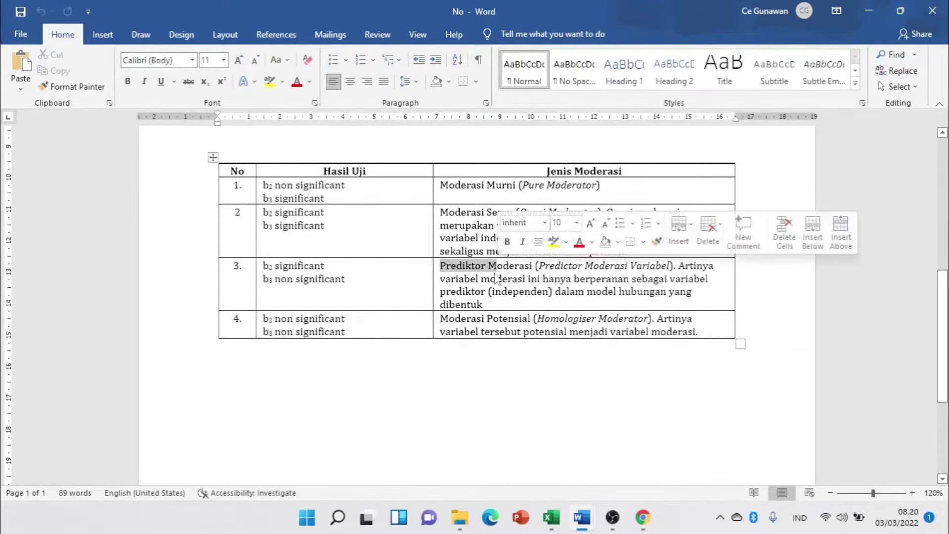
pyautogui.click(459, 319)
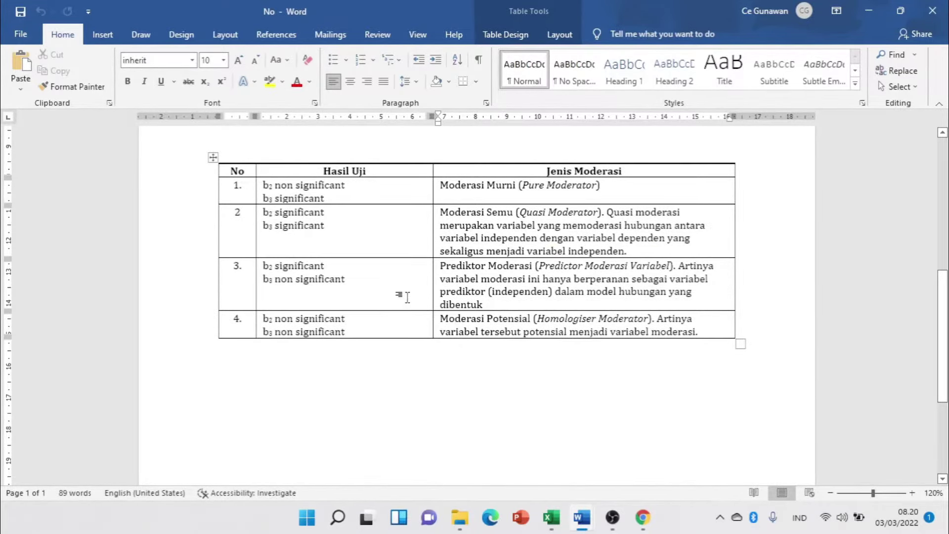
pyautogui.scroll(5, 400, 292)
pyautogui.scroll(-4, 510, 271)
pyautogui.scroll(3, 492, 269)
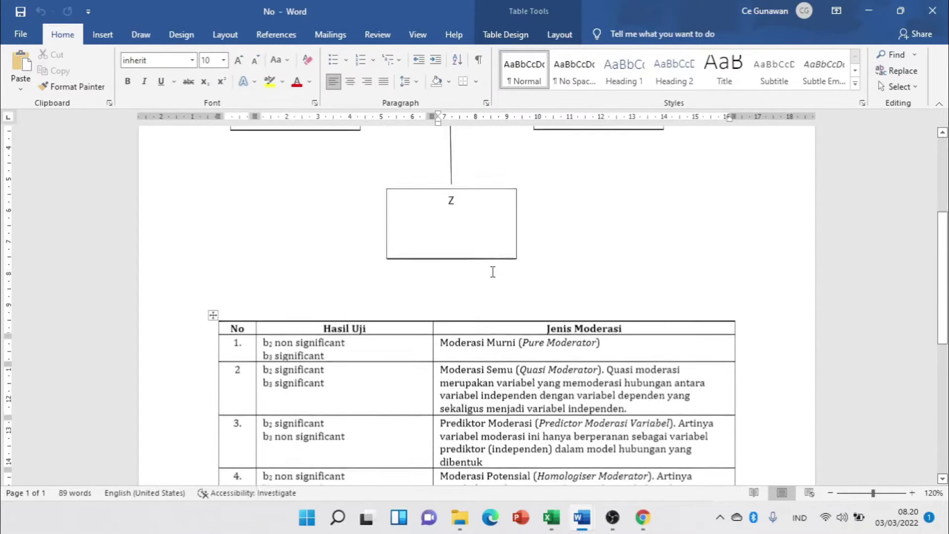
pyautogui.scroll(-3, 492, 258)
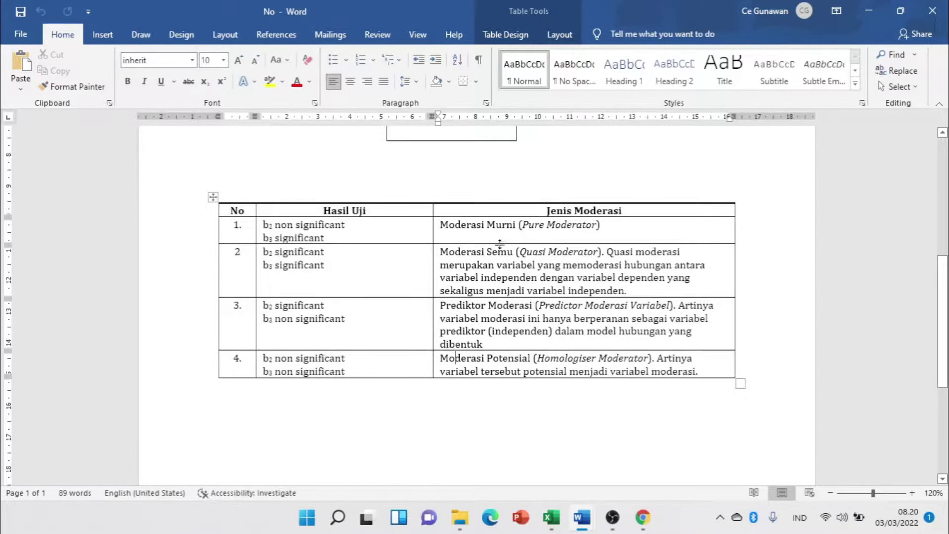
pyautogui.scroll(5, 511, 235)
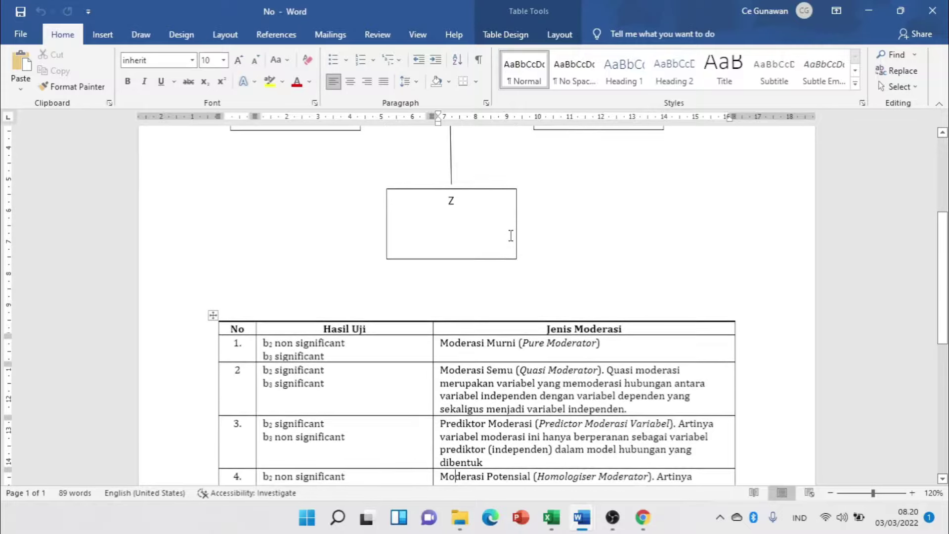
pyautogui.scroll(-2, 515, 222)
pyautogui.scroll(-1, 515, 223)
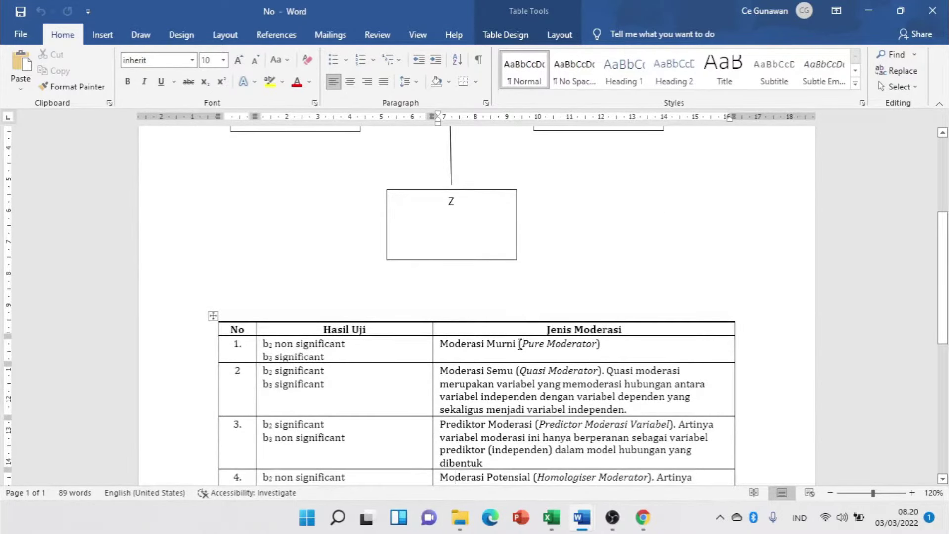
pyautogui.scroll(-3, 424, 266)
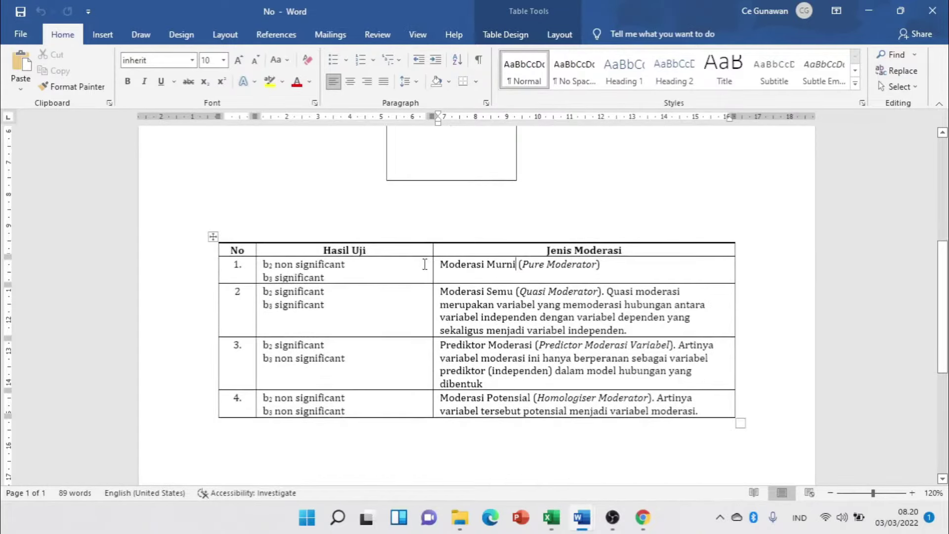
pyautogui.scroll(7, 435, 257)
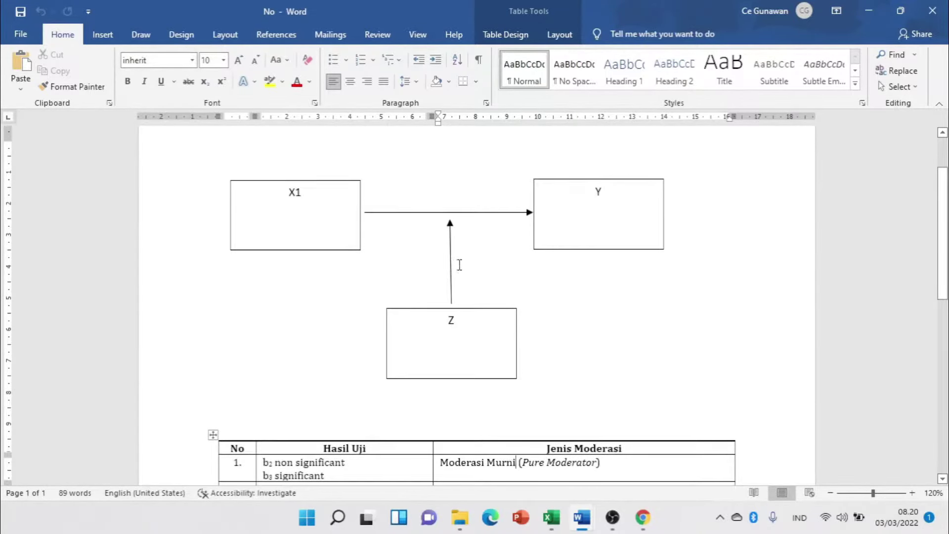
# - Switch to the DATA LATIHAN MRA workbook in Excel and fill the whole Z column with yellow
pyautogui.click(551, 518)
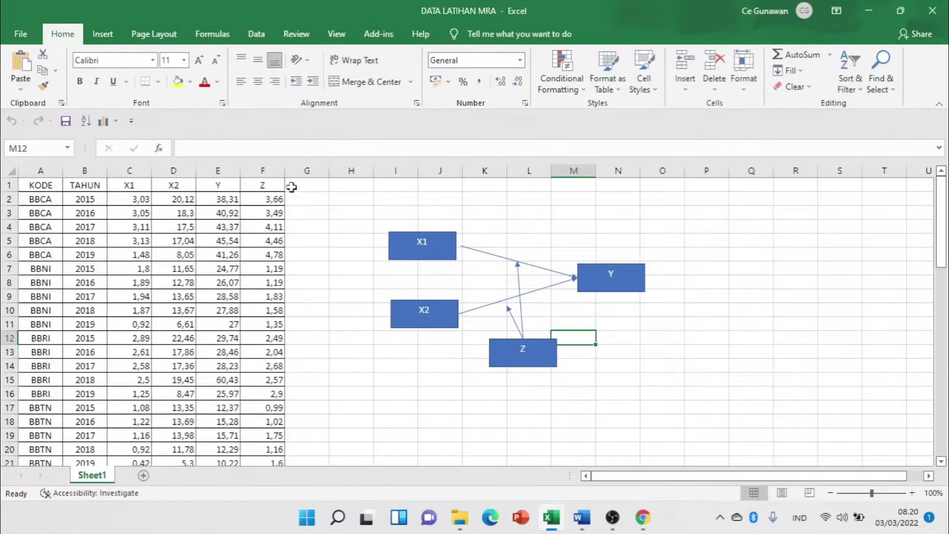
pyautogui.click(272, 170)
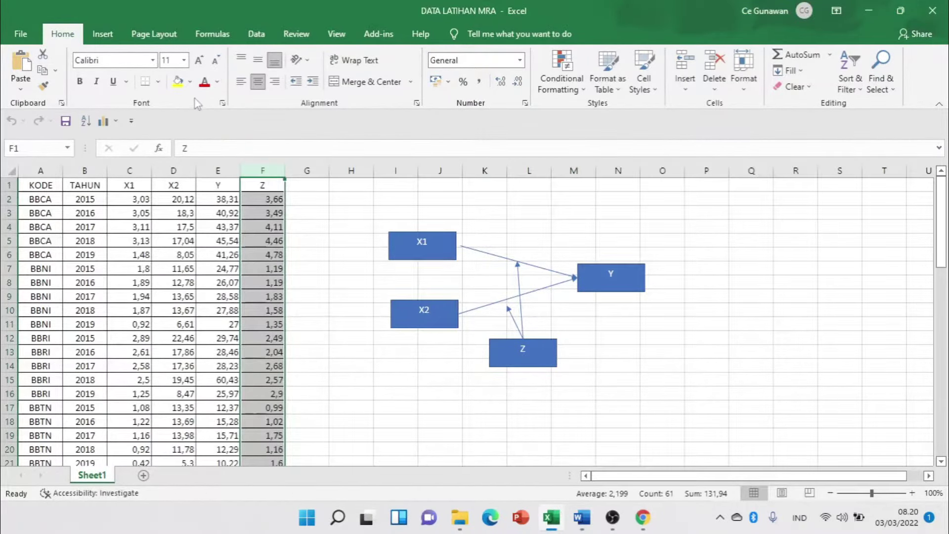
pyautogui.click(177, 83)
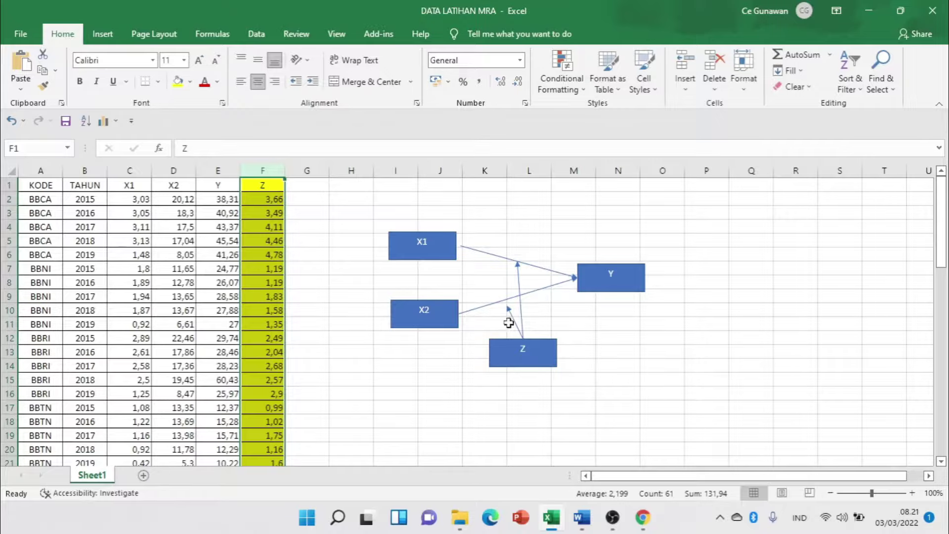
pyautogui.click(304, 253)
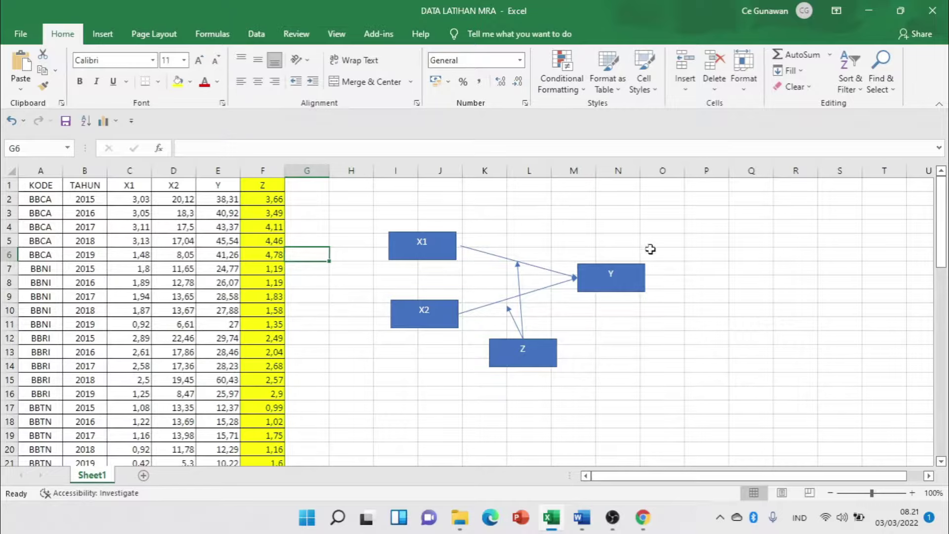
pyautogui.click(417, 212)
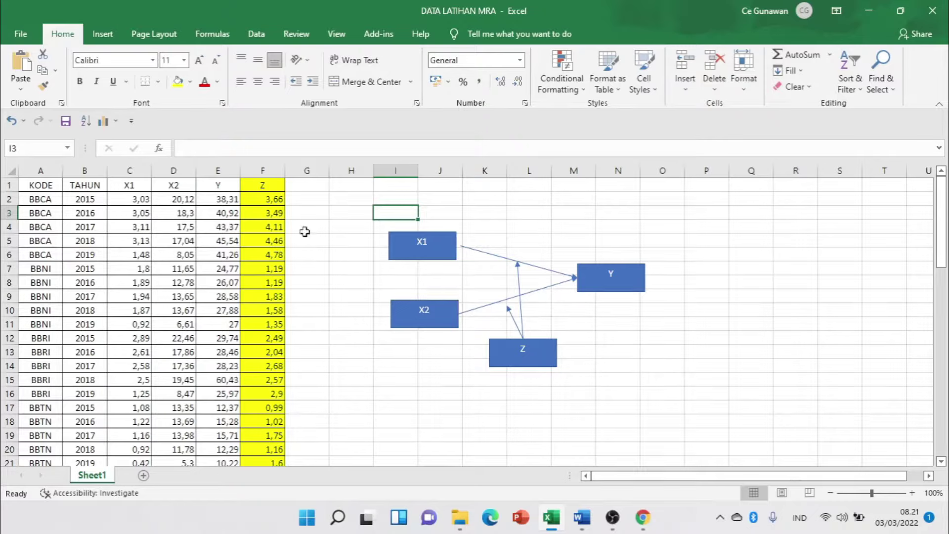
# - Review the variable headings X1, X2, Y and Z in cells C1 to F1
pyautogui.click(129, 185)
pyautogui.moveTo(178, 186); pyautogui.dragTo(262, 185)
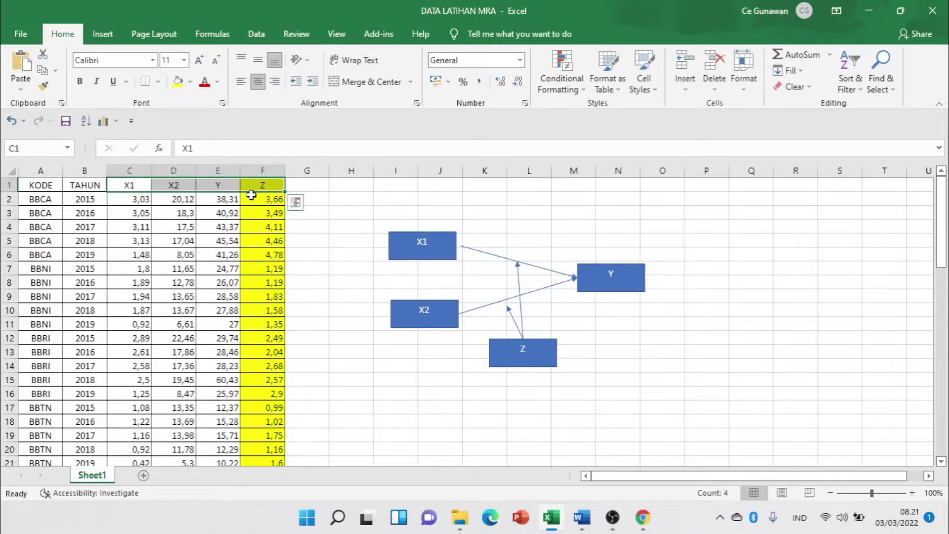
pyautogui.click(345, 226)
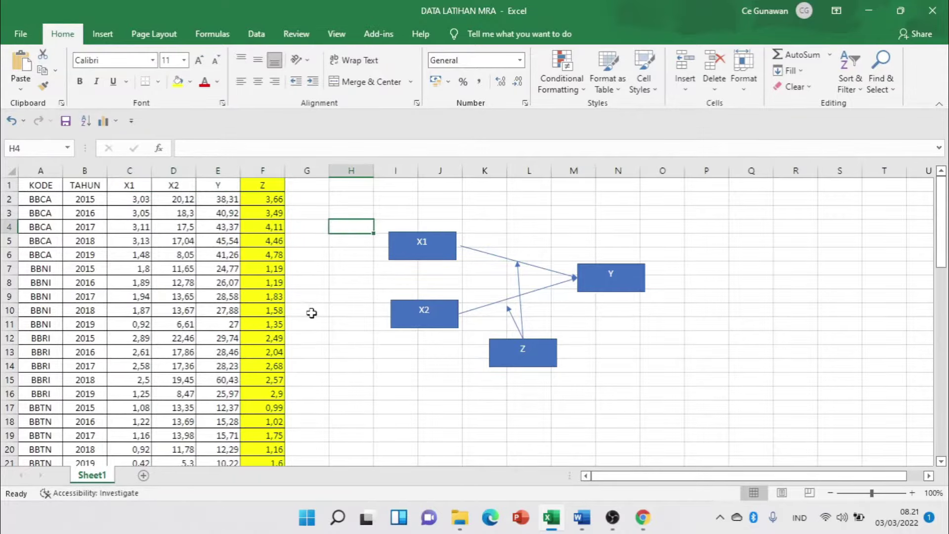
# - Launch EViews 12 (x64)
pyautogui.click(339, 518)
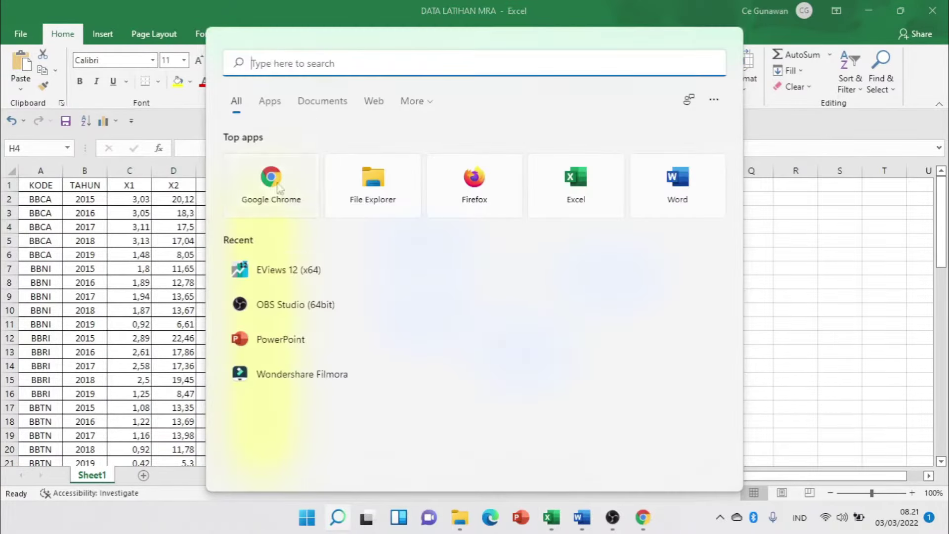
pyautogui.click(277, 271)
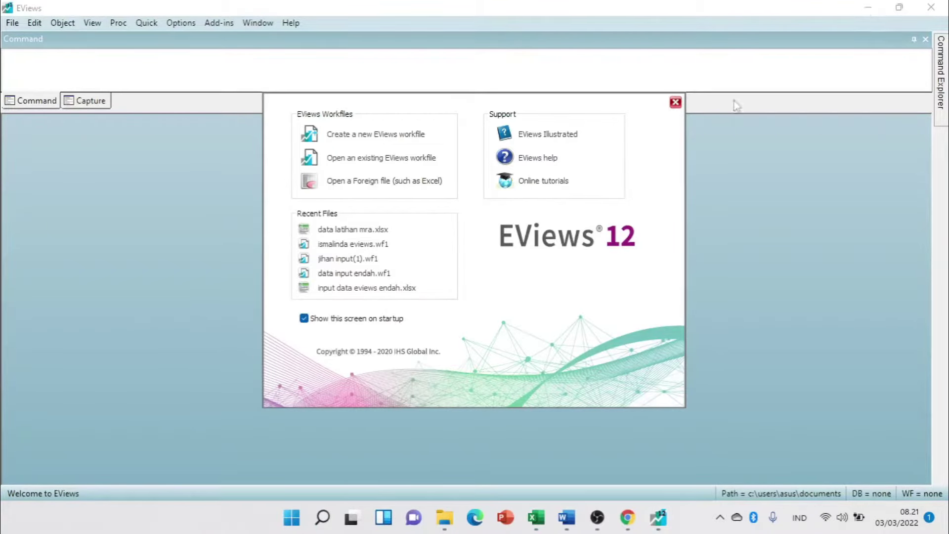
# - Return to the Excel workbook and examine the panel data layout, including the header row with the KODE and TAHUN headings
pyautogui.hotkey('alt', 'Tab')
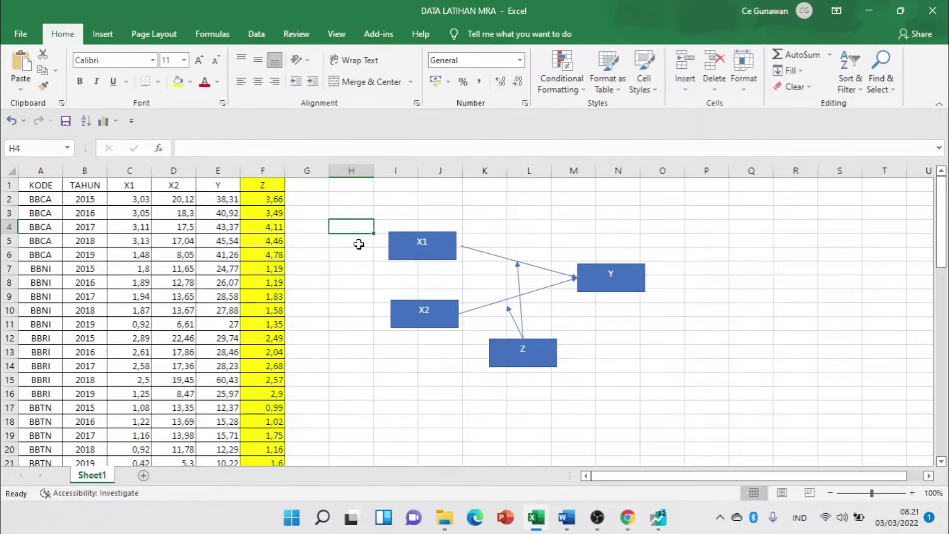
pyautogui.click(353, 242)
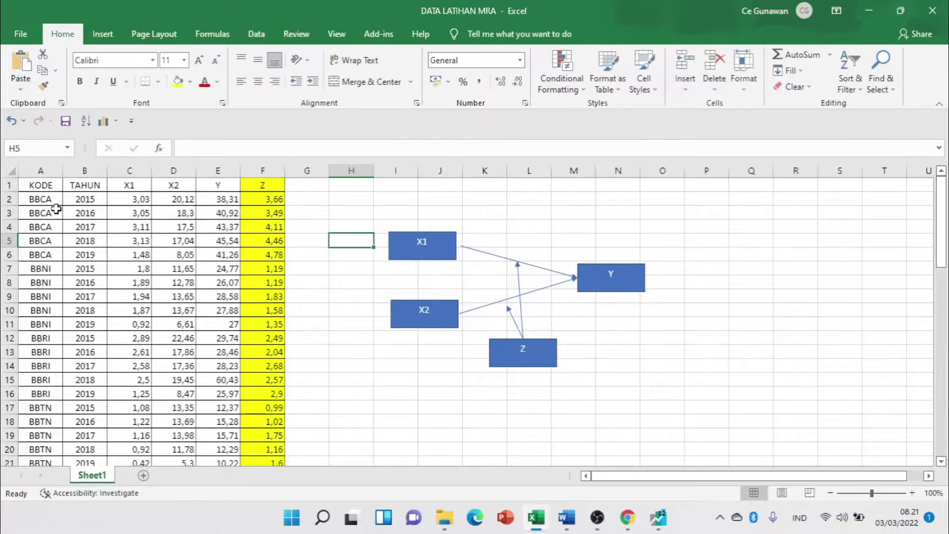
pyautogui.moveTo(40, 186); pyautogui.dragTo(284, 452)
pyautogui.scroll(6, 375, 339)
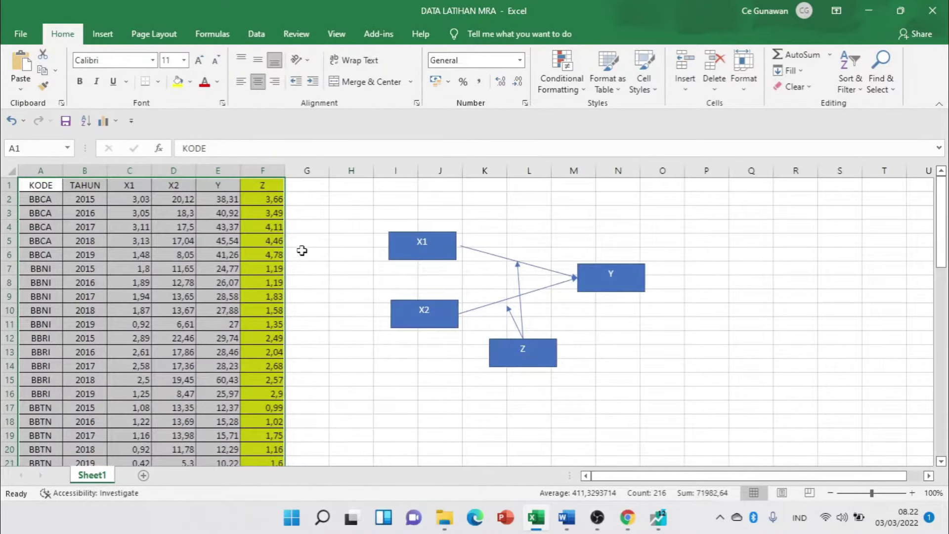
pyautogui.click(302, 243)
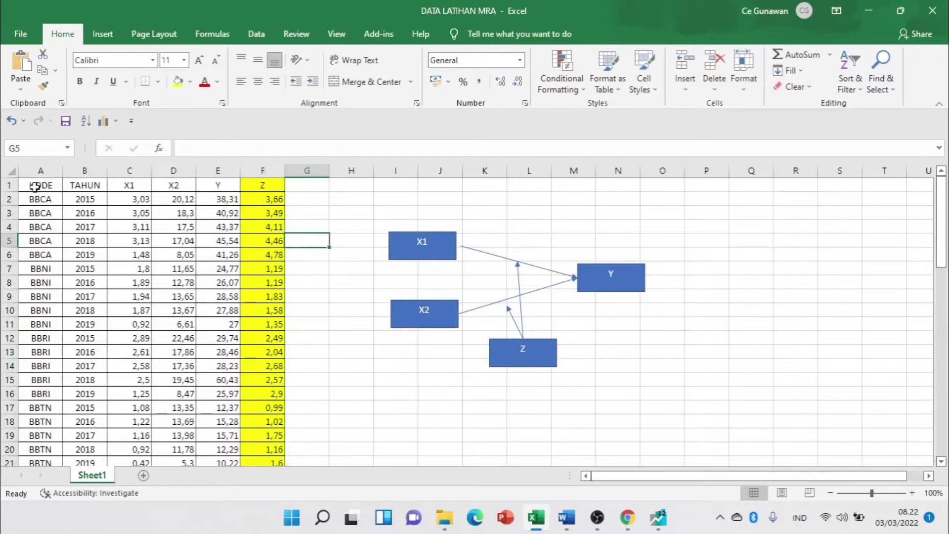
pyautogui.click(9, 186)
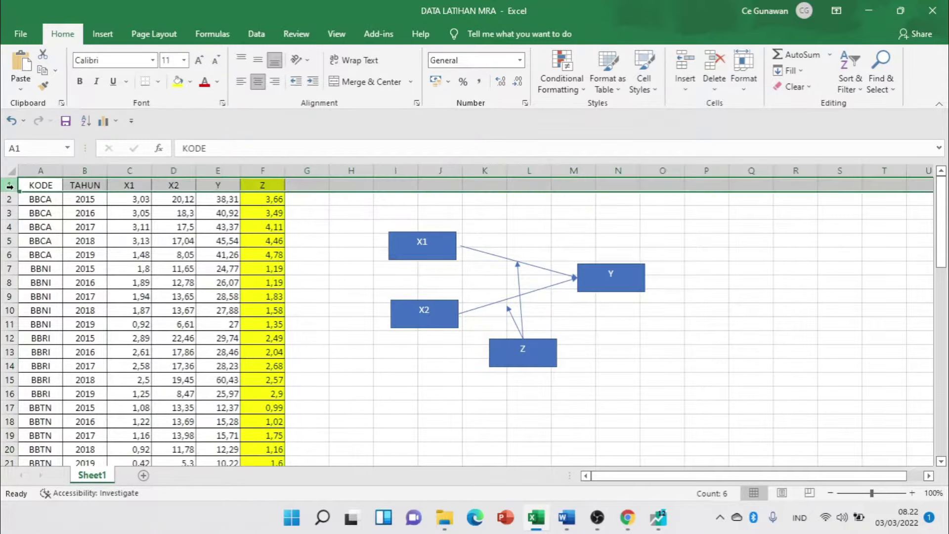
pyautogui.click(41, 185)
pyautogui.click(82, 185)
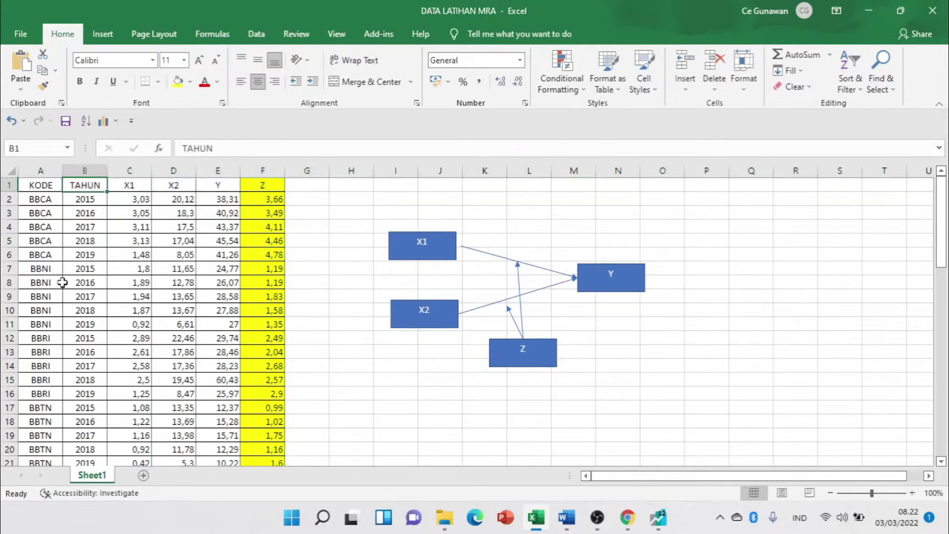
# - Examine the variable headings, the repeated KODE and TAHUN groups, and the diagram relating X1, X2, Z and Y
pyautogui.moveTo(125, 187); pyautogui.dragTo(252, 187)
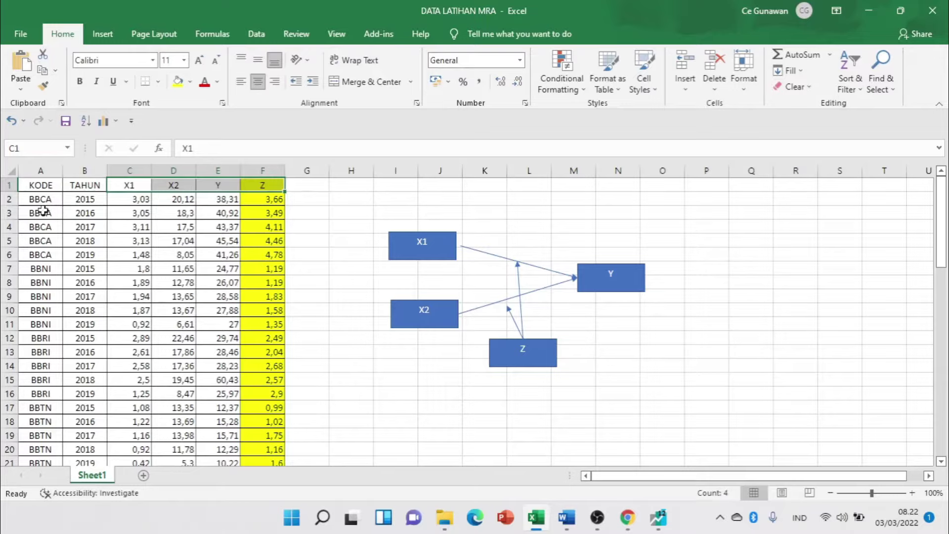
pyautogui.moveTo(47, 200); pyautogui.dragTo(47, 231)
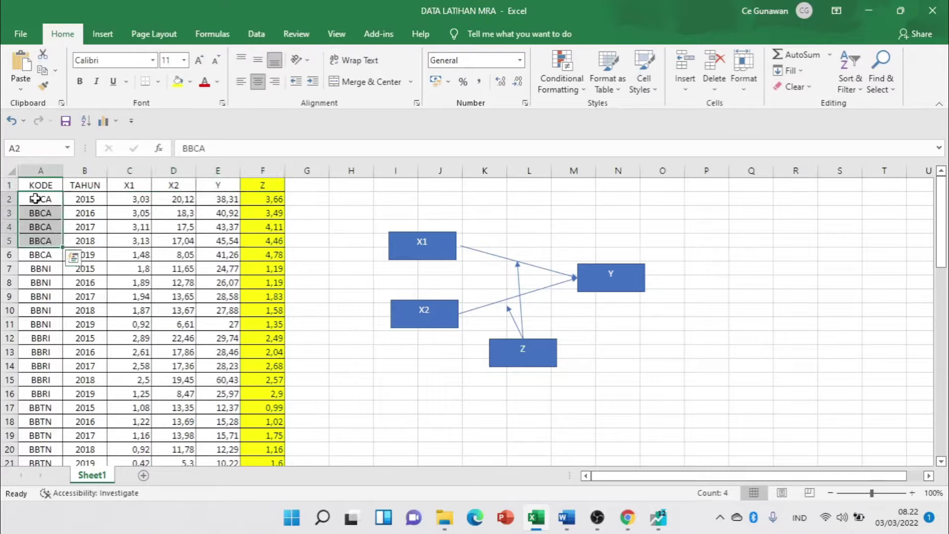
pyautogui.moveTo(34, 199); pyautogui.dragTo(38, 384)
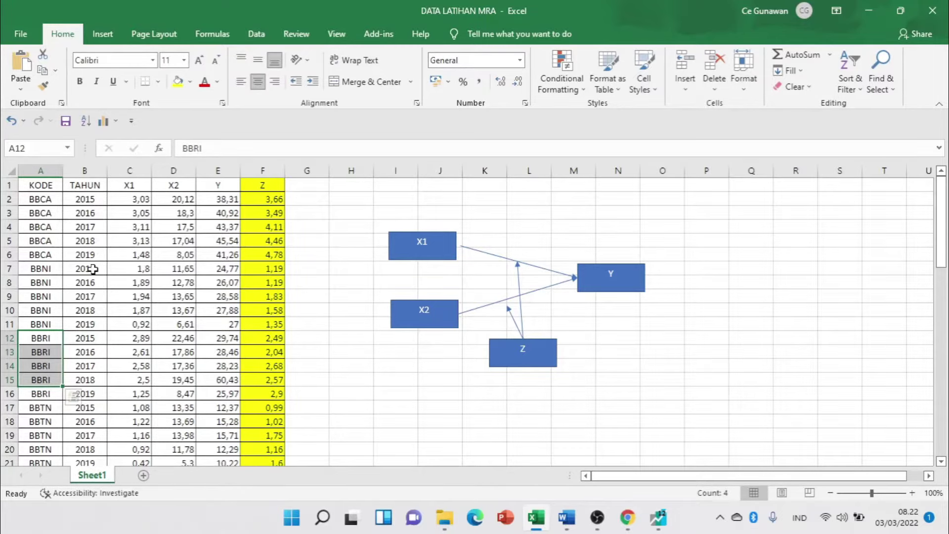
pyautogui.moveTo(90, 270); pyautogui.dragTo(92, 324)
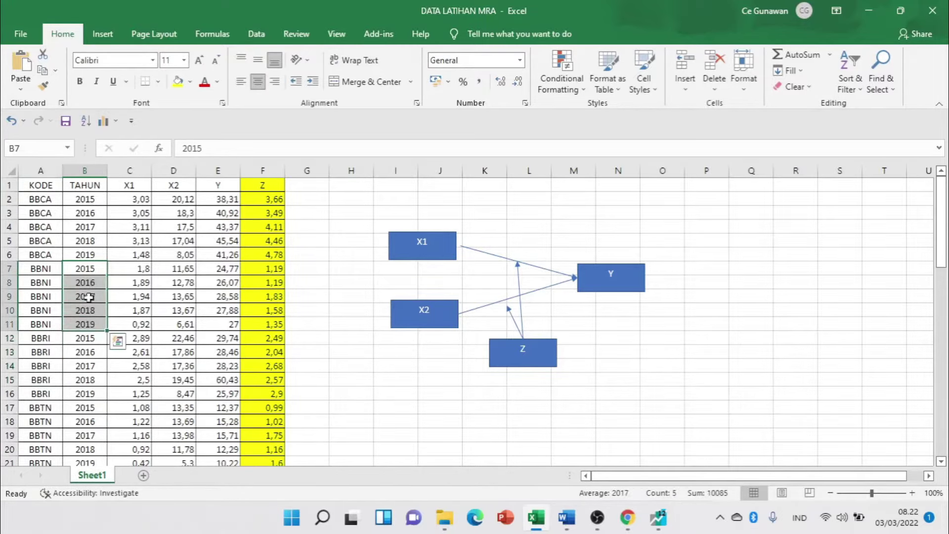
pyautogui.scroll(-6, 110, 346)
pyautogui.scroll(6, 99, 271)
pyautogui.click(438, 246)
pyautogui.moveTo(349, 203)
pyautogui.mouseDown()
pyautogui.moveTo(513, 218)
pyautogui.moveTo(751, 396)
pyautogui.mouseUp()
pyautogui.click(316, 241)
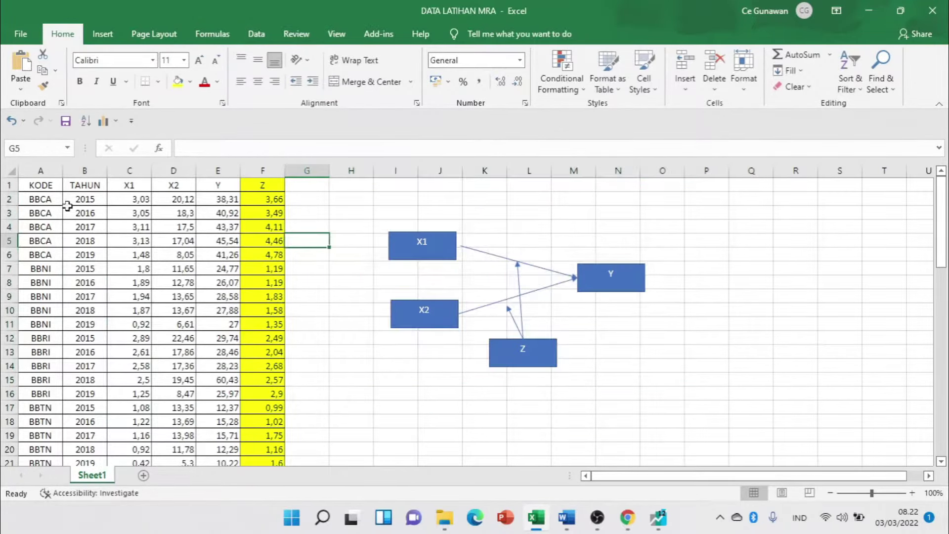
# - Copy the whole panel data table, A1:F61, including its header row
pyautogui.moveTo(38, 187); pyautogui.dragTo(285, 438)
pyautogui.scroll(14, 366, 313)
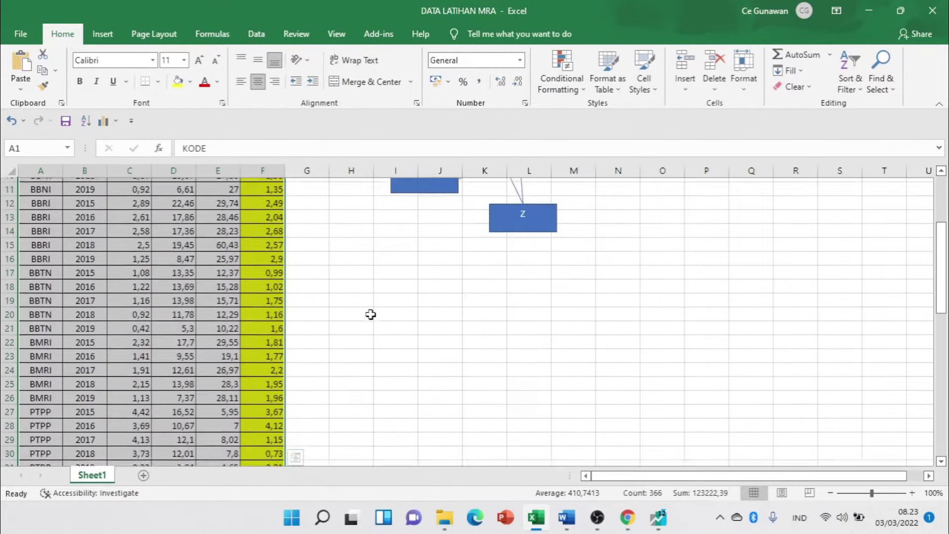
pyautogui.rightClick(188, 227)
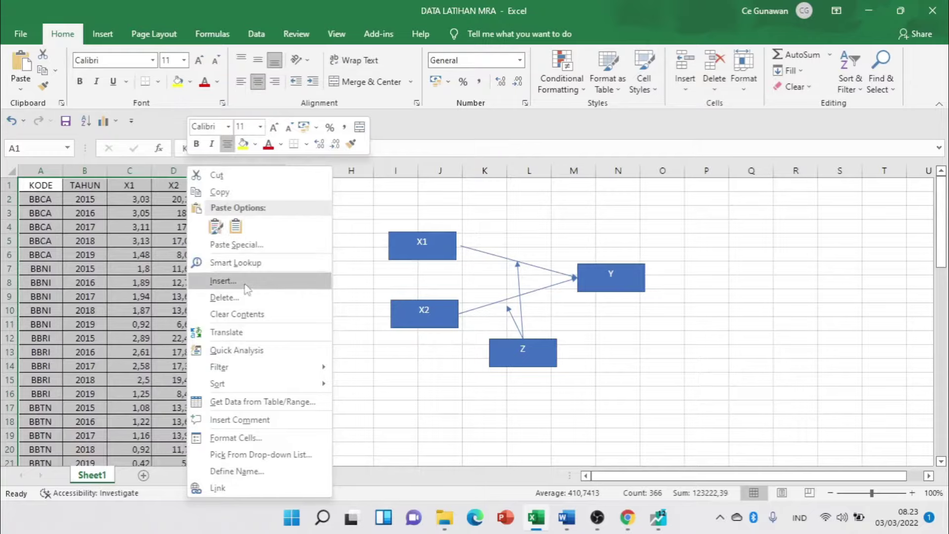
pyautogui.click(220, 192)
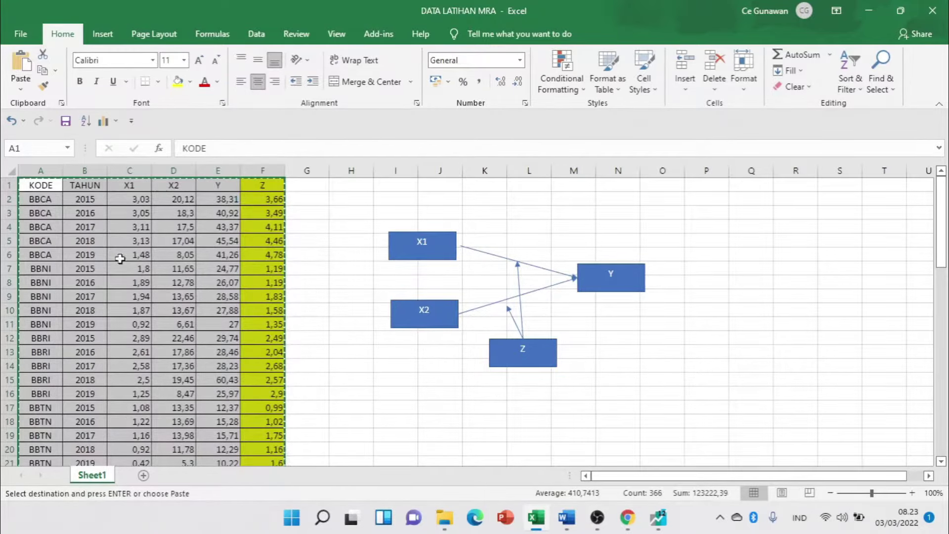
# - Create a blank workbook and paste the copied panel data table starting at cell A1
pyautogui.click(20, 33)
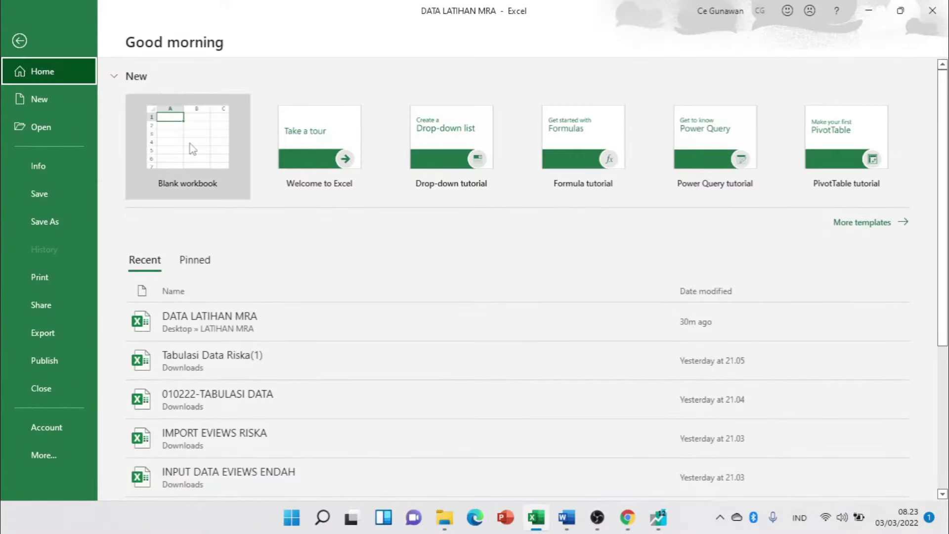
pyautogui.click(190, 142)
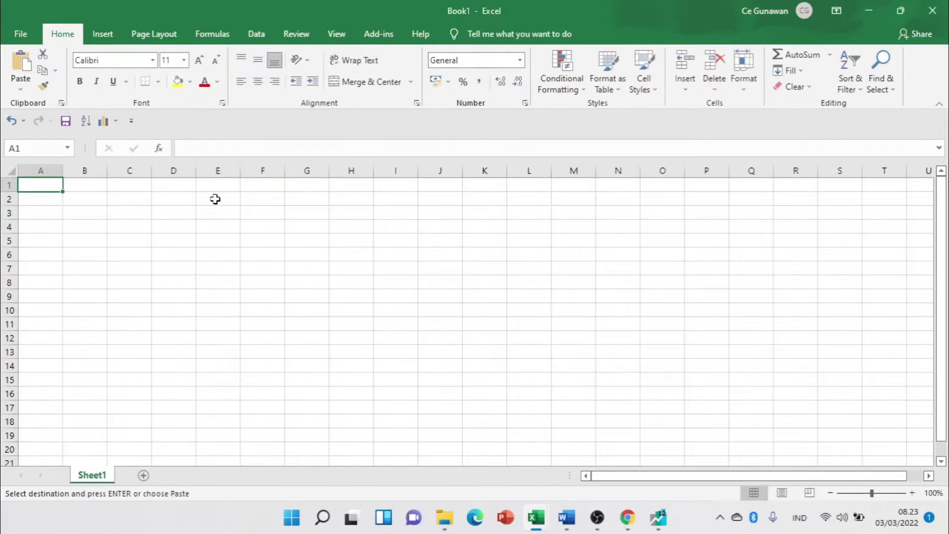
pyautogui.hotkey('ctrl', 'v')
pyautogui.click(345, 238)
pyautogui.scroll(-6, 309, 248)
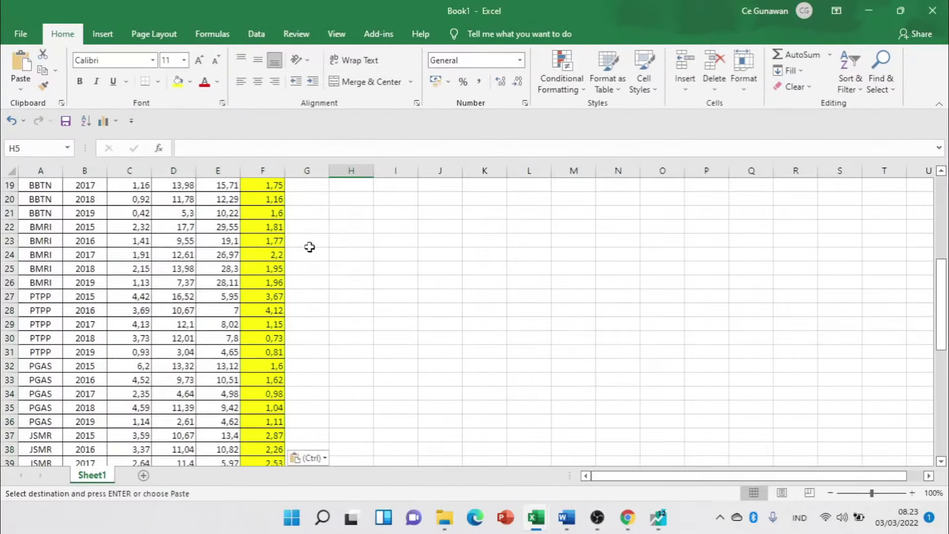
pyautogui.scroll(-13, 309, 247)
pyautogui.scroll(14, 310, 247)
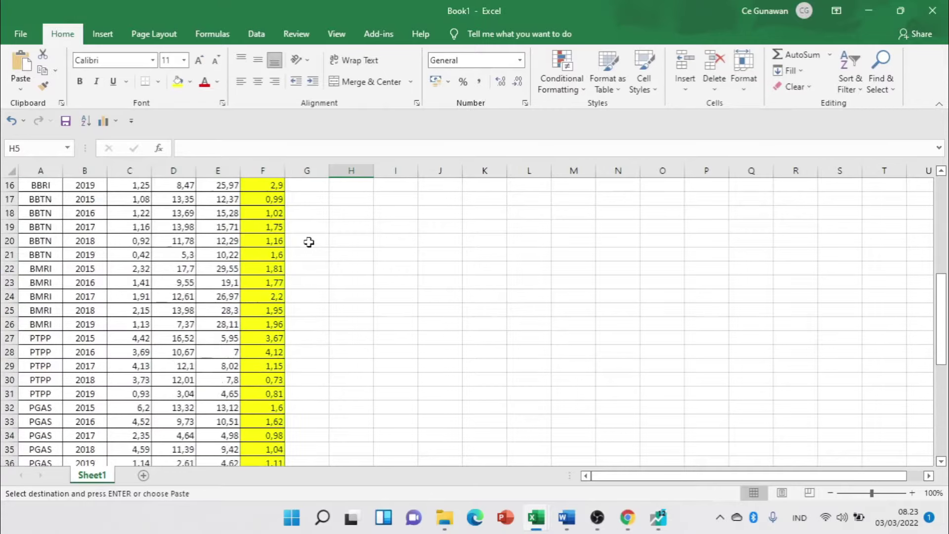
pyautogui.scroll(5, 309, 242)
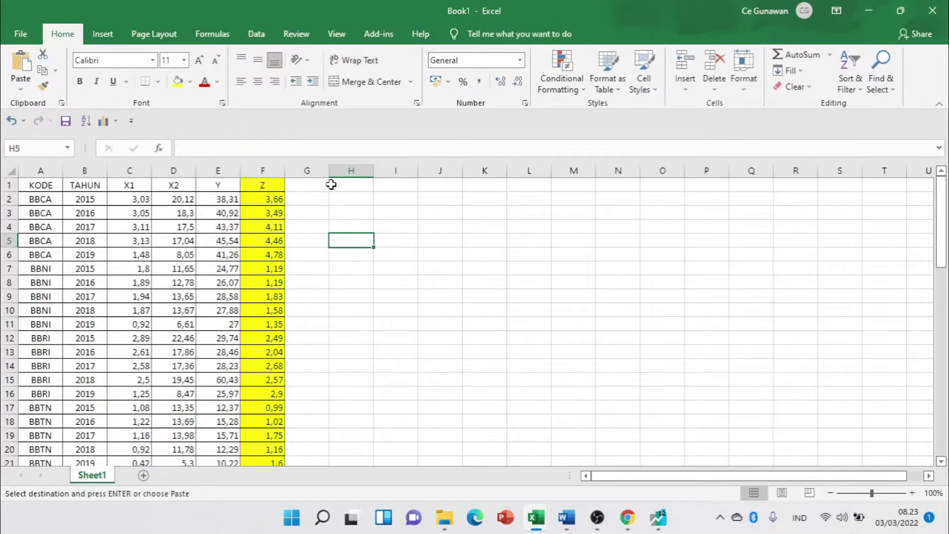
# - Widen columns G and H slightly and enter the interaction heading X1Z in cell G1
pyautogui.moveTo(332, 174); pyautogui.dragTo(397, 175)
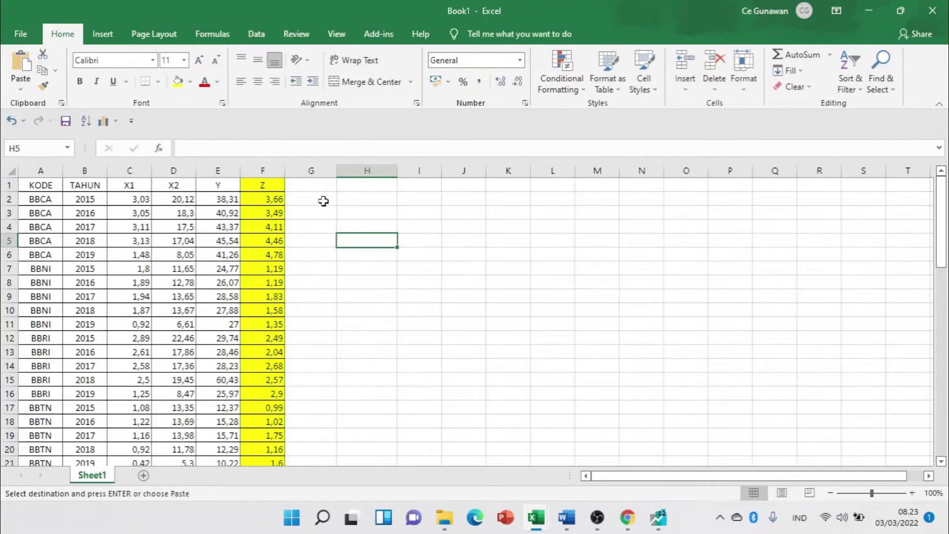
pyautogui.click(127, 186)
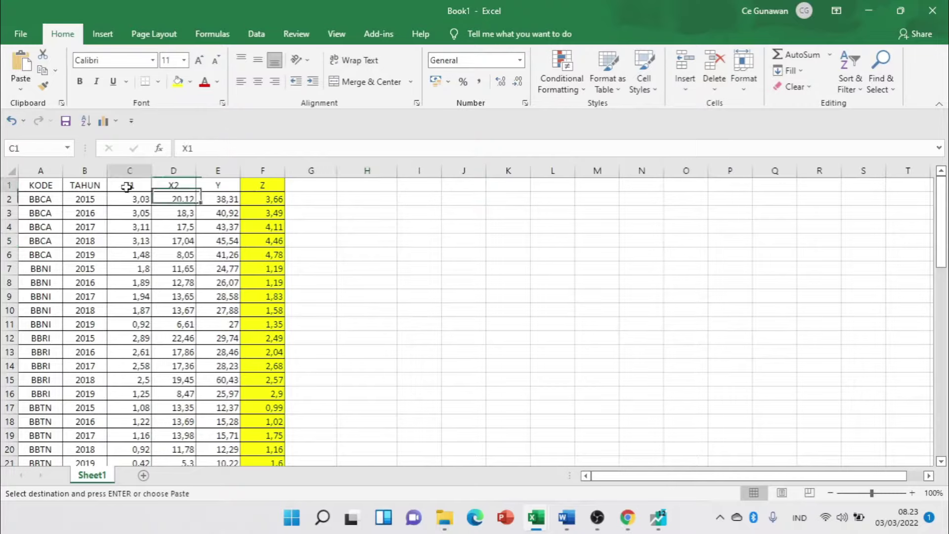
pyautogui.click(175, 188)
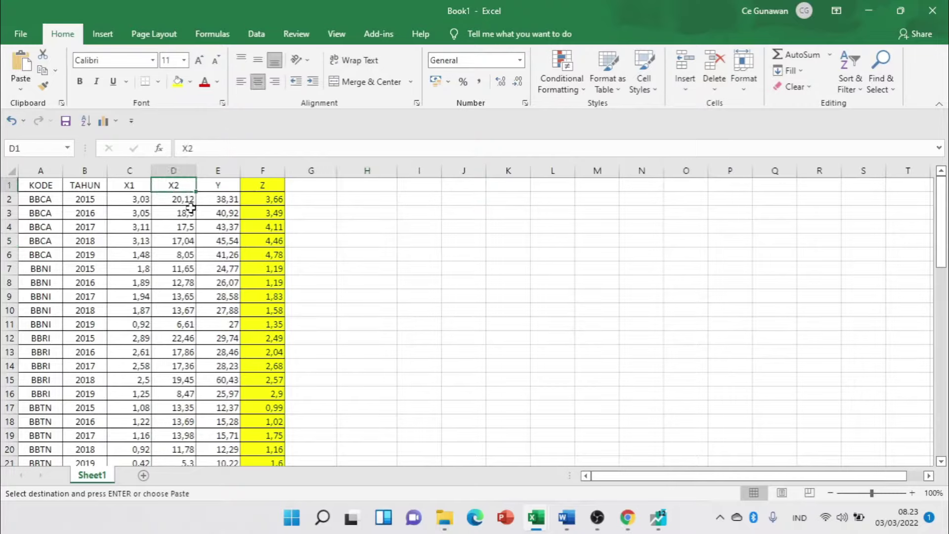
pyautogui.click(263, 186)
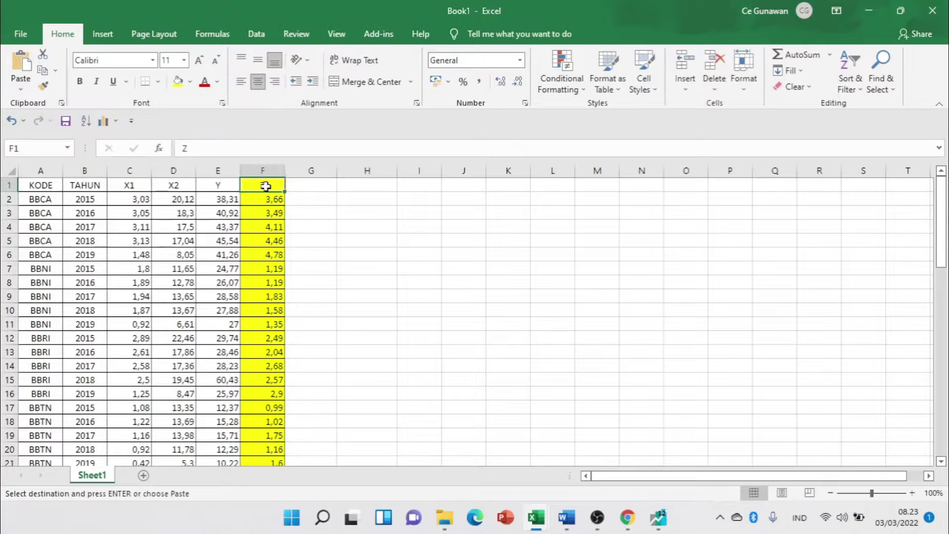
pyautogui.click(309, 187)
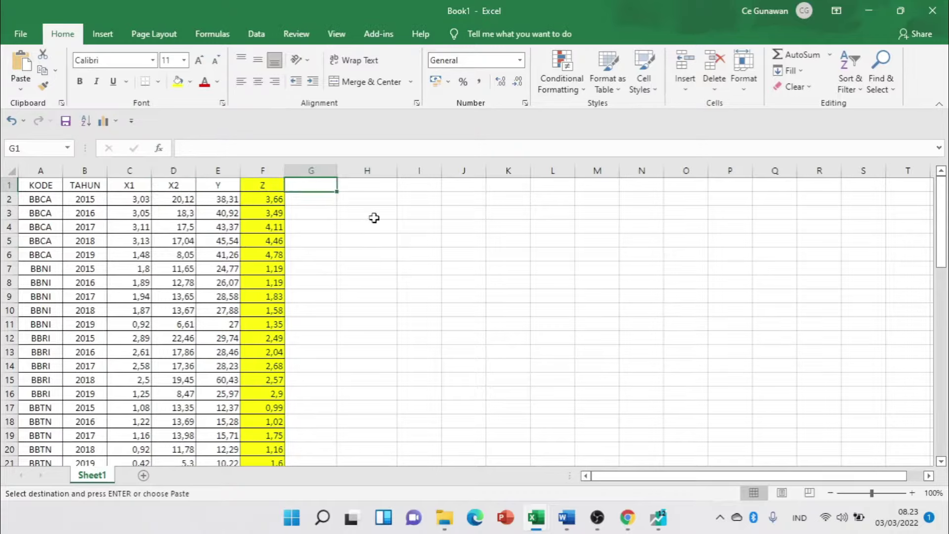
pyautogui.write('x')
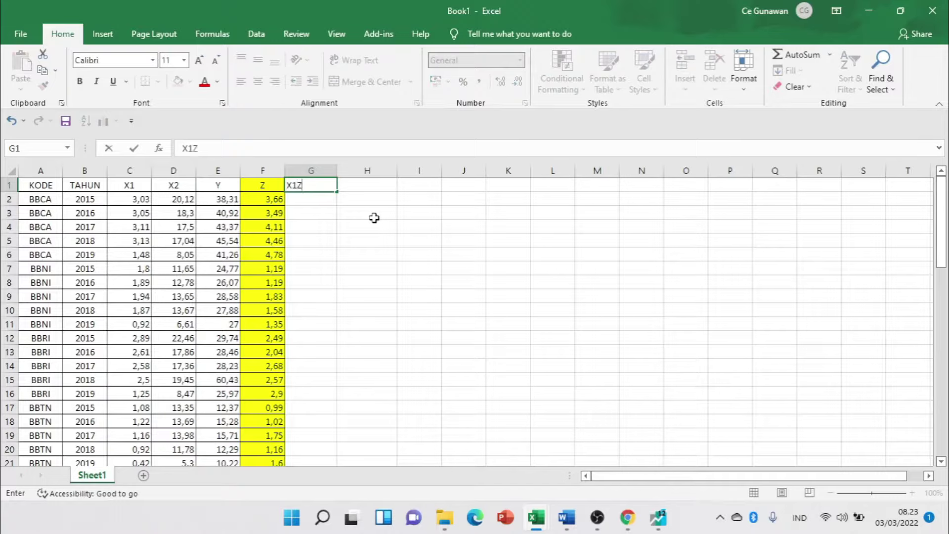
pyautogui.click(374, 218)
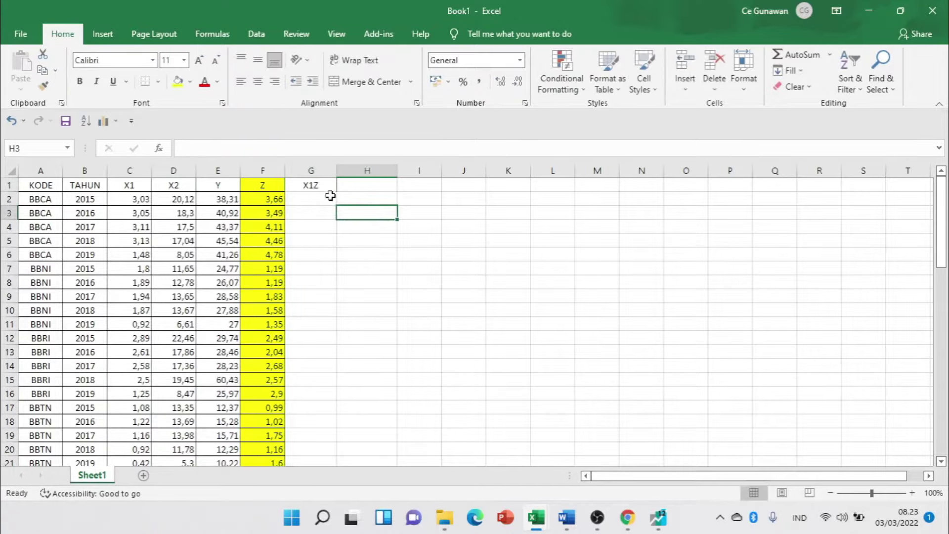
pyautogui.click(317, 188)
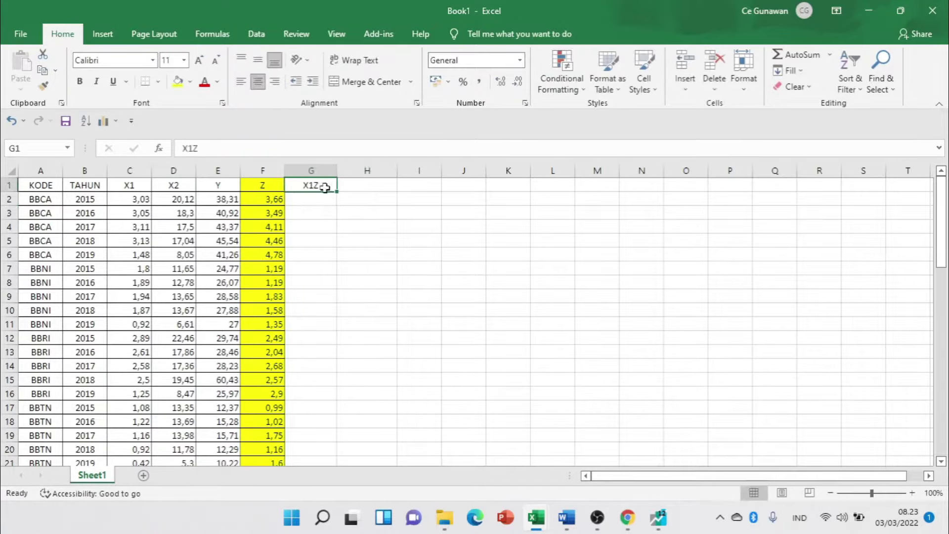
# - Enter the formula =C2*F2 in cell G2 to multiply X1 by Z
pyautogui.click(323, 200)
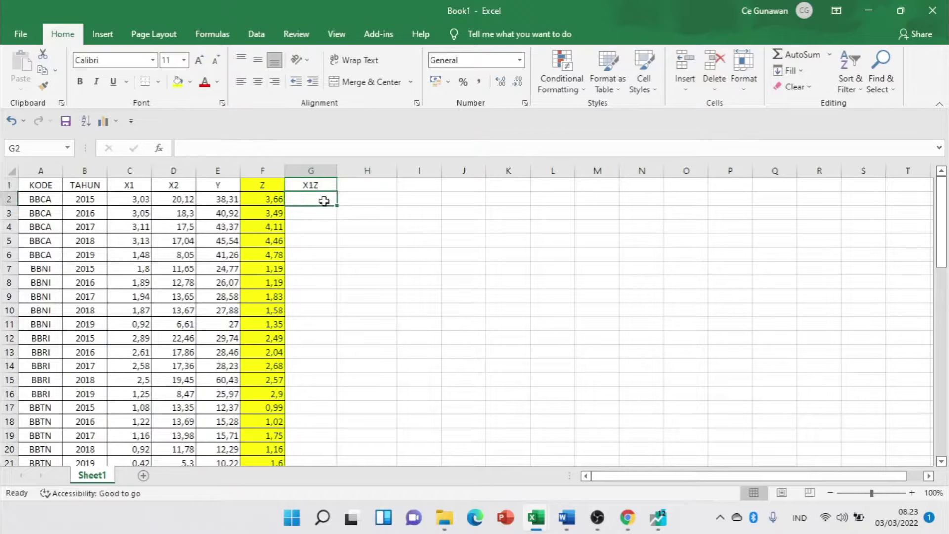
pyautogui.write('=')
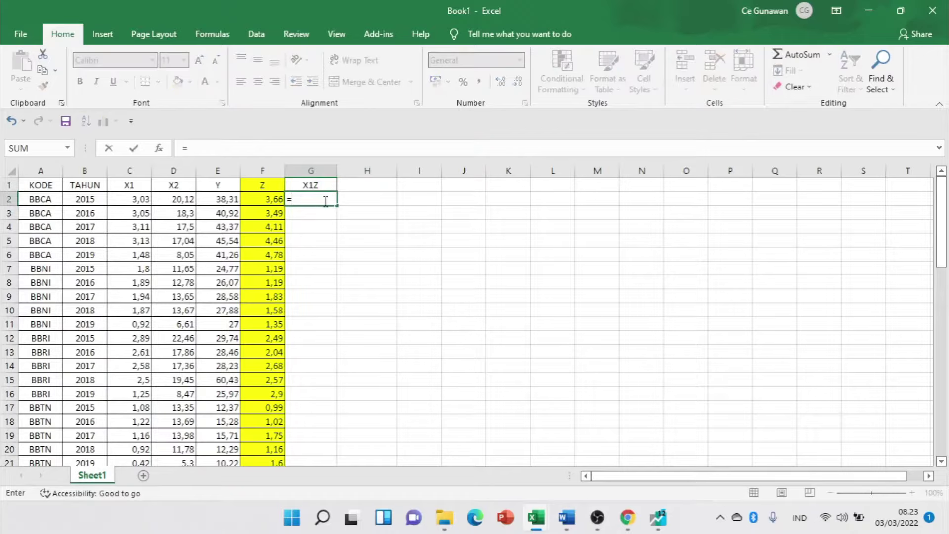
pyautogui.press('Left')
pyautogui.press('Left')
pyautogui.press('Left')
pyautogui.press('Left')
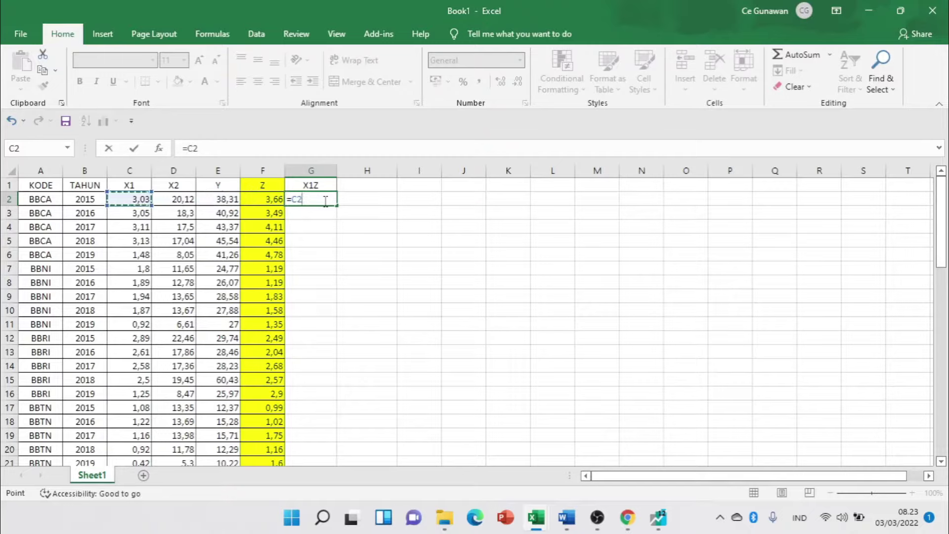
pyautogui.write('*')
pyautogui.click(268, 198)
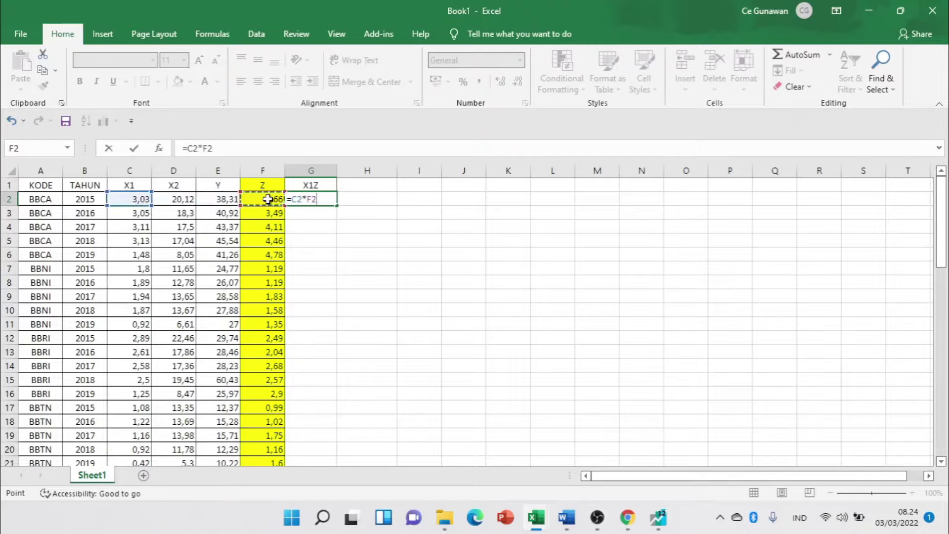
pyautogui.press('Return')
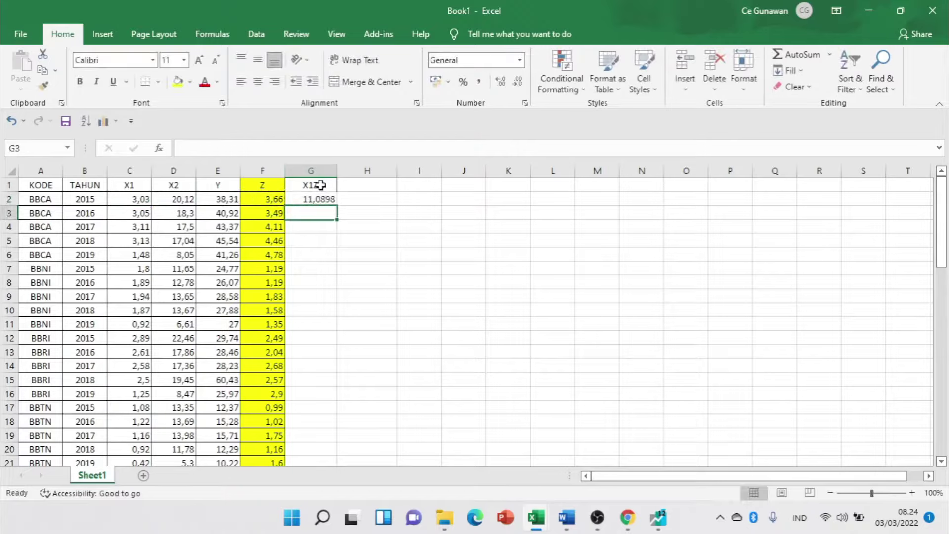
# - Enter the second interaction heading X2Z in cell H1
pyautogui.click(367, 187)
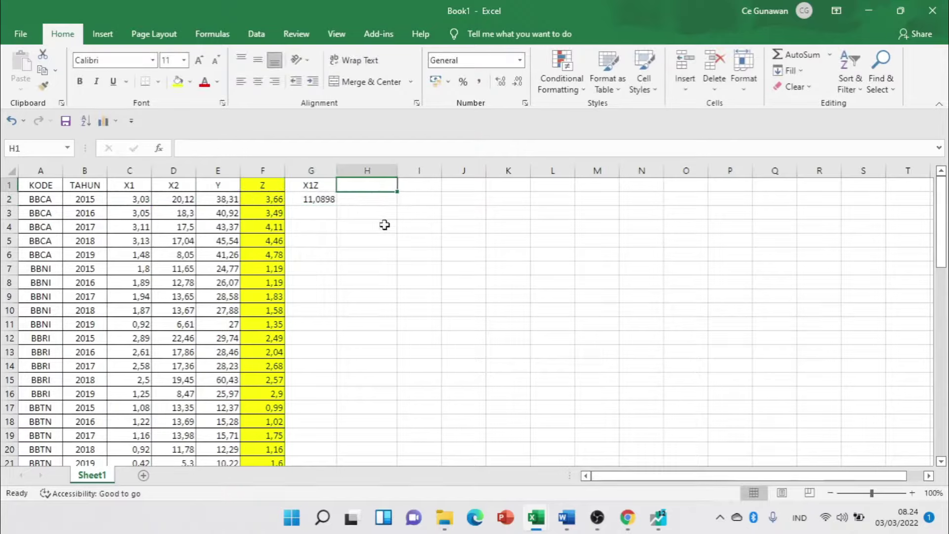
pyautogui.write('x')
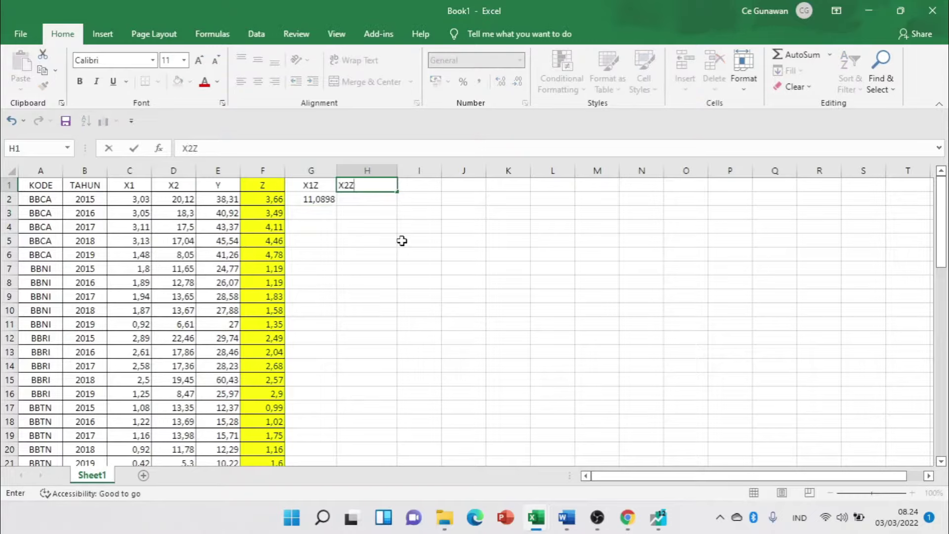
pyautogui.press('Return')
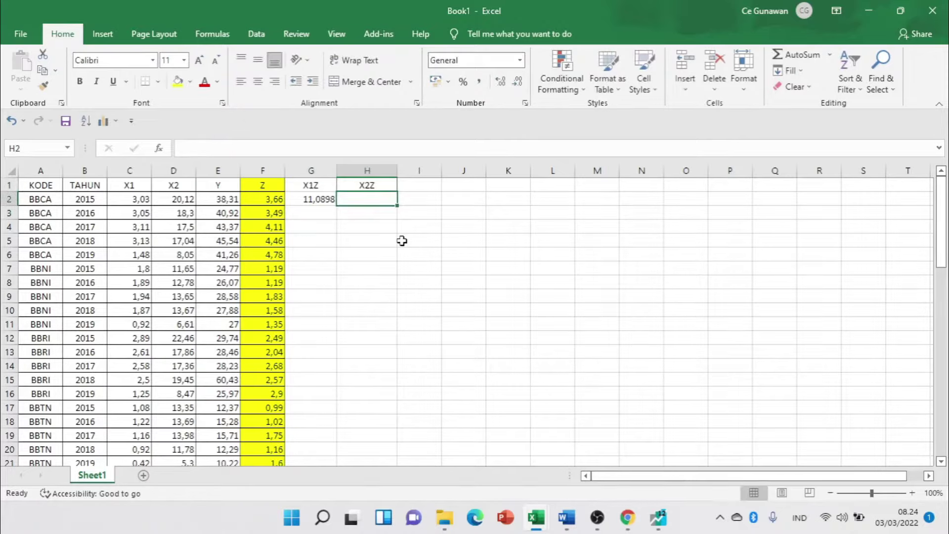
# - Enter the formula =D2*F2 in cell H2 to multiply X2 by Z
pyautogui.write('=')
pyautogui.press('Left')
pyautogui.press('Left')
pyautogui.press('Left')
pyautogui.press('Left')
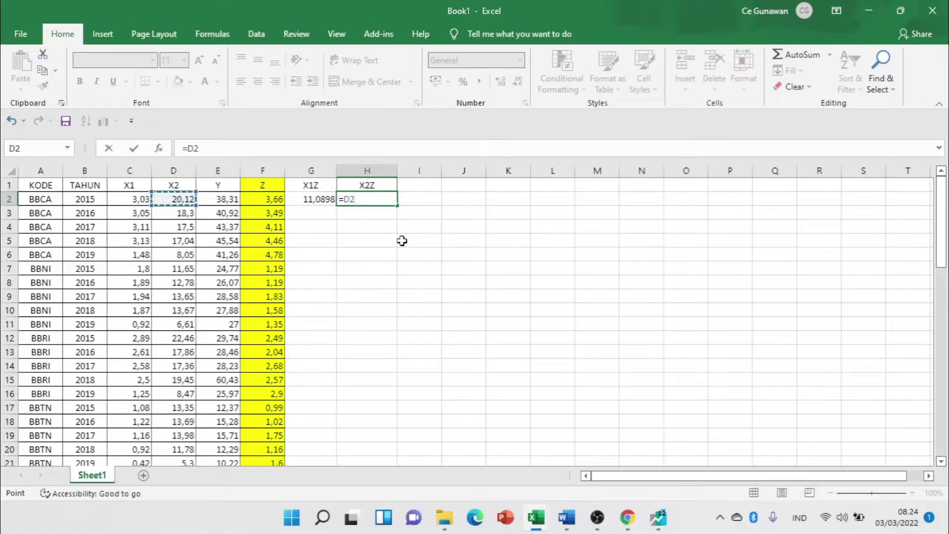
pyautogui.write('*')
pyautogui.press('Left')
pyautogui.press('Left')
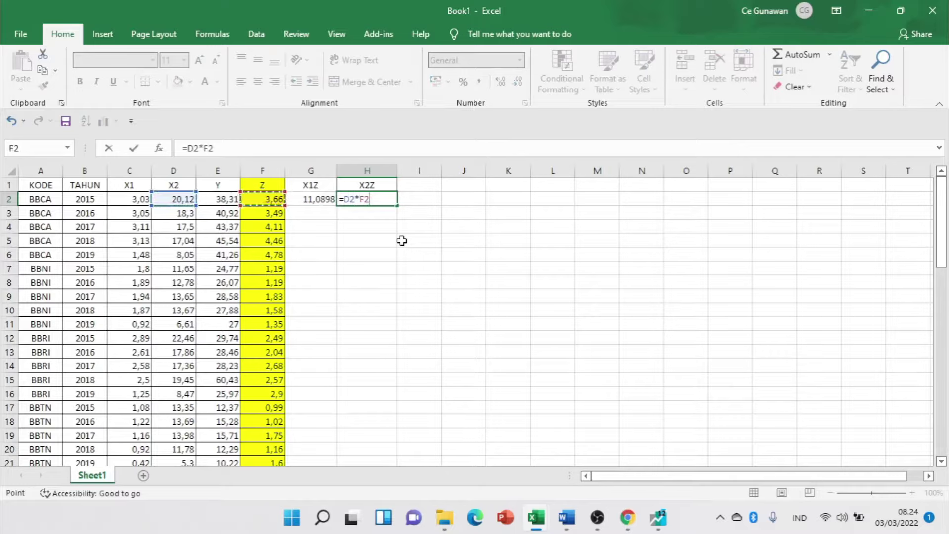
pyautogui.press('Return')
# - Fill the X1Z and X2Z formulas from G2:H2 down to row 61
pyautogui.moveTo(319, 201); pyautogui.dragTo(387, 440)
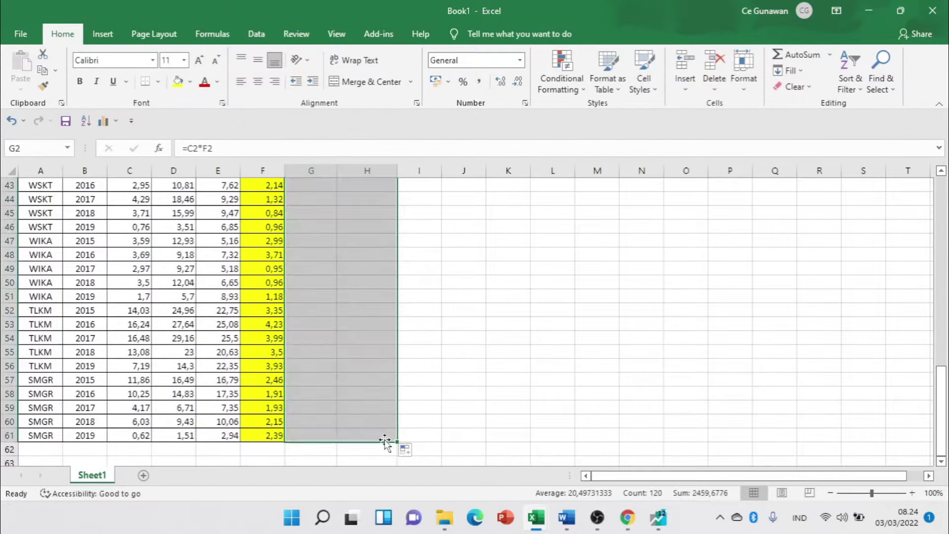
pyautogui.scroll(7, 364, 320)
pyautogui.scroll(7, 364, 321)
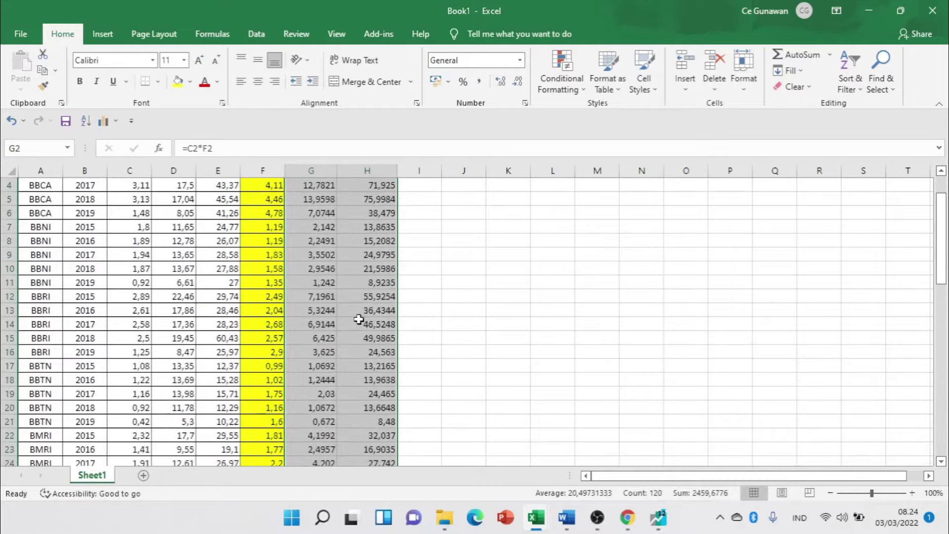
pyautogui.click(223, 227)
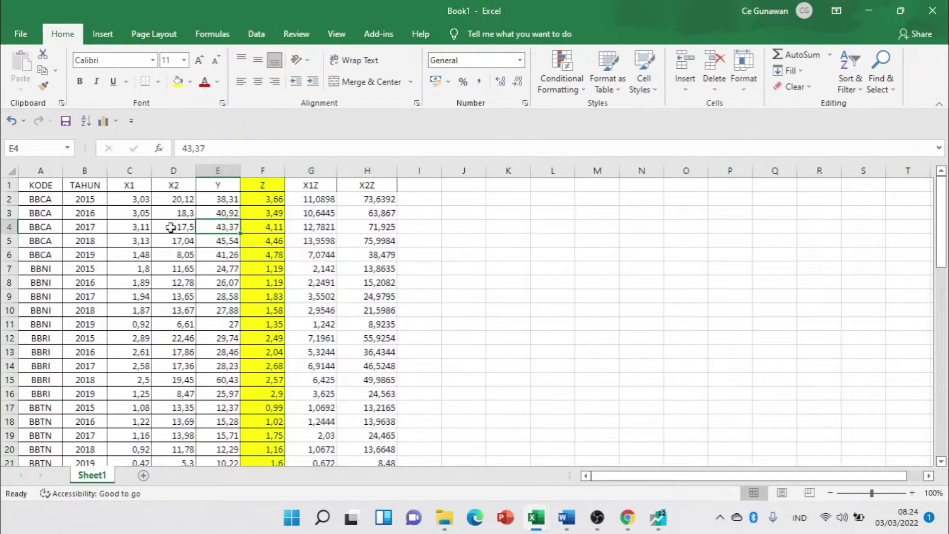
# - Save the workbook as input in the Desktop folder LATIHAN MRA, close it, and minimize the DATA LATIHAN MRA workbook
pyautogui.click(25, 34)
pyautogui.click(54, 222)
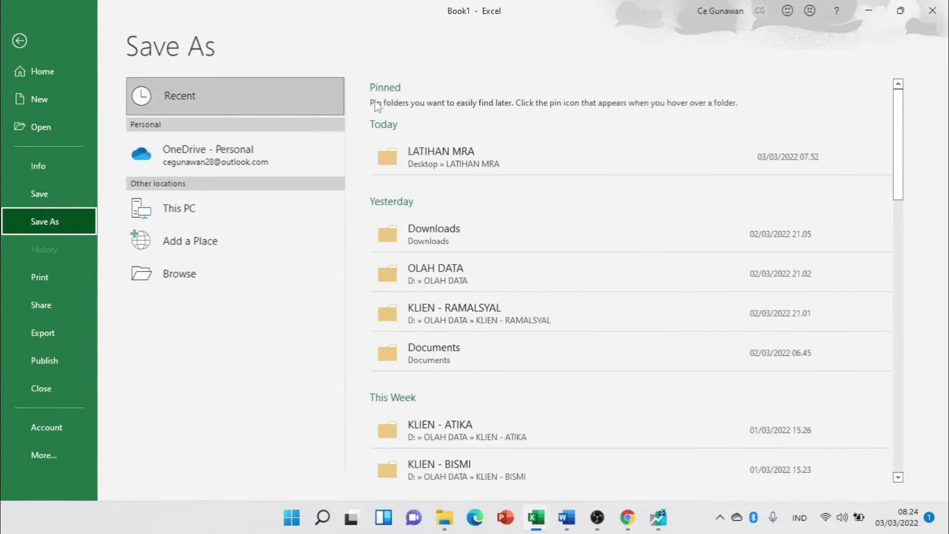
pyautogui.click(466, 160)
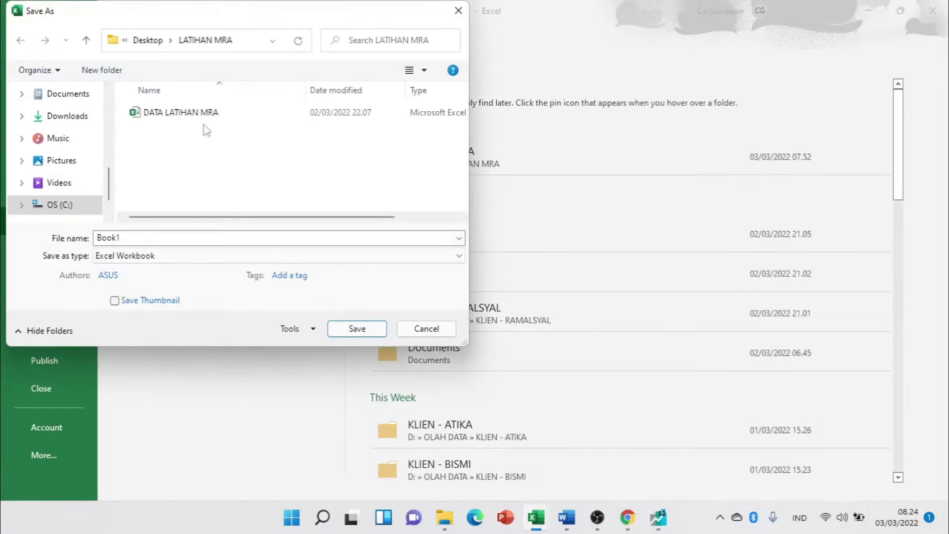
pyautogui.click(181, 240)
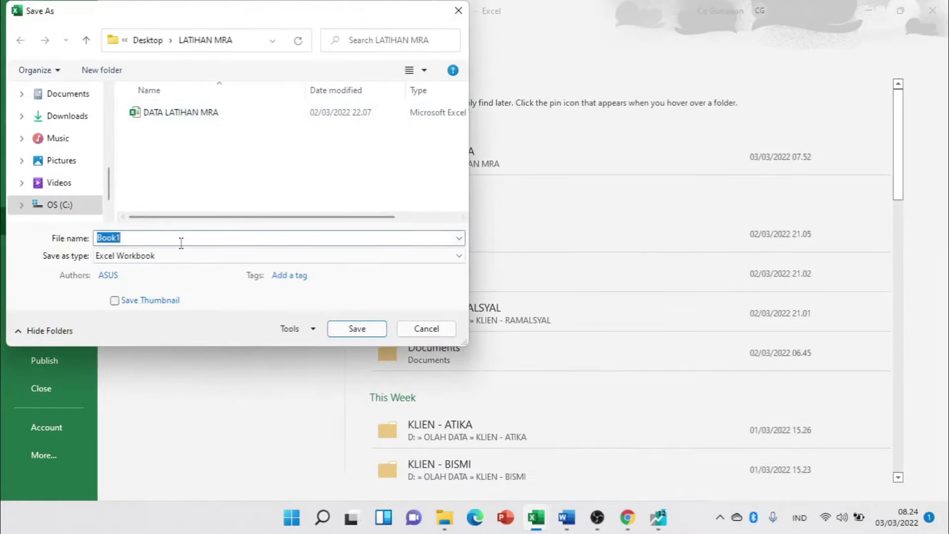
pyautogui.write('input')
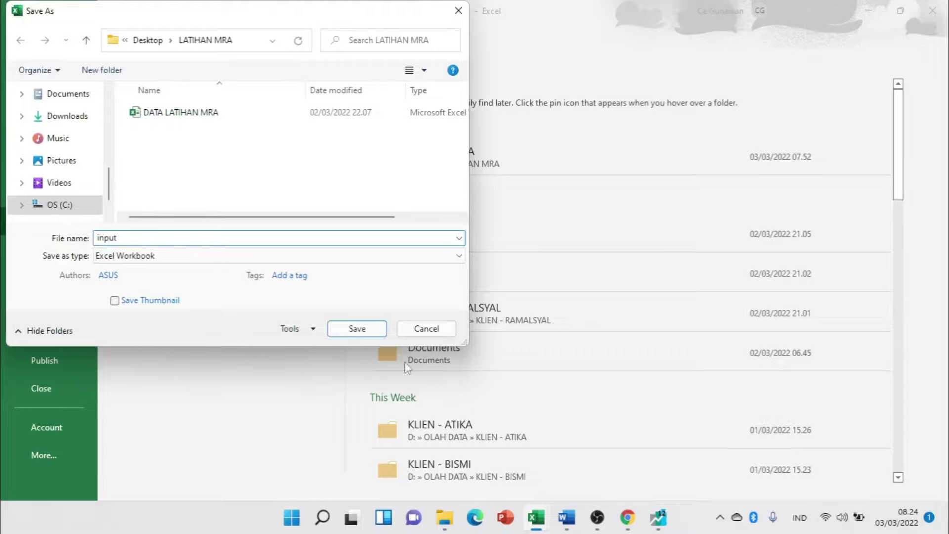
pyautogui.click(358, 328)
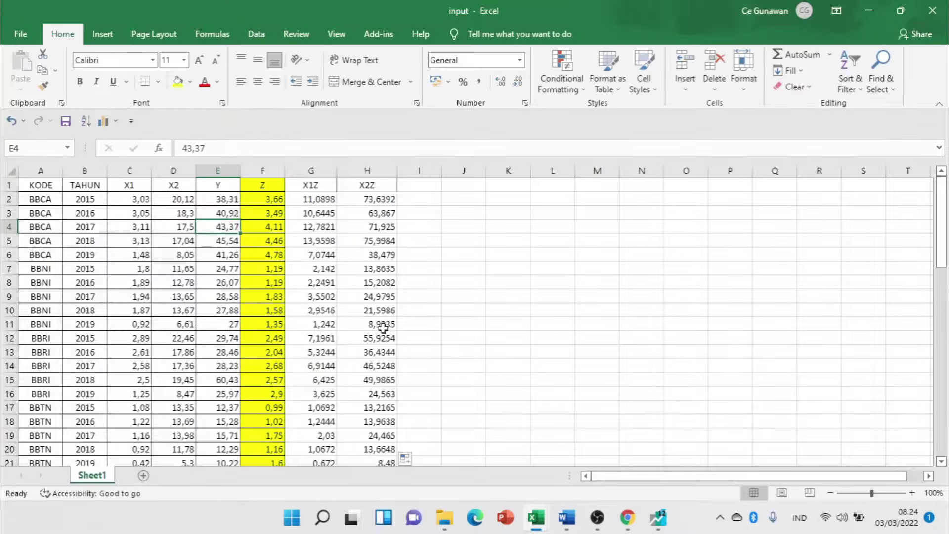
pyautogui.click(934, 11)
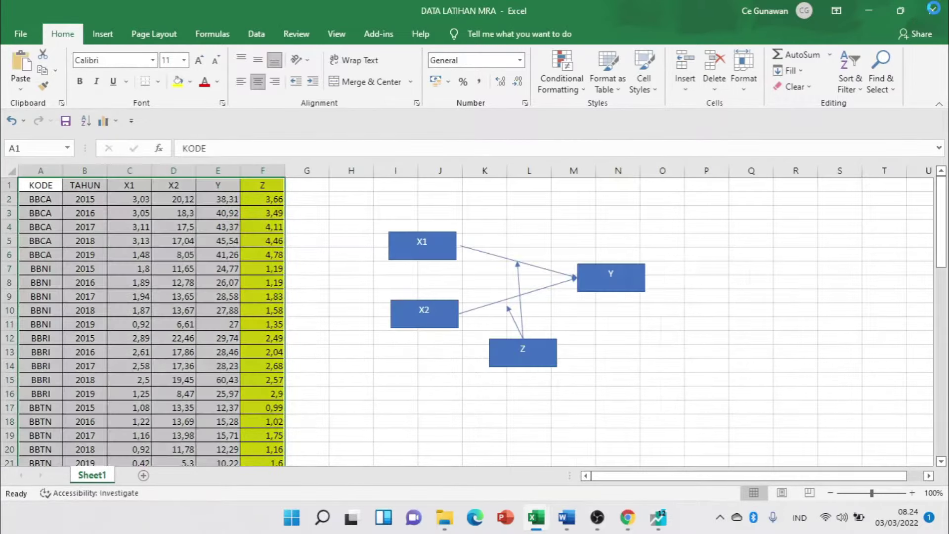
pyautogui.click(872, 11)
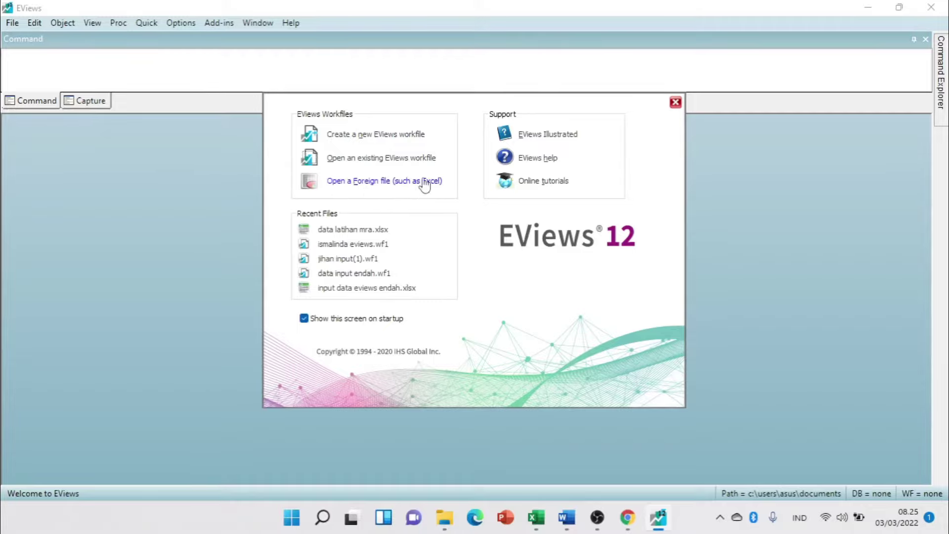
# - In EViews, open the Excel file input from the Desktop folder LATIHAN MRA as a foreign file
pyautogui.click(397, 184)
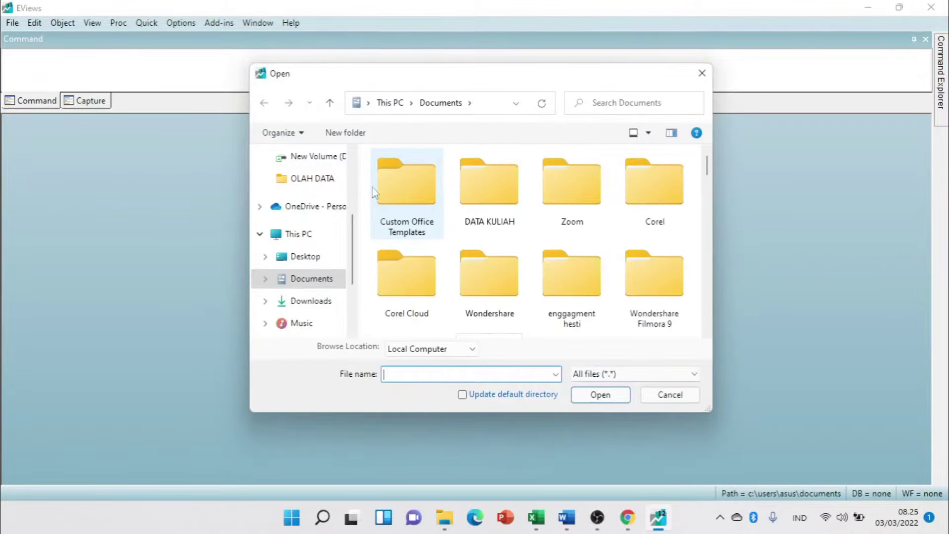
pyautogui.moveTo(355, 225); pyautogui.dragTo(365, 149)
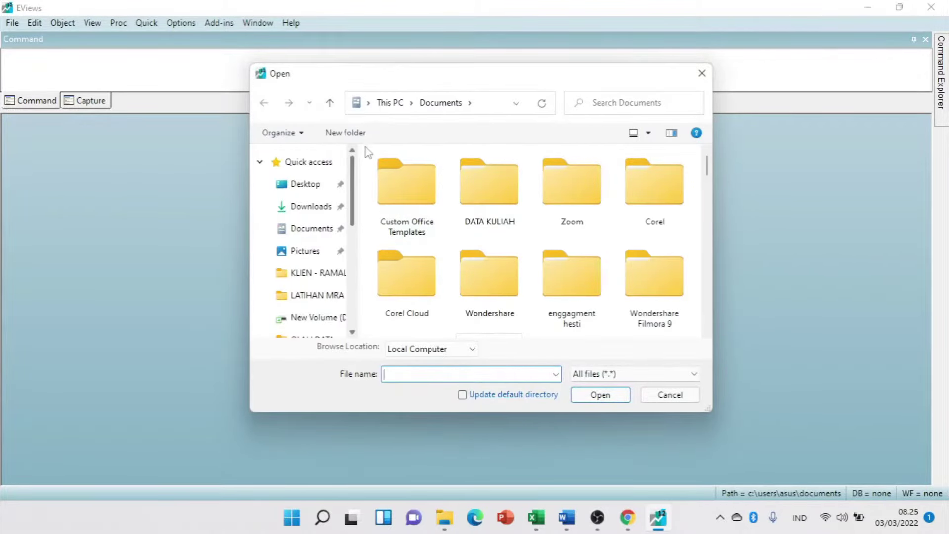
pyautogui.click(319, 187)
pyautogui.doubleClick(458, 177)
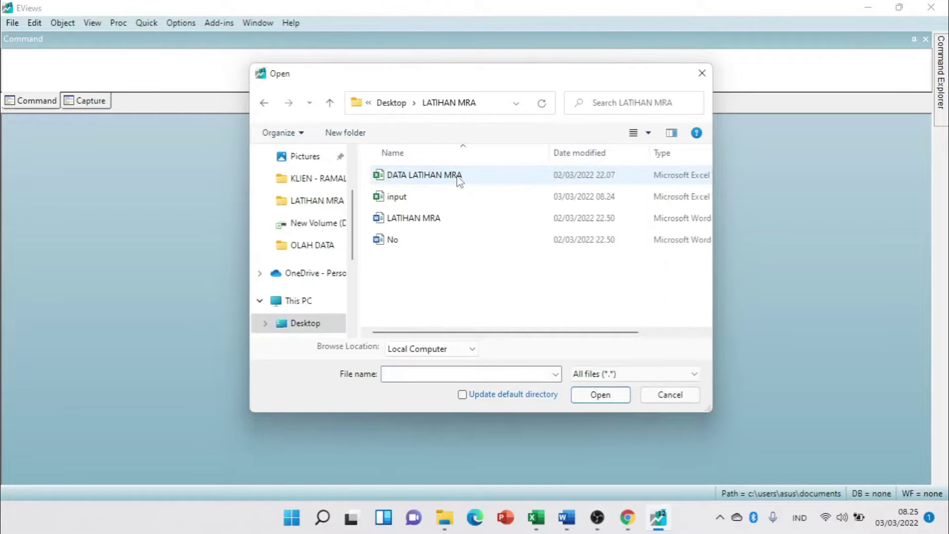
pyautogui.click(409, 203)
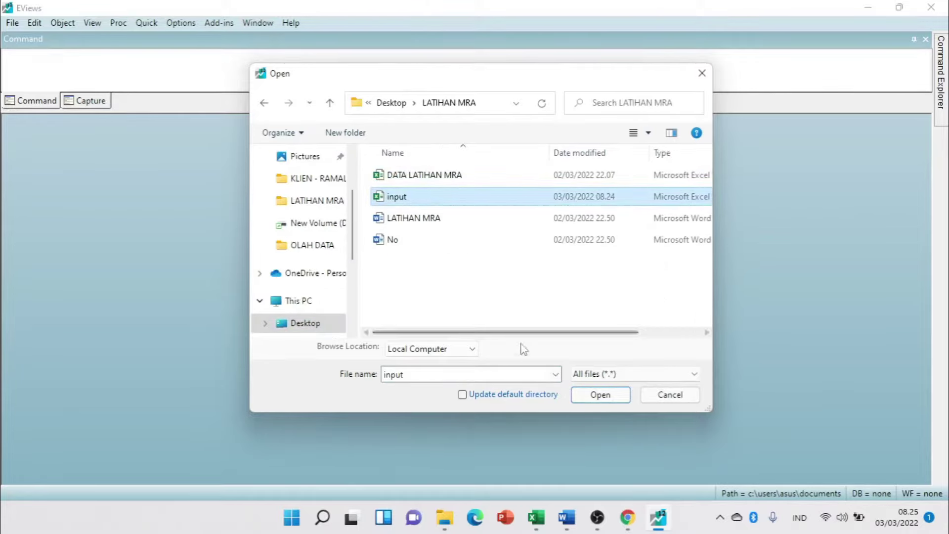
pyautogui.click(611, 398)
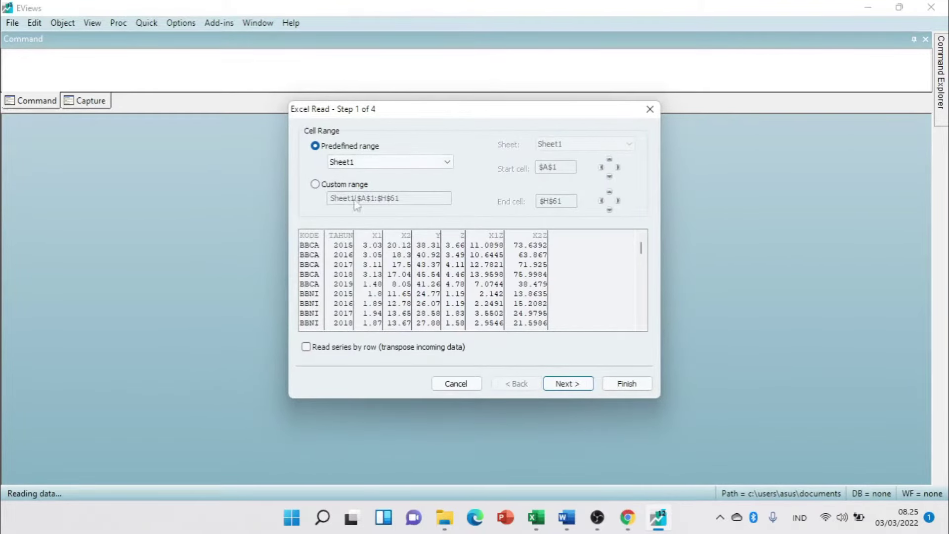
# - Import Sheet1 into a new dated panel workfile with kode as cross-section ID and tahun as date series, linking the series to the source
pyautogui.click(574, 385)
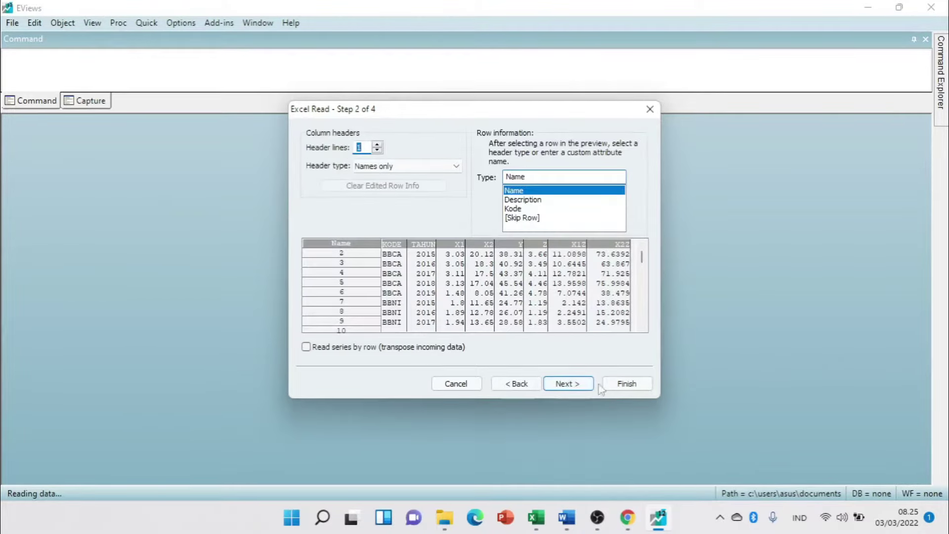
pyautogui.click(569, 385)
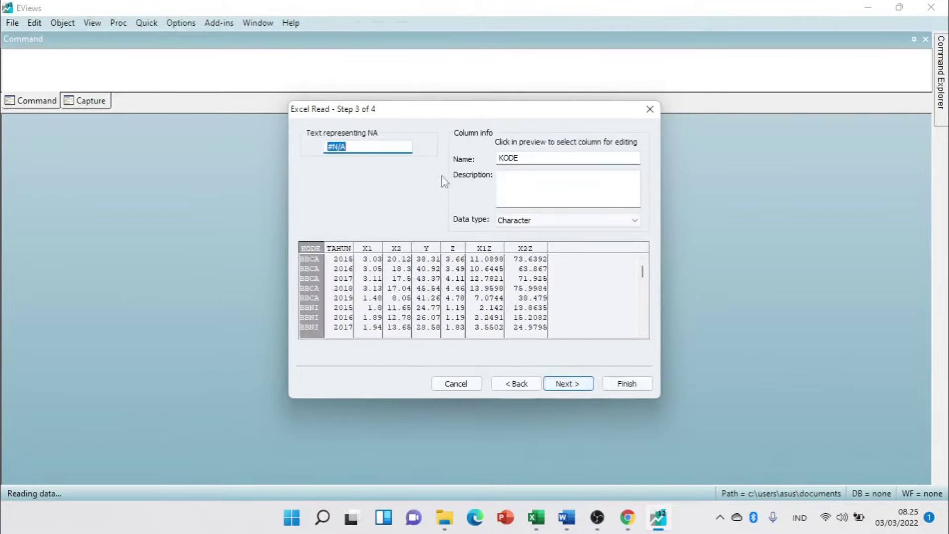
pyautogui.click(569, 385)
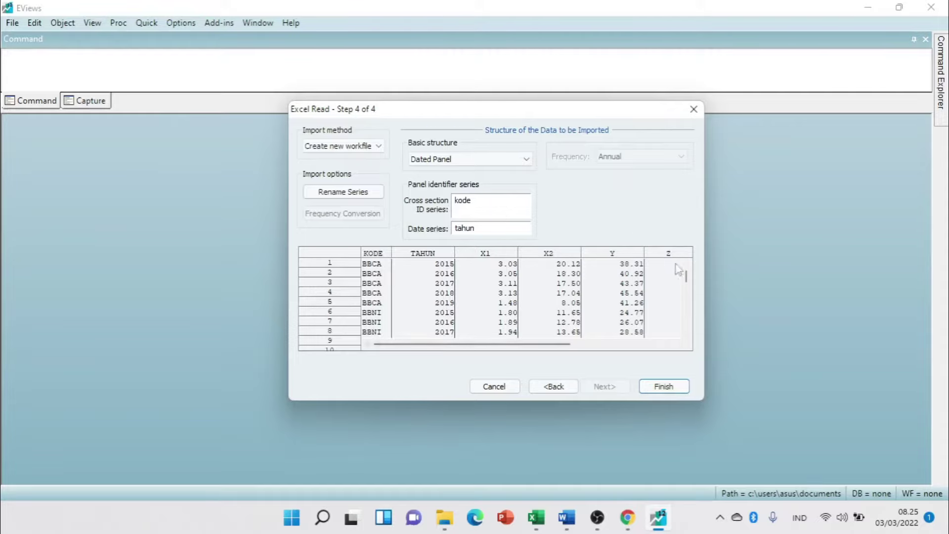
pyautogui.moveTo(556, 345); pyautogui.dragTo(682, 336)
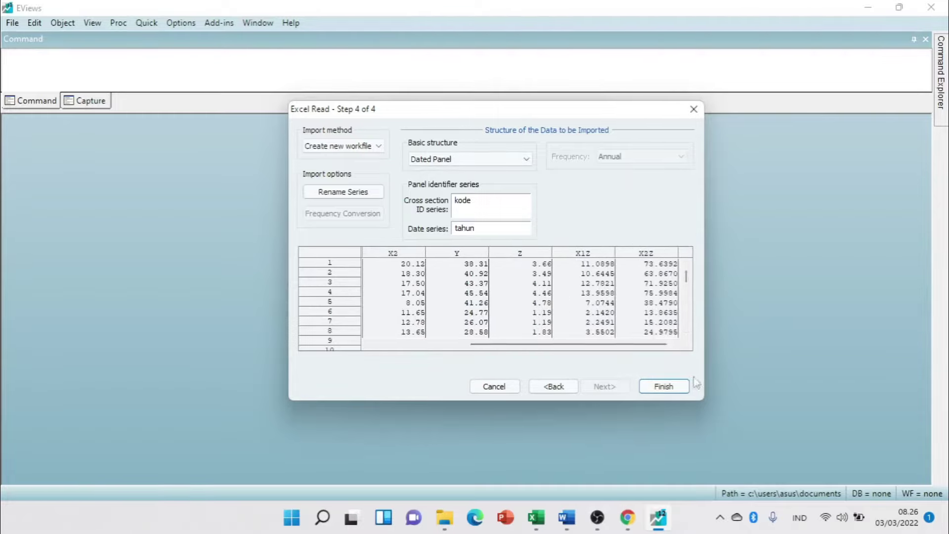
pyautogui.click(665, 387)
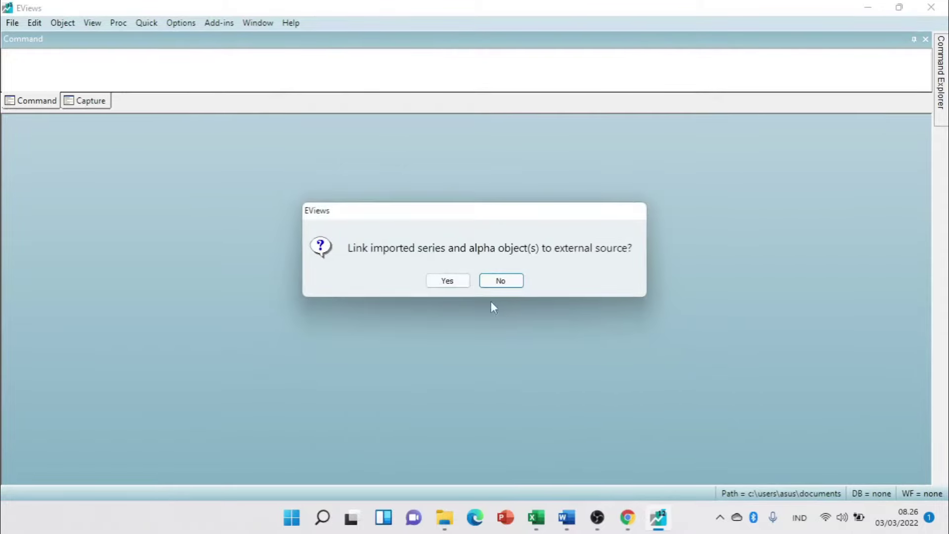
pyautogui.click(454, 282)
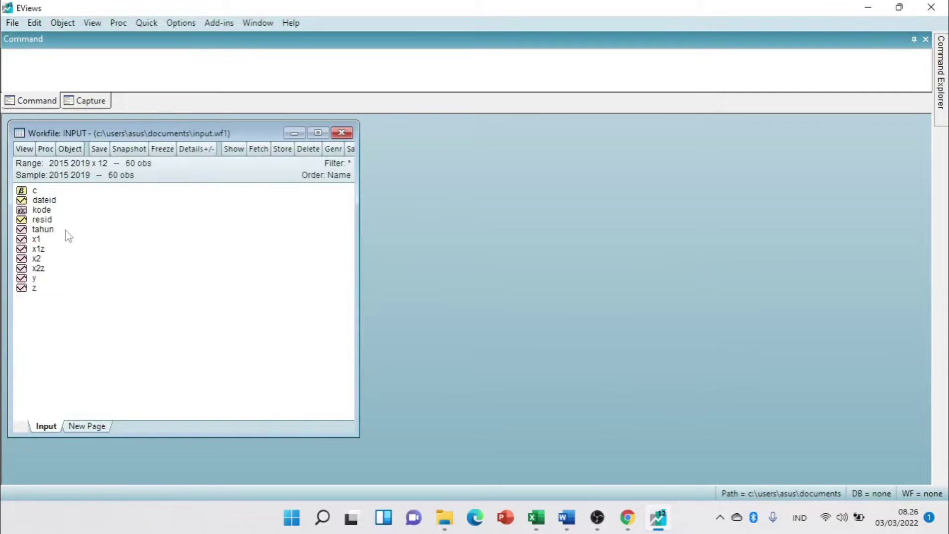
# - Inspect the imported values of the series z and x1z, closing each series window after viewing
pyautogui.doubleClick(35, 288)
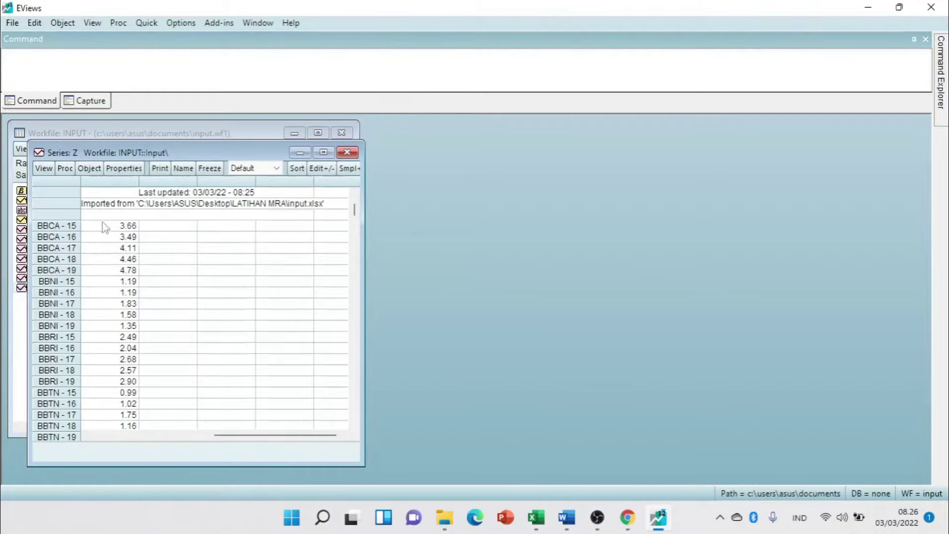
pyautogui.click(347, 152)
pyautogui.doubleClick(37, 249)
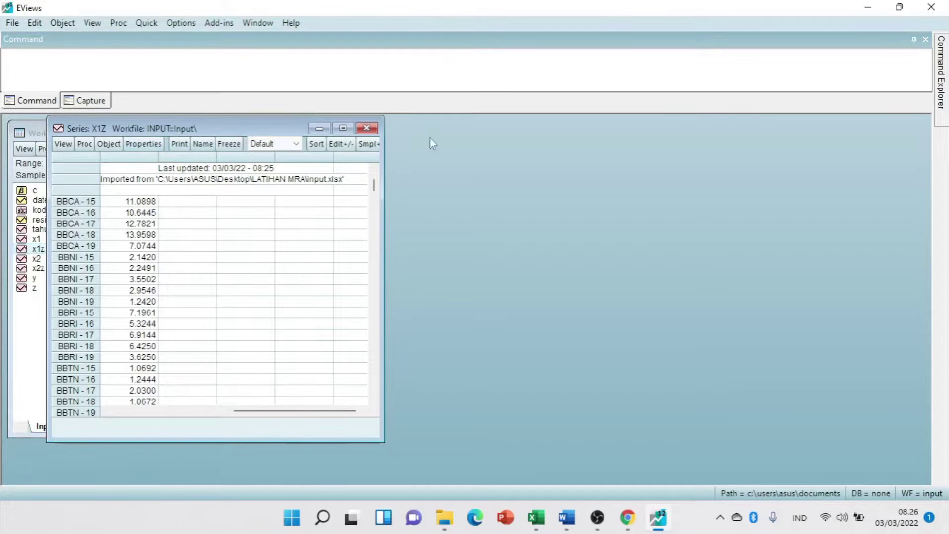
pyautogui.click(366, 128)
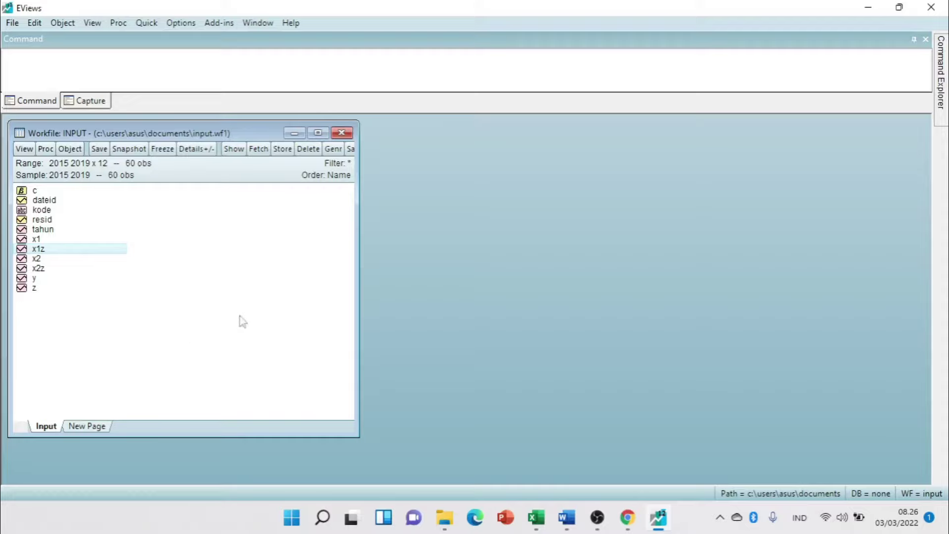
# - Switch to the LATIHAN MRA document in Word and read its opening variable list and the Analisis Pemilihan Model section
pyautogui.click(567, 517)
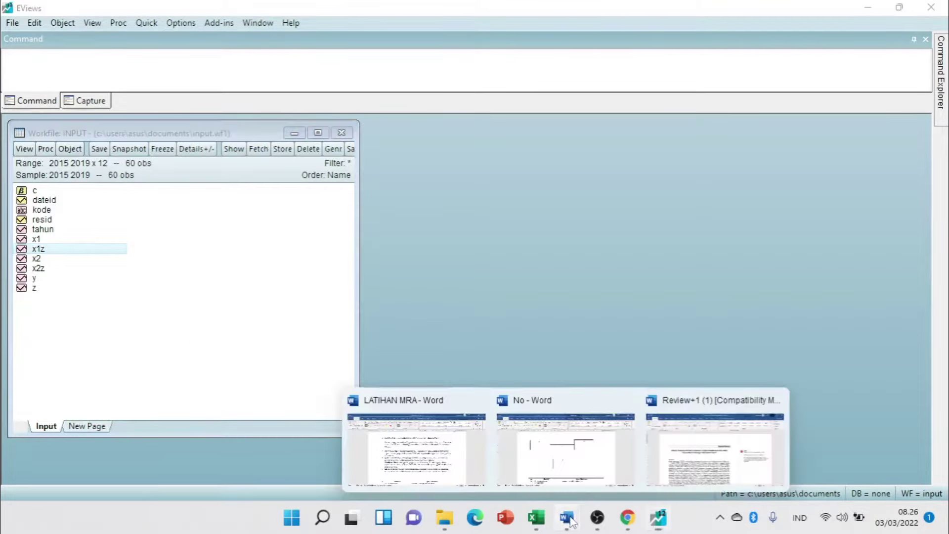
pyautogui.click(418, 451)
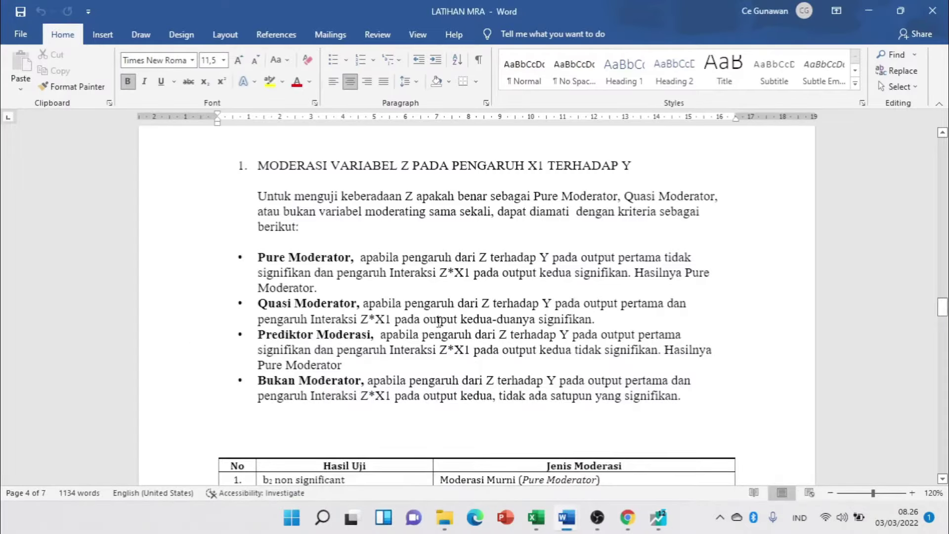
pyautogui.moveTo(944, 309); pyautogui.dragTo(943, 144)
pyautogui.click(361, 346)
pyautogui.scroll(-2, 363, 344)
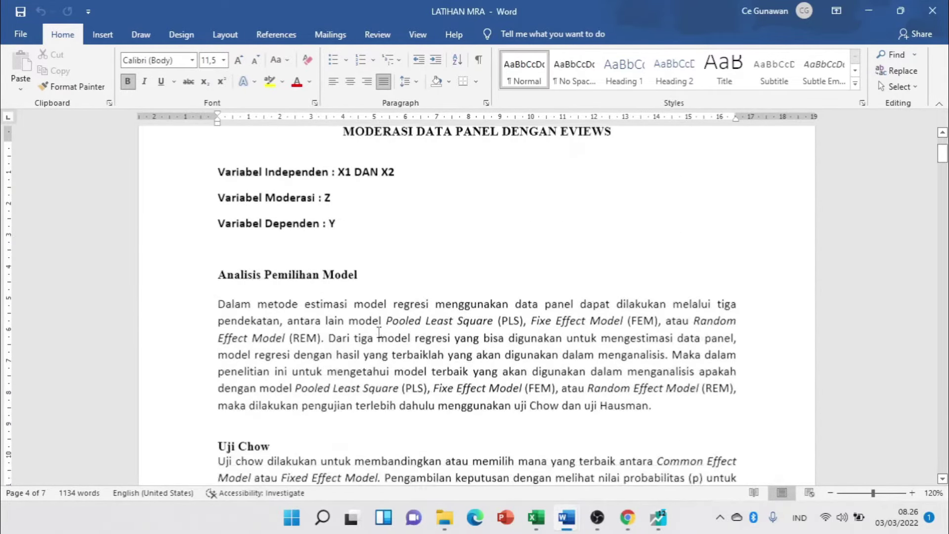
pyautogui.scroll(2, 377, 328)
pyautogui.scroll(-2, 379, 330)
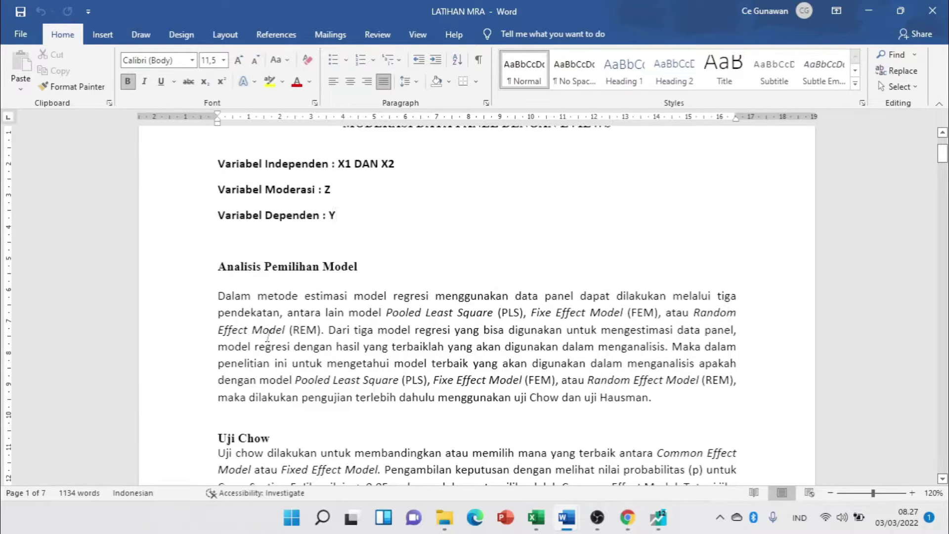
# - Make the Uji Hausman heading bold
pyautogui.scroll(-5, 267, 336)
pyautogui.scroll(-5, 262, 337)
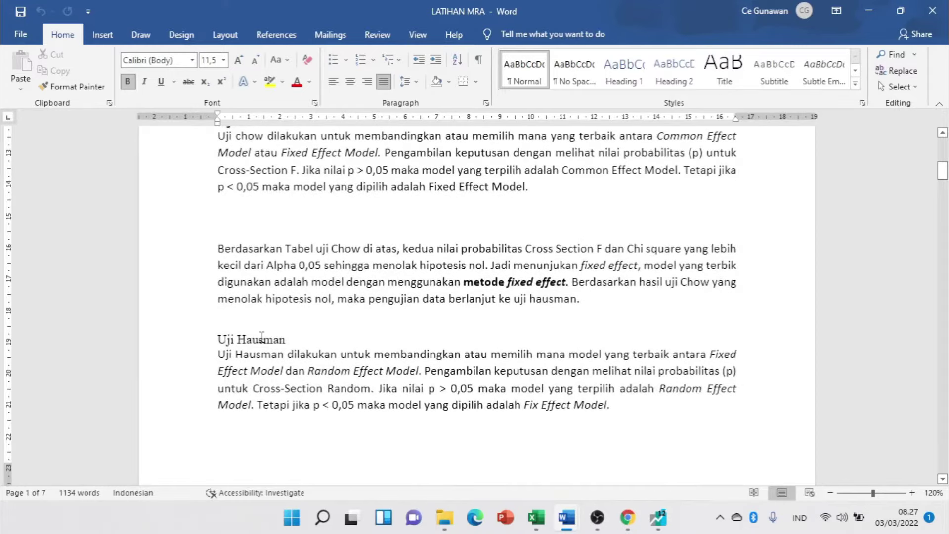
pyautogui.click(182, 222)
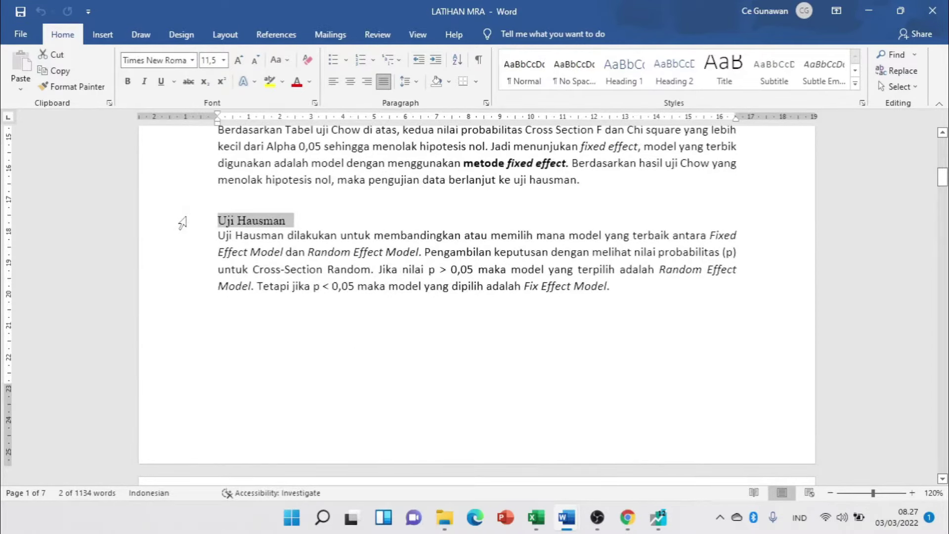
pyautogui.hotkey('ctrl', 'b')
# - Number the Analisis Pemilihan Model heading as item 1
pyautogui.scroll(-10, 238, 286)
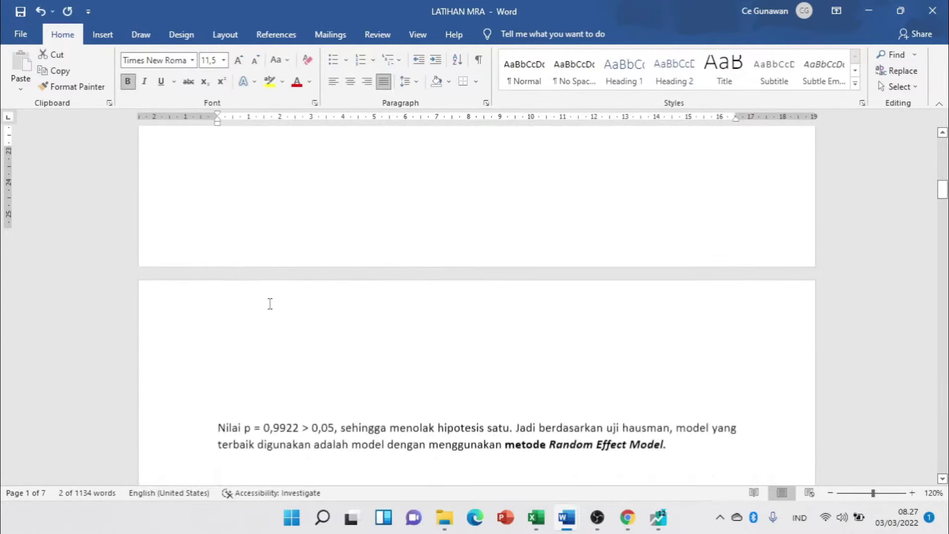
pyautogui.scroll(12, 272, 293)
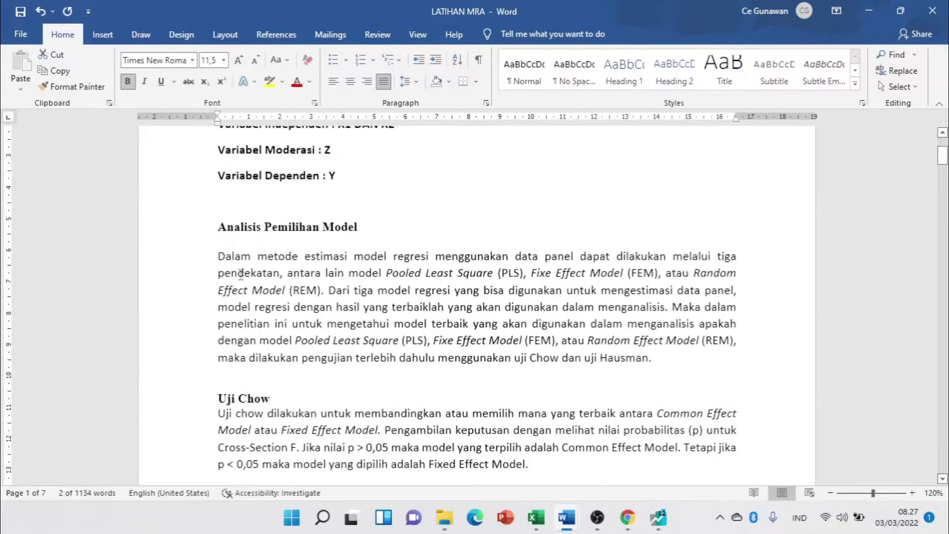
pyautogui.click(168, 229)
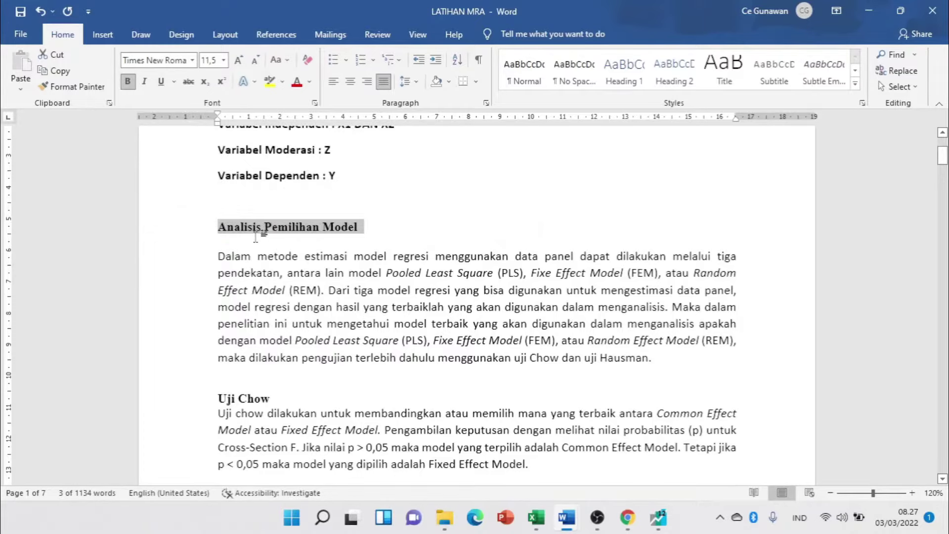
pyautogui.click(212, 245)
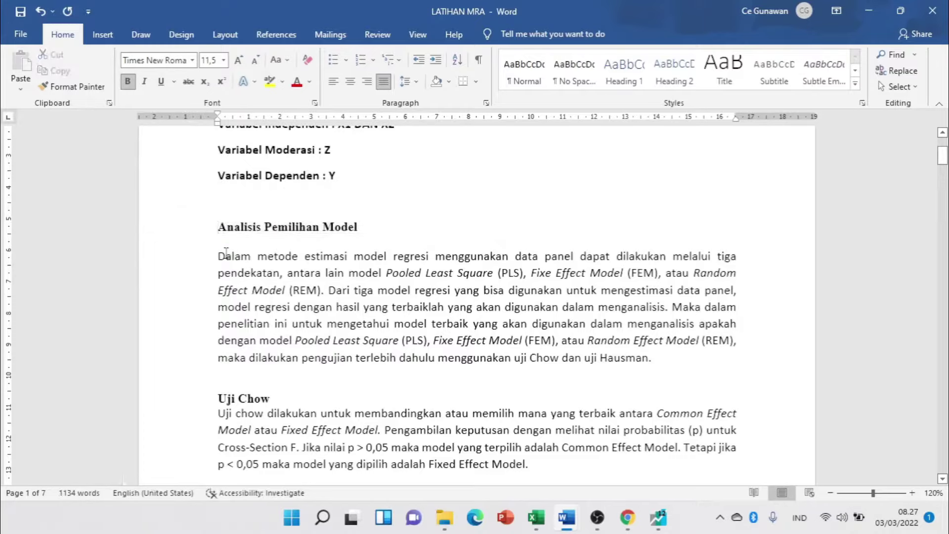
pyautogui.write('1.')
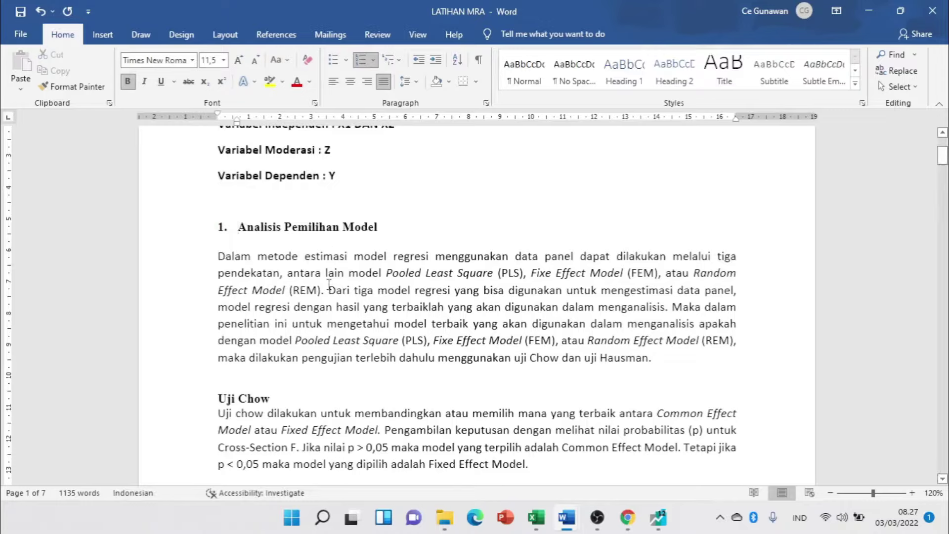
# - Switch to EViews and open y, x1, x2 and z as an equation, specified as y c x1 x2 z
pyautogui.hotkey('alt', 'Tab')
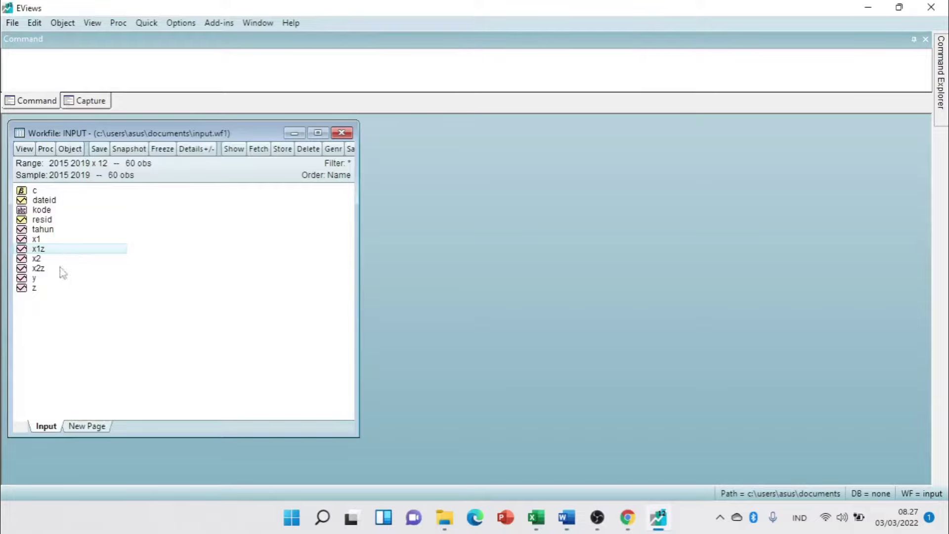
pyautogui.click(39, 278)
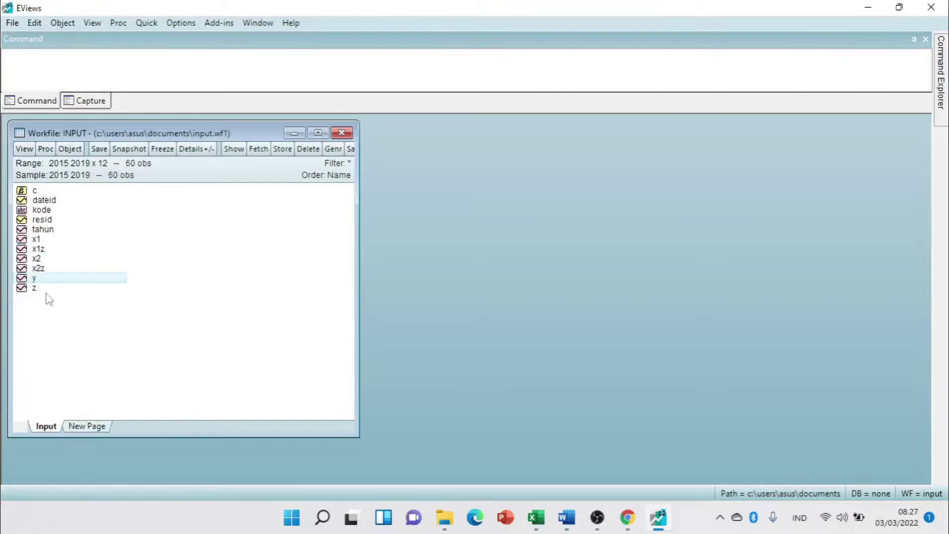
pyautogui.click(48, 242)
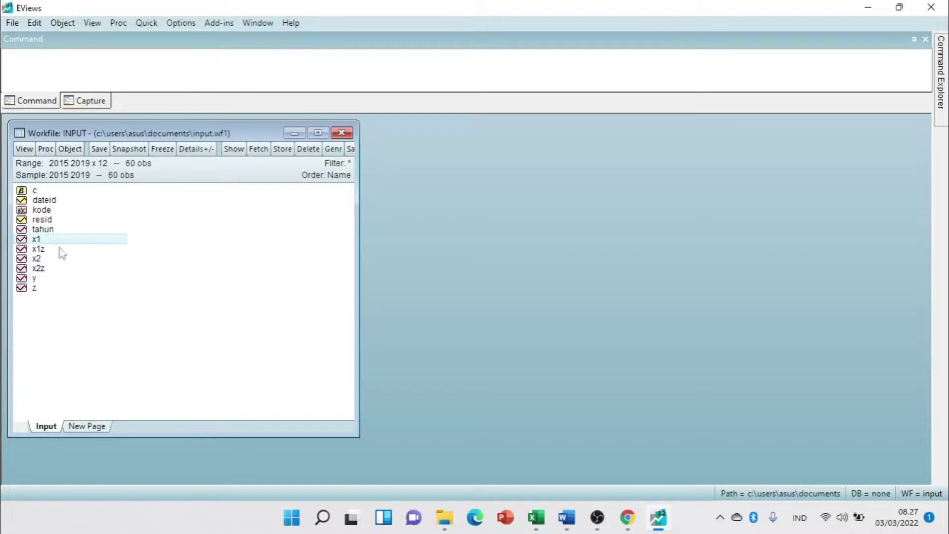
pyautogui.click(38, 258)
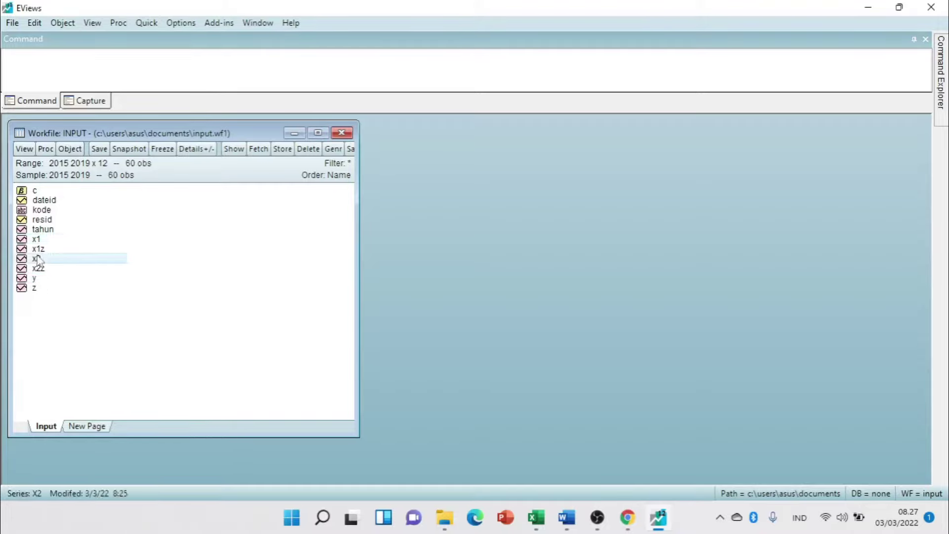
pyautogui.click(33, 288)
pyautogui.click(32, 280)
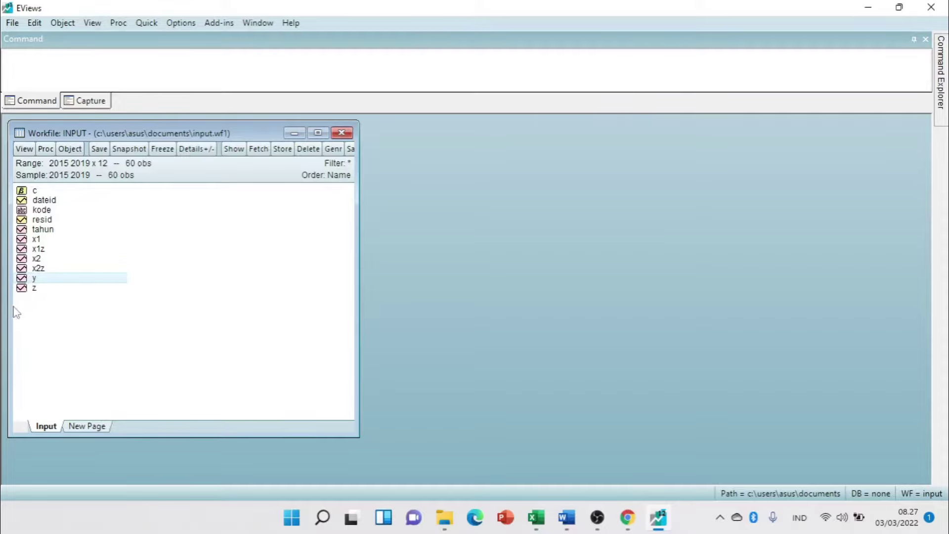
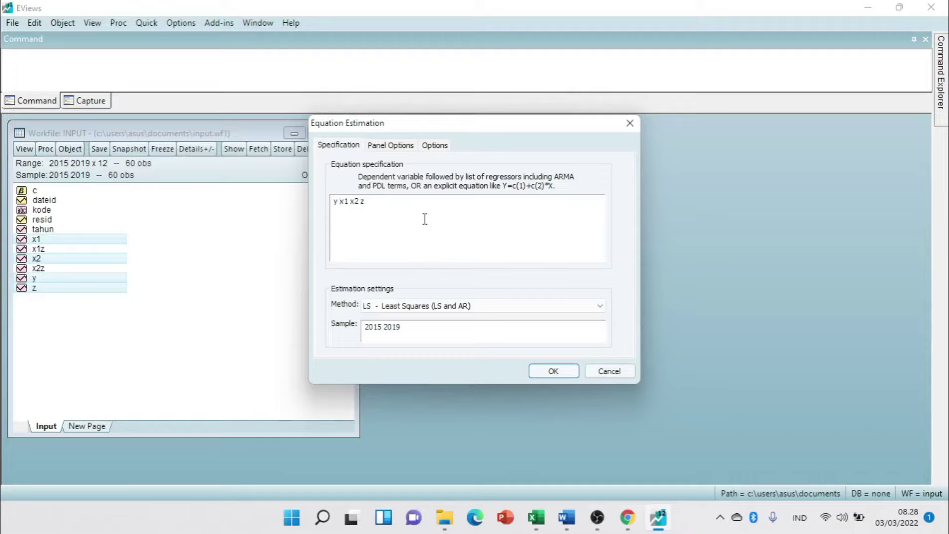
pyautogui.write('c')
# - Estimate the equation by panel least squares with the cross-section effects set to None
pyautogui.click(394, 145)
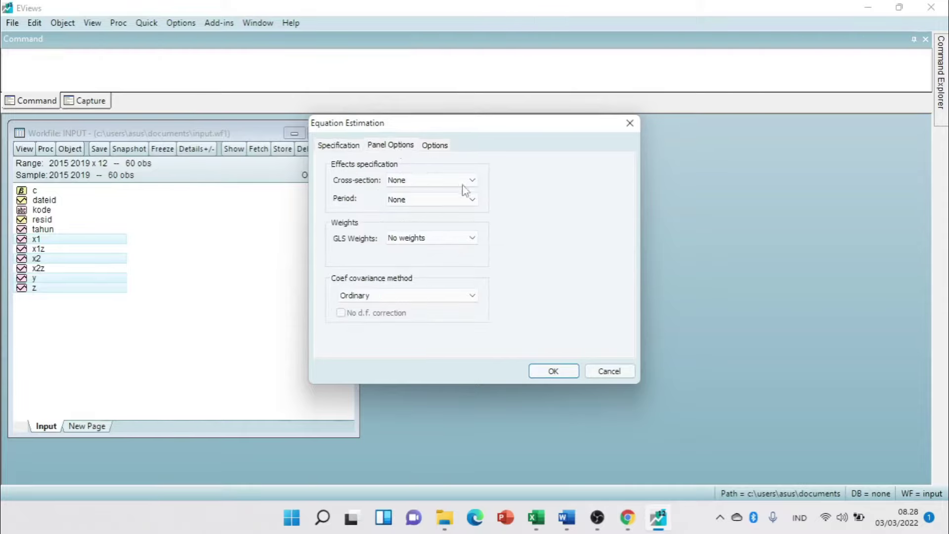
pyautogui.click(342, 148)
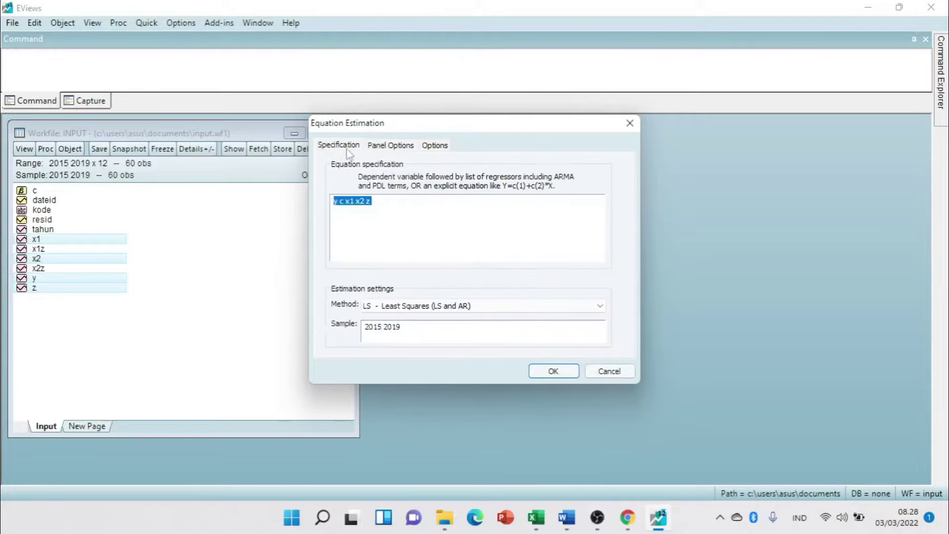
pyautogui.click(396, 150)
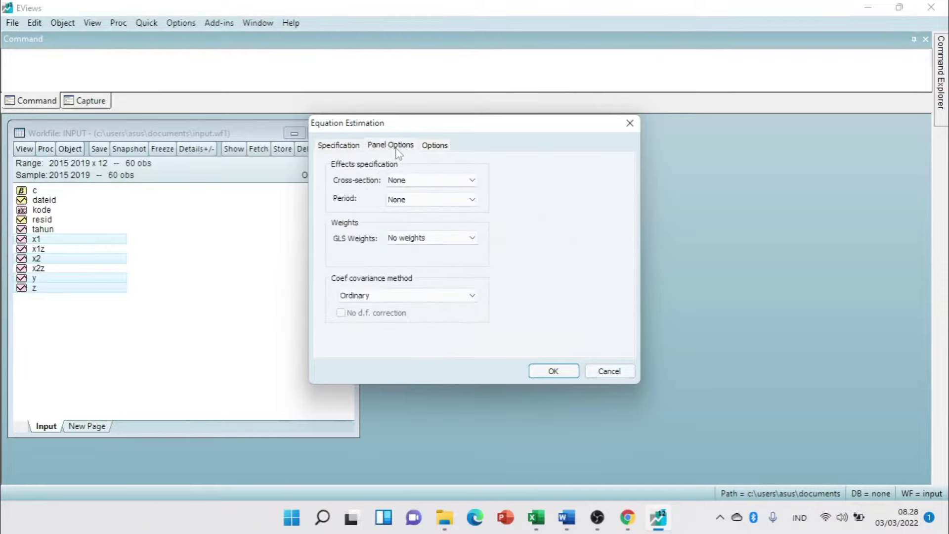
pyautogui.click(433, 186)
pyautogui.click(424, 189)
pyautogui.click(553, 371)
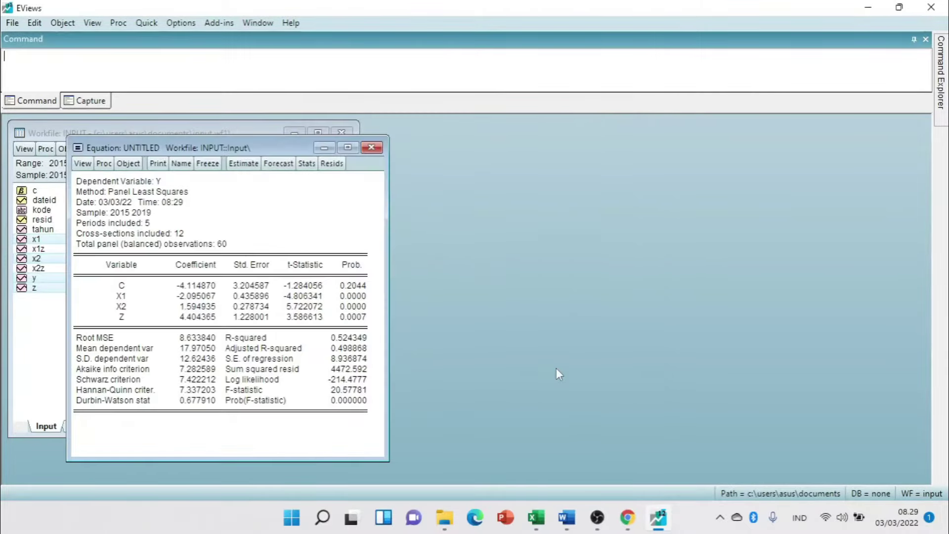
# - Freeze the estimation output into a table titled CEM and minimize that table
pyautogui.moveTo(265, 144); pyautogui.dragTo(543, 126)
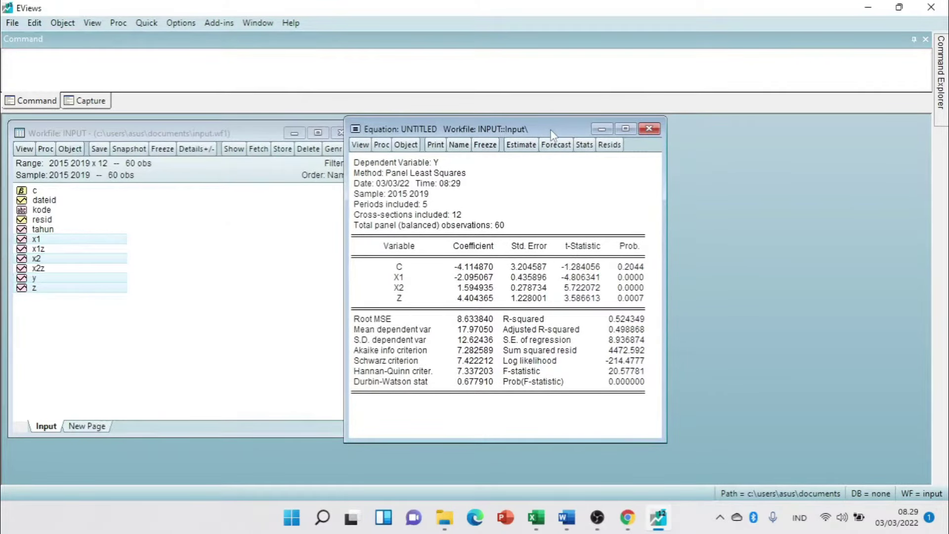
pyautogui.click(485, 145)
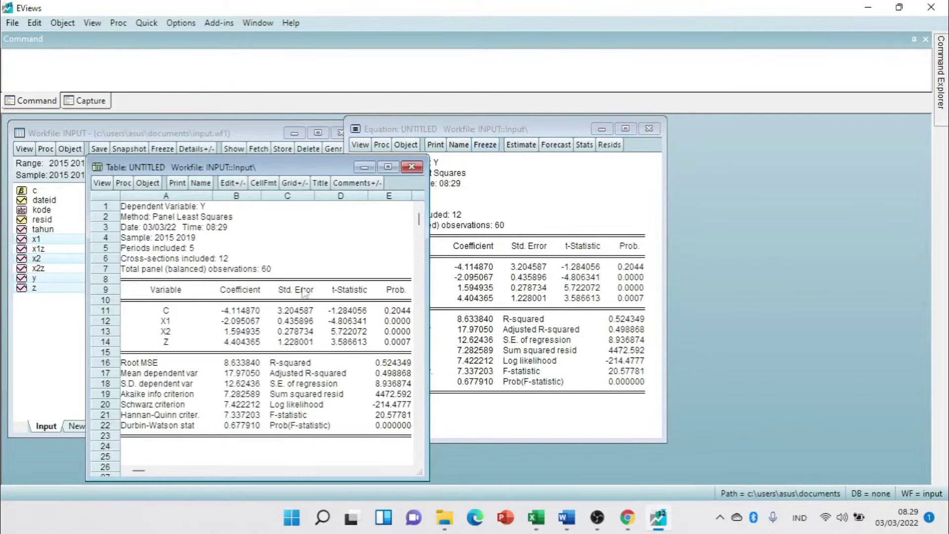
pyautogui.click(365, 168)
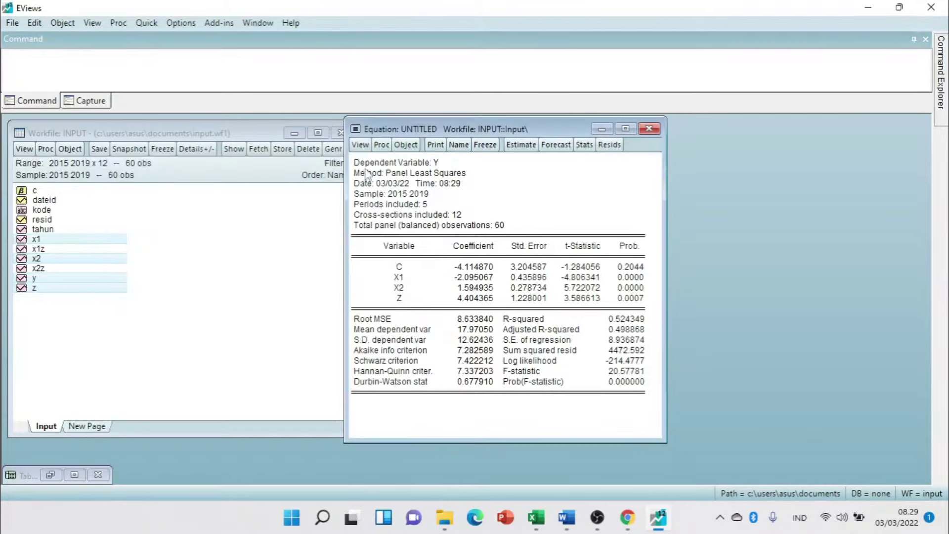
pyautogui.click(52, 475)
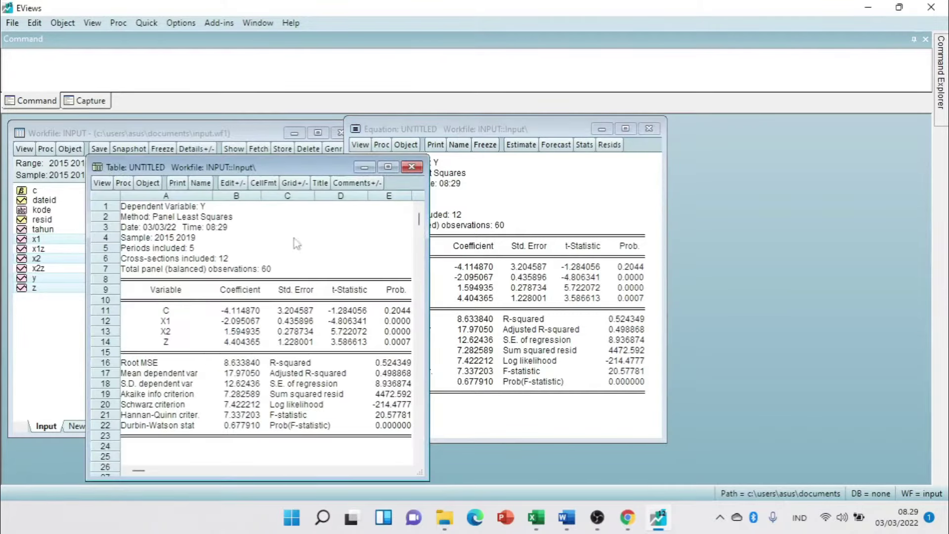
pyautogui.click(320, 183)
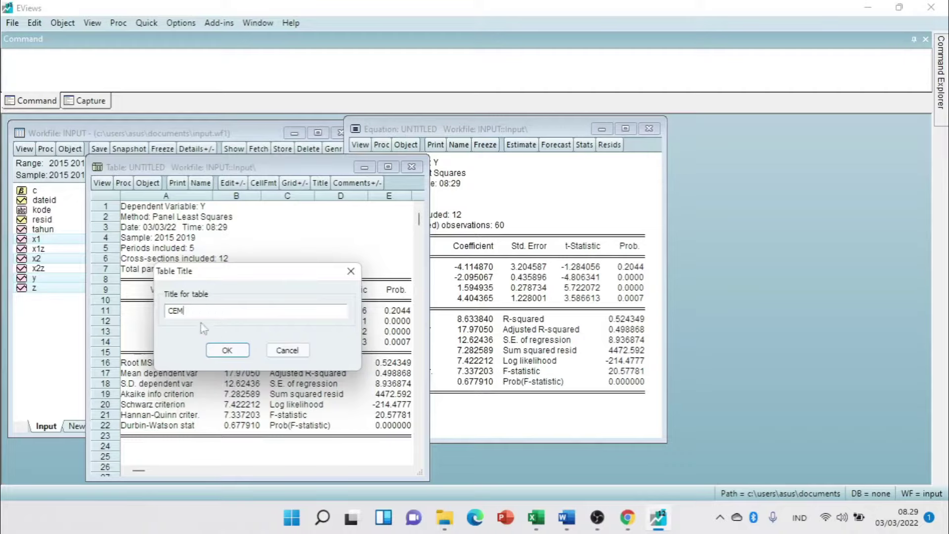
pyautogui.click(228, 351)
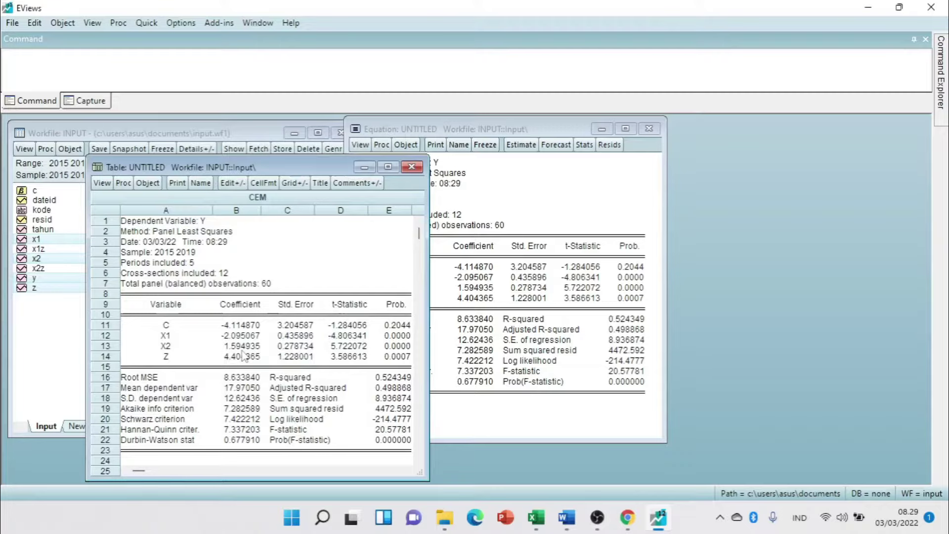
pyautogui.click(364, 167)
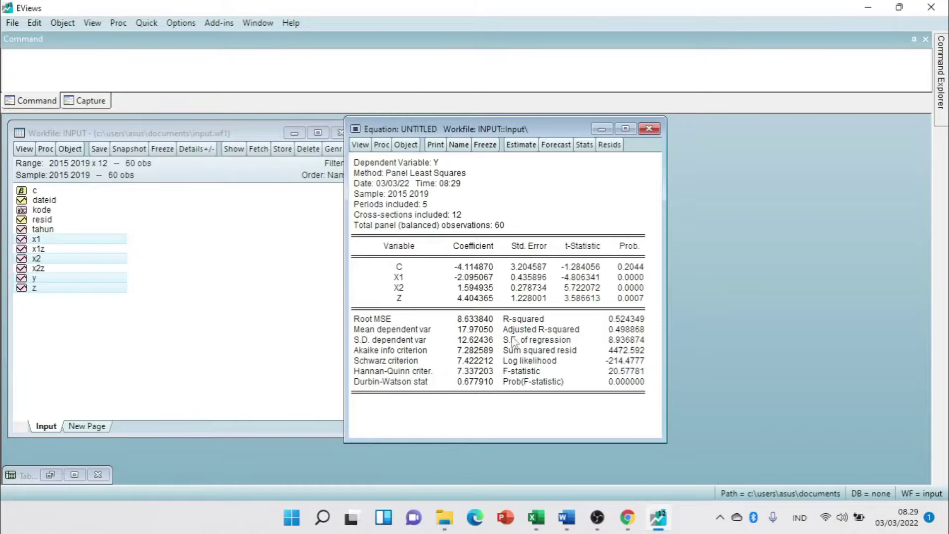
# - Switch to the LATIHAN MRA document in Word and read the purpose and decision rule in the Uji Chow section
pyautogui.hotkey('alt', 'Tab')
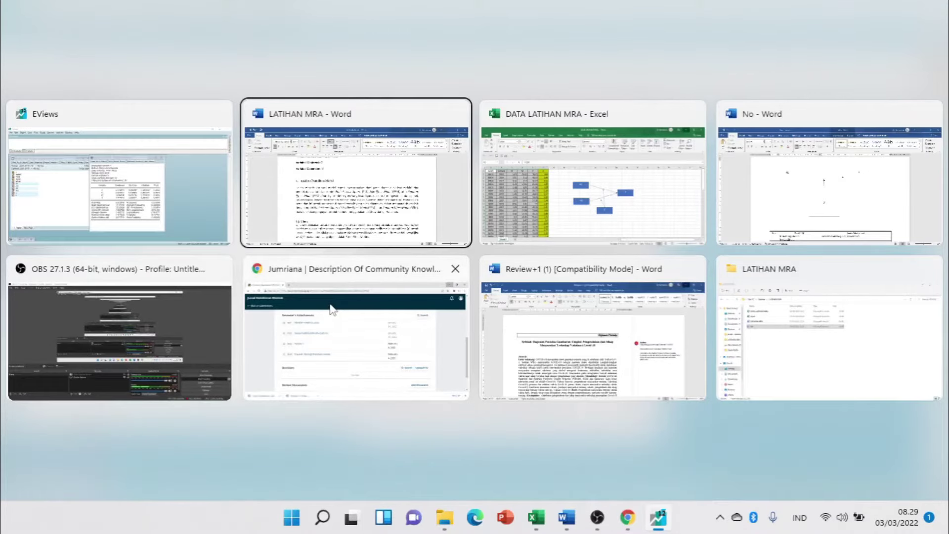
pyautogui.scroll(-4, 317, 255)
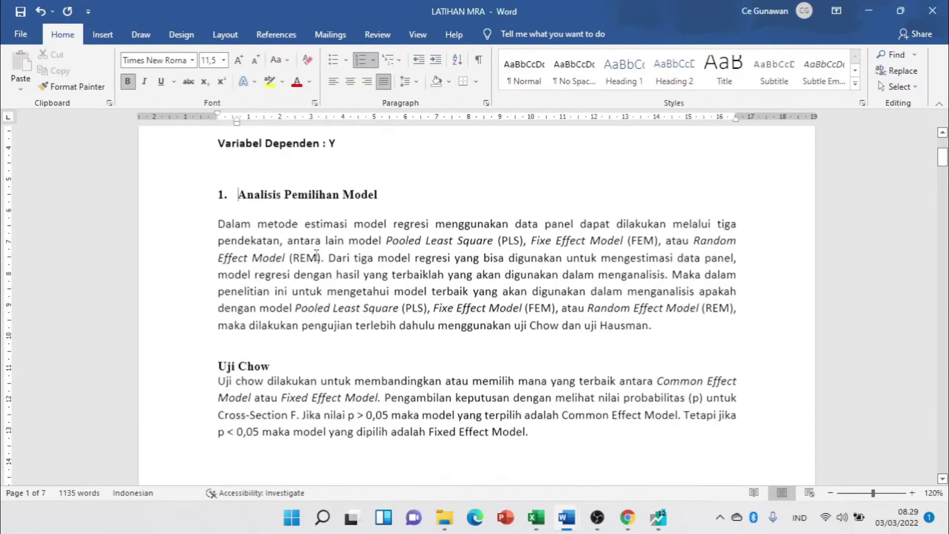
pyautogui.scroll(-3, 319, 267)
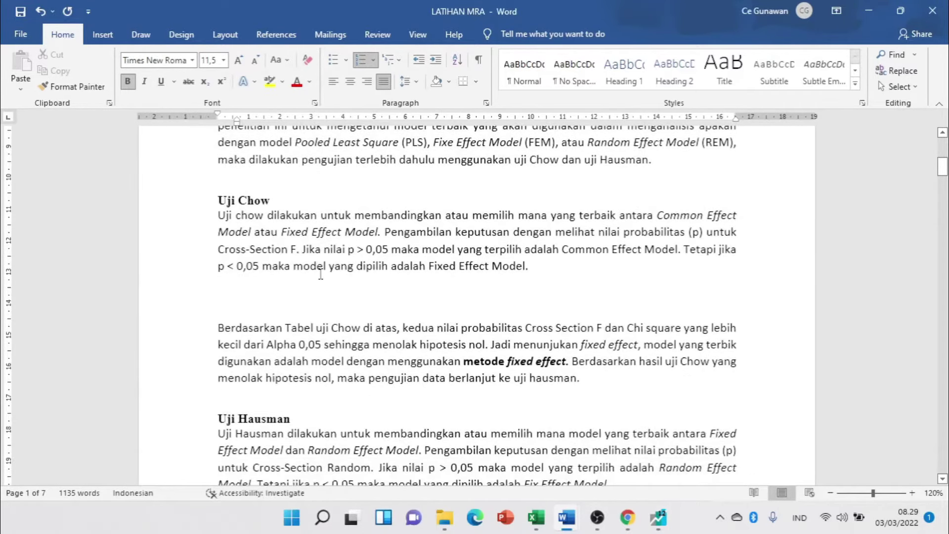
pyautogui.moveTo(215, 200); pyautogui.dragTo(271, 201)
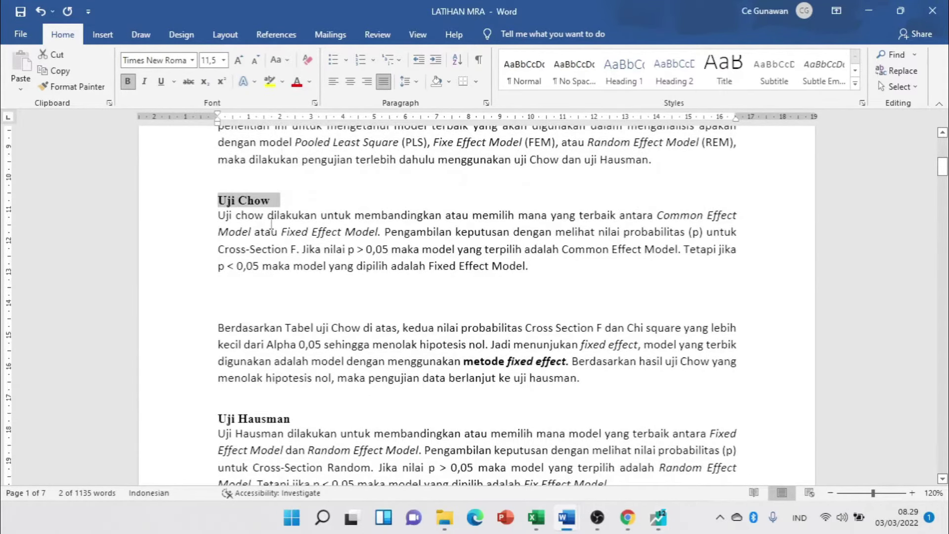
pyautogui.click(235, 238)
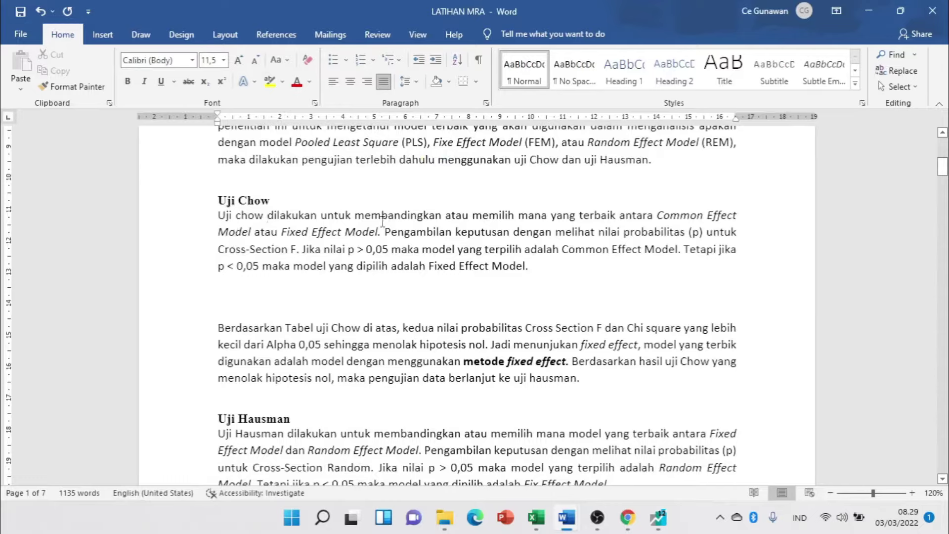
pyautogui.moveTo(389, 221); pyautogui.dragTo(451, 220)
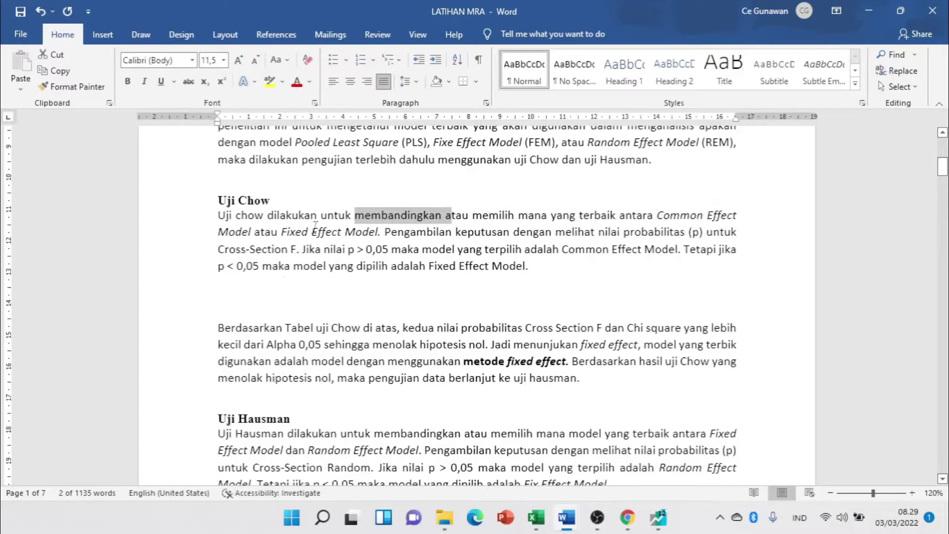
# - Return to EViews and open the selected y, x1, x2 and z series as a new equation, adding the constant c after y
pyautogui.hotkey('alt', 'Tab')
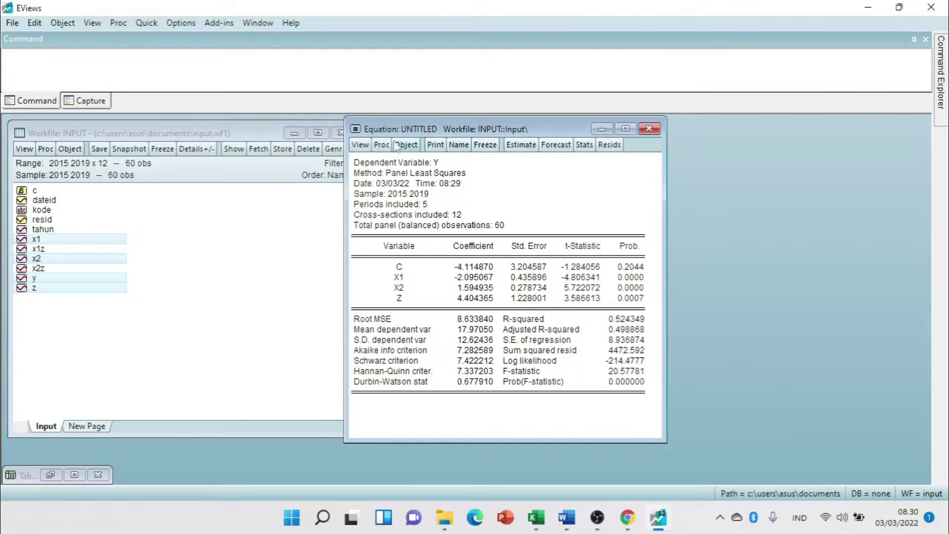
pyautogui.rightClick(97, 240)
pyautogui.moveTo(148, 248)
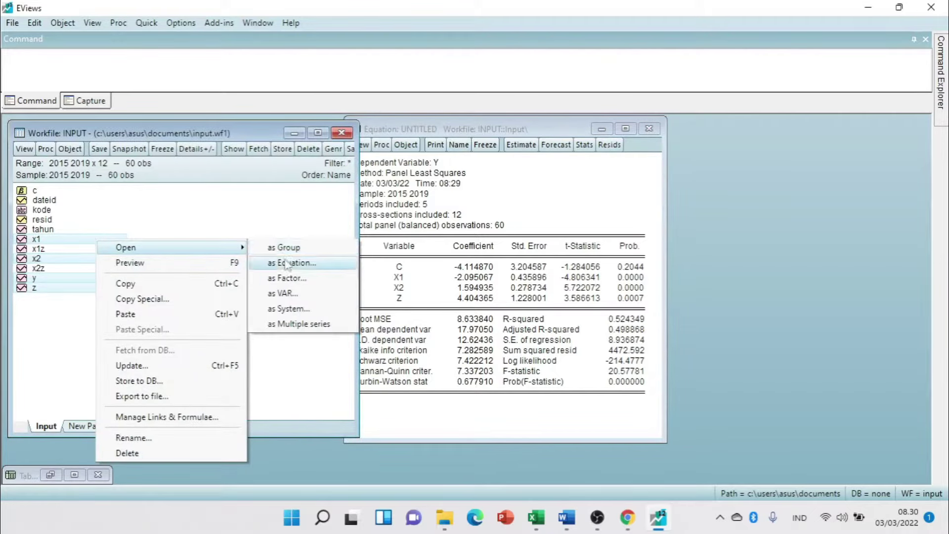
pyautogui.click(290, 267)
pyautogui.click(388, 199)
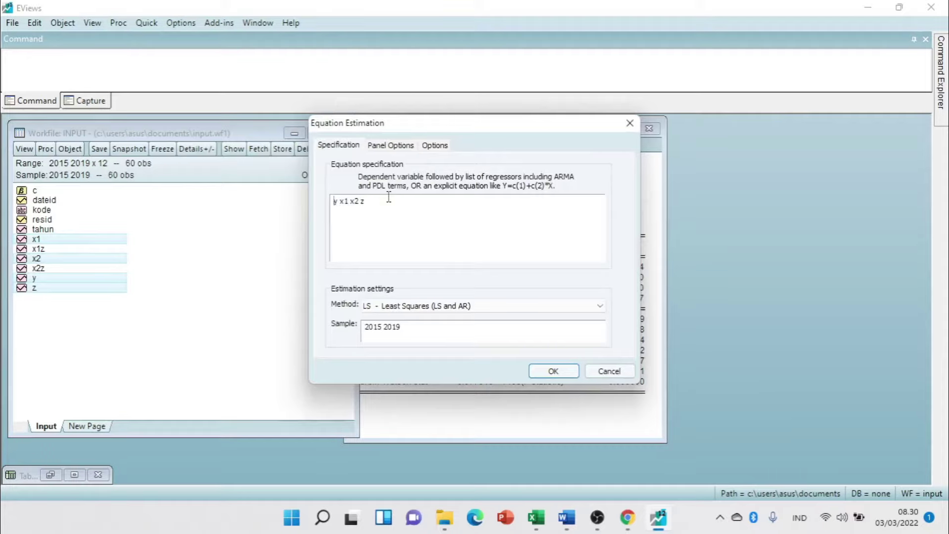
pyautogui.click(340, 200)
pyautogui.write('c')
# - Estimate the new equation with Fixed cross-section effects, deleting the previous untitled equation
pyautogui.click(405, 146)
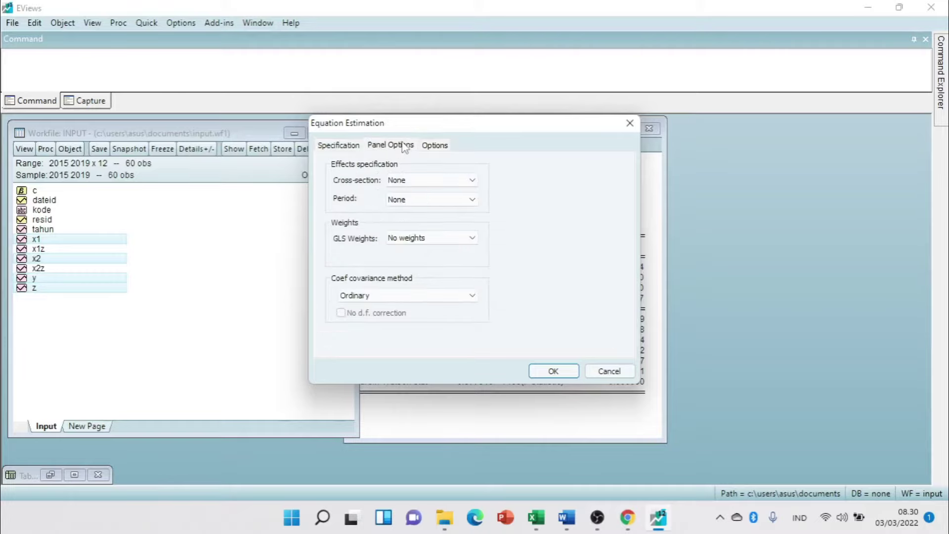
pyautogui.click(407, 181)
pyautogui.click(398, 192)
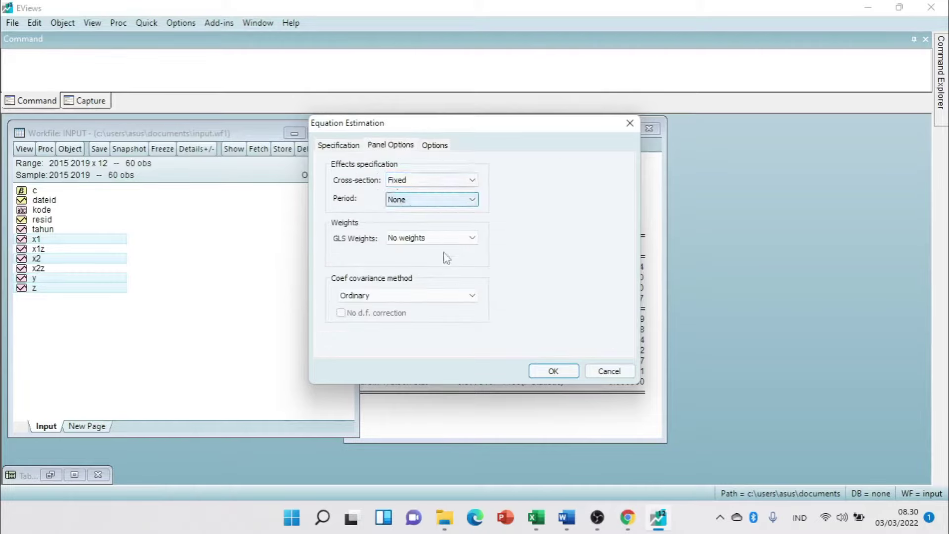
pyautogui.click(553, 371)
pyautogui.hotkey('ctrl', 'F4')
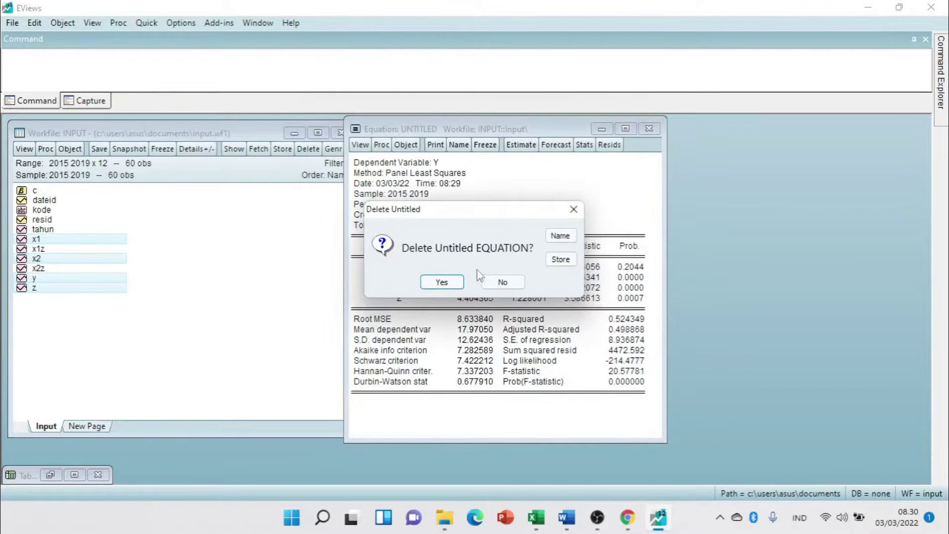
pyautogui.click(443, 282)
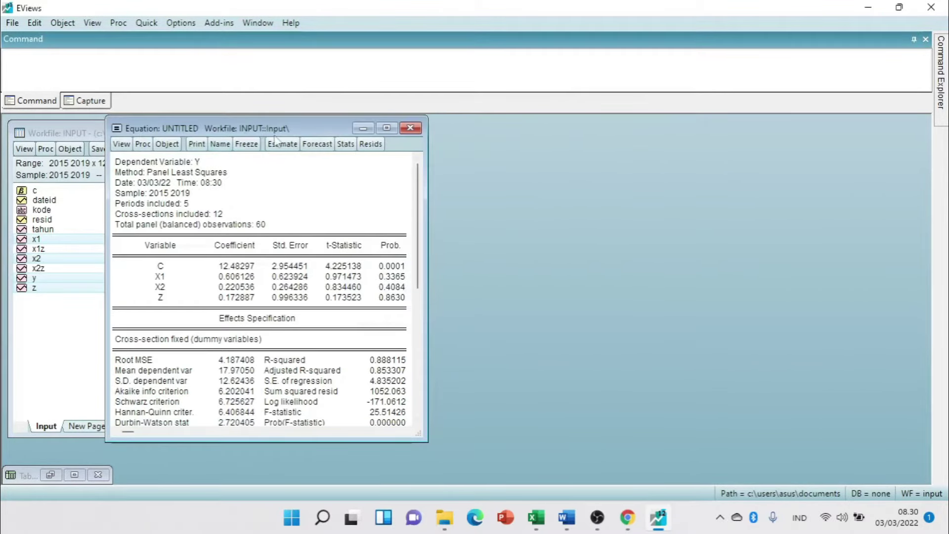
# - Move the fixed-effects equation window clear of the workfile list and review the CEM table, minimizing it again
pyautogui.moveTo(332, 133); pyautogui.dragTo(446, 130)
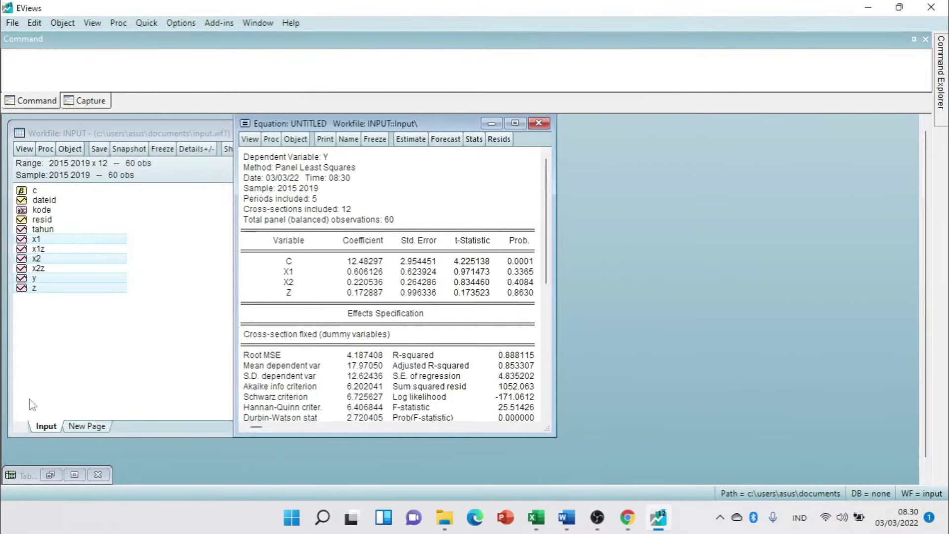
pyautogui.click(55, 479)
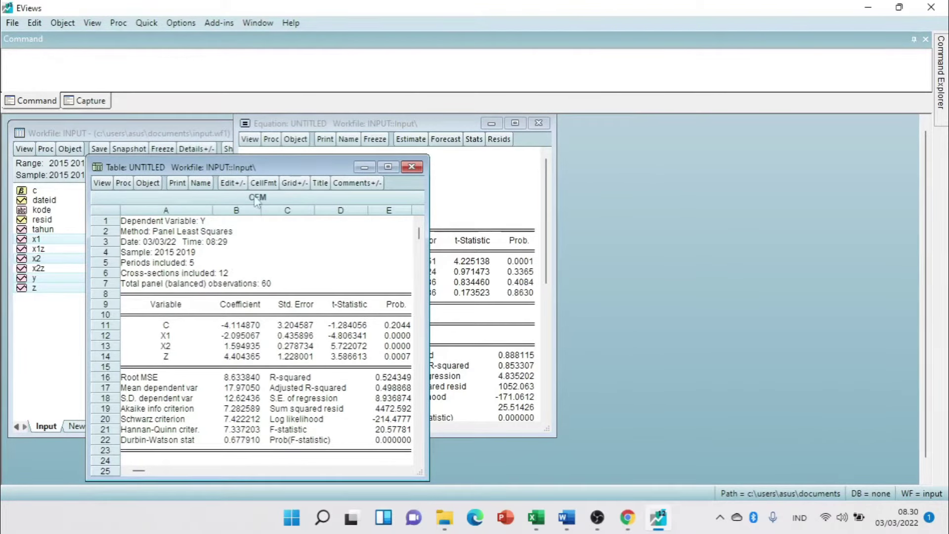
pyautogui.click(365, 166)
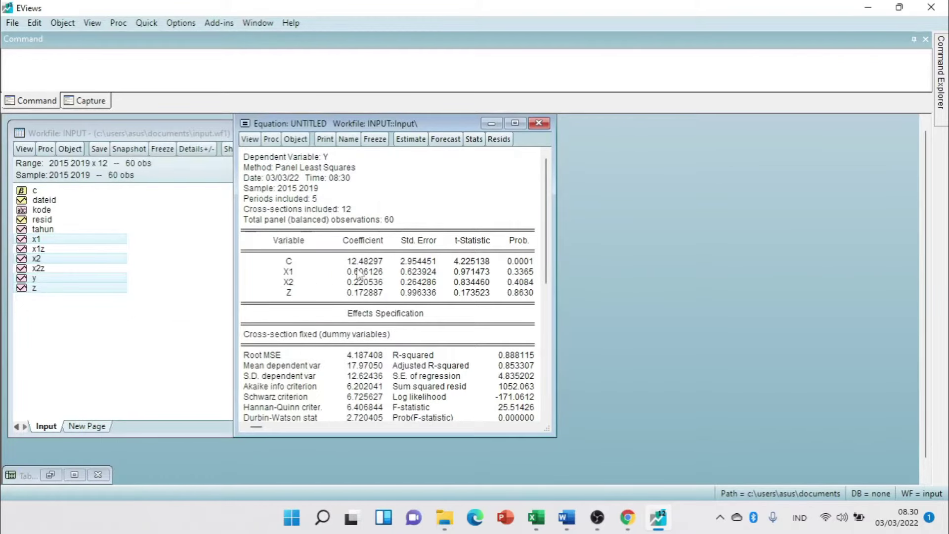
# - Run the Redundant Fixed Effects - Likelihood Ratio test on the fixed-effects equation
pyautogui.click(250, 142)
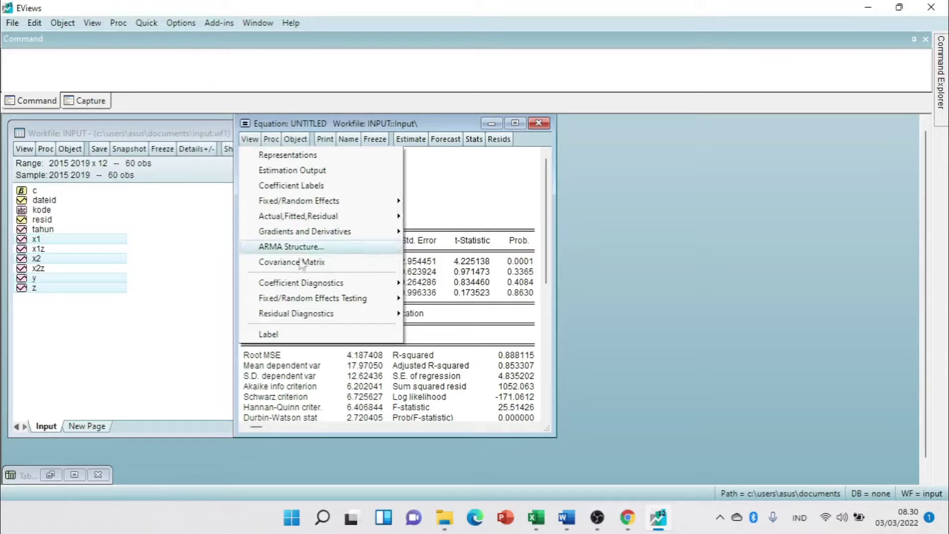
pyautogui.moveTo(307, 301)
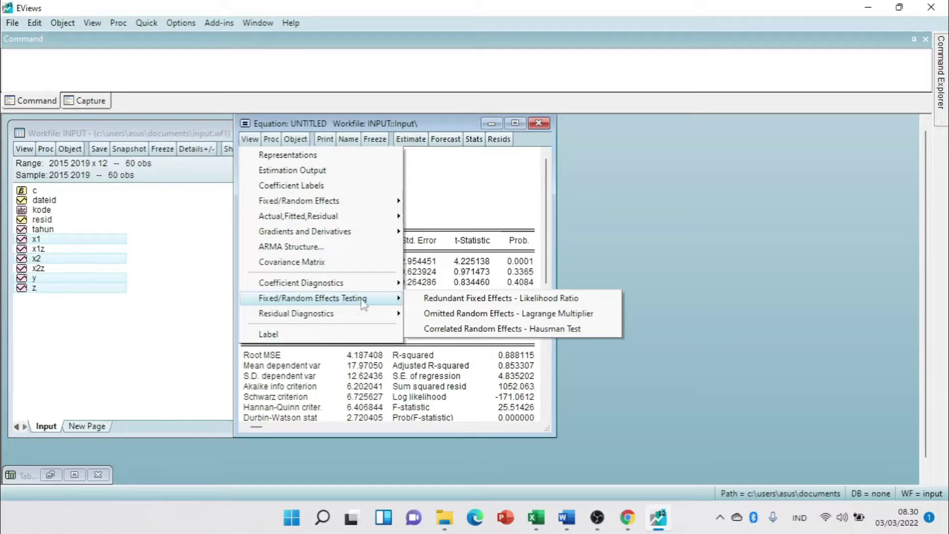
pyautogui.click(522, 304)
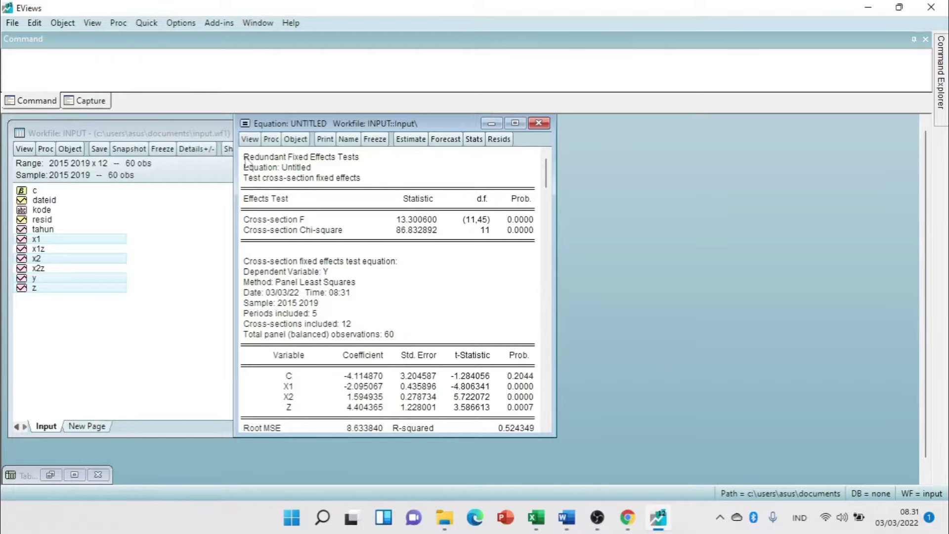
# - Copy the Redundant Fixed Effects Tests block from its heading through the Cross-section Chi-square row, with numbers as displayed in Text format
pyautogui.hotkey('alt', 'Tab')
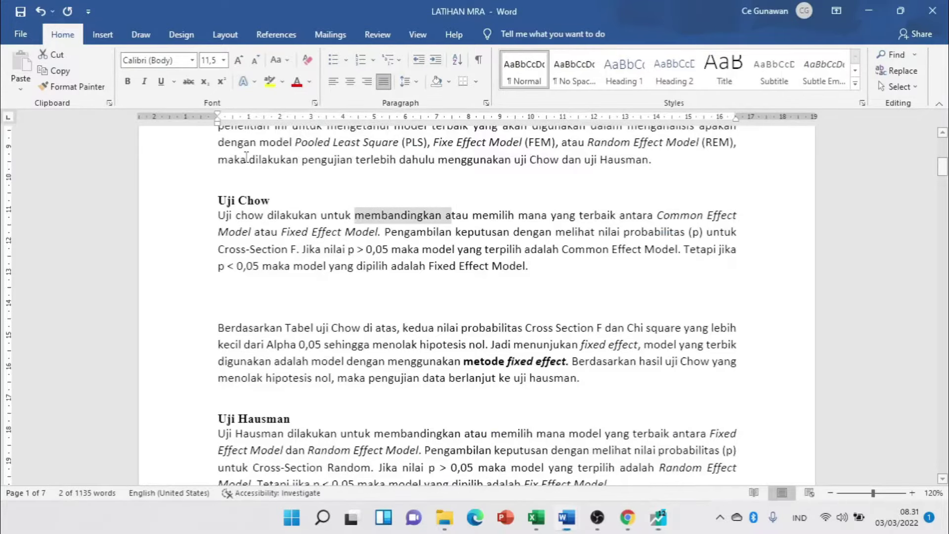
pyautogui.click(403, 256)
pyautogui.hotkey('alt', 'Tab')
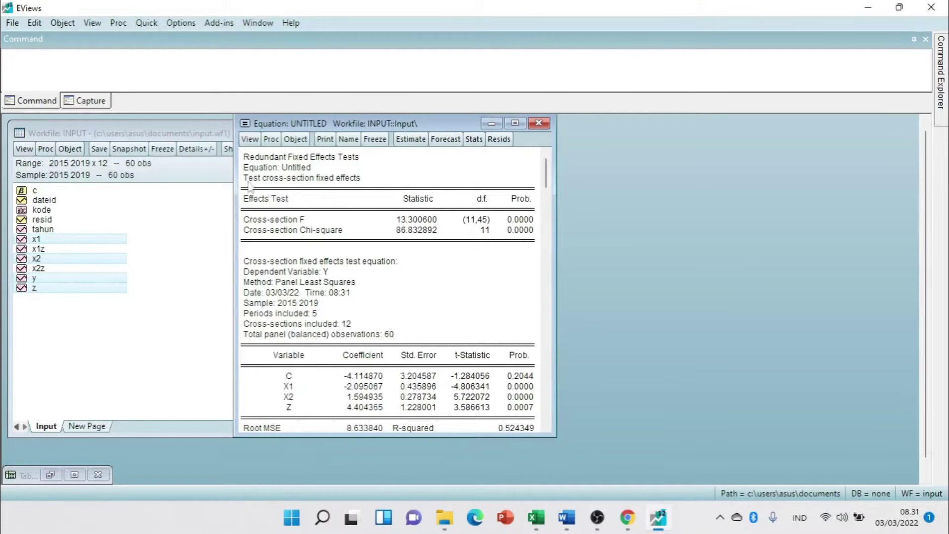
pyautogui.moveTo(245, 157); pyautogui.dragTo(535, 243)
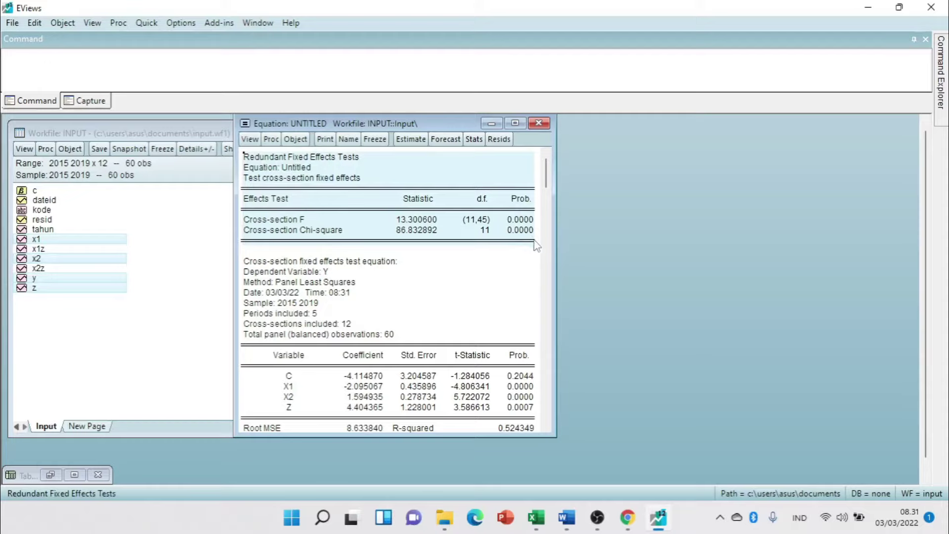
pyautogui.rightClick(321, 193)
pyautogui.click(340, 203)
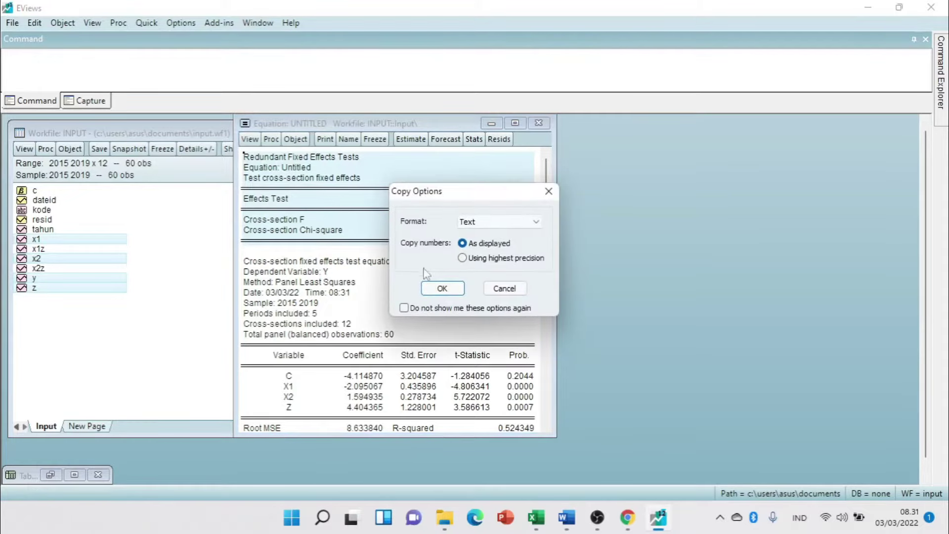
pyautogui.click(443, 289)
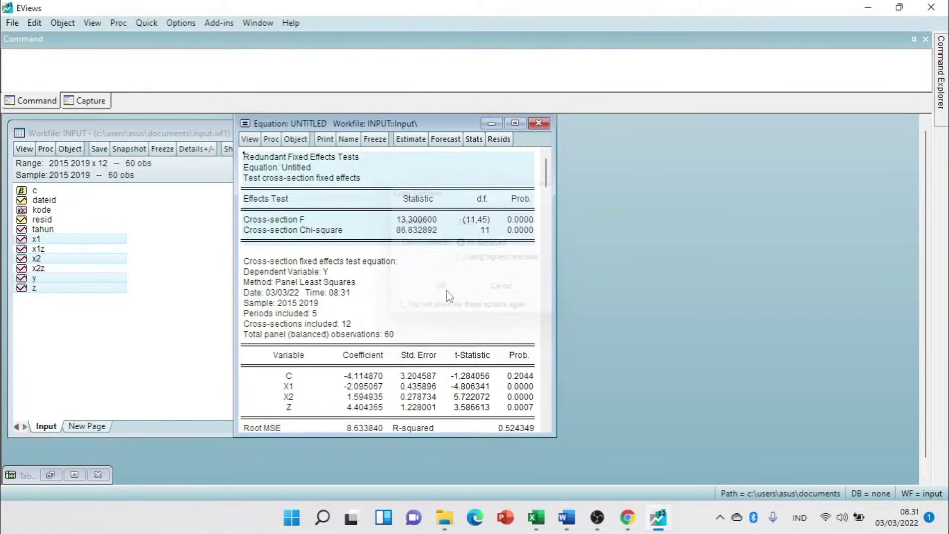
# - Switch to the LATIHAN MRA document in Word and paste the copied test table below the Uji Chow decision rule
pyautogui.hotkey('alt', 'Tab')
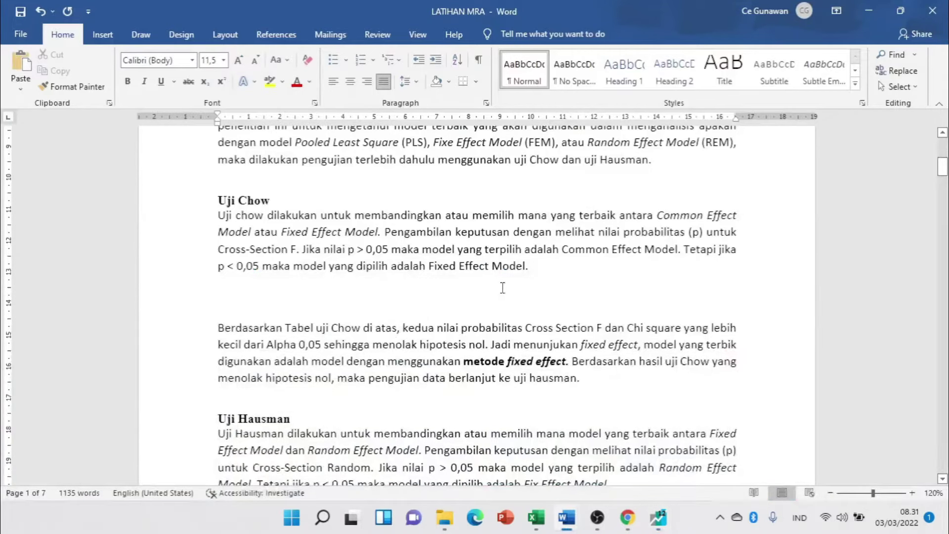
pyautogui.click(514, 299)
pyautogui.hotkey('ctrl', 'v')
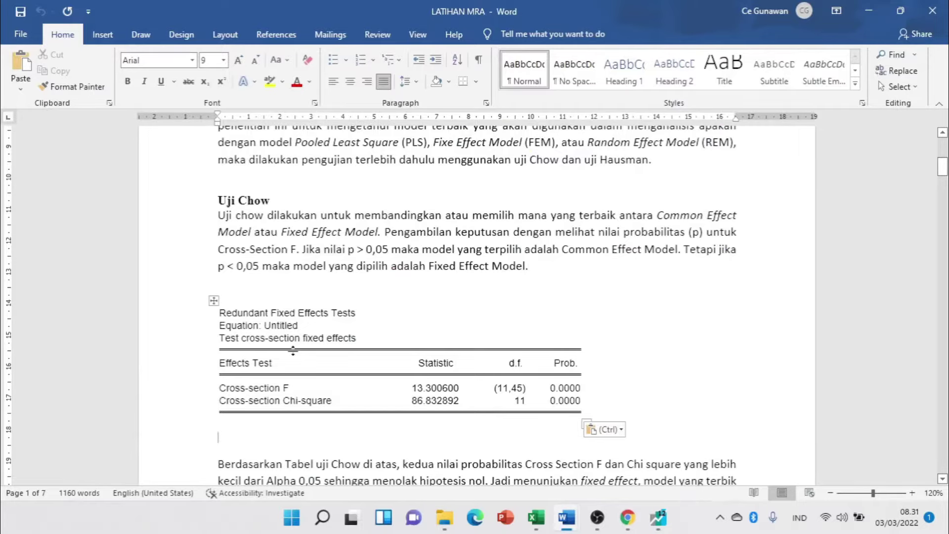
# - Highlight "Common Effect Model" and "Fixed Effect Model." in yellow in the Uji Chow decision rule
pyautogui.scroll(-1, 396, 319)
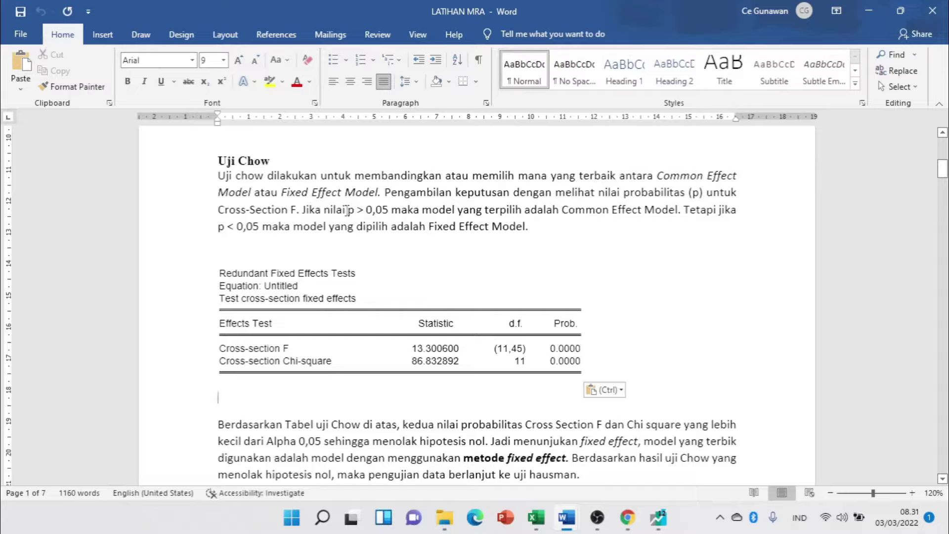
pyautogui.moveTo(345, 210); pyautogui.dragTo(390, 211)
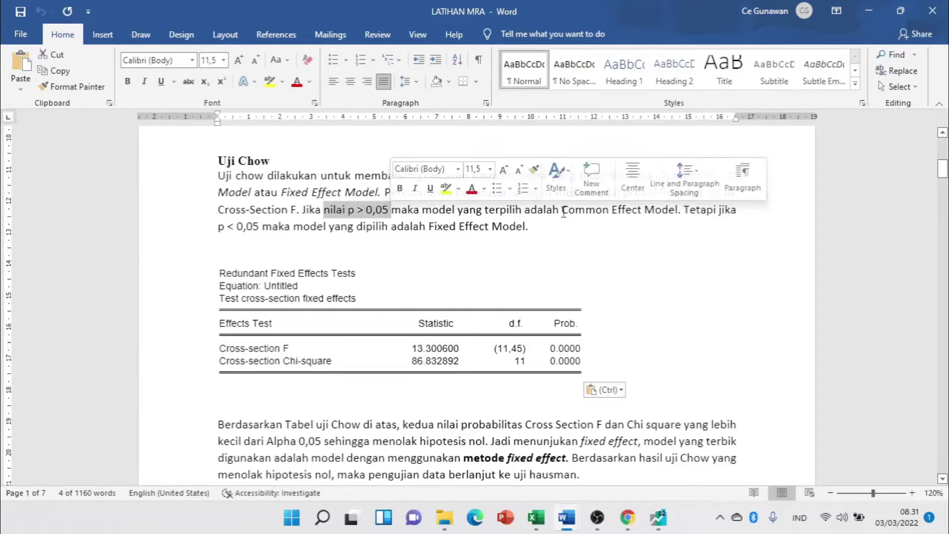
pyautogui.moveTo(563, 210); pyautogui.dragTo(678, 212)
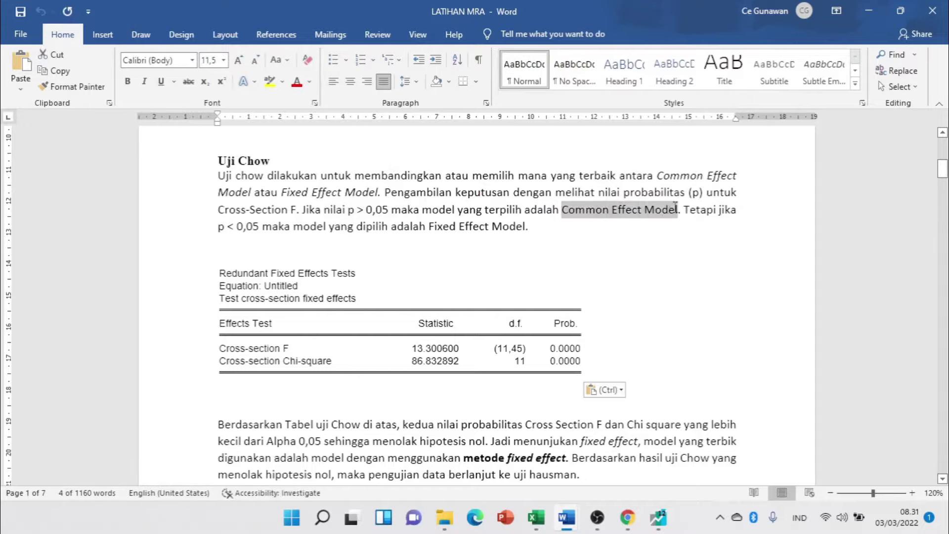
pyautogui.click(269, 82)
pyautogui.press('Right')
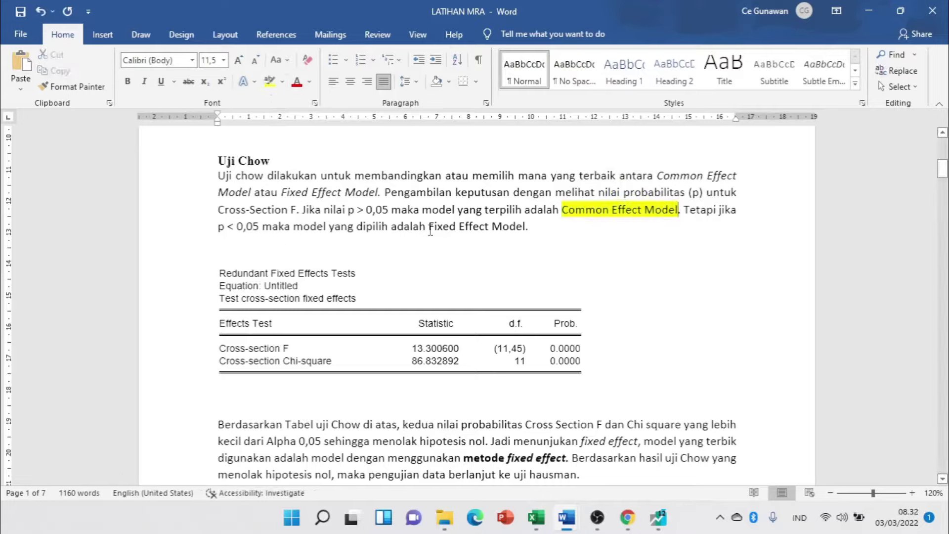
pyautogui.moveTo(429, 227); pyautogui.dragTo(528, 228)
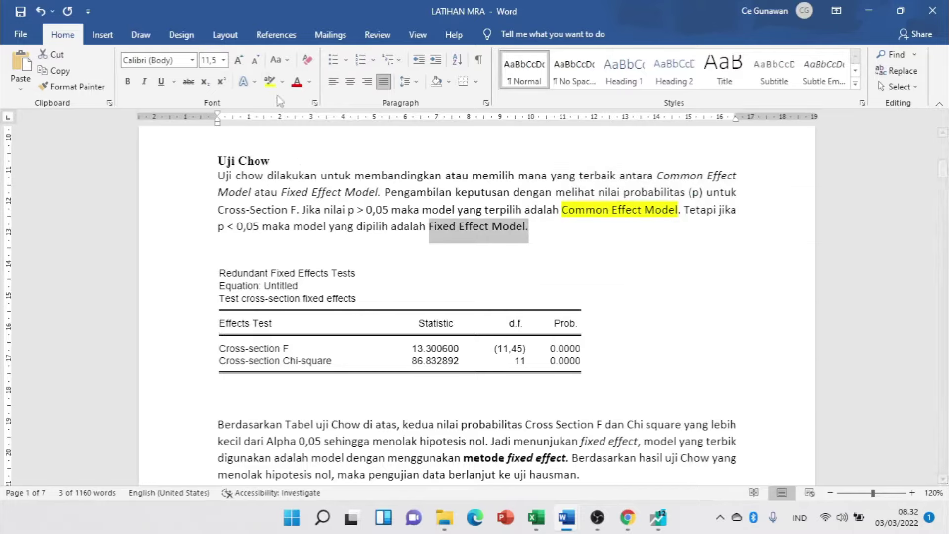
pyautogui.click(269, 82)
pyautogui.press('Right')
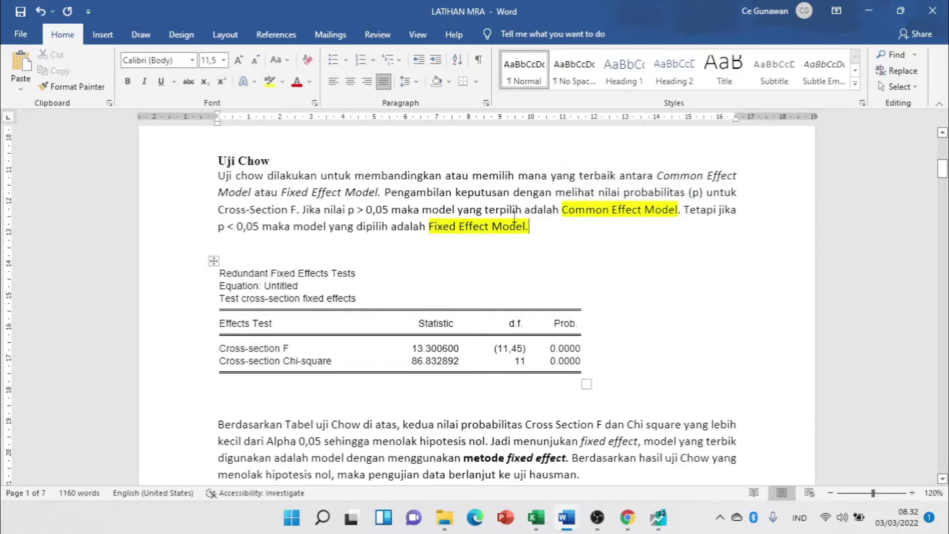
# - Highlight the Cross-section Chi-square probability in yellow in the pasted test table
pyautogui.scroll(-3, 374, 271)
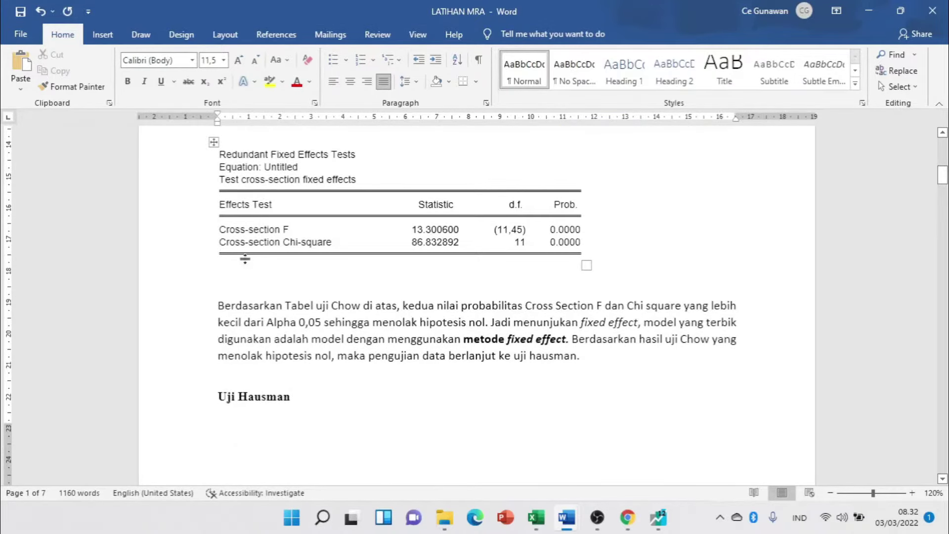
pyautogui.scroll(1, 419, 252)
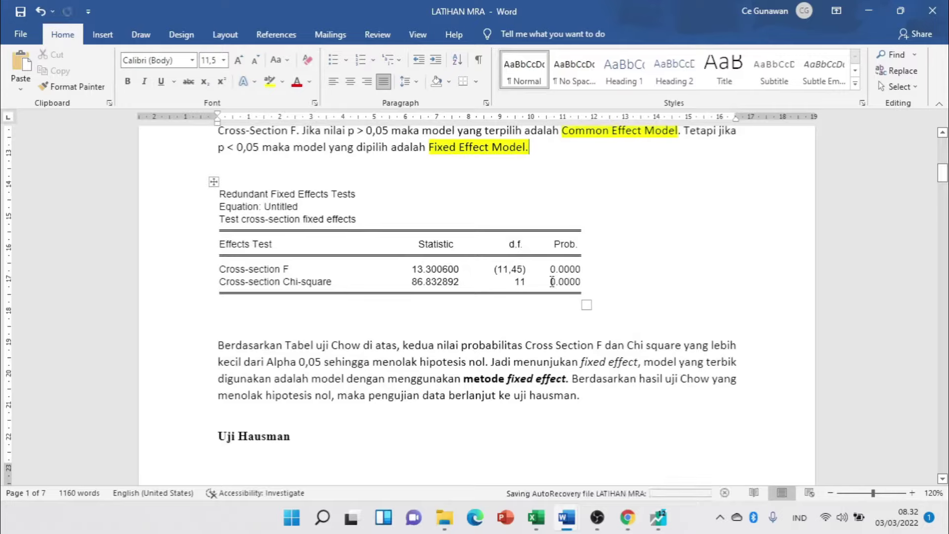
pyautogui.moveTo(552, 282); pyautogui.dragTo(590, 287)
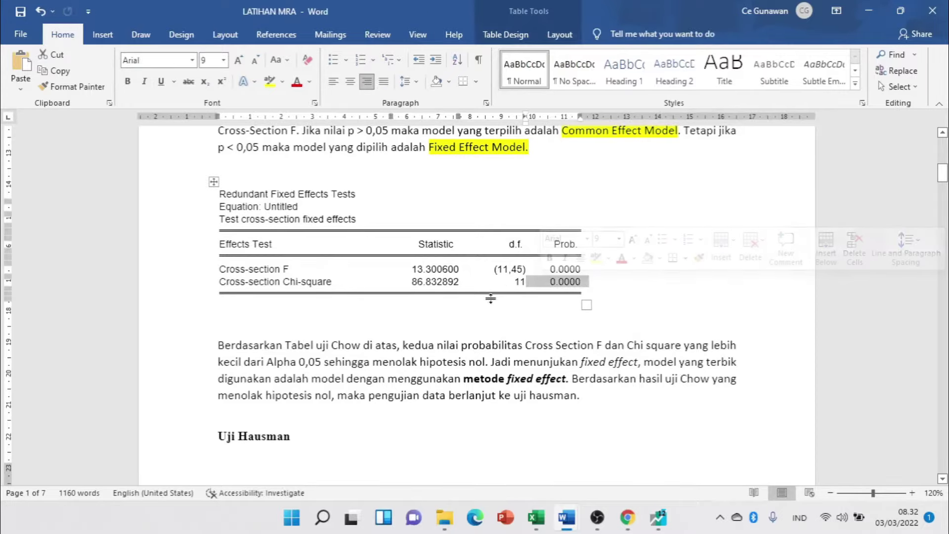
pyautogui.click(270, 83)
pyautogui.click(350, 258)
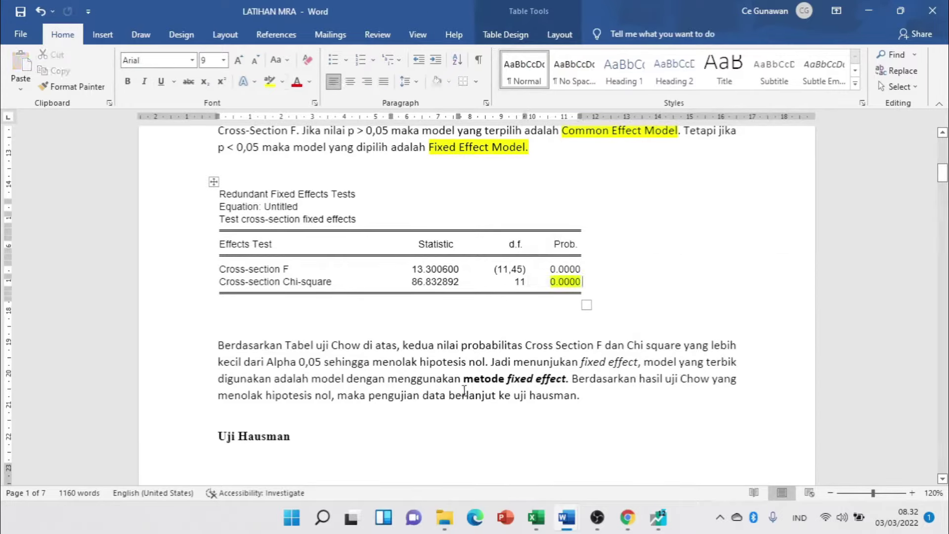
# - Highlight "metode fixed effect." in yellow in the conclusion paragraph below the Chow test table
pyautogui.scroll(1, 495, 289)
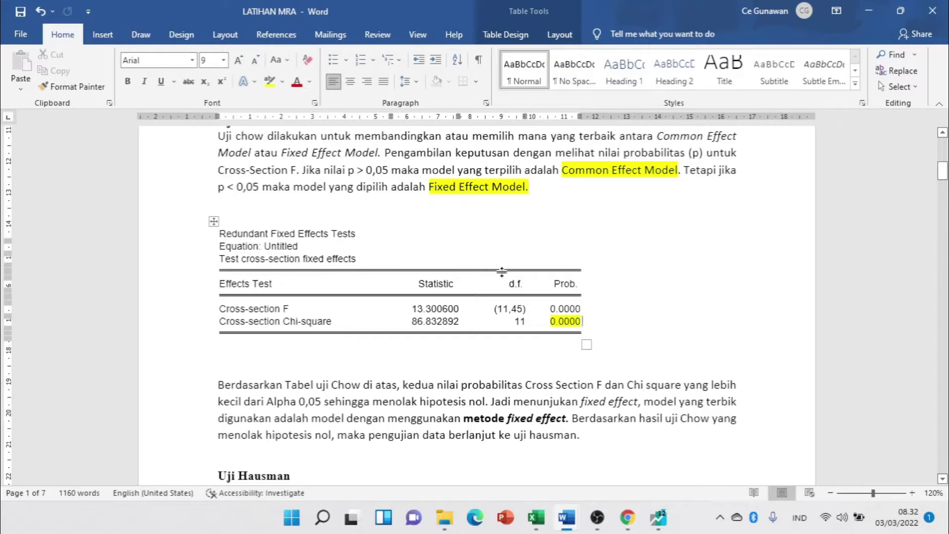
pyautogui.scroll(1, 422, 297)
pyautogui.scroll(-1, 422, 297)
pyautogui.moveTo(463, 419); pyautogui.dragTo(571, 420)
pyautogui.click(269, 81)
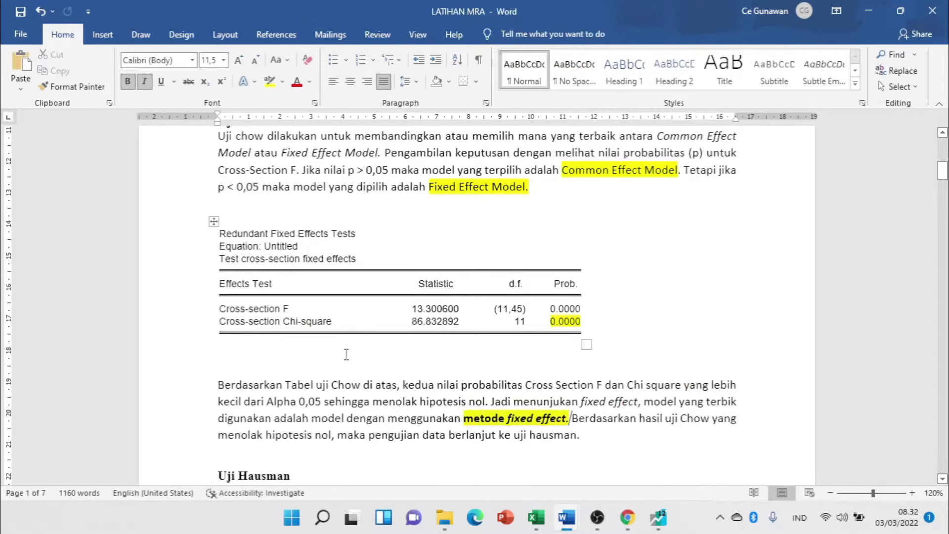
# - Push the Uji Hausman heading onto the next page with blank lines above it
pyautogui.scroll(-4, 347, 345)
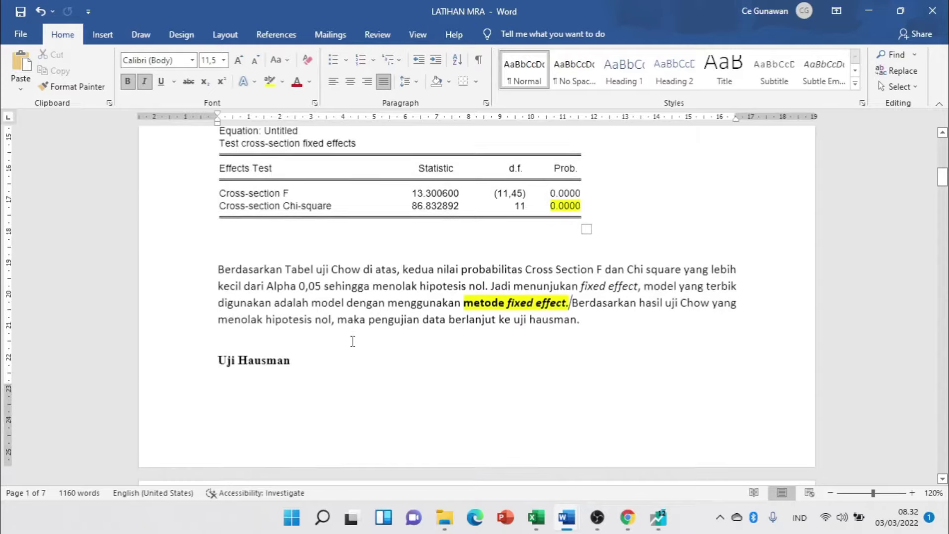
pyautogui.click(279, 351)
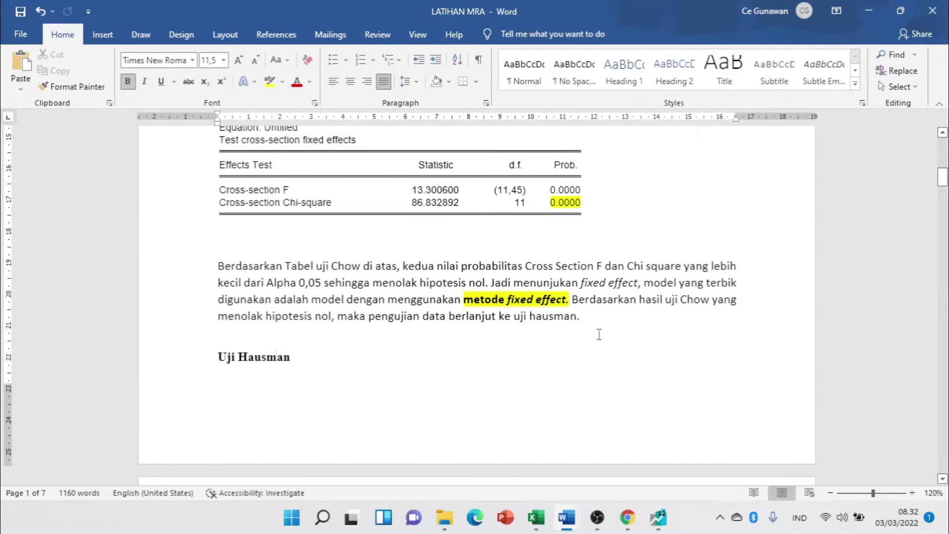
pyautogui.hotkey('ctrl', 'z')
pyautogui.hotkey('ctrl', 'z')
pyautogui.hotkey('ctrl', 'z')
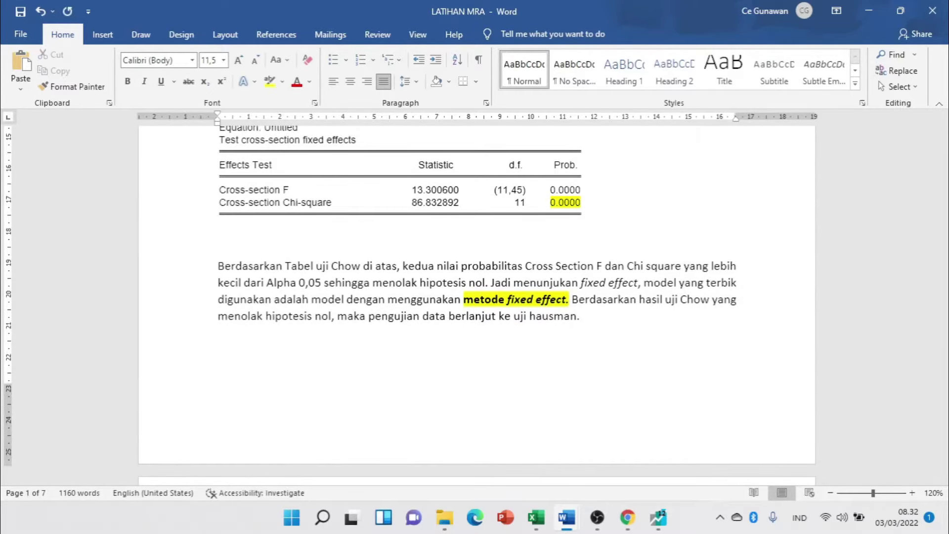
# - Read the purpose and decision rule in the Uji Hausman section of the LATIHAN MRA document
pyautogui.hotkey('alt', 'Tab')
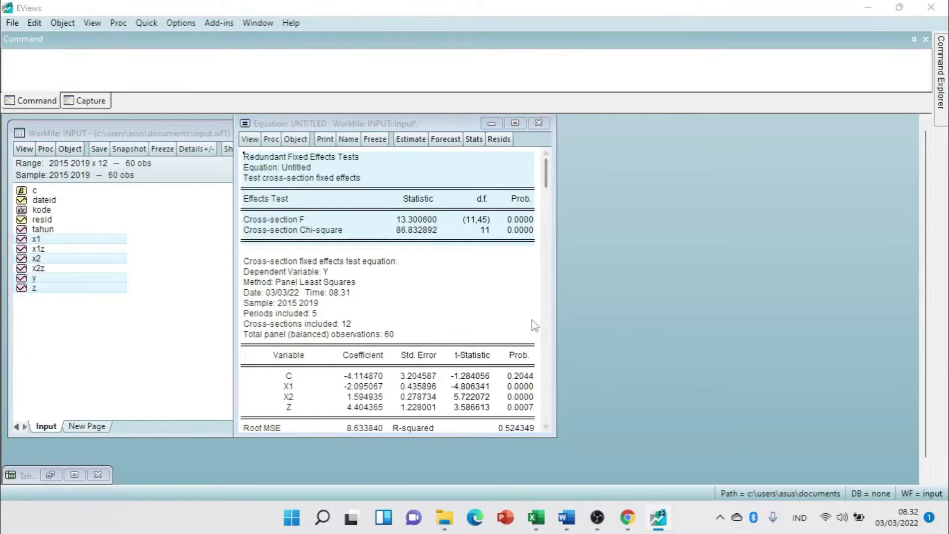
pyautogui.hotkey('alt', 'Tab')
pyautogui.scroll(-5, 511, 324)
pyautogui.scroll(2, 511, 323)
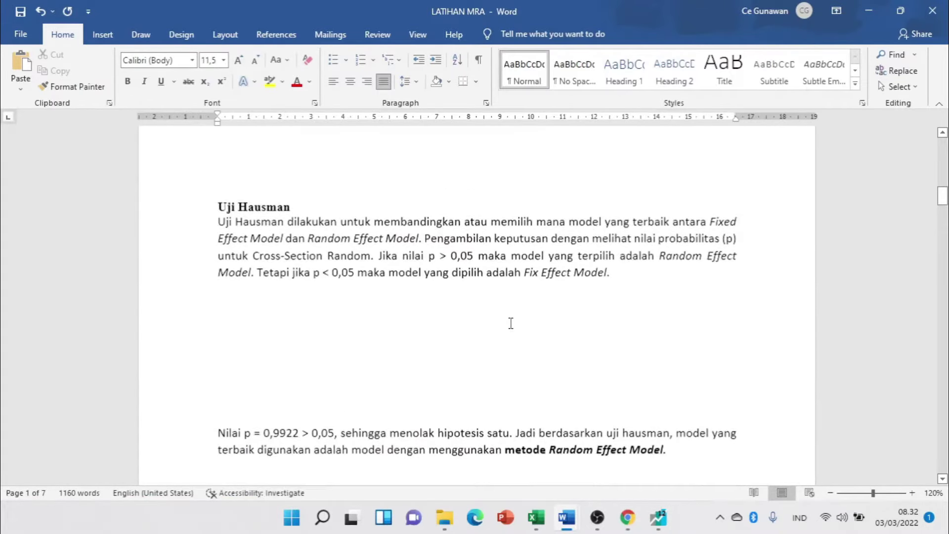
pyautogui.hotkey('alt', 'Tab')
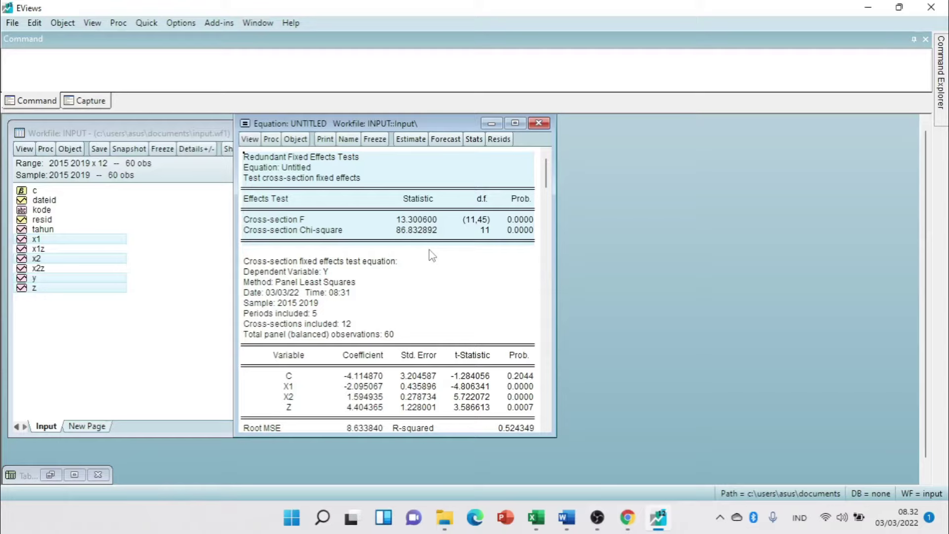
pyautogui.hotkey('alt', 'Tab')
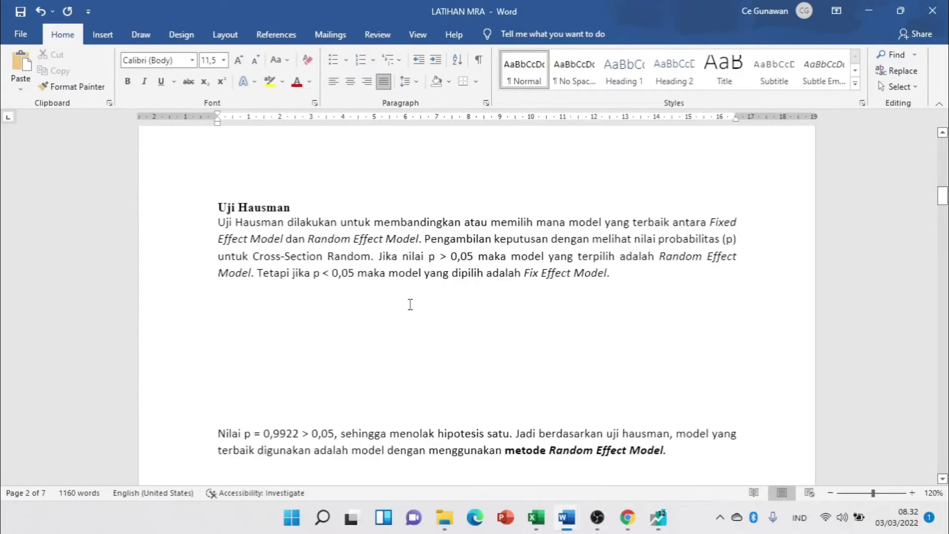
# - Return to EViews, freeze the Redundant Fixed Effects Tests output as a table titled "chow", and minimize that table
pyautogui.hotkey('alt', 'Tab')
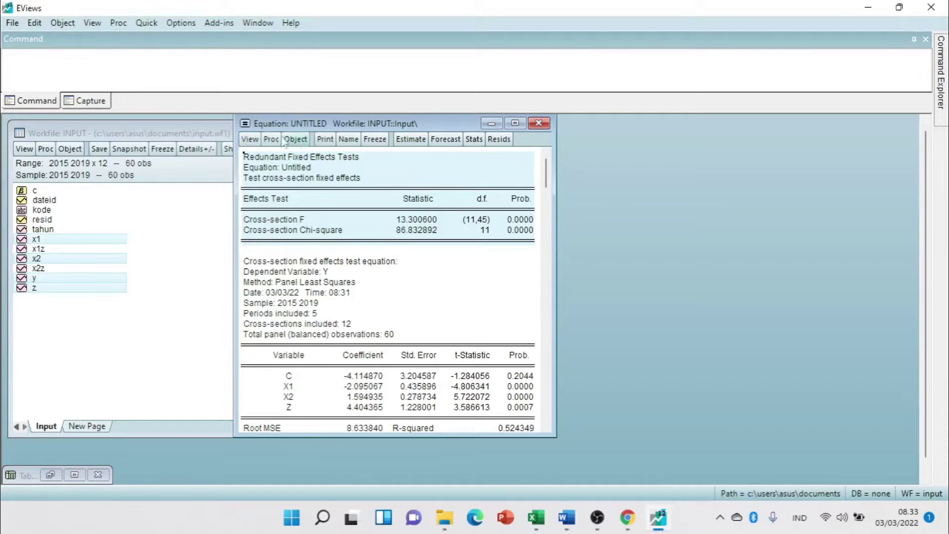
pyautogui.click(377, 139)
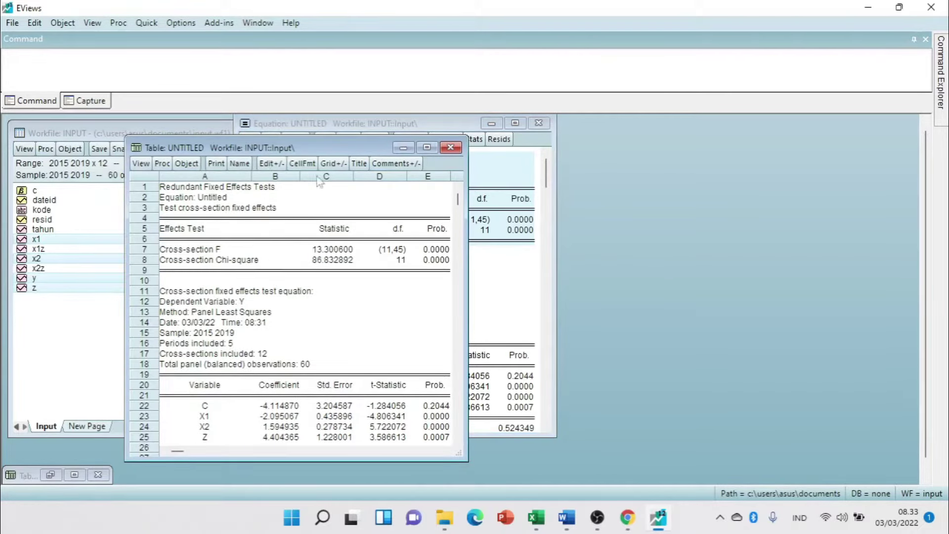
pyautogui.click(359, 163)
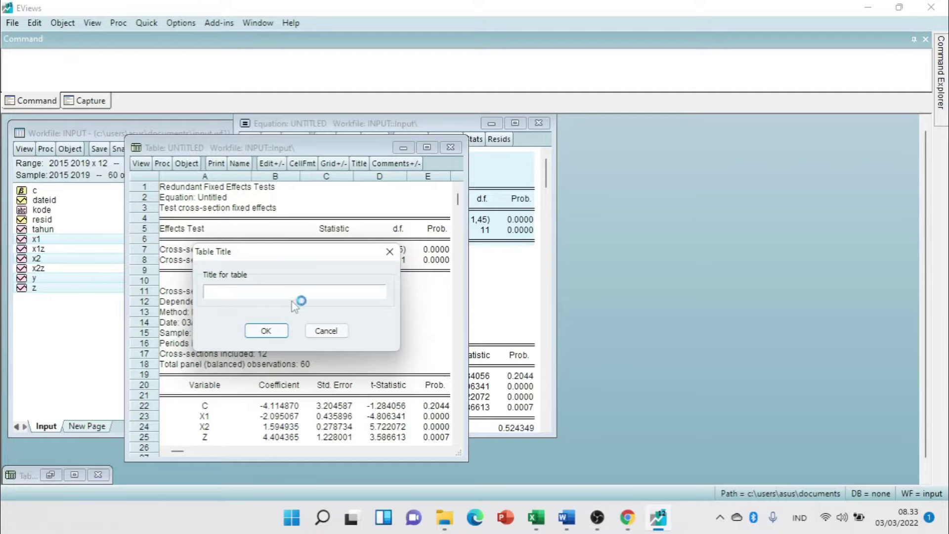
pyautogui.write('chow')
pyautogui.click(271, 332)
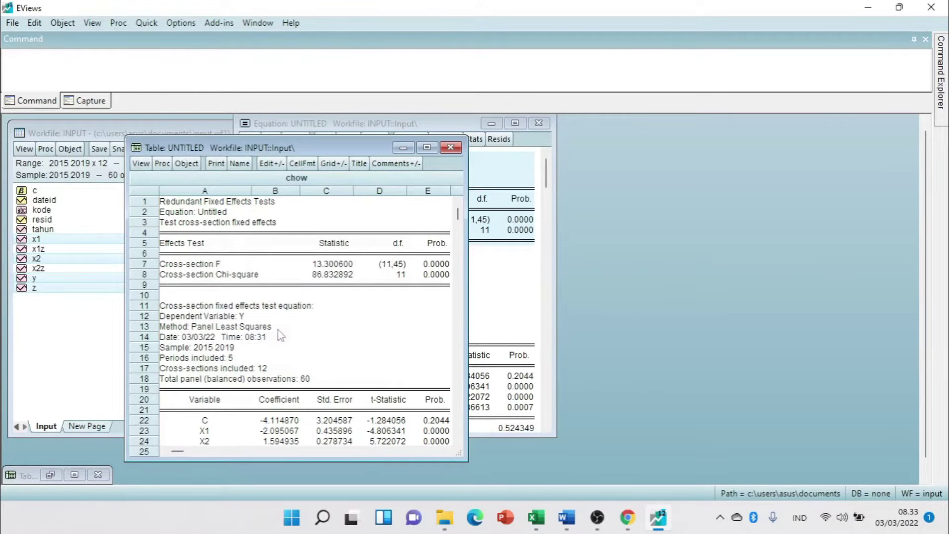
pyautogui.click(402, 148)
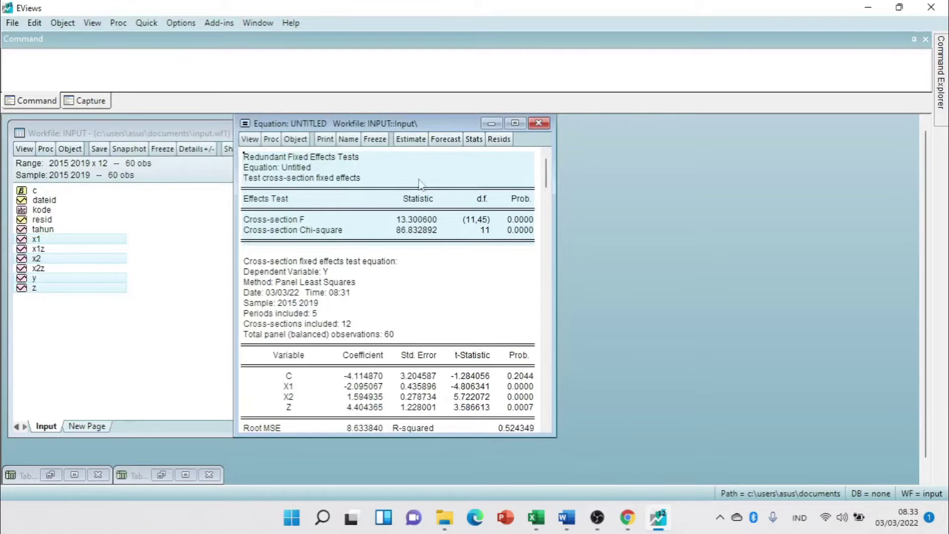
# - Close the untitled equation holding the Redundant Fixed Effects Tests output and delete it
pyautogui.click(539, 123)
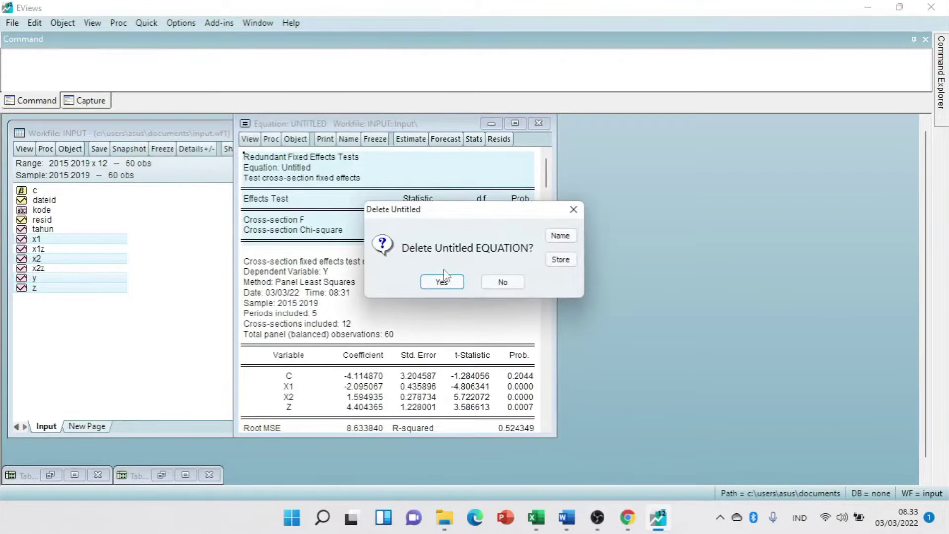
pyautogui.click(442, 284)
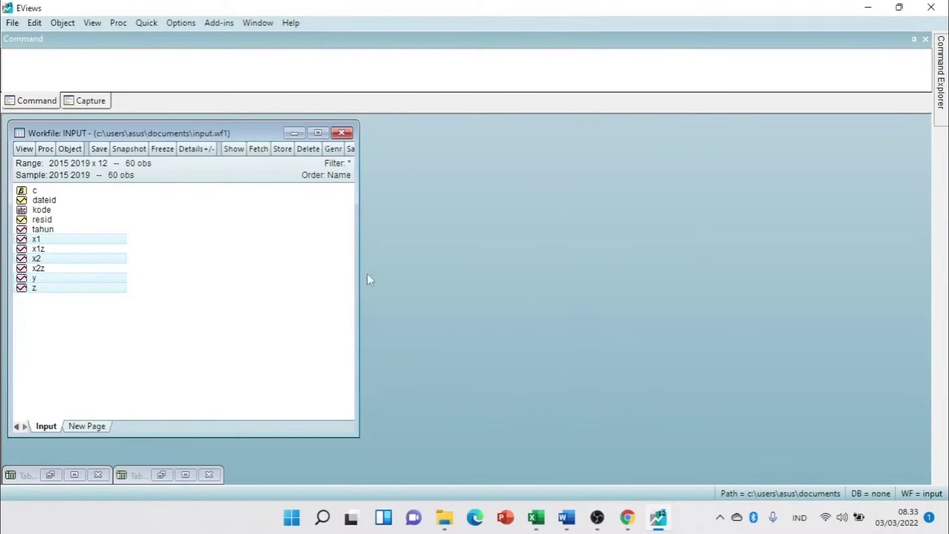
# - Estimate a panel least squares equation of y on c, x1, x2 and z with fixed cross-section effects
pyautogui.rightClick(60, 240)
pyautogui.moveTo(71, 250)
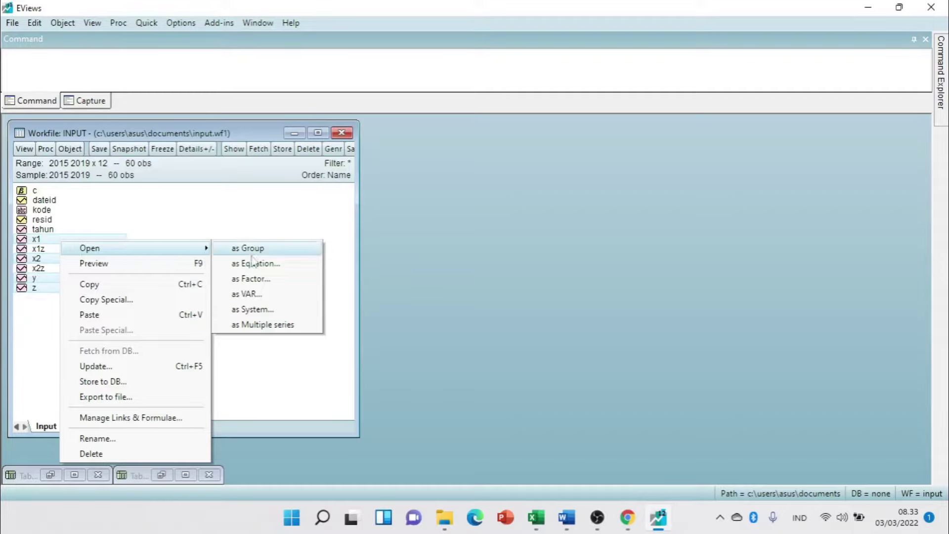
pyautogui.click(263, 267)
pyautogui.click(391, 197)
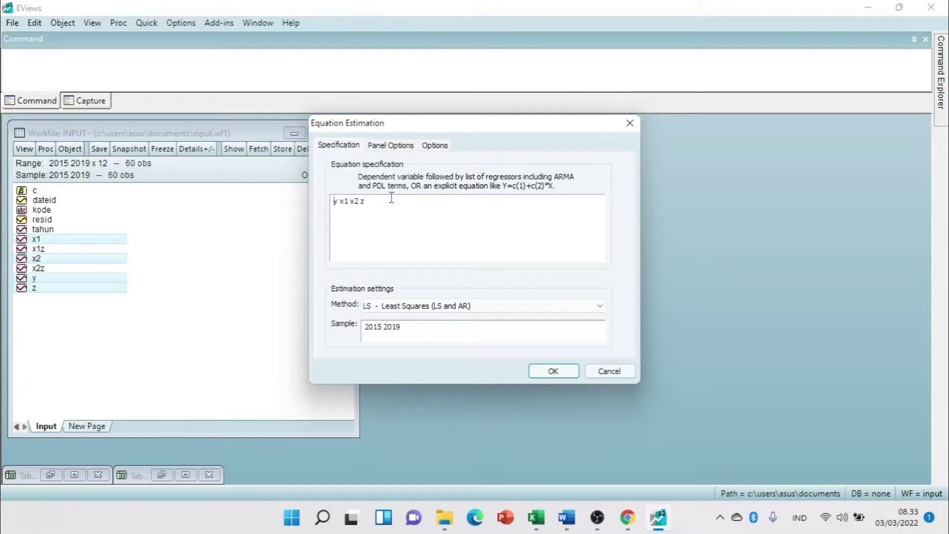
pyautogui.write('c')
pyautogui.click(390, 144)
pyautogui.click(420, 180)
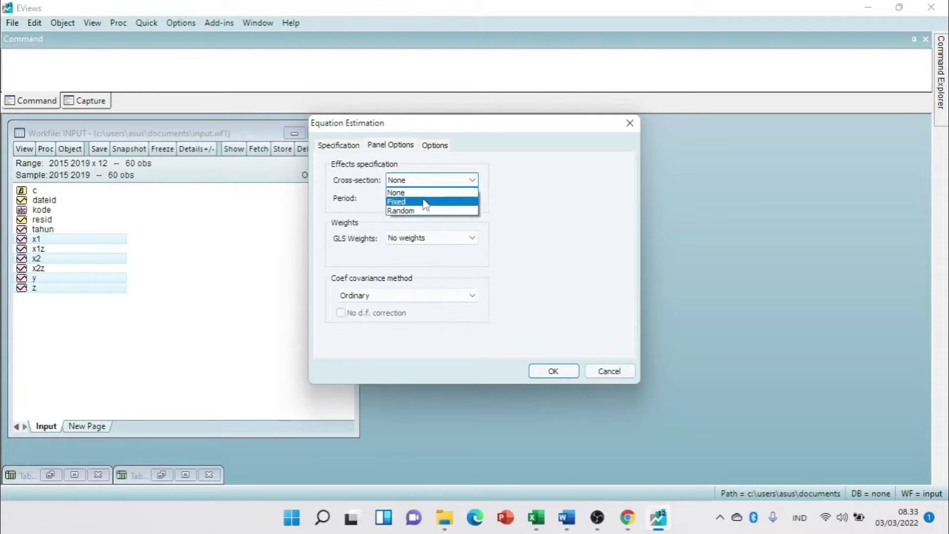
pyautogui.click(424, 202)
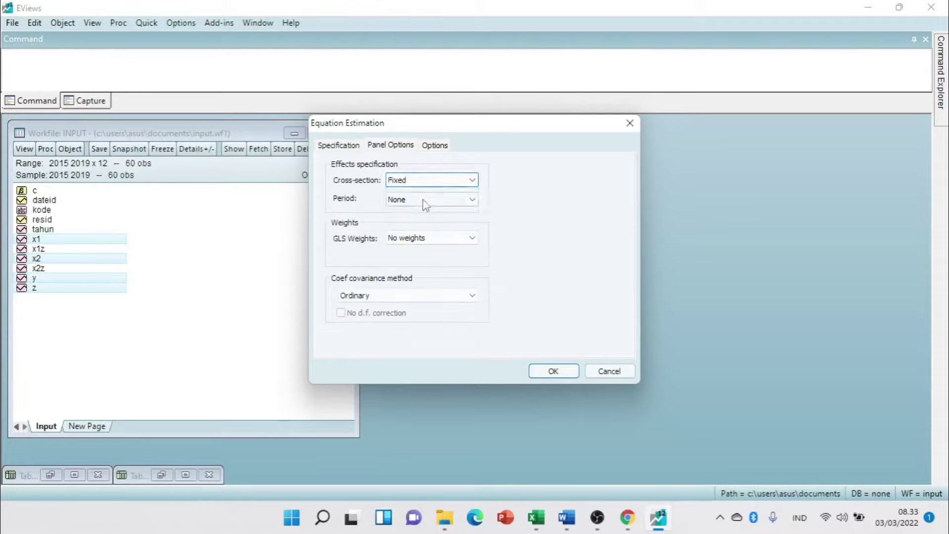
pyautogui.click(568, 375)
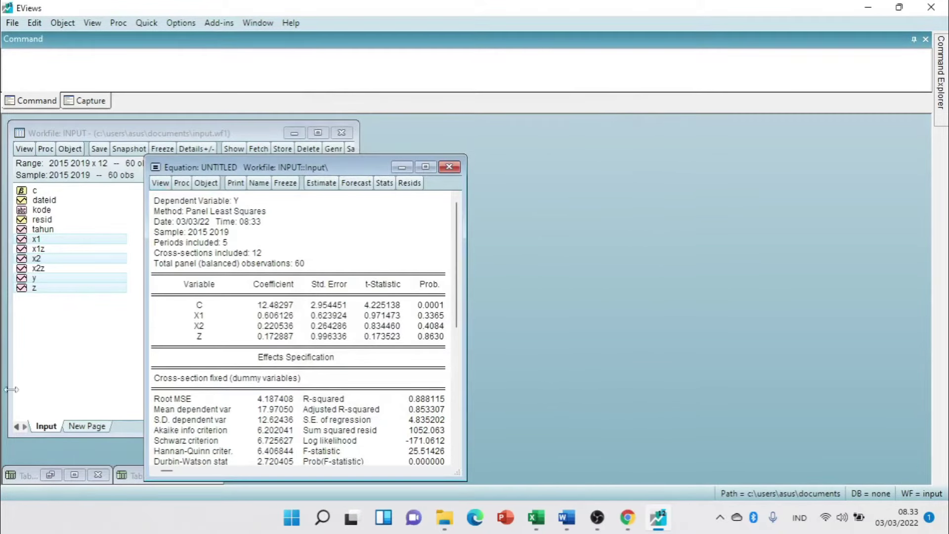
# - Try to run the Correlated Random Effects - Hausman Test on the fixed effects equation, and delete that equation
pyautogui.click(162, 184)
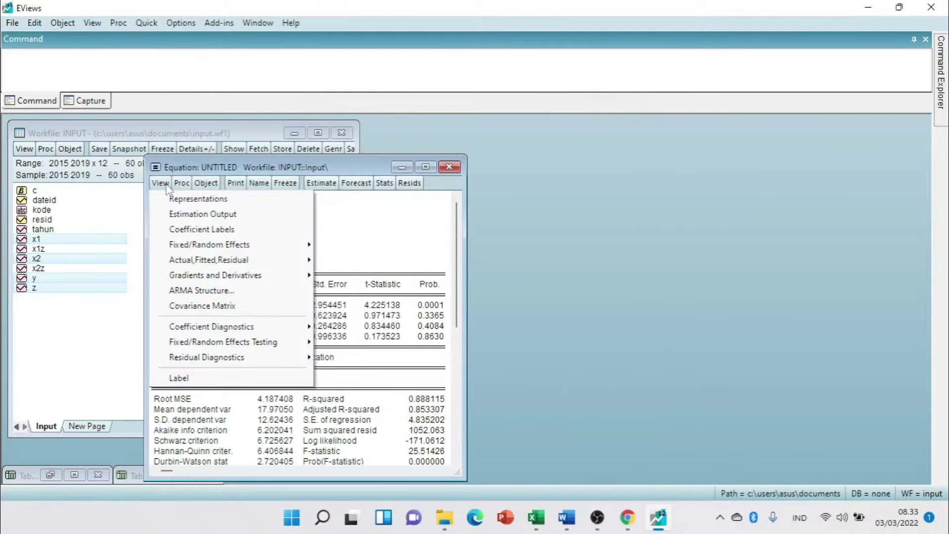
pyautogui.moveTo(250, 348)
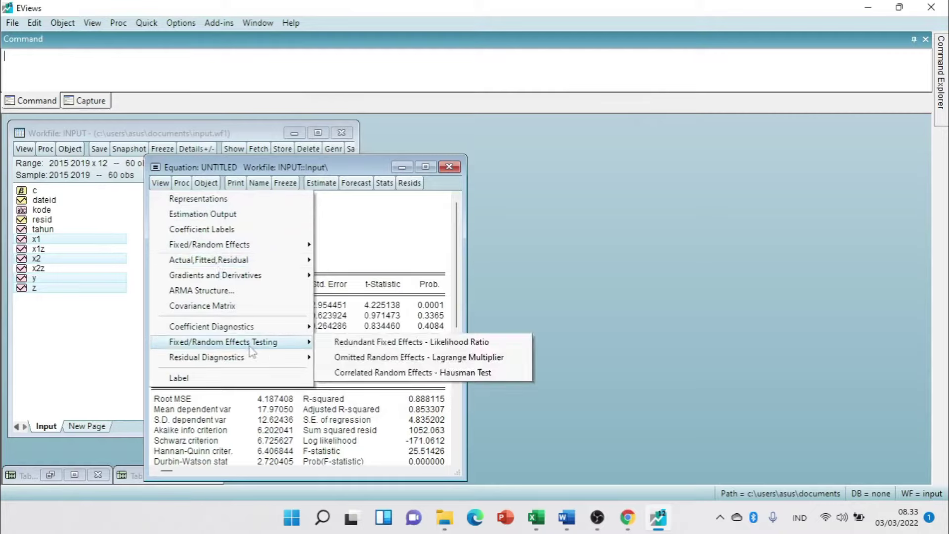
pyautogui.click(436, 378)
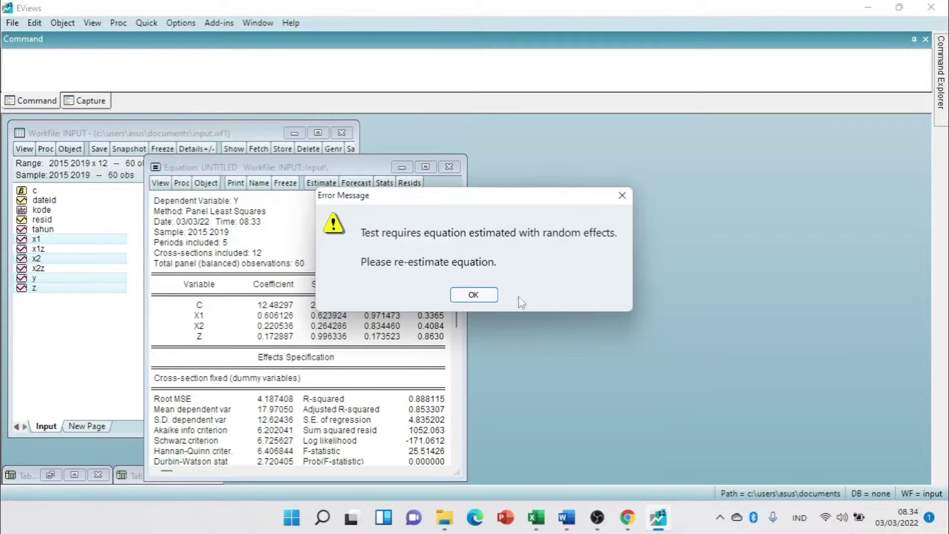
pyautogui.click(487, 296)
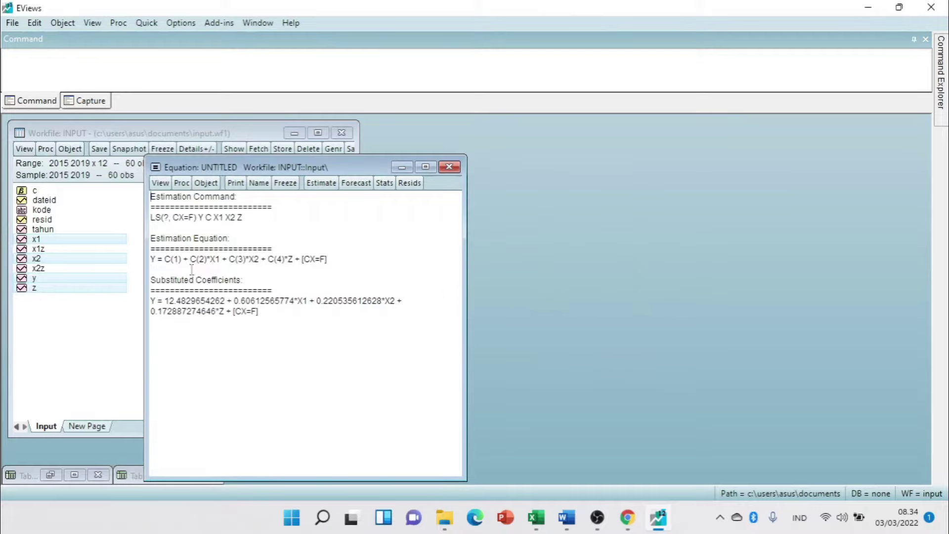
pyautogui.click(455, 166)
pyautogui.click(450, 280)
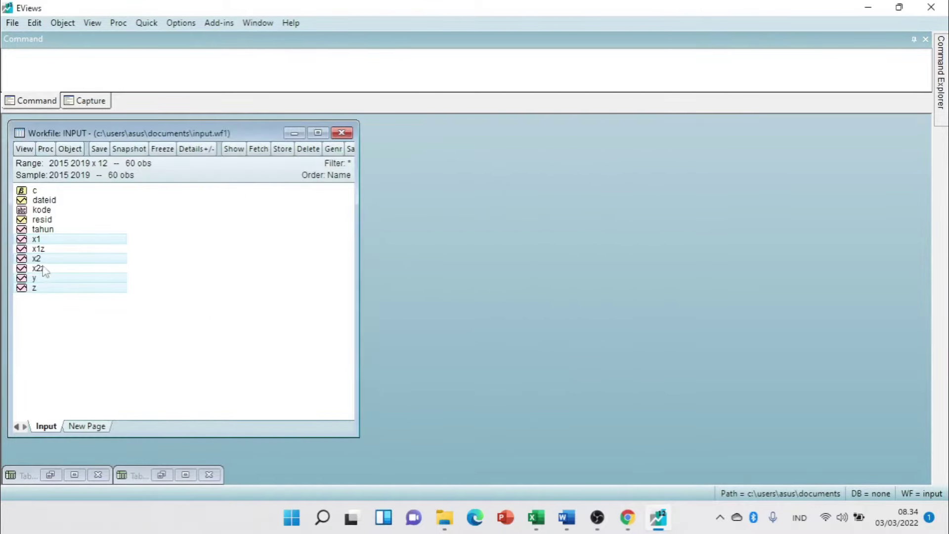
# - Estimate a panel equation of y on c, x1, x2 and z with random cross-section effects
pyautogui.rightClick(59, 240)
pyautogui.moveTo(172, 250)
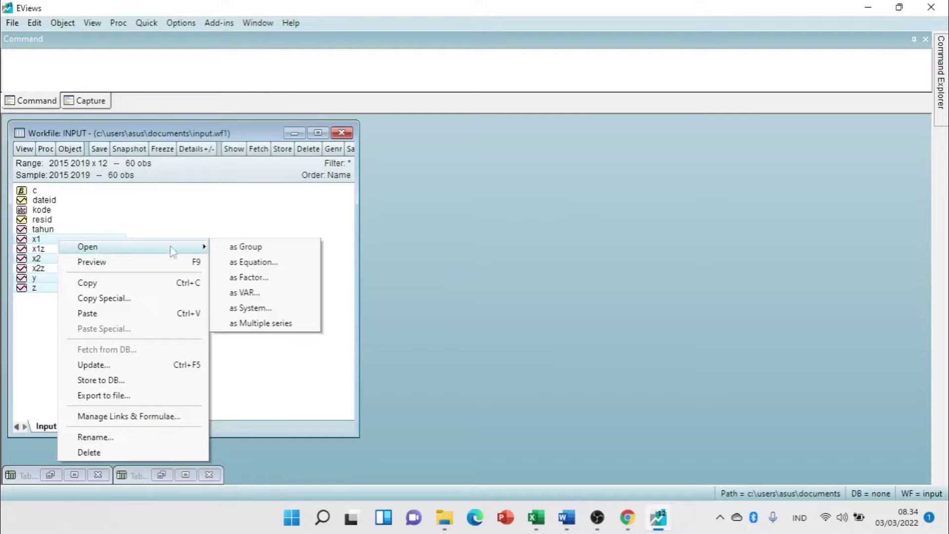
pyautogui.click(254, 262)
pyautogui.click(409, 209)
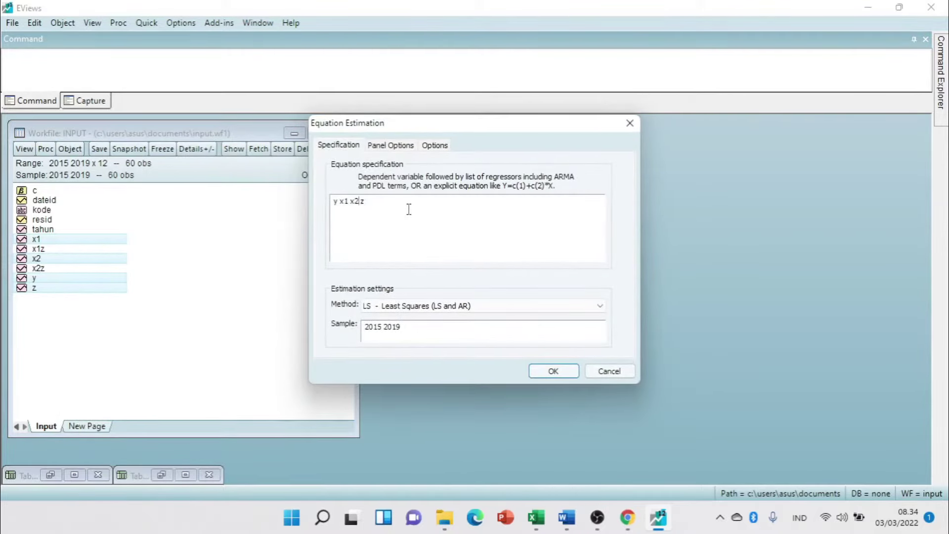
pyautogui.write('c')
pyautogui.click(398, 145)
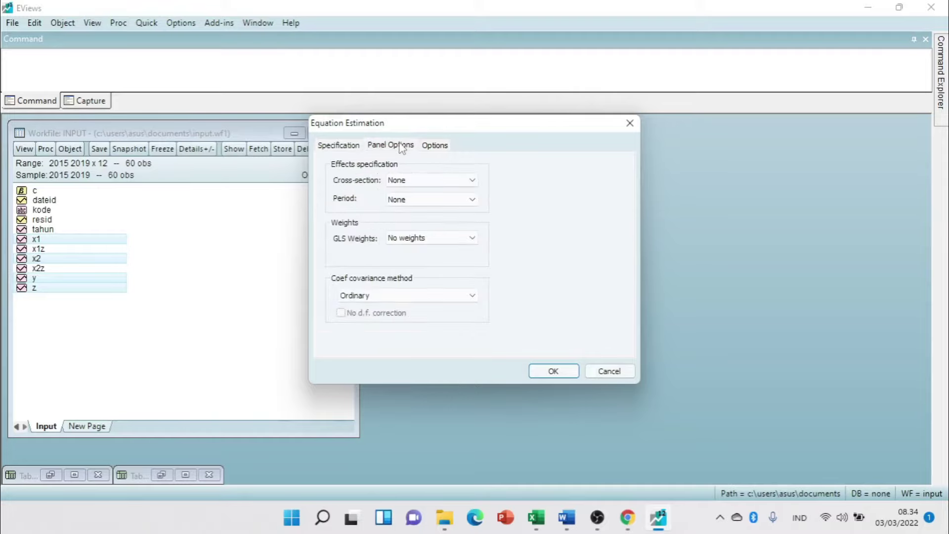
pyautogui.click(423, 183)
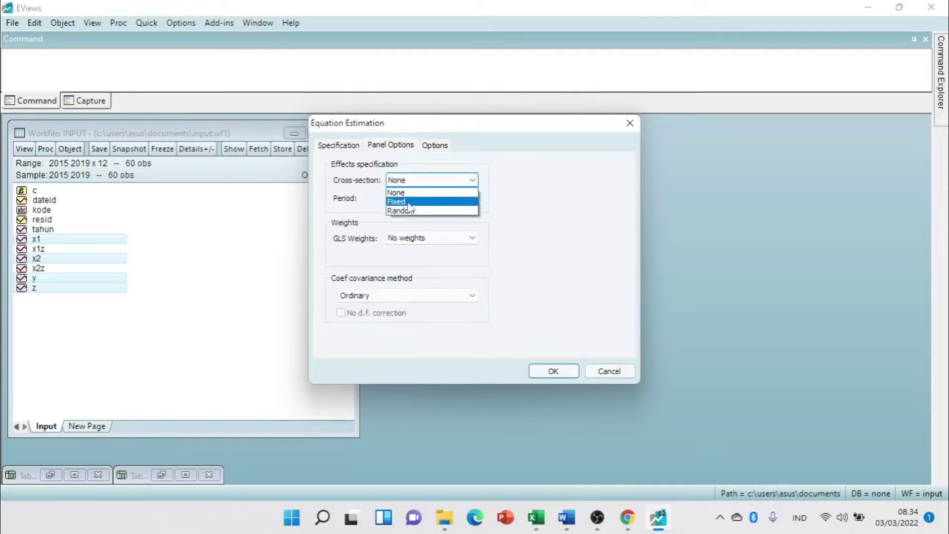
pyautogui.click(410, 211)
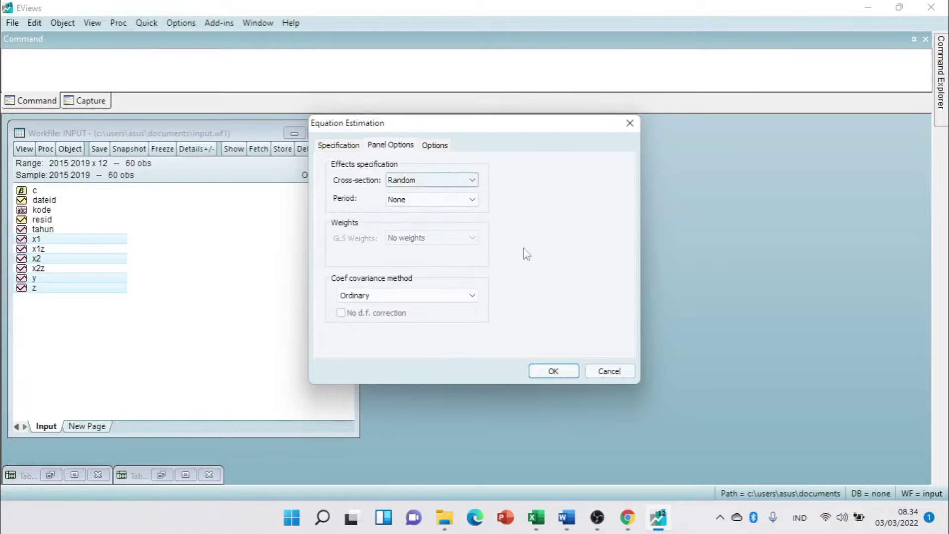
pyautogui.click(546, 371)
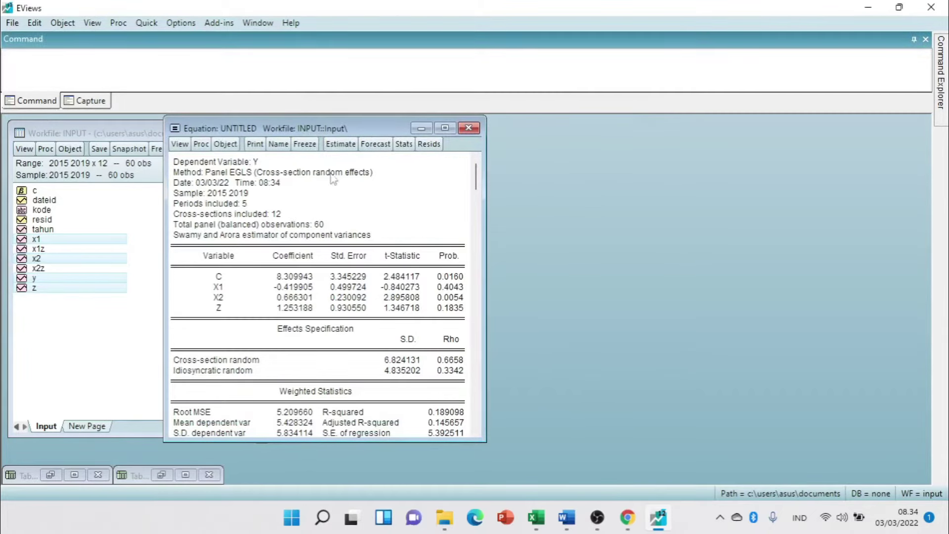
# - Freeze the random effects estimation output as a table titled "random" and minimize that table
pyautogui.click(305, 144)
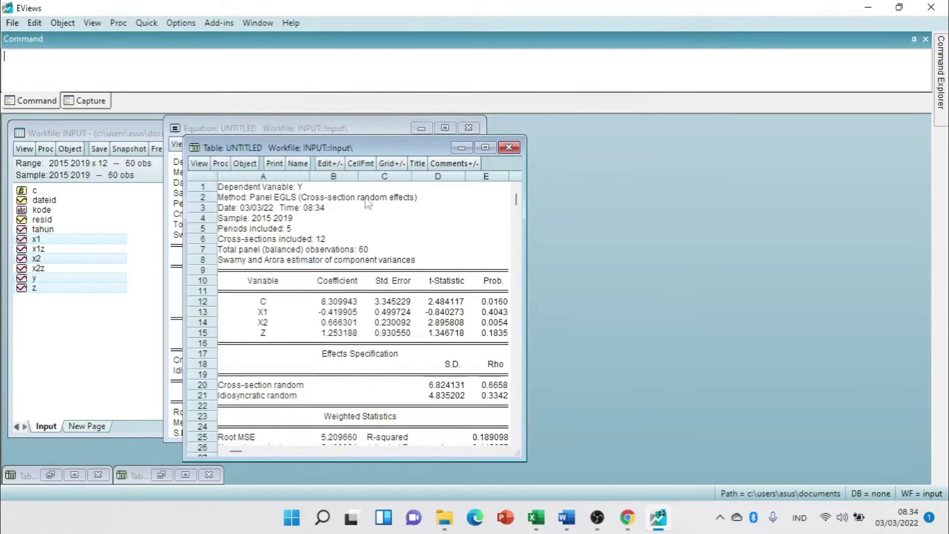
pyautogui.click(417, 164)
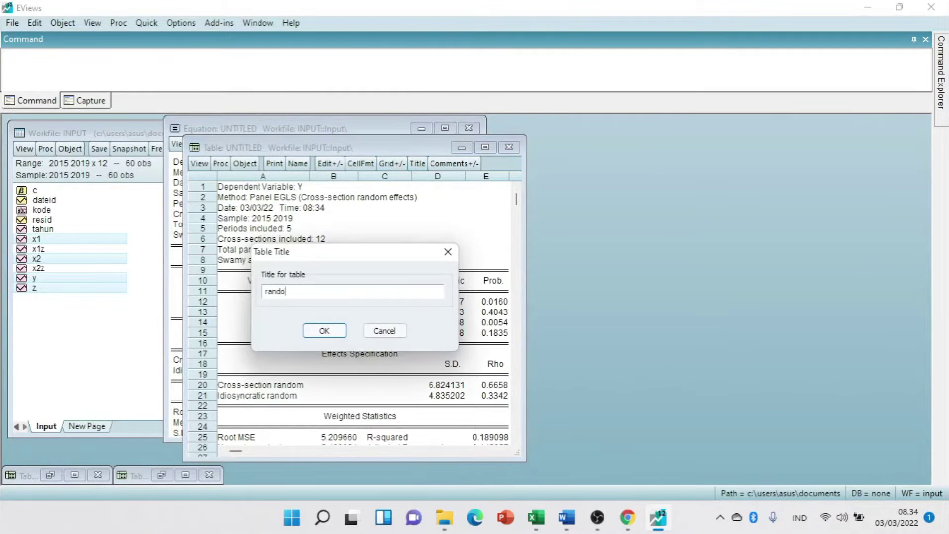
pyautogui.click(322, 330)
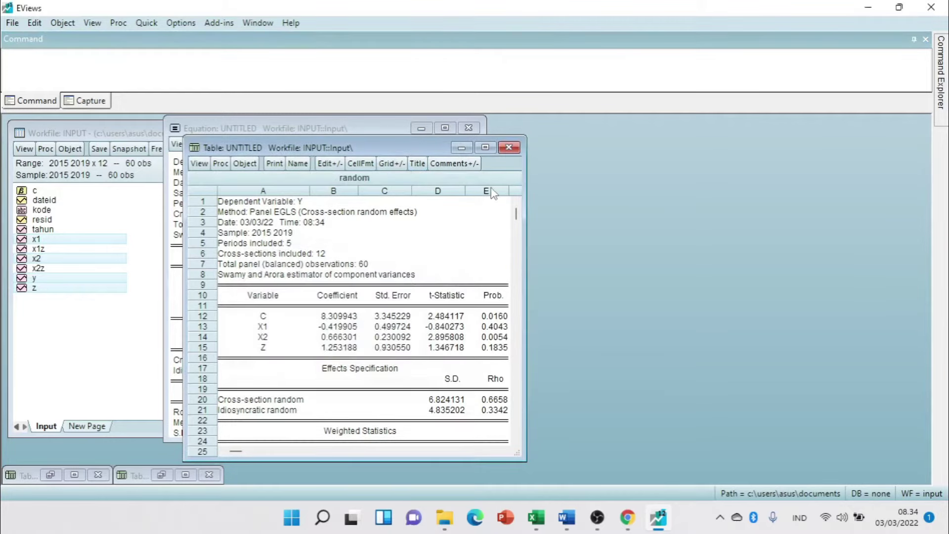
pyautogui.click(461, 148)
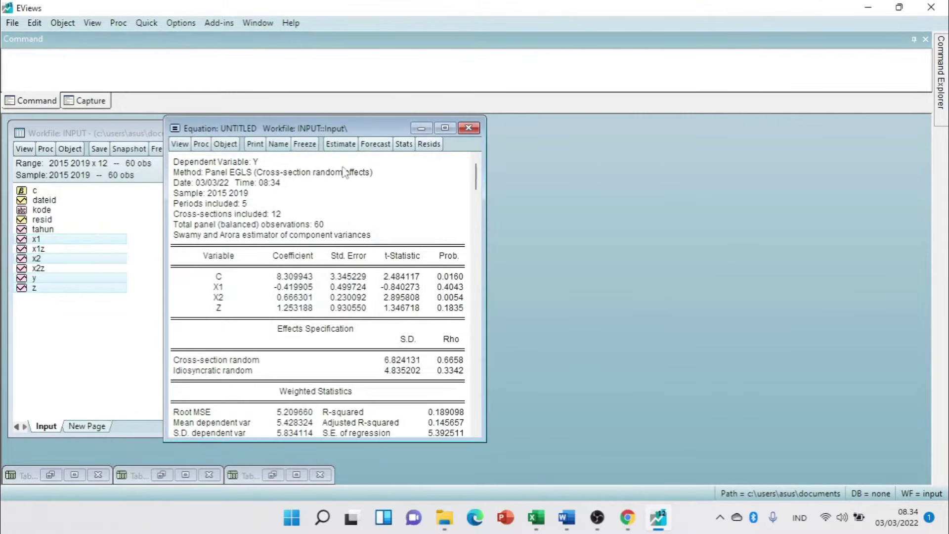
# - Run the Correlated Random Effects - Hausman Test on the random effects equation
pyautogui.moveTo(331, 129); pyautogui.dragTo(442, 130)
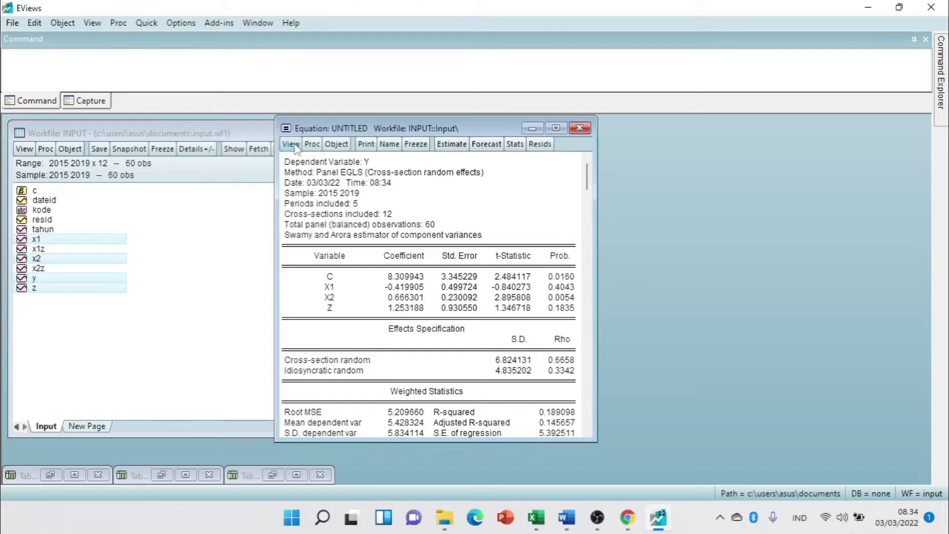
pyautogui.click(296, 148)
pyautogui.moveTo(348, 307)
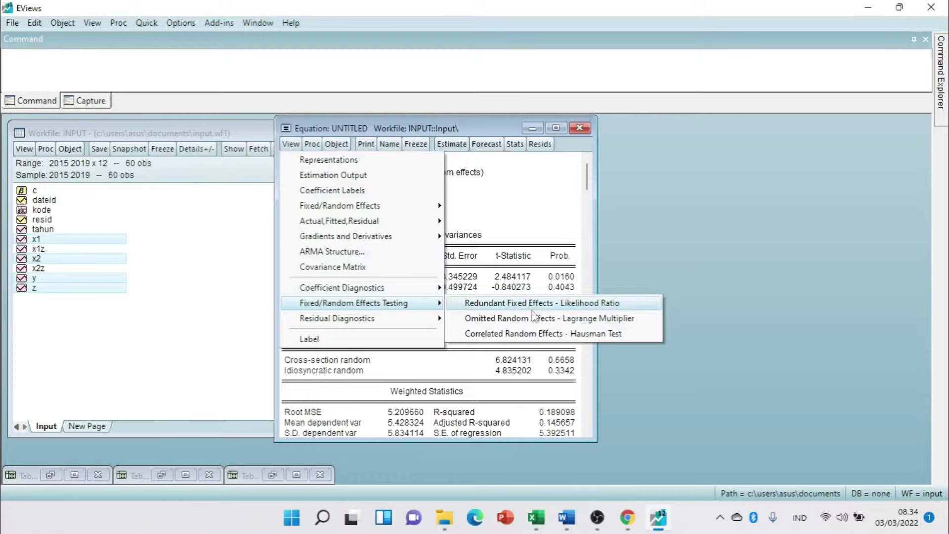
pyautogui.click(543, 334)
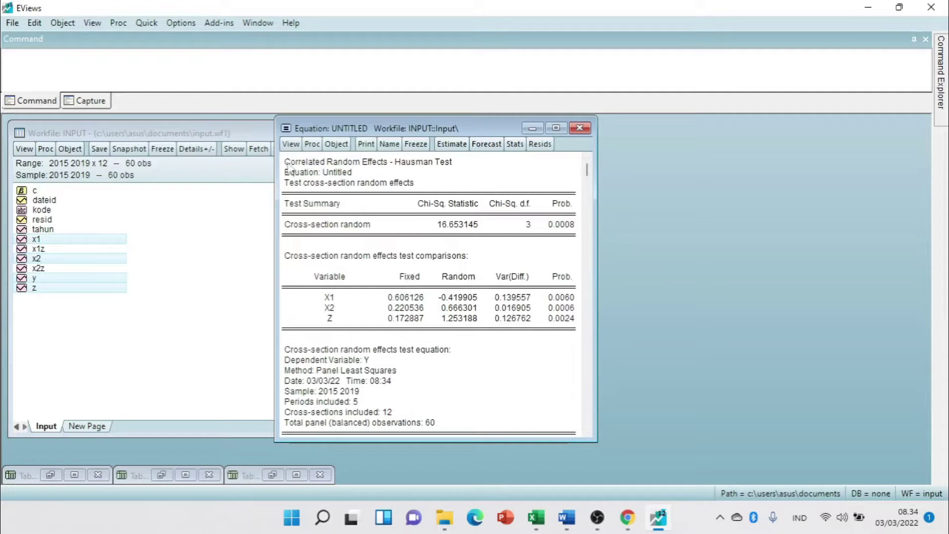
# - Copy the Hausman test heading and Test Summary, and paste them into the LATIHAN MRA document in Word below the Uji Hausman paragraph
pyautogui.moveTo(292, 168); pyautogui.dragTo(582, 249)
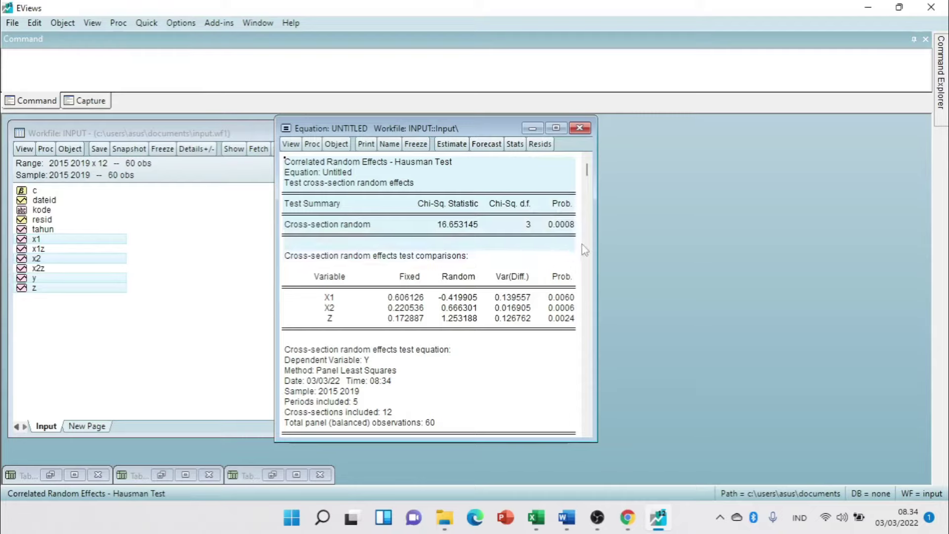
pyautogui.rightClick(377, 210)
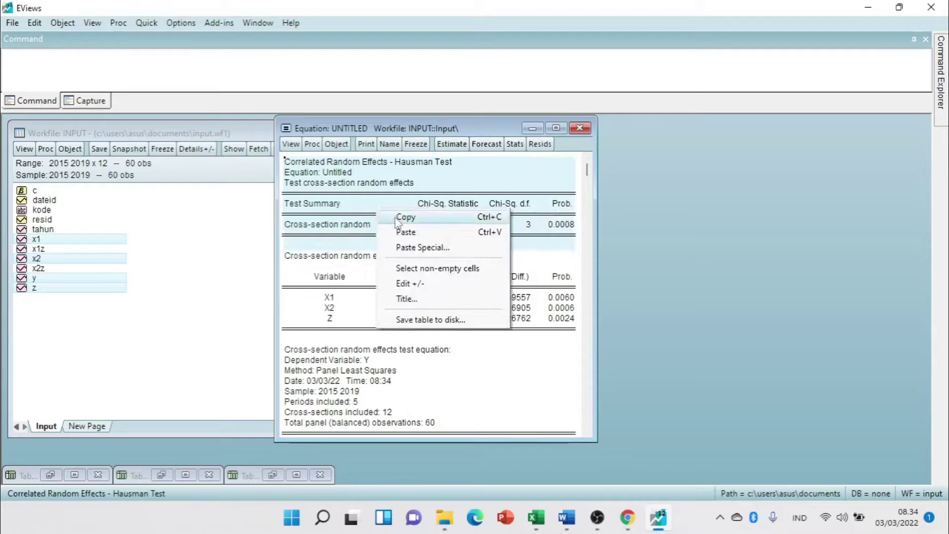
pyautogui.click(393, 216)
pyautogui.click(443, 288)
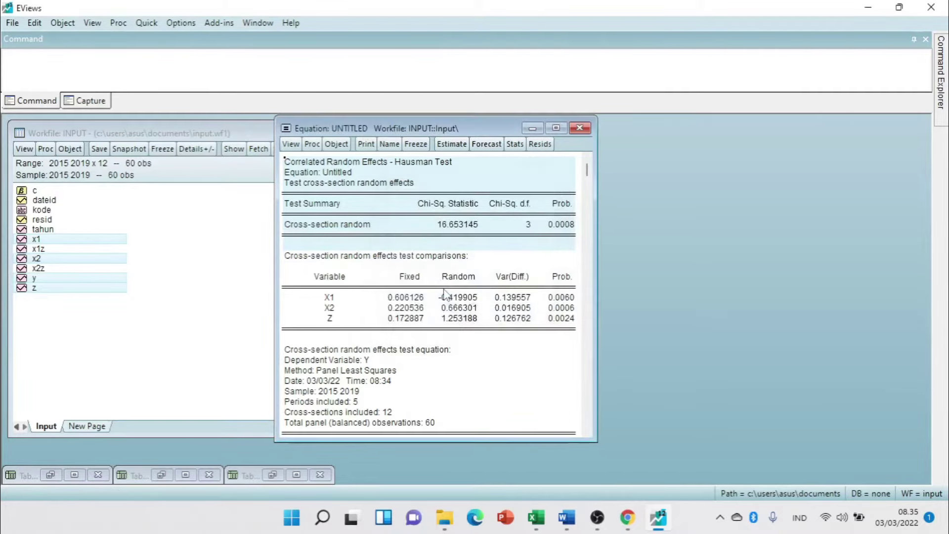
pyautogui.click(566, 518)
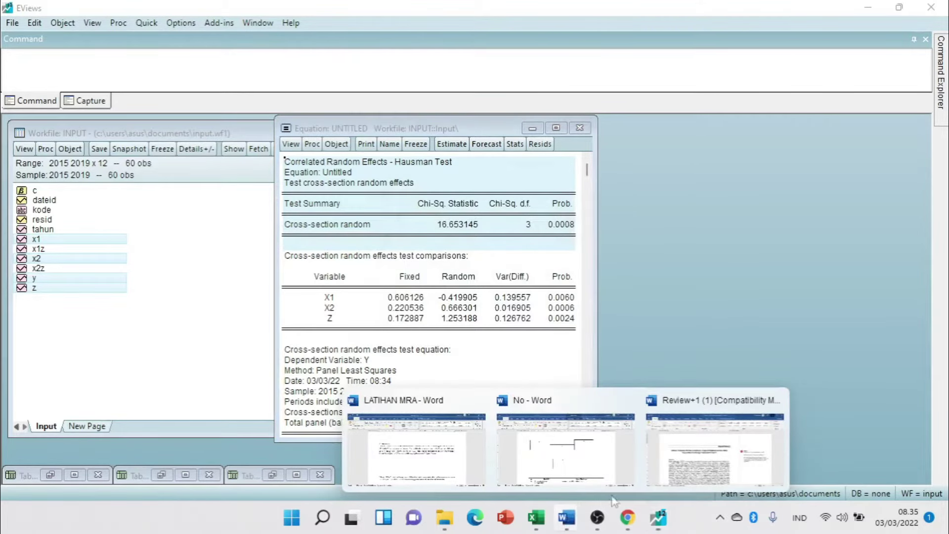
pyautogui.click(414, 447)
pyautogui.click(379, 320)
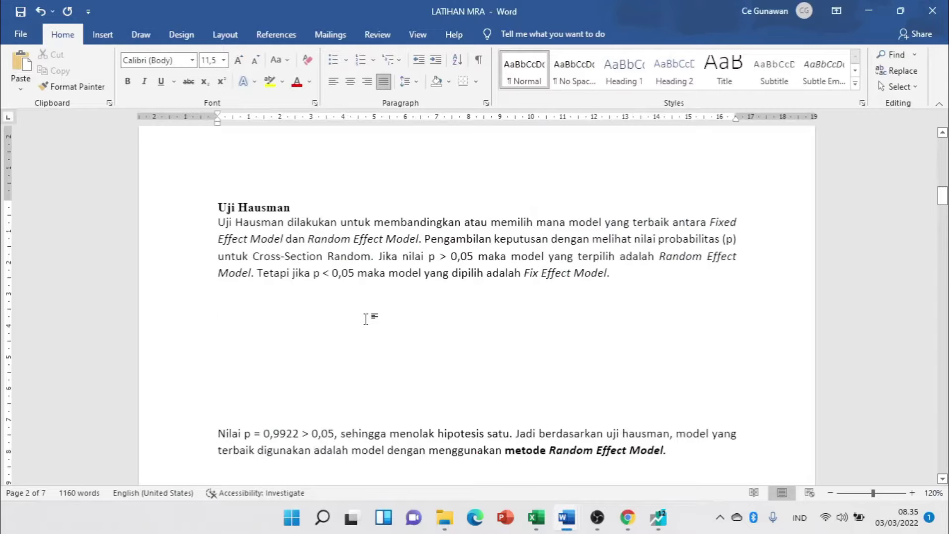
pyautogui.hotkey('ctrl', 'v')
# - Remove the surplus blank lines between the pasted Hausman test table and the conclusion paragraph
pyautogui.click(308, 339)
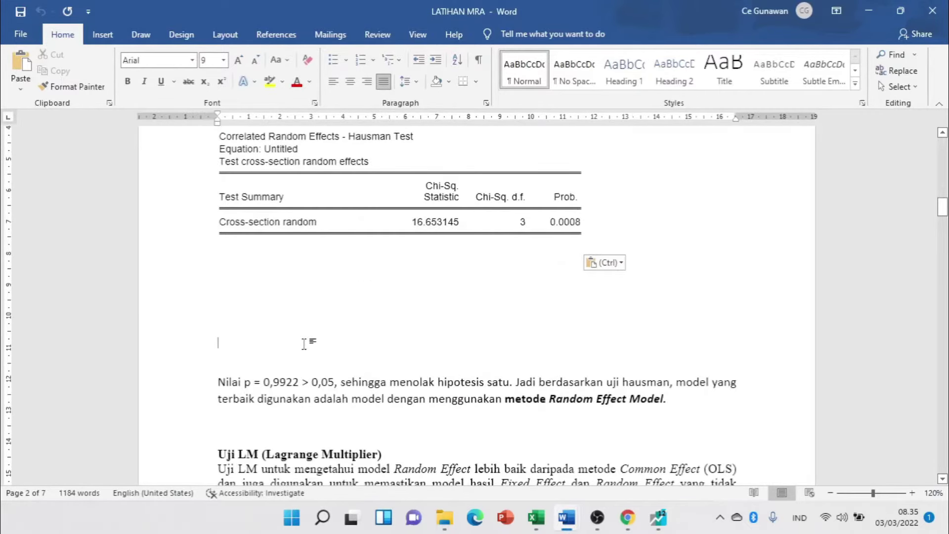
pyautogui.press('BackSpace')
pyautogui.press('BackSpace')
pyautogui.press('BackSpace')
pyautogui.press('BackSpace')
pyautogui.press('BackSpace')
pyautogui.press('BackSpace')
pyautogui.press('BackSpace')
pyautogui.press('BackSpace')
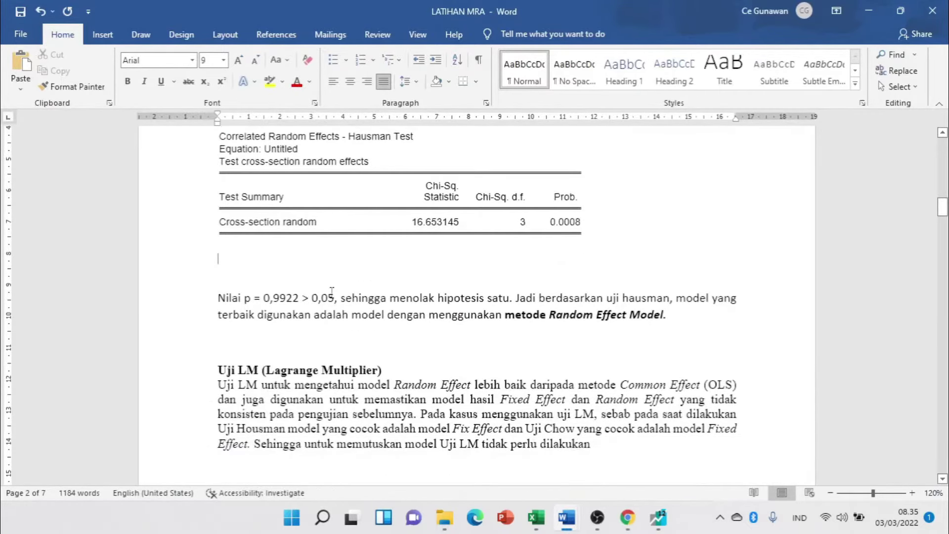
# - Review the Uji Hausman decision rule for p above and below 0,05 against the Prob. value in the pasted test table
pyautogui.scroll(2, 332, 291)
pyautogui.scroll(2, 343, 285)
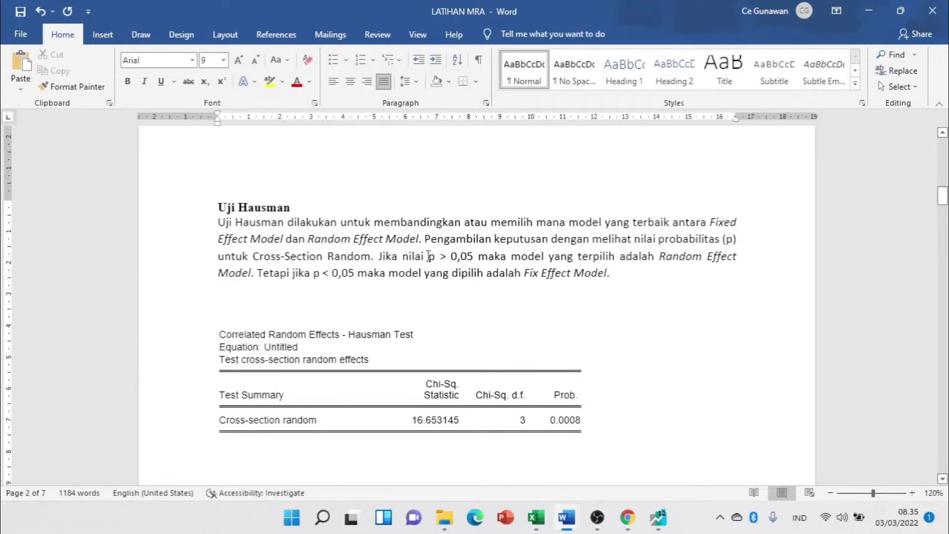
pyautogui.moveTo(428, 256); pyautogui.dragTo(435, 256)
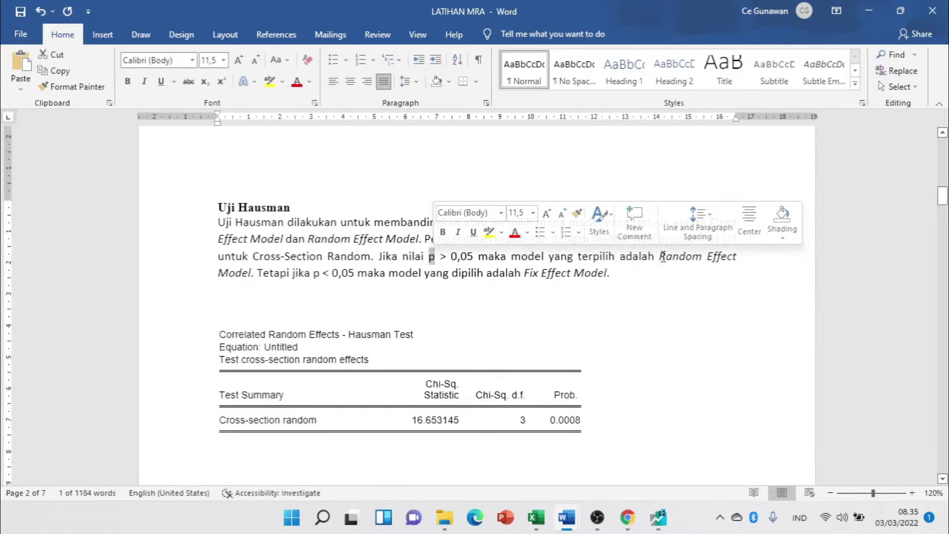
pyautogui.moveTo(661, 256); pyautogui.dragTo(249, 278)
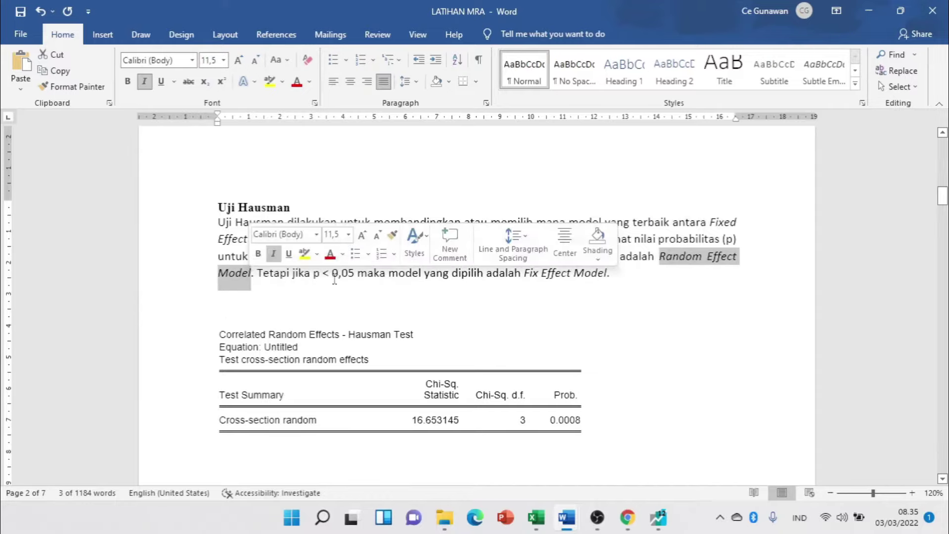
pyautogui.click(326, 281)
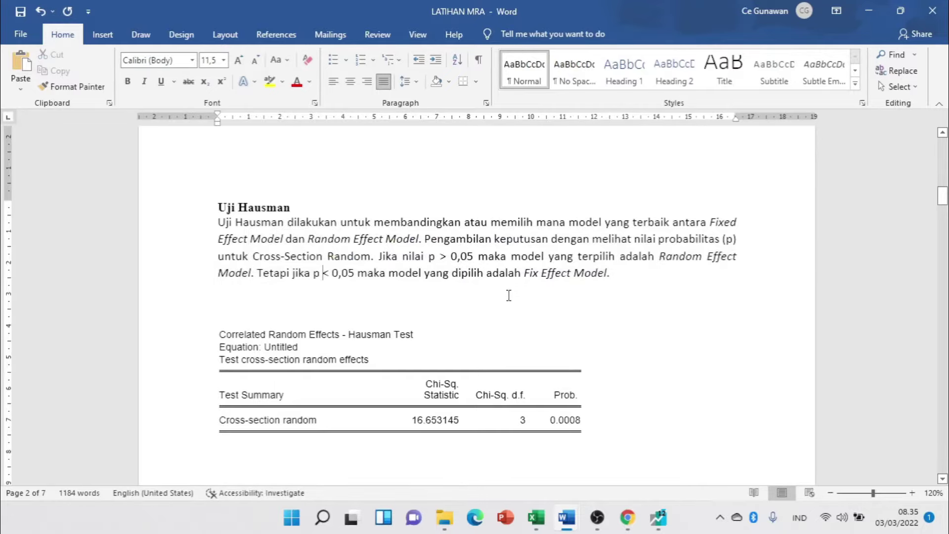
pyautogui.scroll(-5, 541, 253)
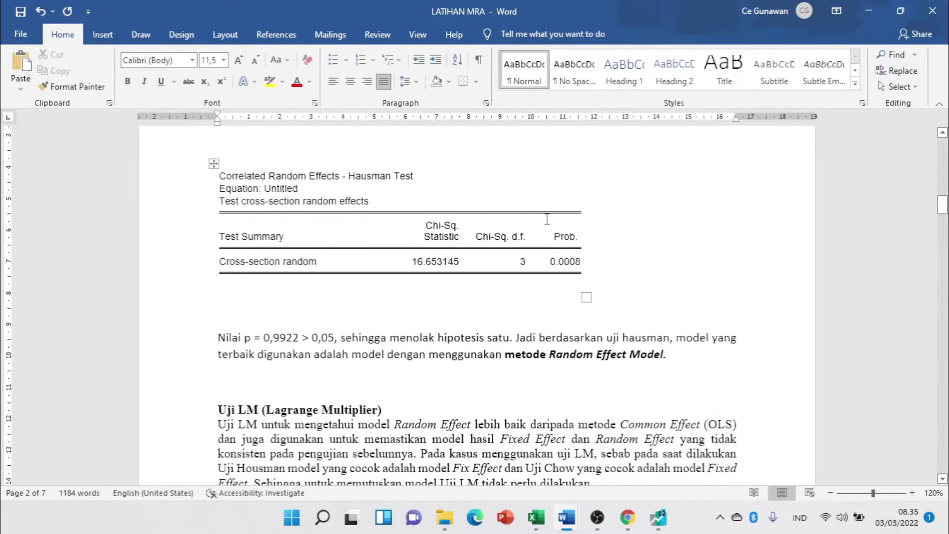
pyautogui.click(552, 262)
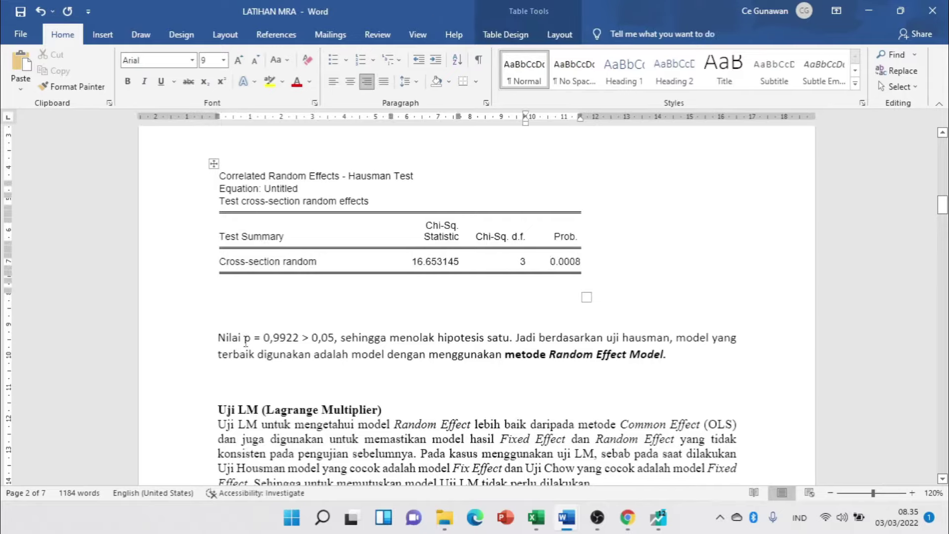
# - Correct the p-value statement in the Hausman conclusion to read "0,0008 < 0,05"
pyautogui.moveTo(275, 340); pyautogui.dragTo(298, 340)
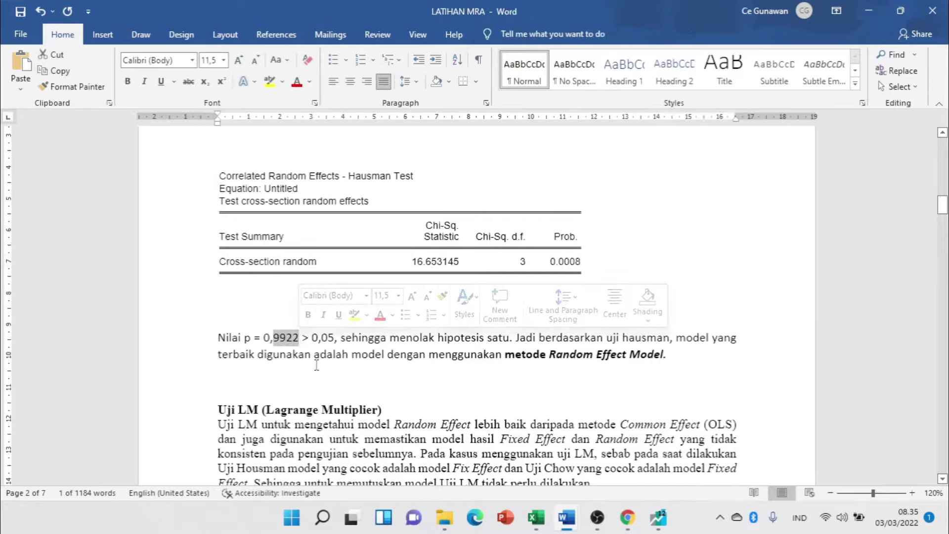
pyautogui.write('000')
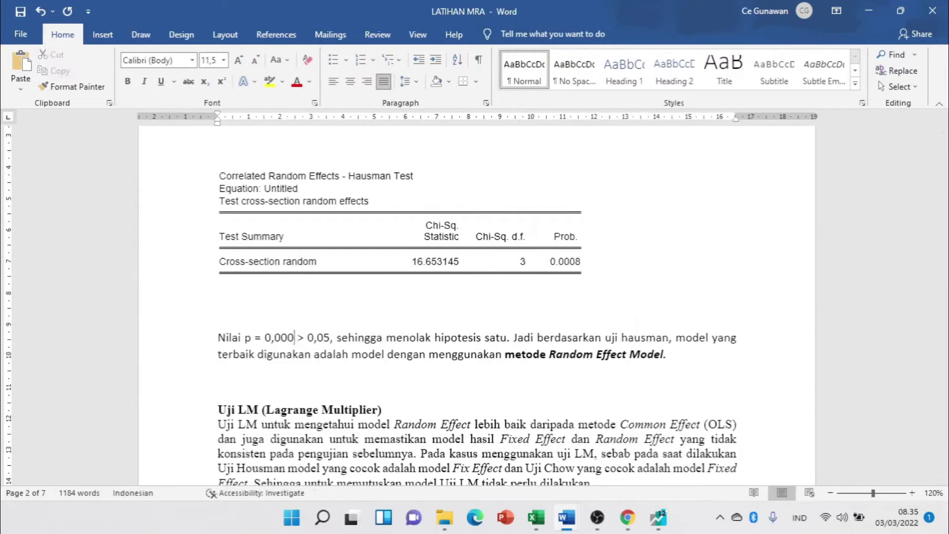
pyautogui.write('8')
pyautogui.press('Right')
pyautogui.hotkey('shift', 'Right')
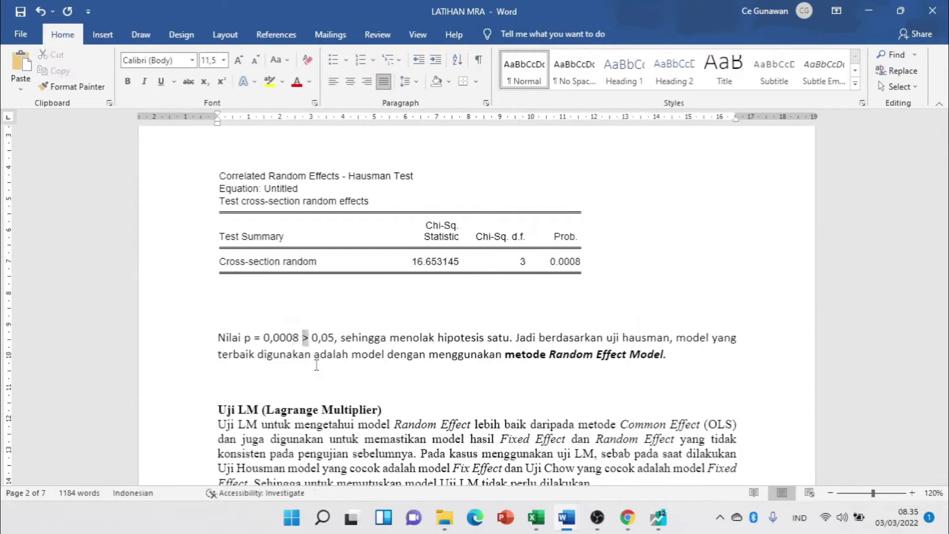
pyautogui.write('<')
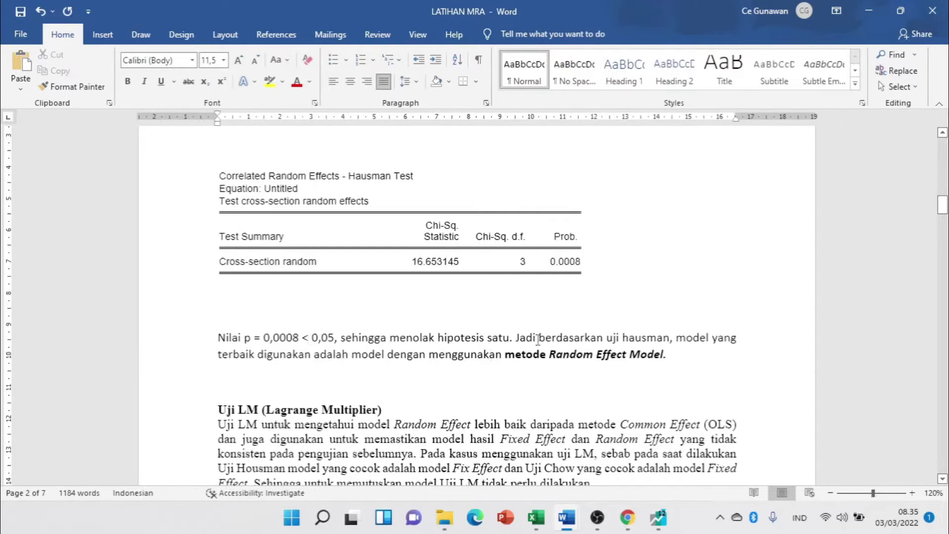
# - Replace "Random" with "fixed" in the model name that ends the Hausman conclusion, checking it against the decision rule
pyautogui.scroll(3, 421, 302)
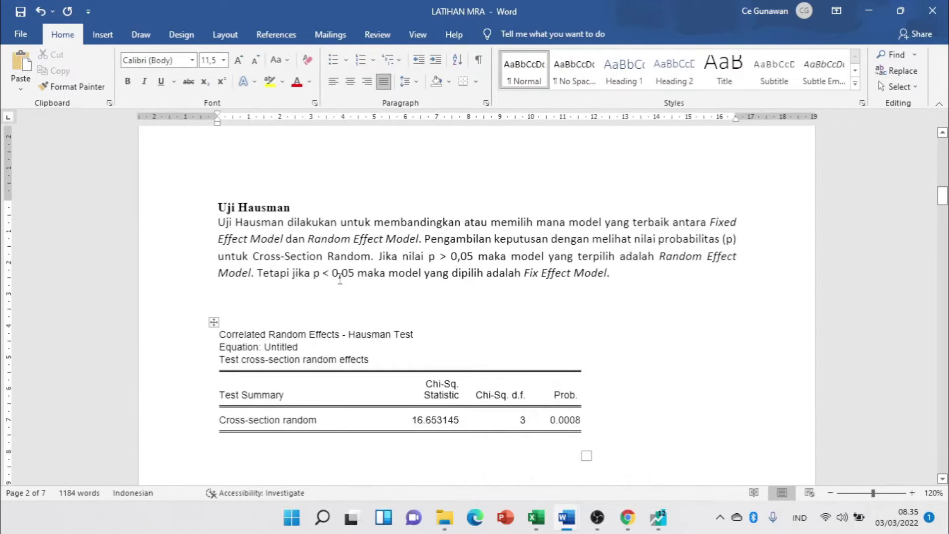
pyautogui.scroll(-5, 513, 321)
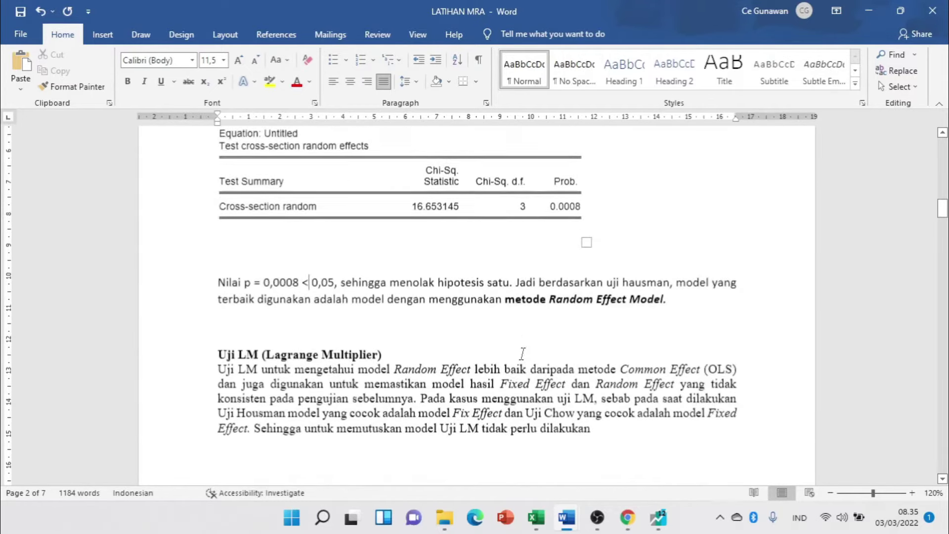
pyautogui.doubleClick(552, 275)
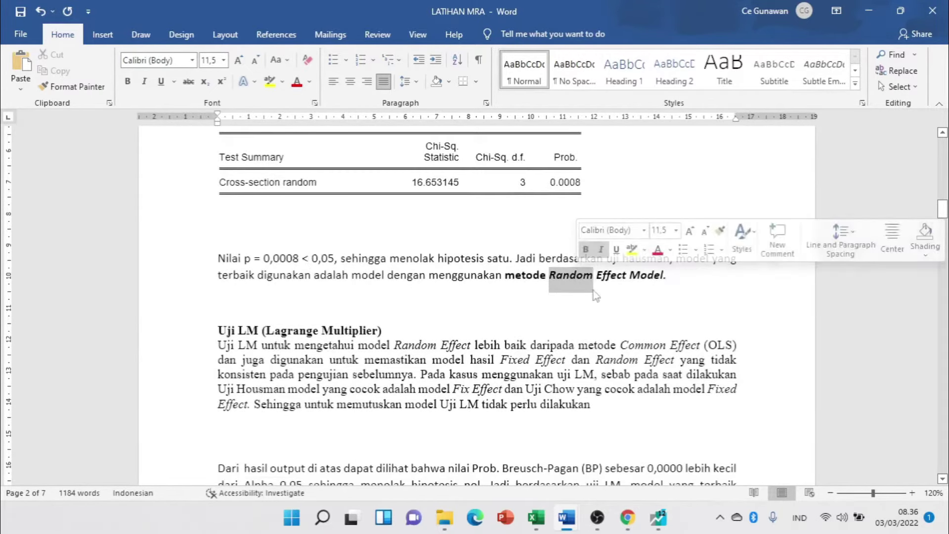
pyautogui.write('fix')
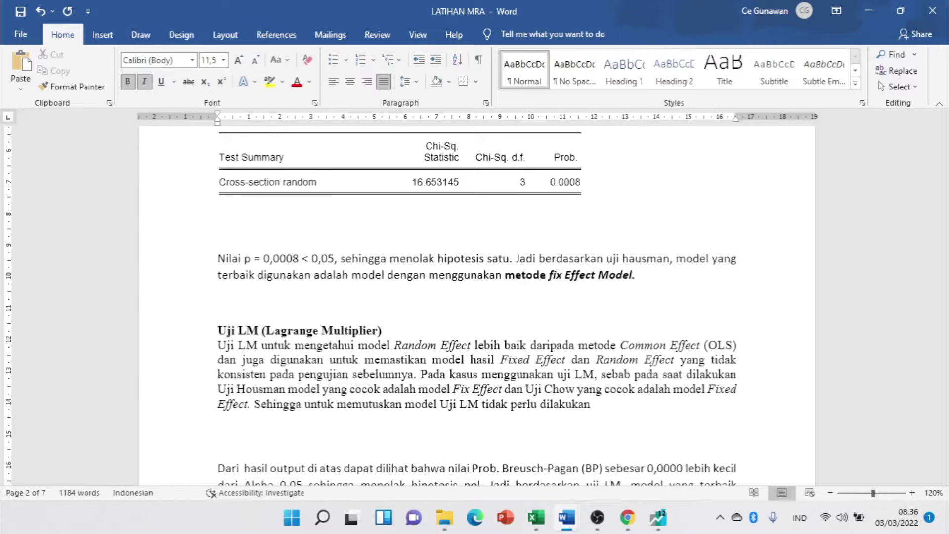
pyautogui.write('ed')
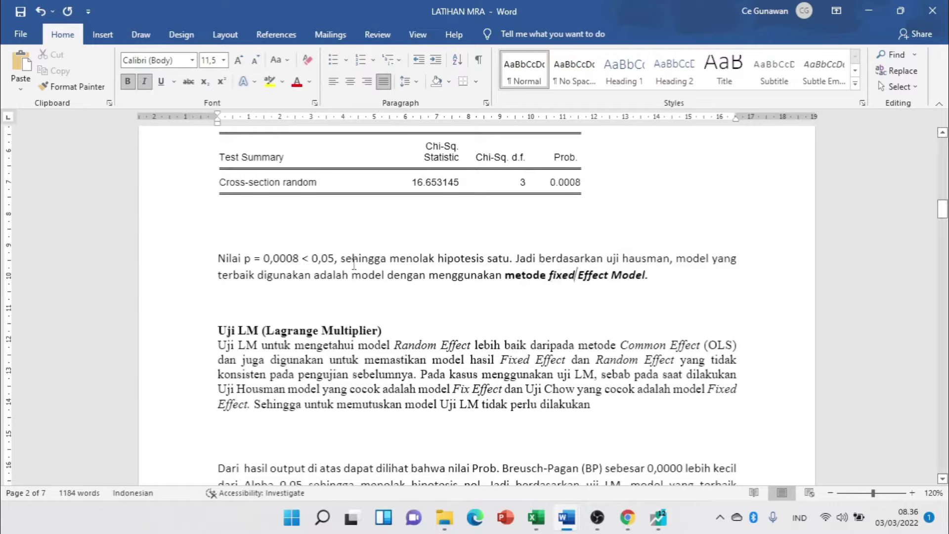
# - Delete the phrase "sehingga menolak hipotesis satu." from the Hausman conclusion
pyautogui.moveTo(390, 258); pyautogui.dragTo(575, 255)
pyautogui.click(413, 258)
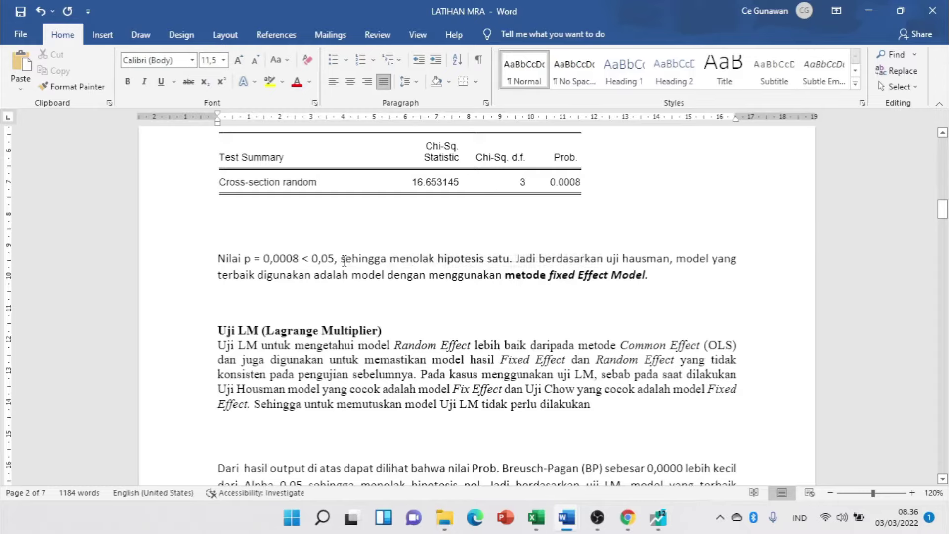
pyautogui.moveTo(345, 261); pyautogui.dragTo(517, 257)
pyautogui.press('Delete')
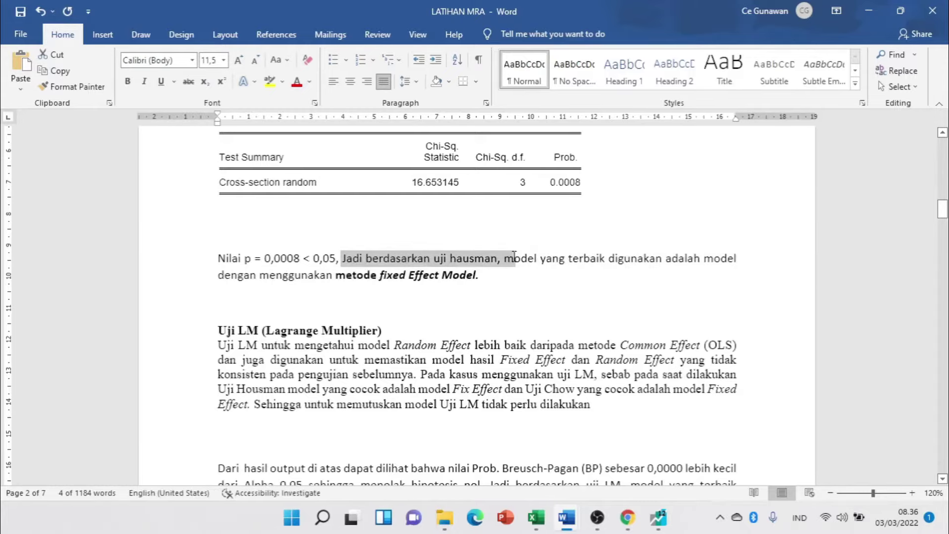
pyautogui.press('Left')
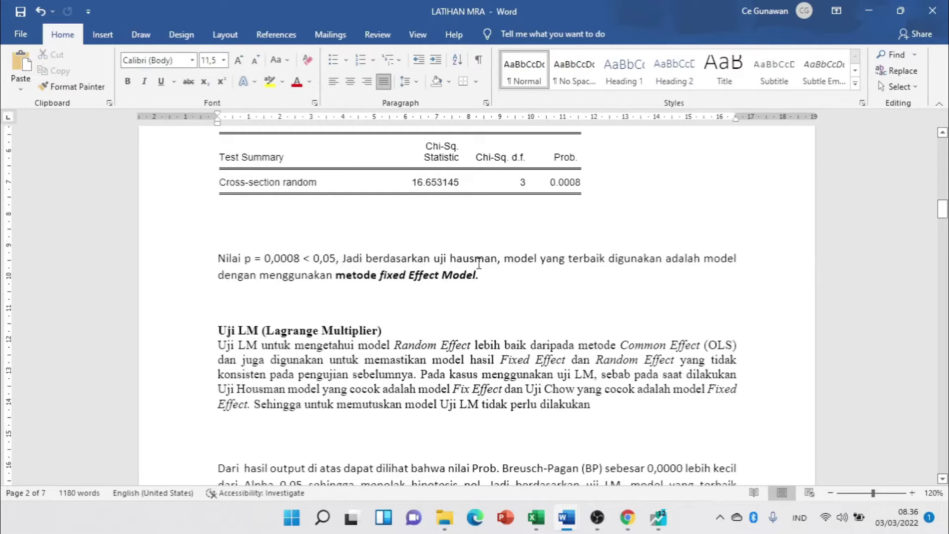
# - Compare with the Uji Chow section and highlight "fixed Effect Model." in the Hausman conclusion in yellow
pyautogui.scroll(15, 469, 272)
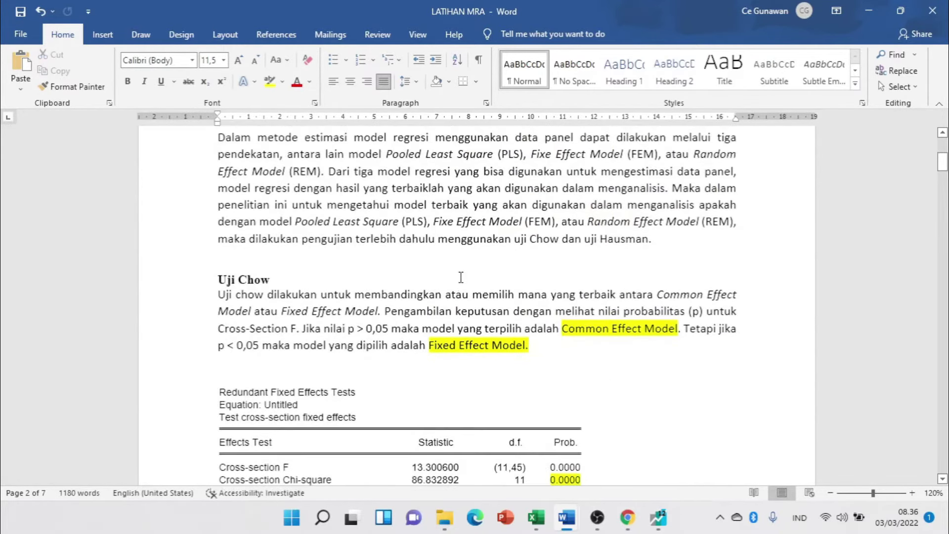
pyautogui.scroll(-2, 302, 293)
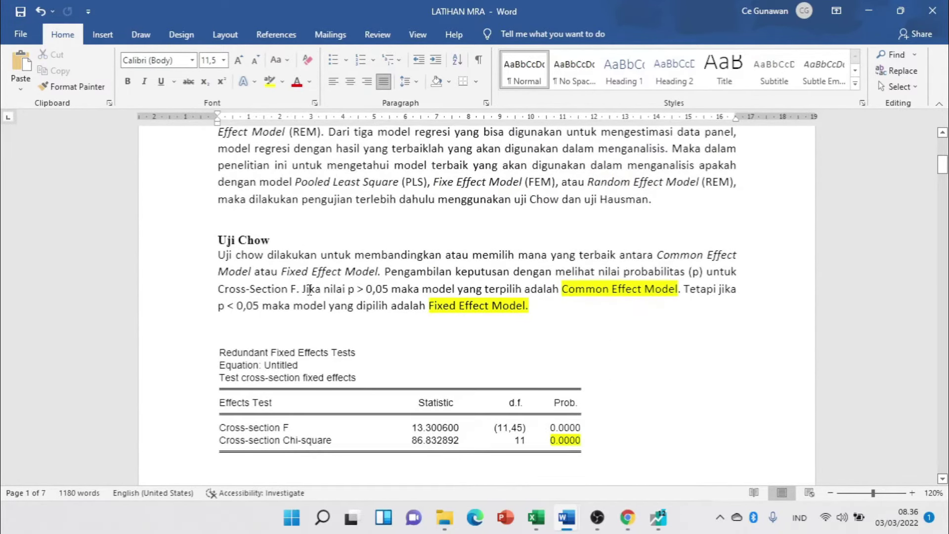
pyautogui.scroll(-5, 418, 291)
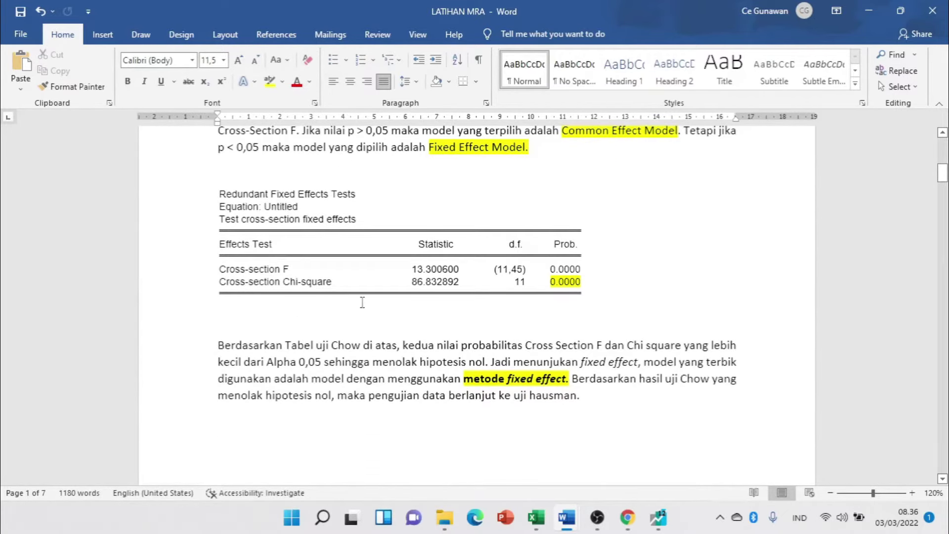
pyautogui.scroll(-10, 366, 316)
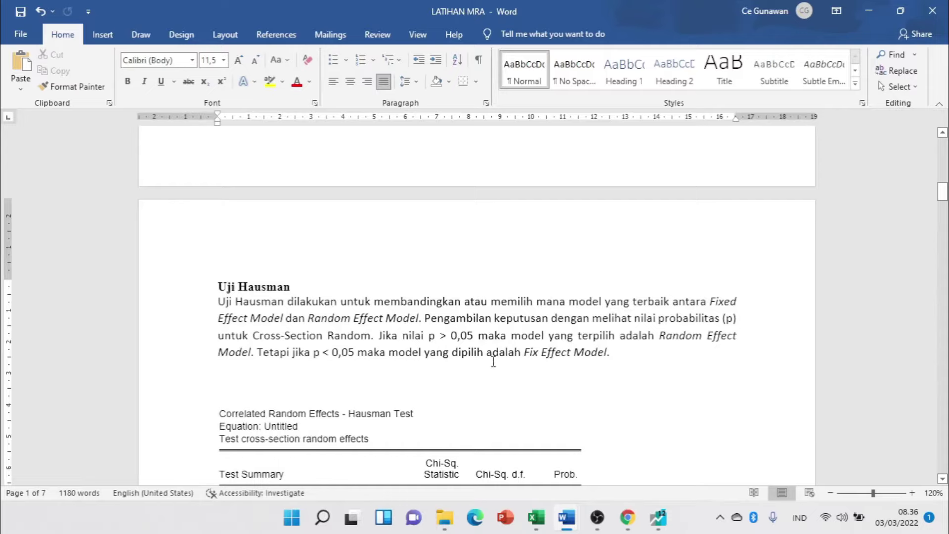
pyautogui.scroll(-4, 435, 321)
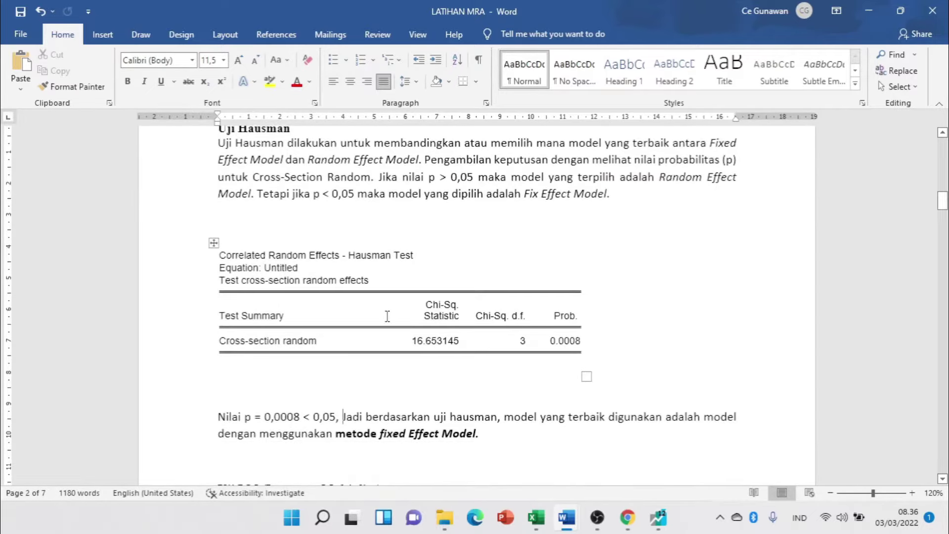
pyautogui.scroll(-4, 388, 316)
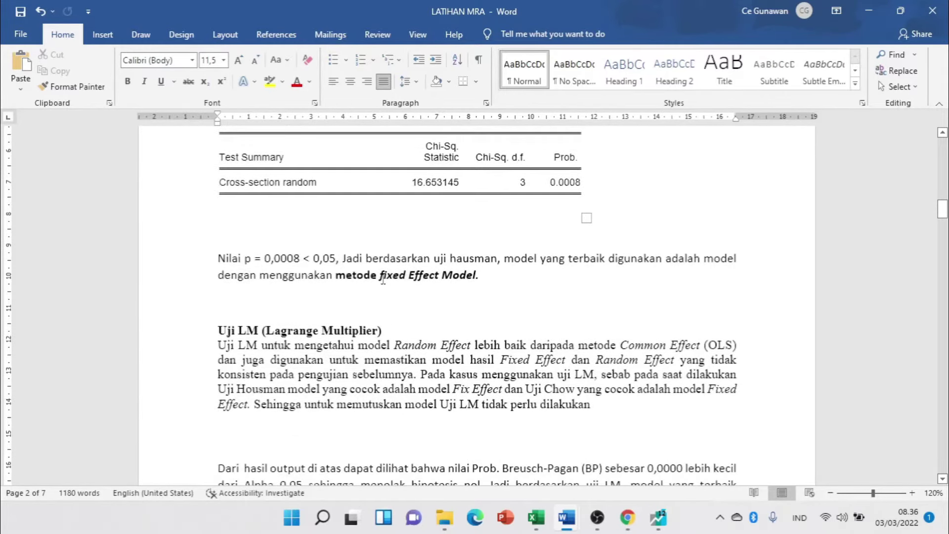
pyautogui.moveTo(380, 275); pyautogui.dragTo(500, 270)
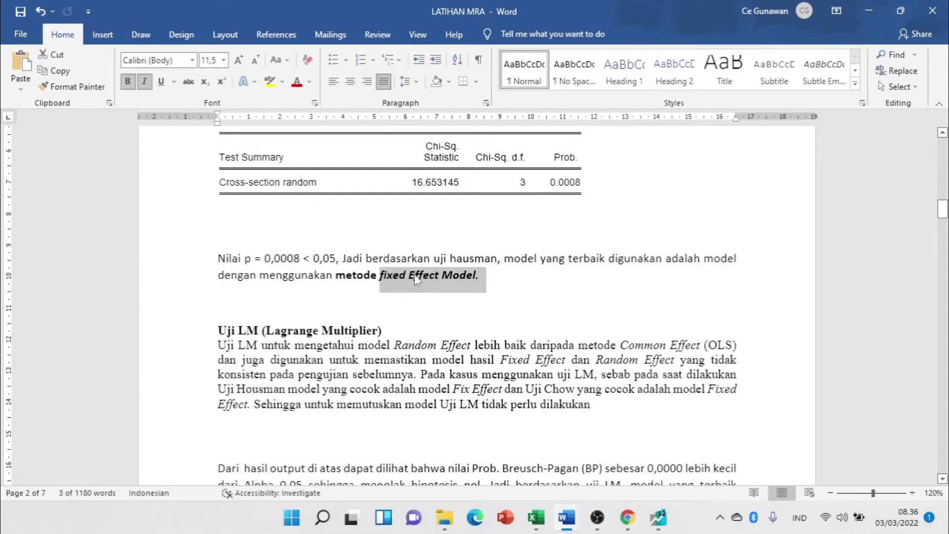
pyautogui.click(270, 81)
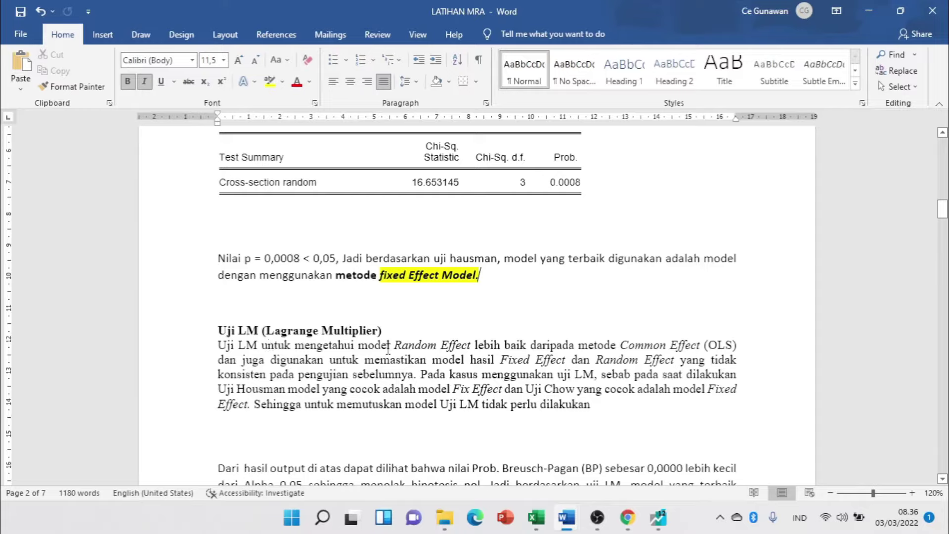
# - Delete the paragraph about the Breusch-Pagan output and Random Effect Model below the Uji LM explanation
pyautogui.moveTo(394, 342); pyautogui.dragTo(427, 344)
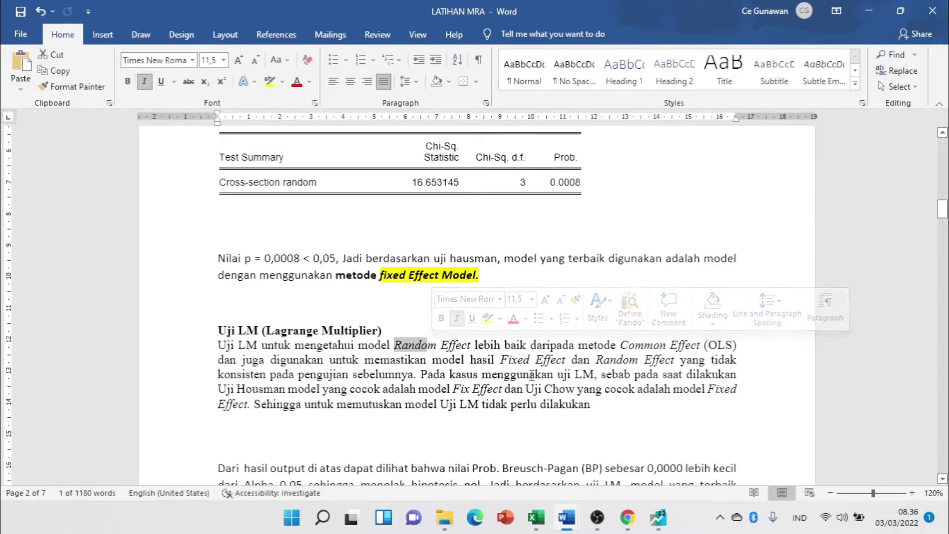
pyautogui.scroll(-3, 262, 353)
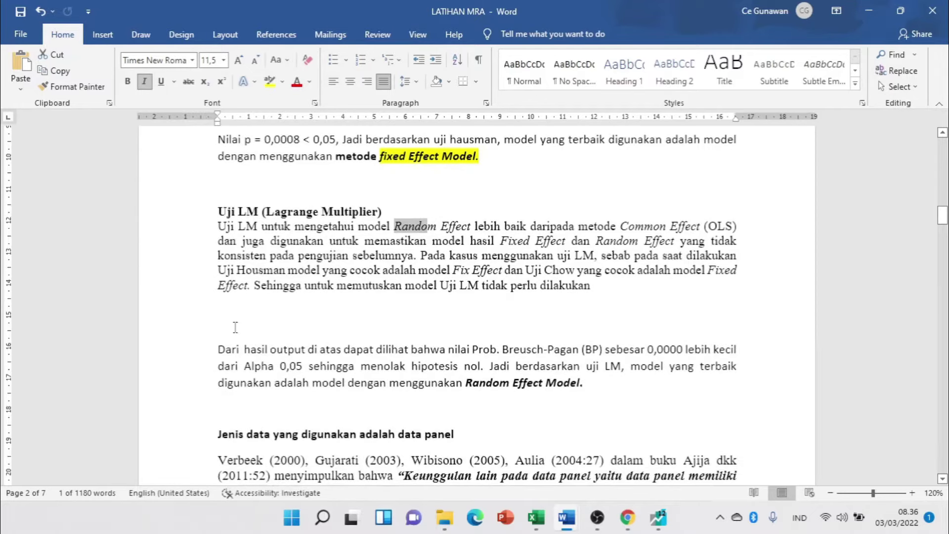
pyautogui.moveTo(236, 328); pyautogui.dragTo(594, 394)
pyautogui.press('Delete')
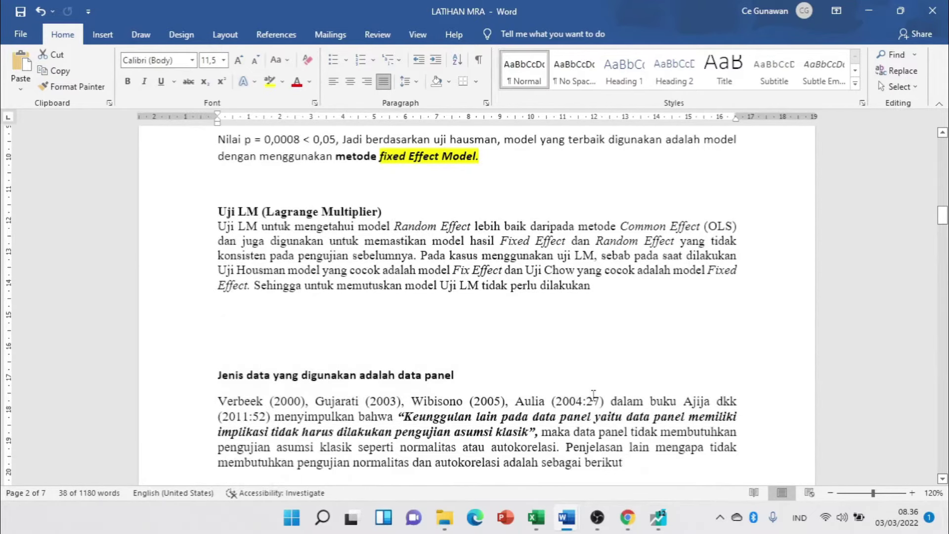
# - Review the Hausman conclusion together with the Uji LM paragraph on whether the Lagrange Multiplier test is needed
pyautogui.scroll(5, 323, 402)
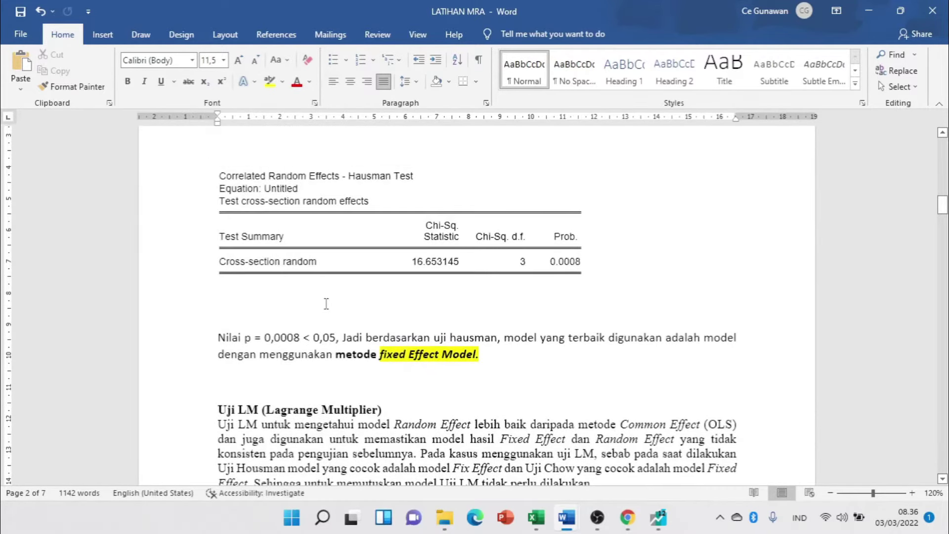
pyautogui.scroll(-2, 381, 320)
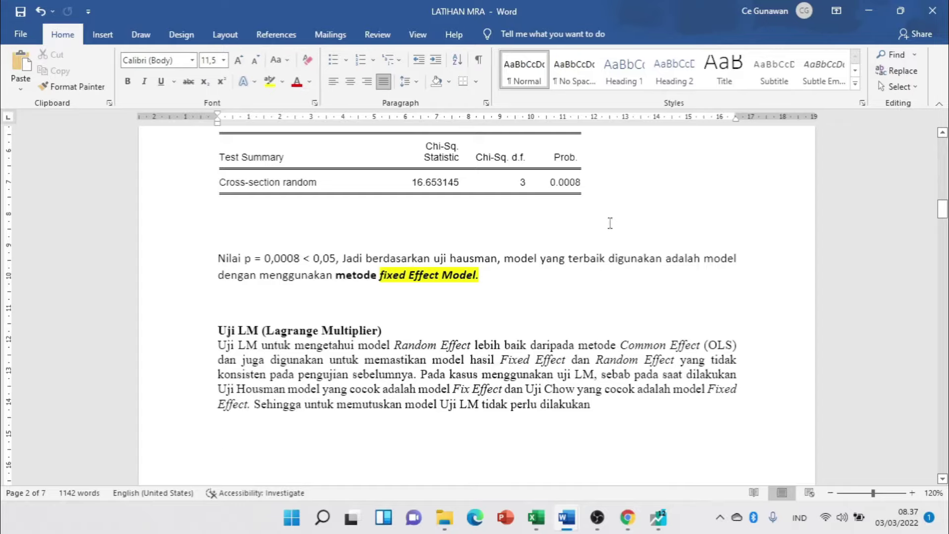
pyautogui.click(366, 355)
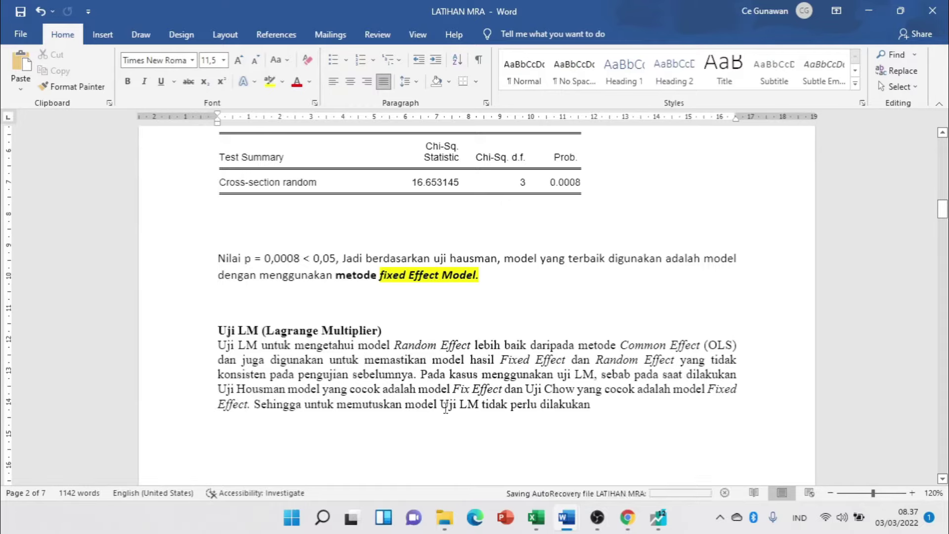
pyautogui.scroll(-2, 455, 386)
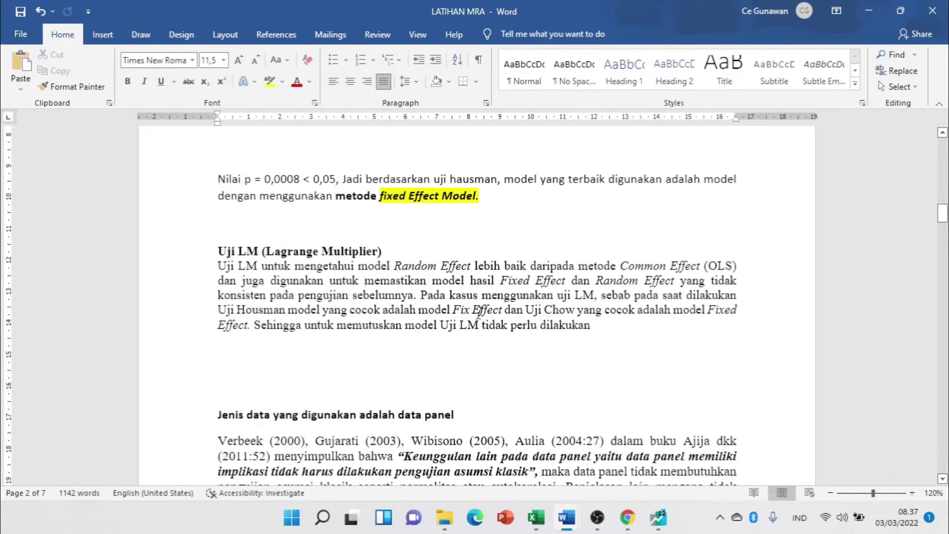
pyautogui.moveTo(380, 196); pyautogui.dragTo(477, 196)
pyautogui.click(384, 196)
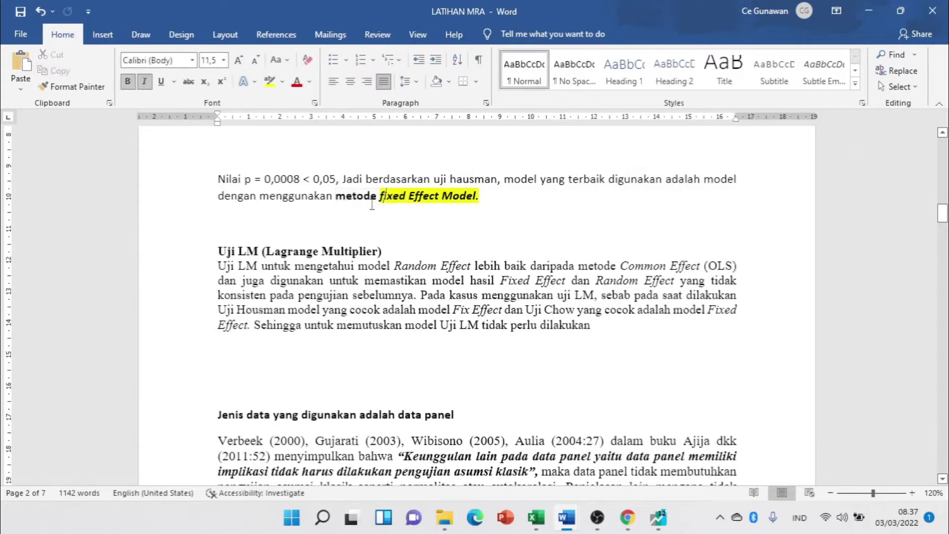
pyautogui.click(372, 204)
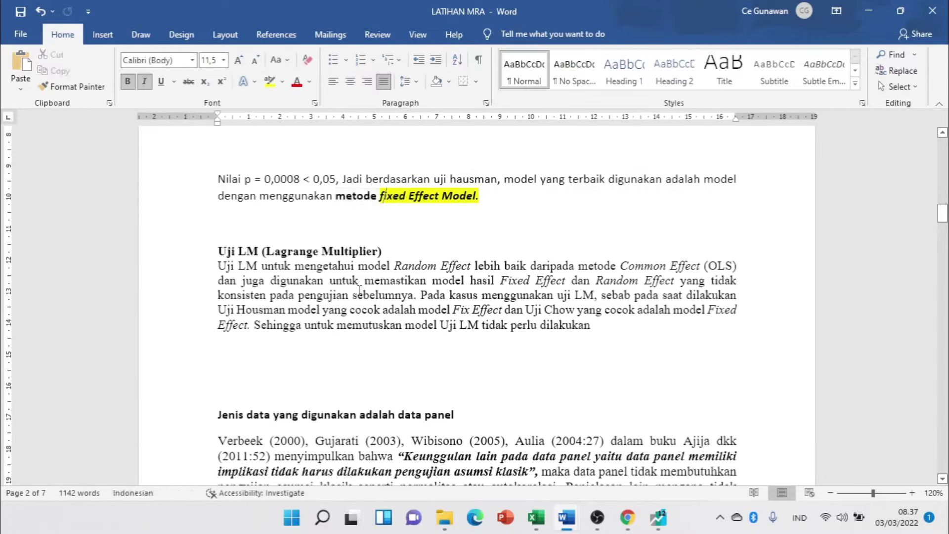
# - Highlight the section heading "Analisis Pemilihan Model" in yellow
pyautogui.scroll(-5, 448, 330)
pyautogui.scroll(8, 445, 329)
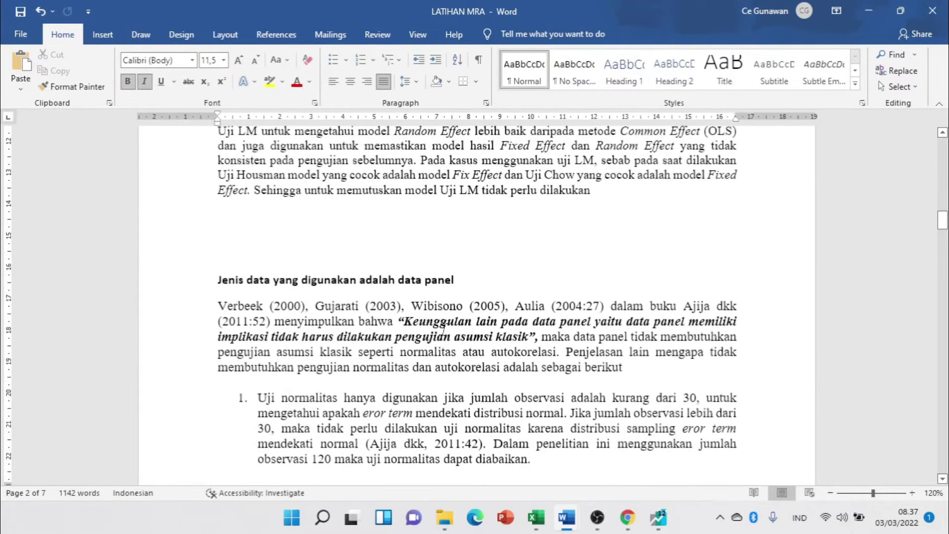
pyautogui.scroll(15, 444, 328)
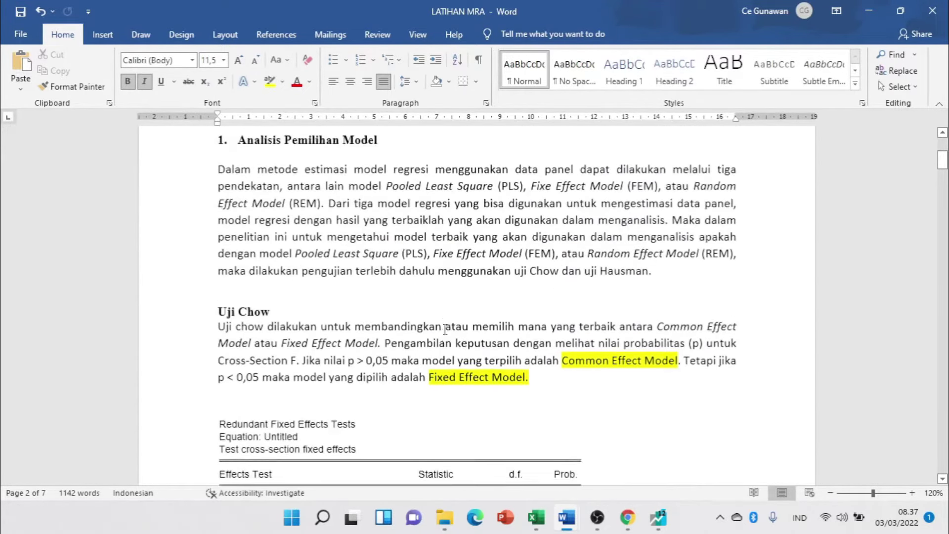
pyautogui.click(174, 305)
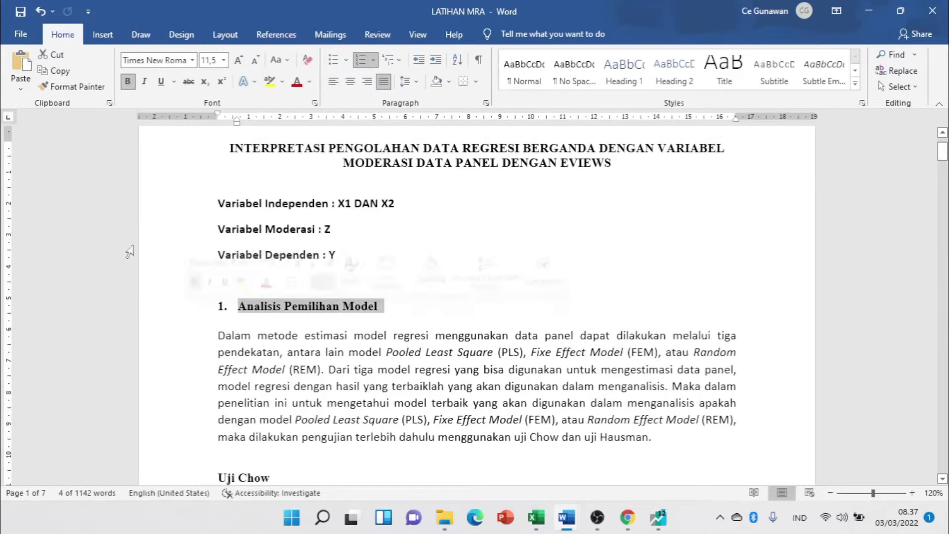
pyautogui.click(270, 80)
pyautogui.click(517, 319)
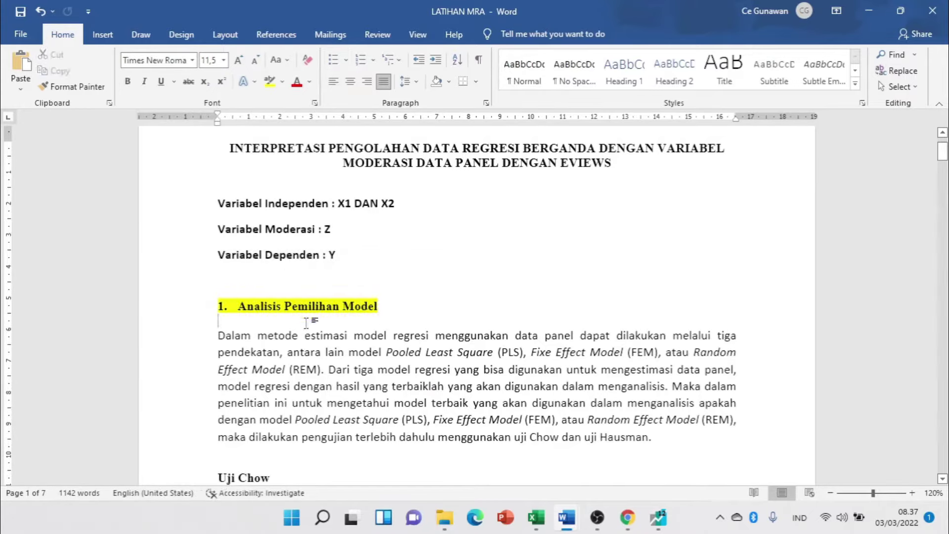
# - Replace the heading "Jenis data yang digunakan adalah data panel" below the Uji LM section with "UJI ASUMSI KLASIK"
pyautogui.scroll(-5, 316, 326)
pyautogui.scroll(-10, 321, 330)
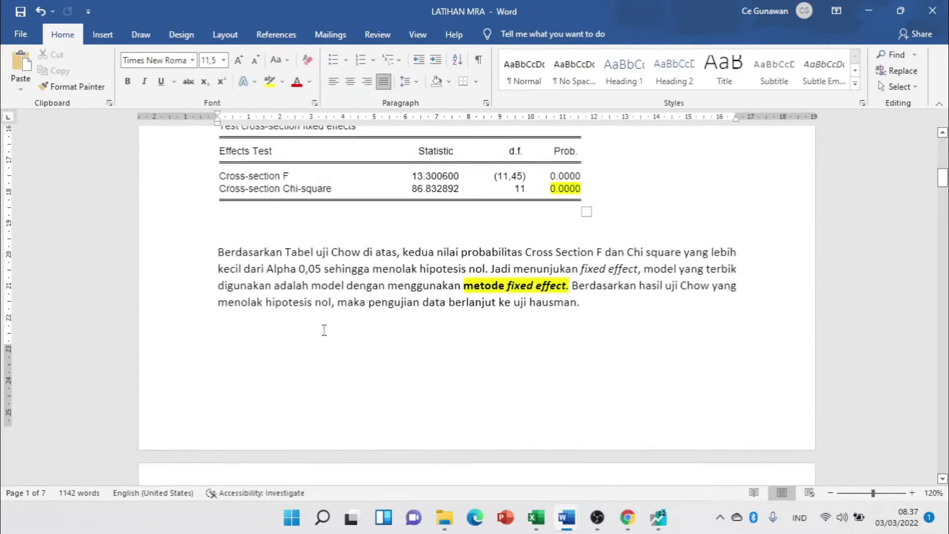
pyautogui.scroll(-6, 327, 324)
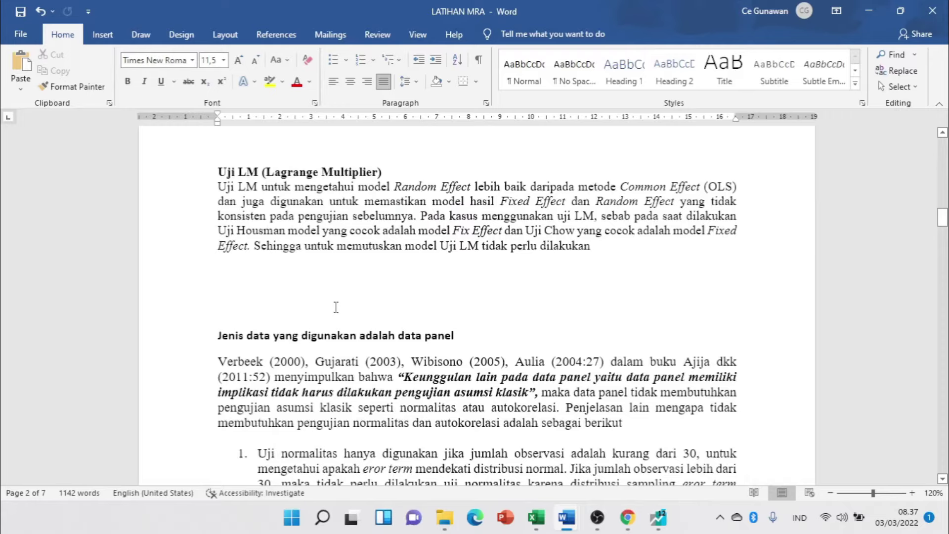
pyautogui.scroll(1, 340, 299)
pyautogui.scroll(-4, 402, 183)
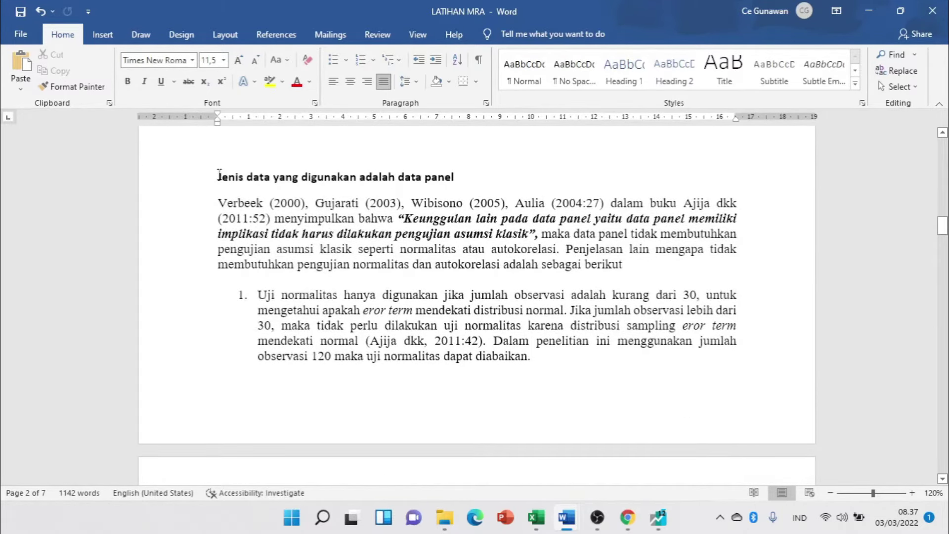
pyautogui.click(219, 174)
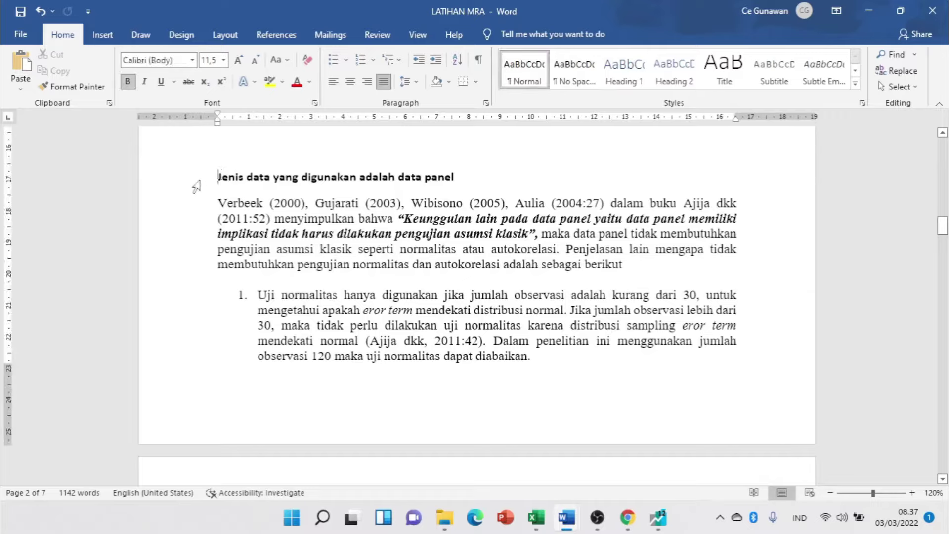
pyautogui.click(198, 185)
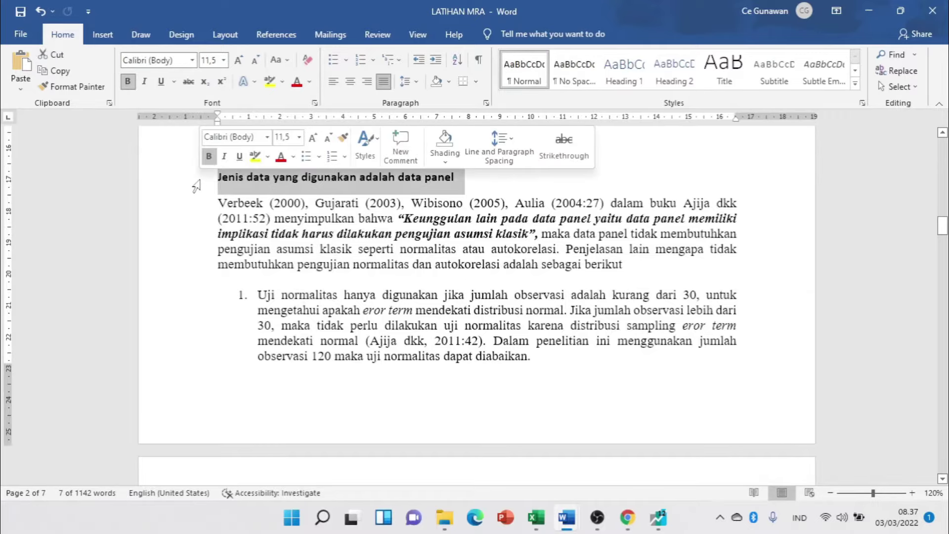
pyautogui.write('UJI AS')
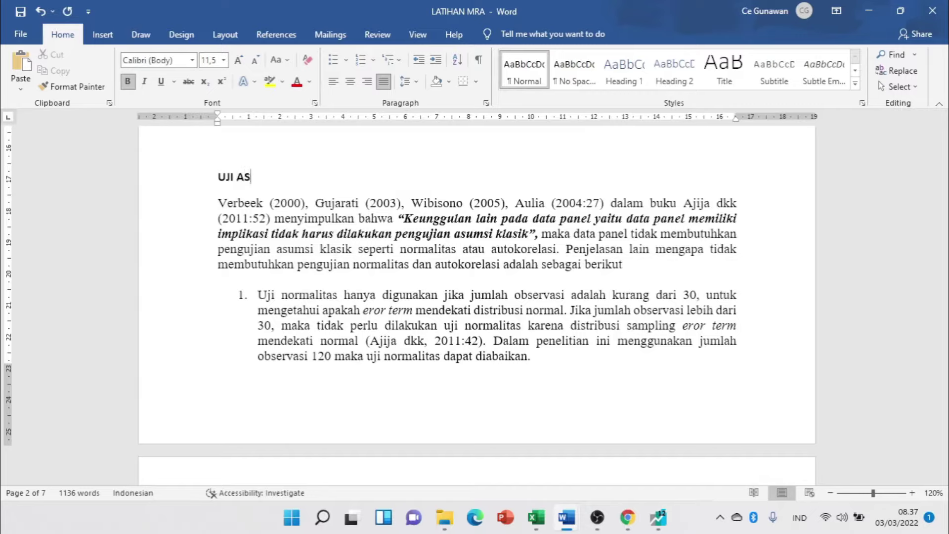
pyautogui.write('UMSI KLASIK')
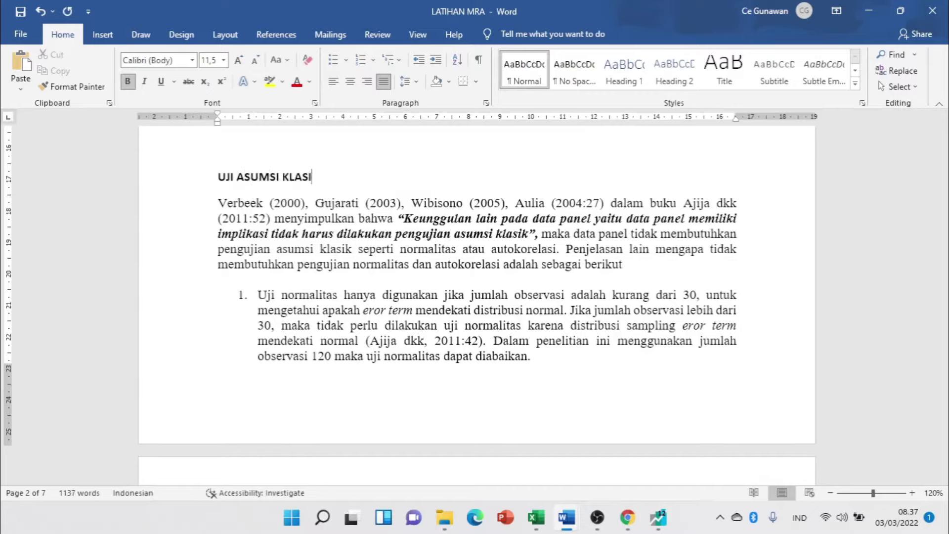
# - Highlight the heading "UJI ASUMSI KLASIK" in yellow
pyautogui.click(176, 180)
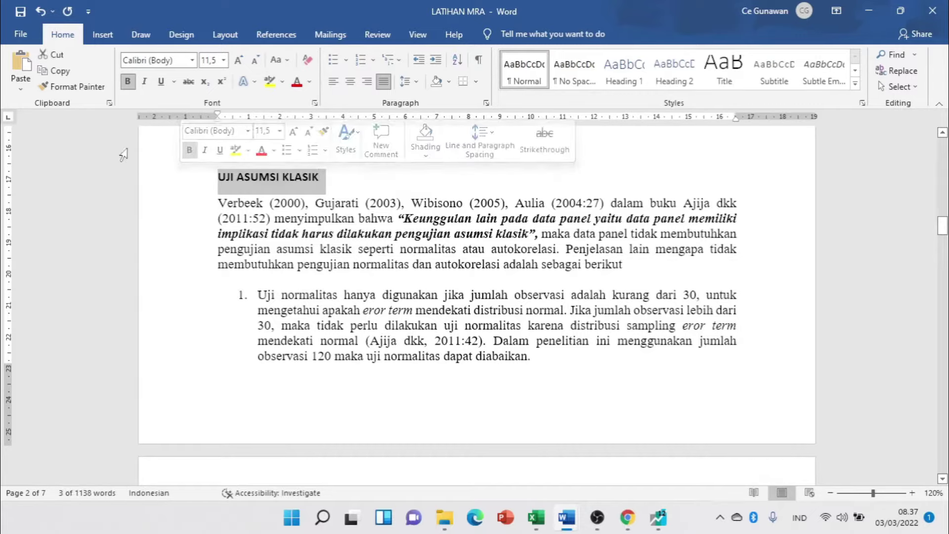
pyautogui.click(269, 81)
pyautogui.click(301, 382)
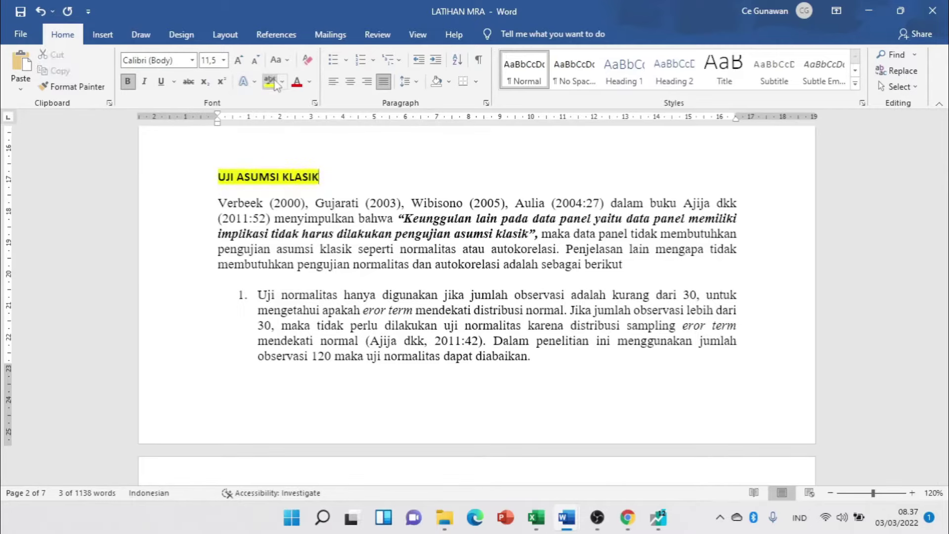
# - Number the heading "UJI ASUMSI KLASIK" as item 2 and reduce its list indent
pyautogui.scroll(-3, 300, 257)
pyautogui.scroll(3, 300, 257)
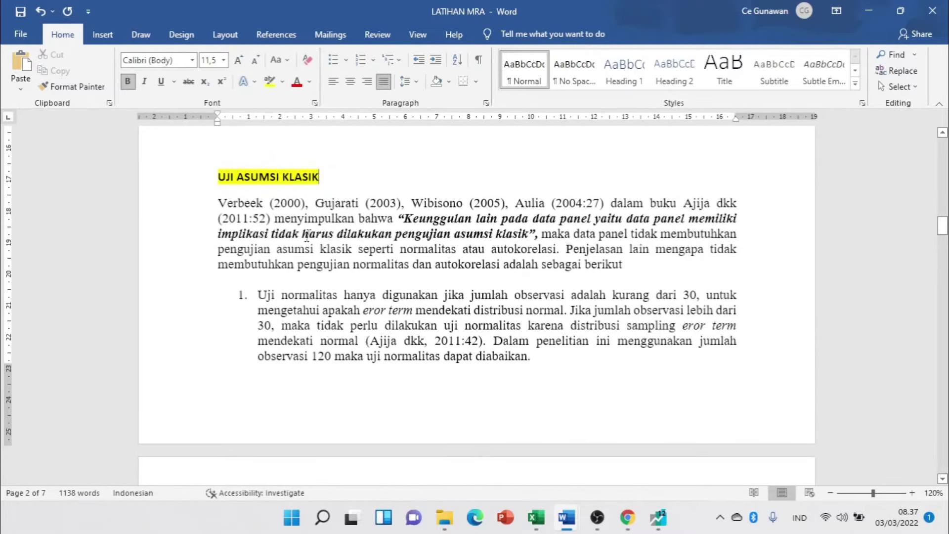
pyautogui.click(217, 177)
pyautogui.write('2.')
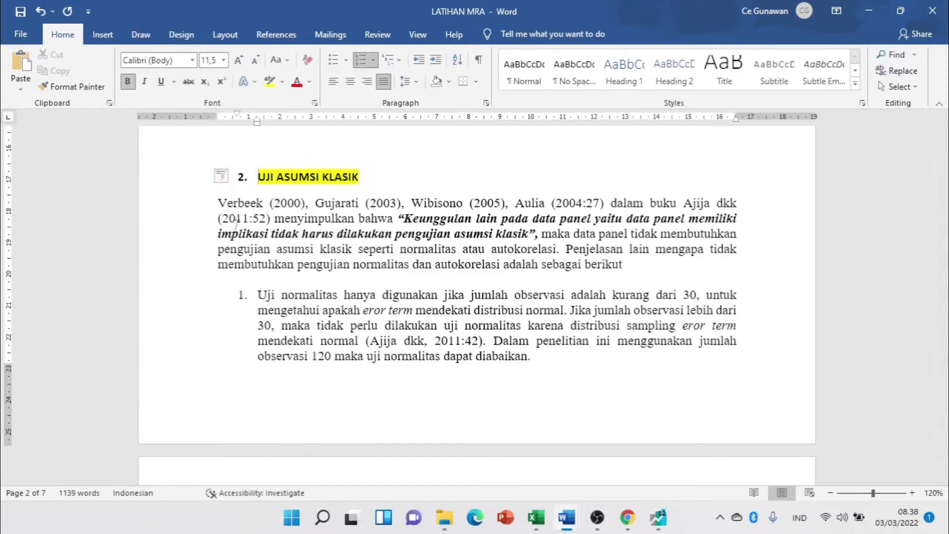
pyautogui.hotkey('shift', 'Tab')
# - Switch to EViews, freeze the Hausman test output as a table and title it HAUSMAN
pyautogui.hotkey('alt', 'Tab')
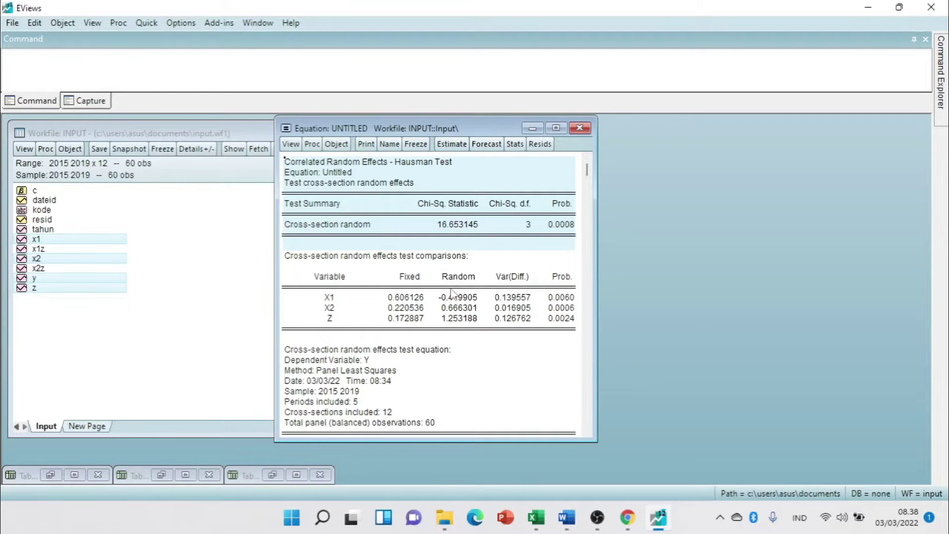
pyautogui.click(415, 144)
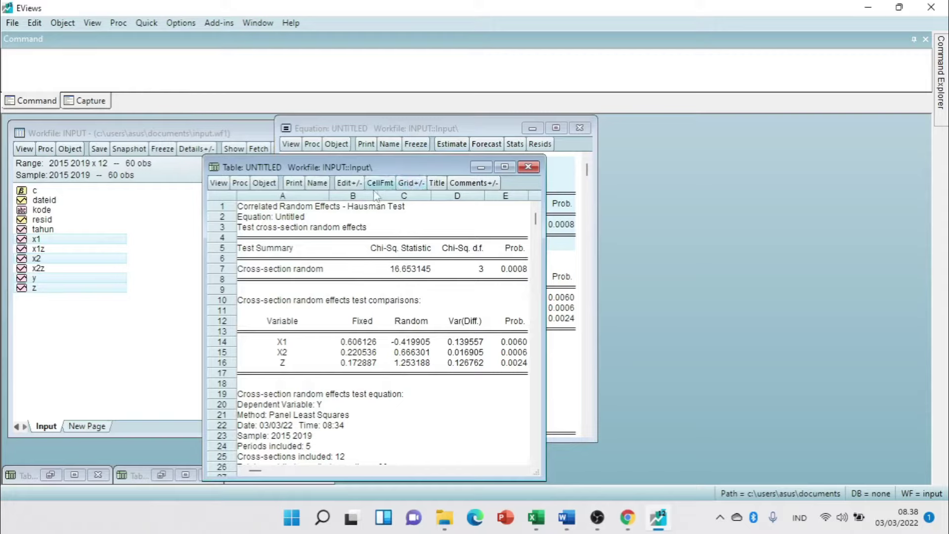
pyautogui.click(436, 184)
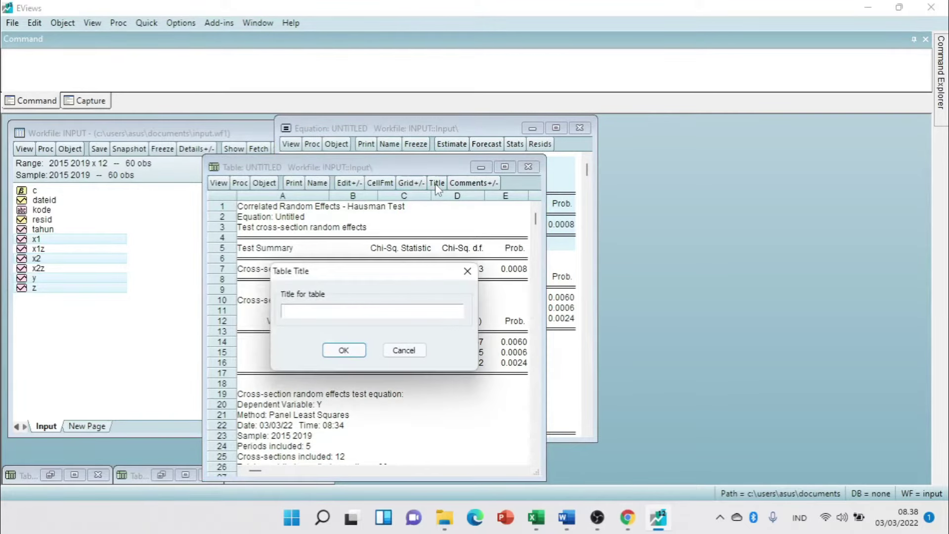
pyautogui.write('HAUSMAN')
pyautogui.click(344, 350)
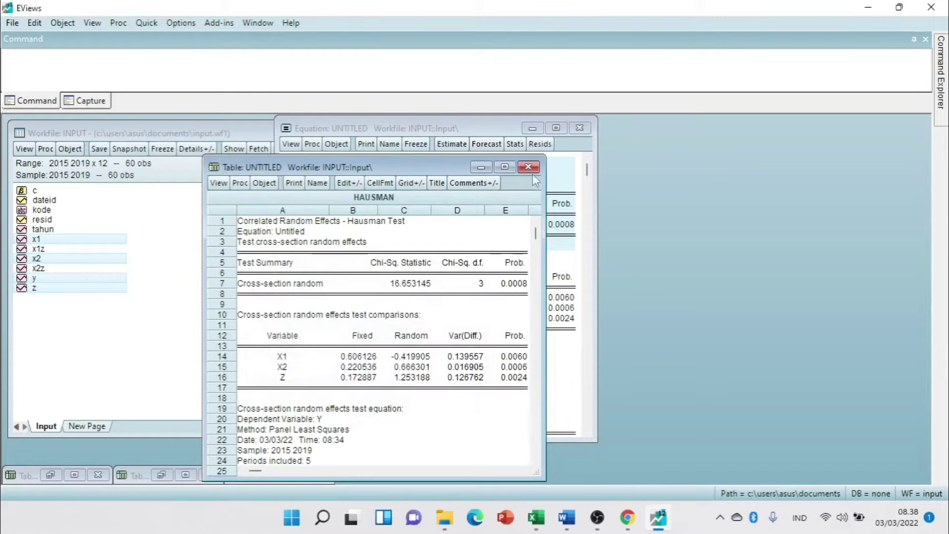
# - Minimize the HAUSMAN table and close the untitled equation, deleting it
pyautogui.click(480, 167)
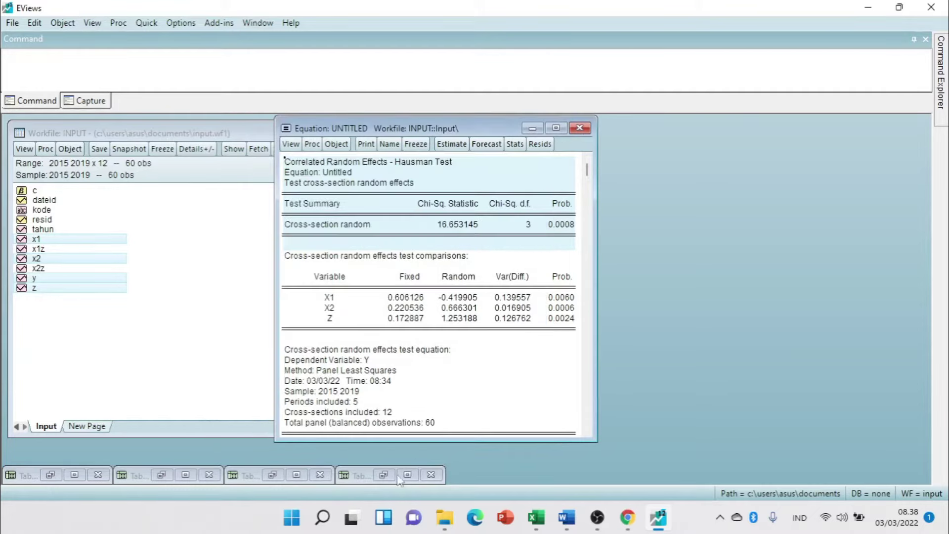
pyautogui.click(579, 128)
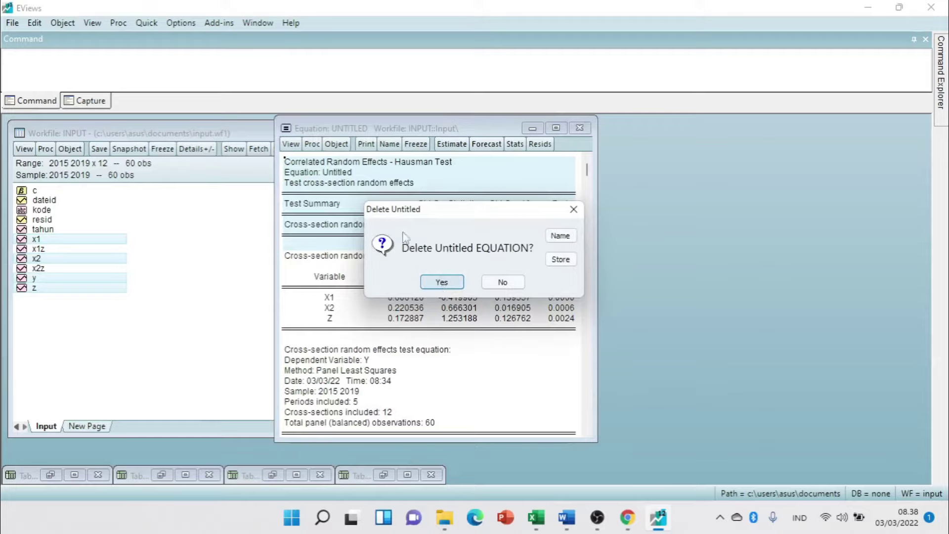
pyautogui.click(440, 282)
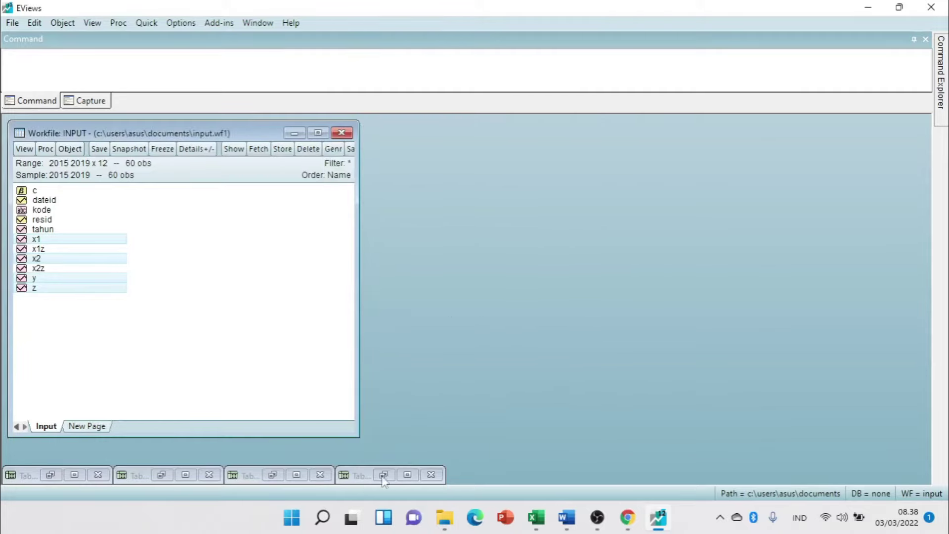
# - Save the frozen table titled CEM as a workfile object named CEM, close it and restore the Chow test table
pyautogui.click(52, 476)
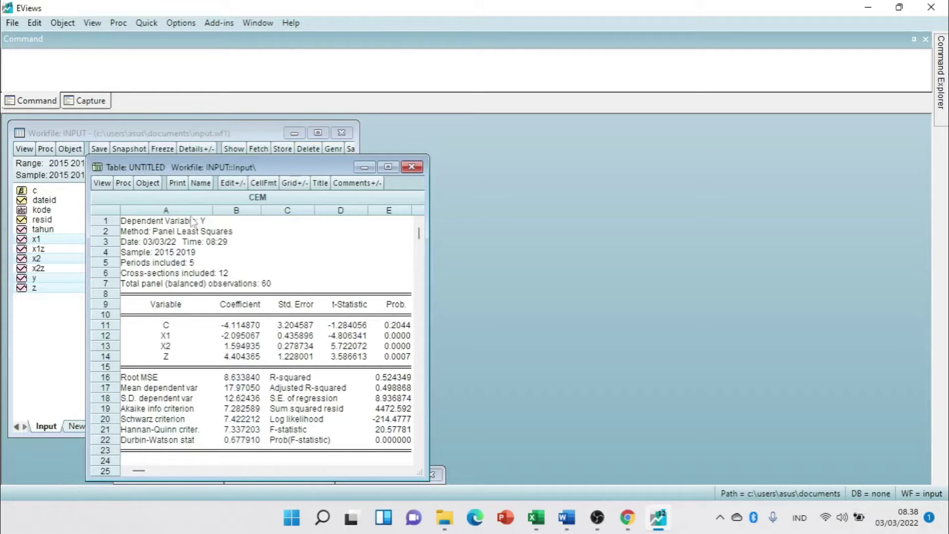
pyautogui.click(201, 182)
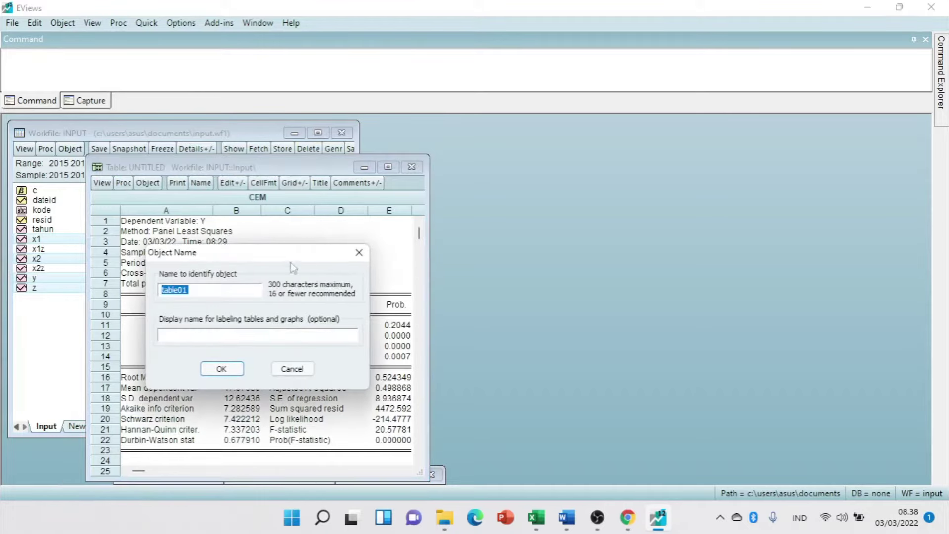
pyautogui.write('CEM')
pyautogui.click(221, 370)
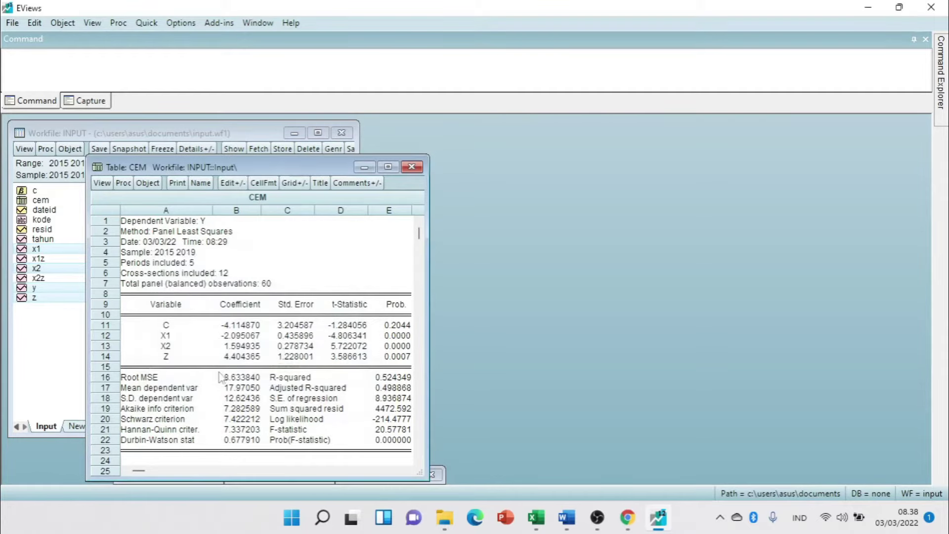
pyautogui.click(37, 200)
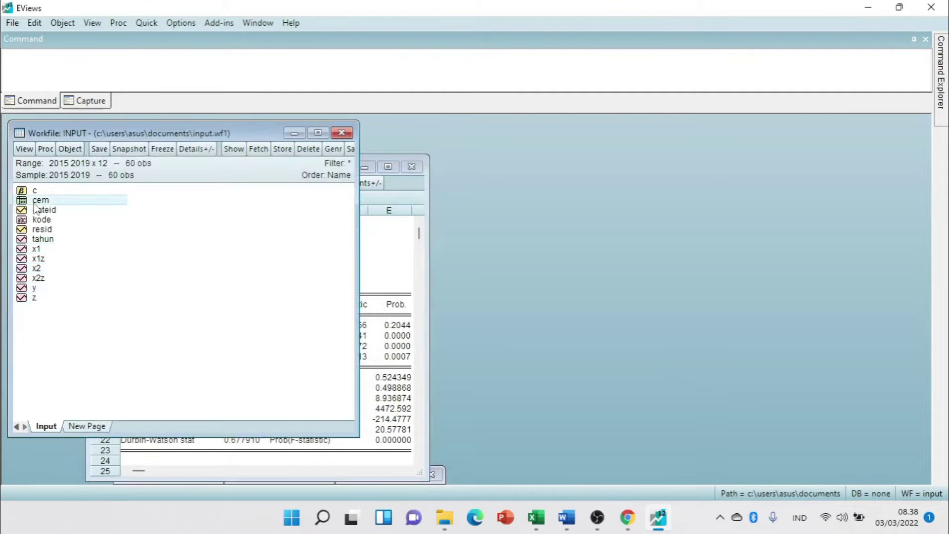
pyautogui.click(421, 196)
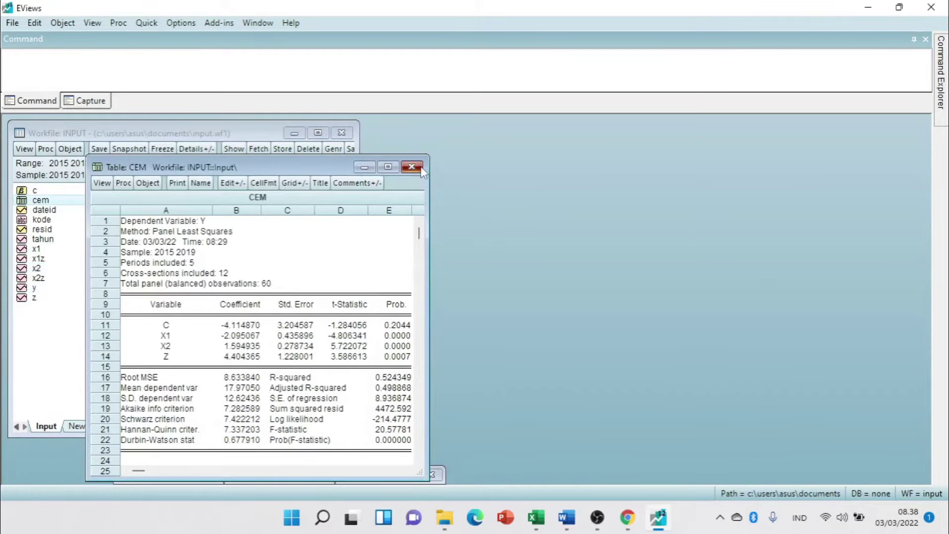
pyautogui.click(411, 166)
pyautogui.click(162, 475)
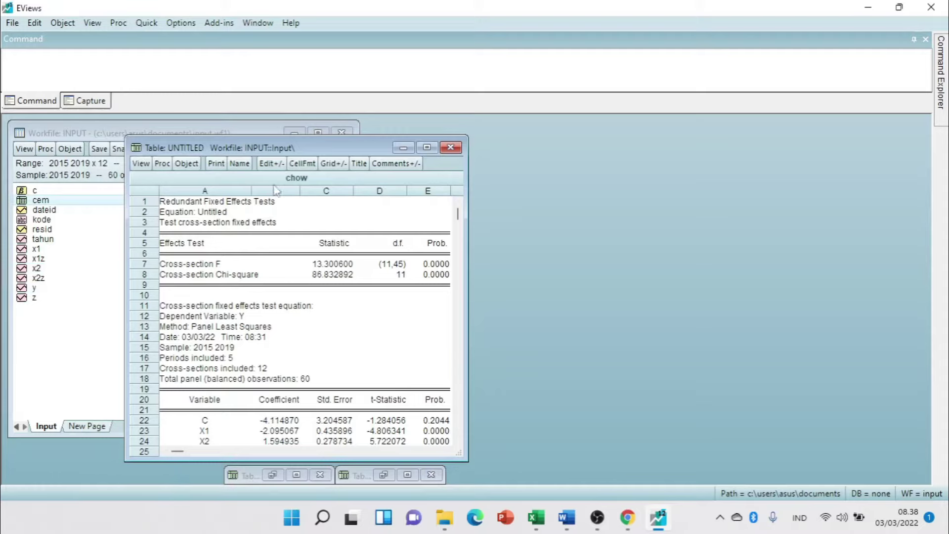
# - Try to name the Chow test table "CHOW TEST"
pyautogui.click(242, 167)
pyautogui.write('CHOW TEST')
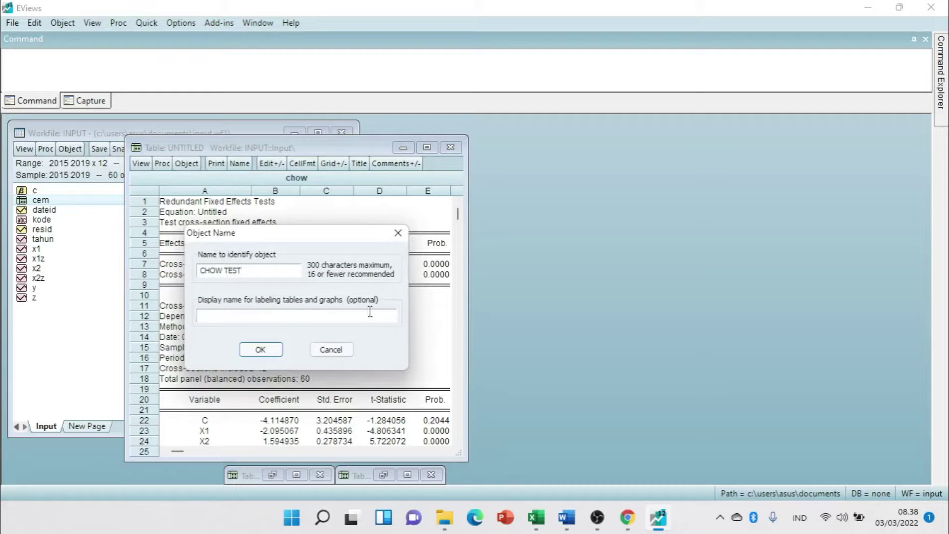
pyautogui.click(262, 351)
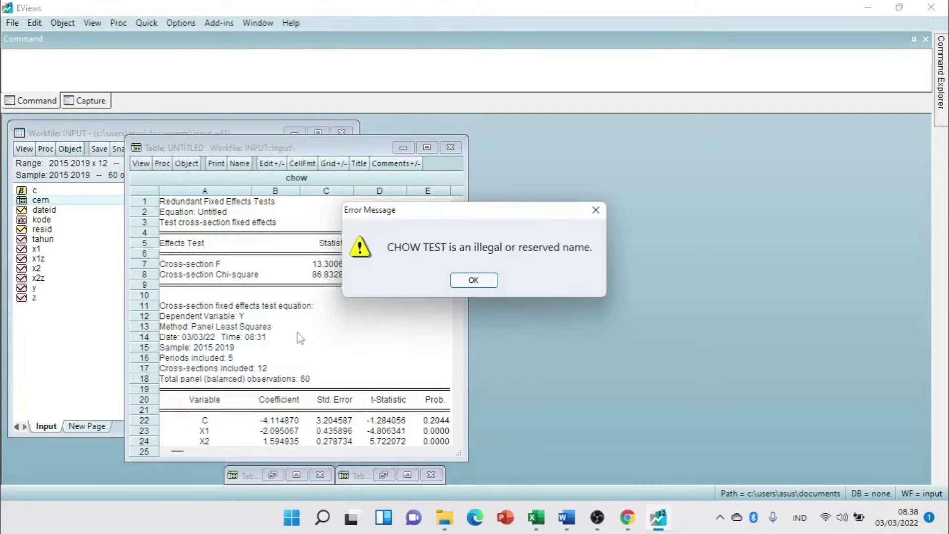
pyautogui.click(475, 281)
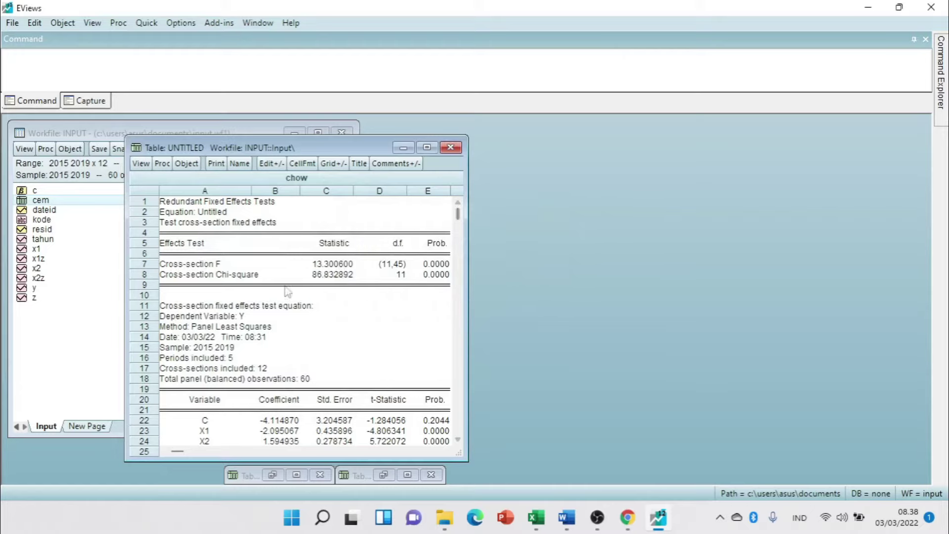
# - Name the Chow test table CHOW and close its window
pyautogui.click(239, 164)
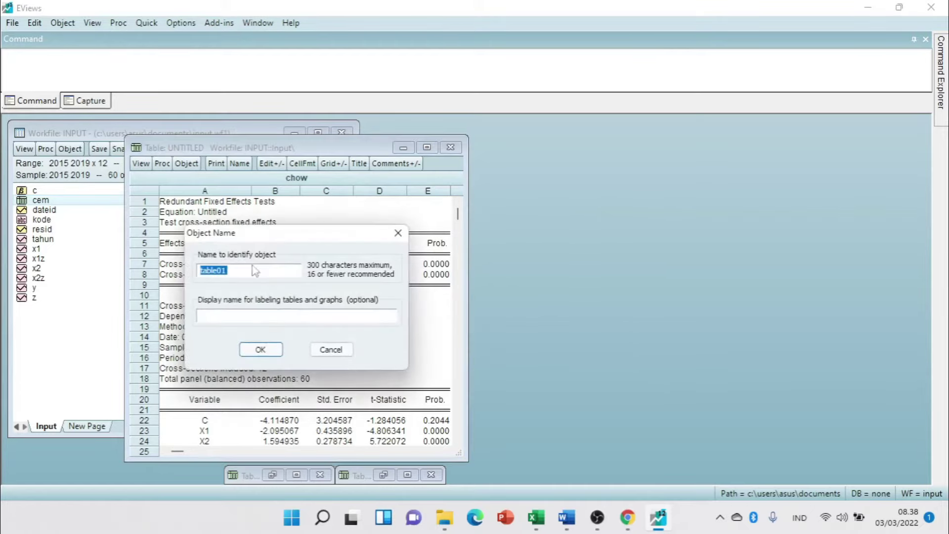
pyautogui.write('CHOW')
pyautogui.click(256, 350)
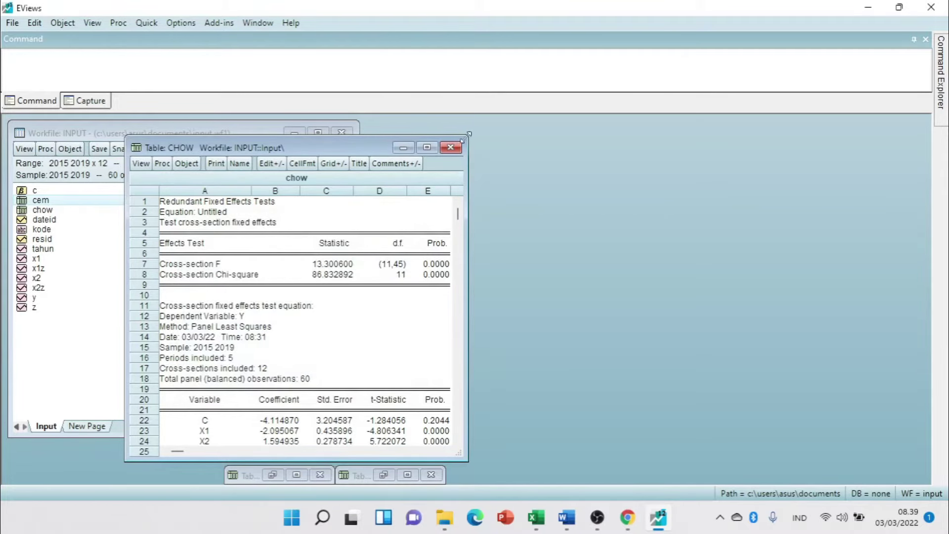
pyautogui.click(452, 147)
# - Restore the random effects estimation table, name it REM in the workfile and close its window
pyautogui.click(272, 475)
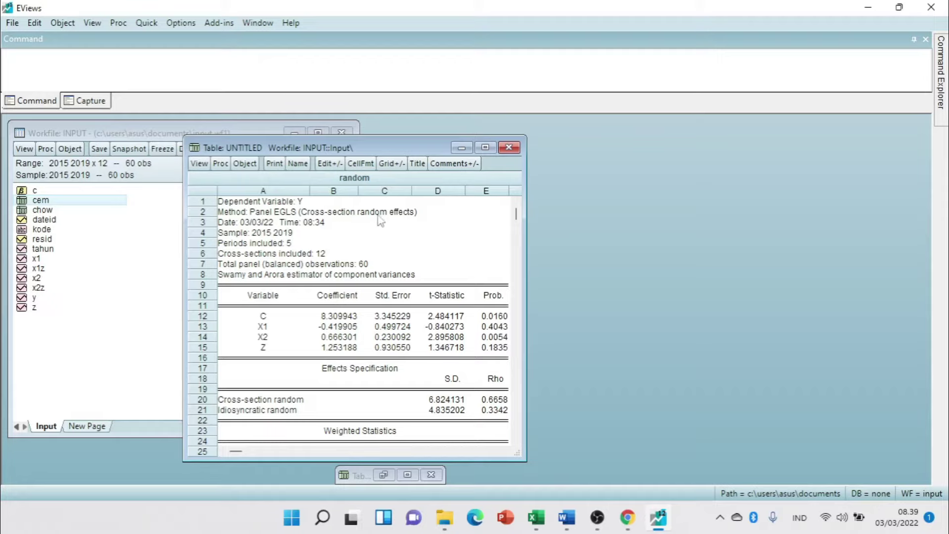
pyautogui.click(300, 165)
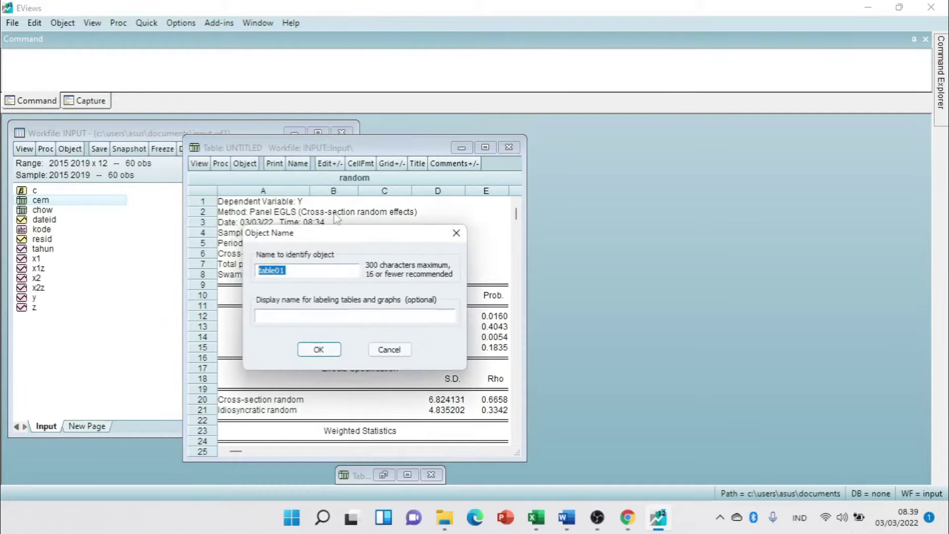
pyautogui.write('REM')
pyautogui.click(335, 354)
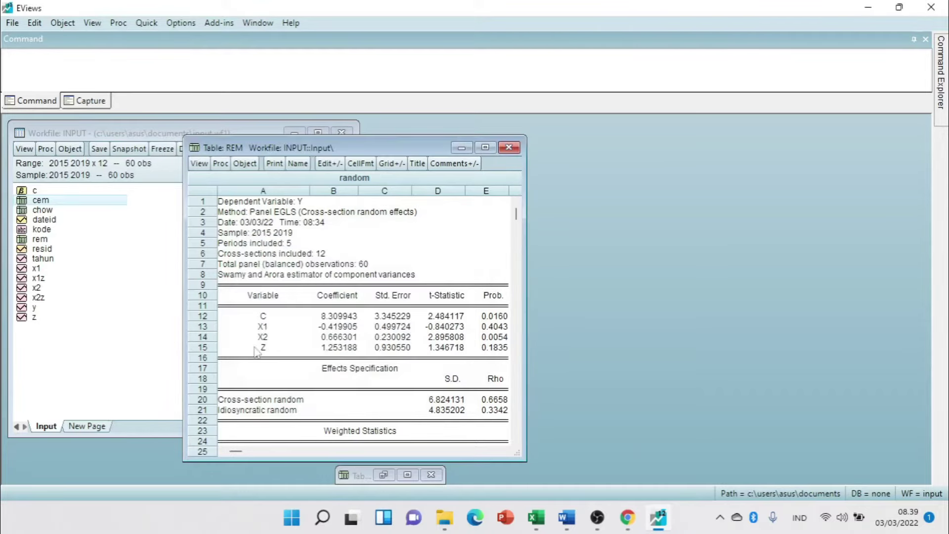
pyautogui.click(509, 147)
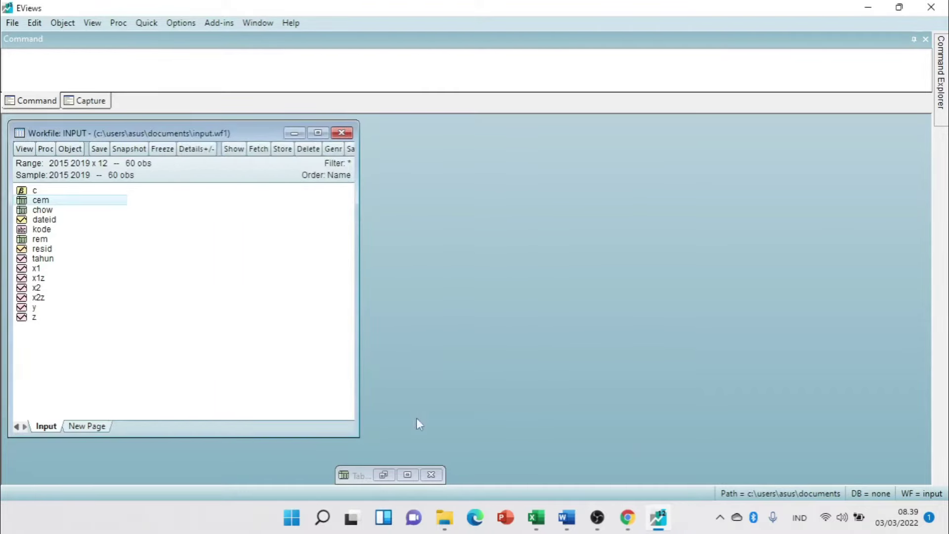
# - Restore the Hausman test table, name it HAUSMAN in the workfile and close its window
pyautogui.click(384, 475)
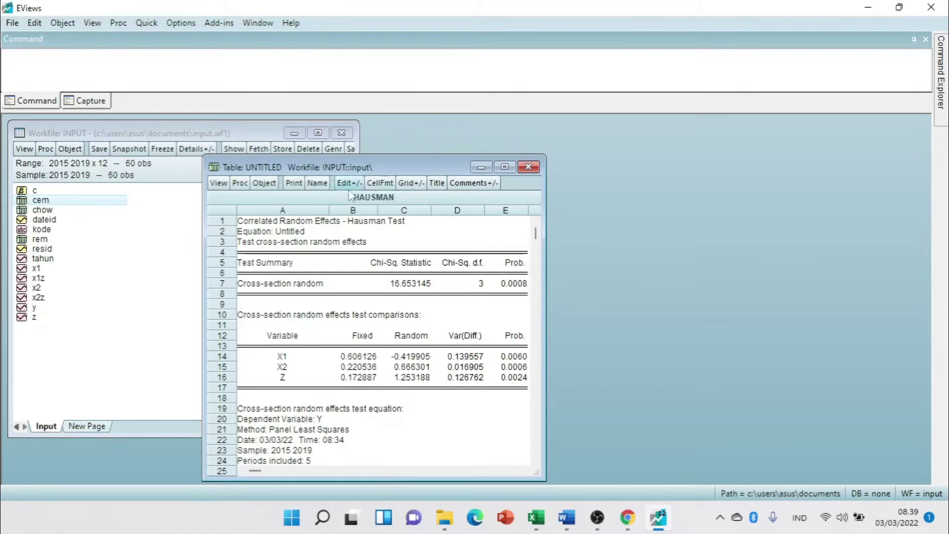
pyautogui.click(317, 184)
pyautogui.write('HAUSMAN')
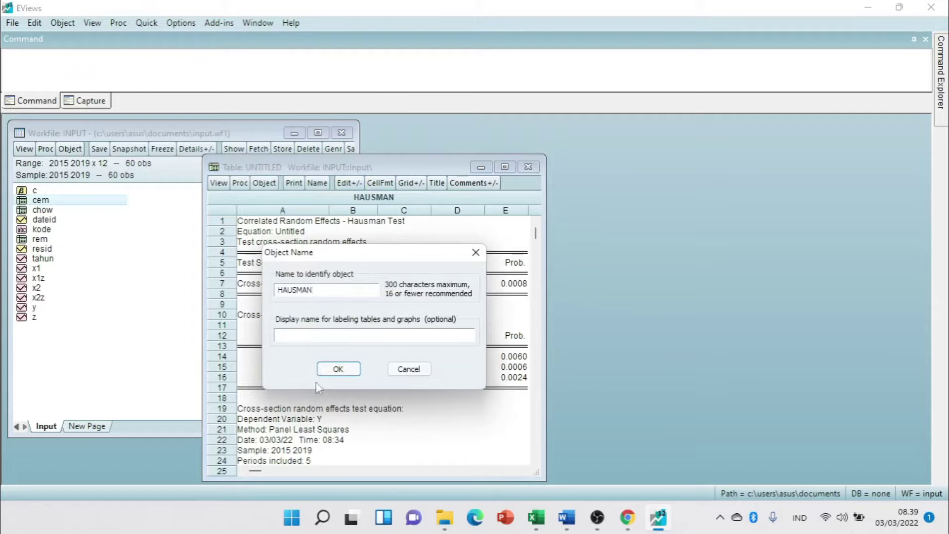
pyautogui.click(338, 369)
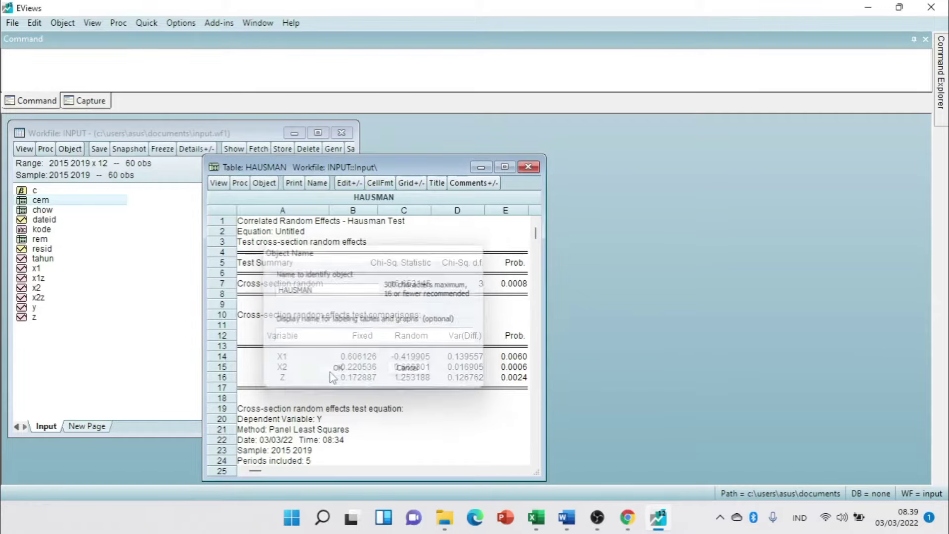
pyautogui.click(528, 167)
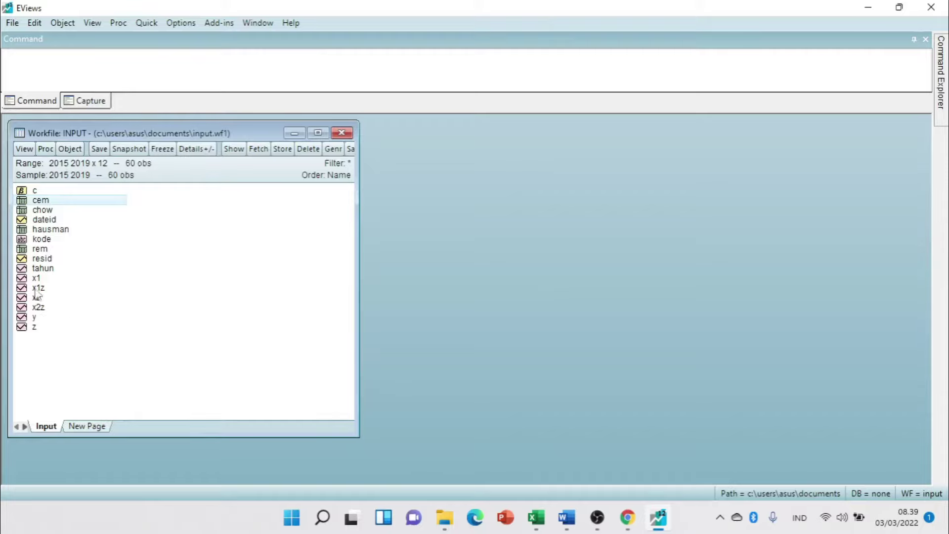
# - Open the series y, x1, x2 and z as a new equation, with y as dependent variable, and add the constant c
pyautogui.click(33, 319)
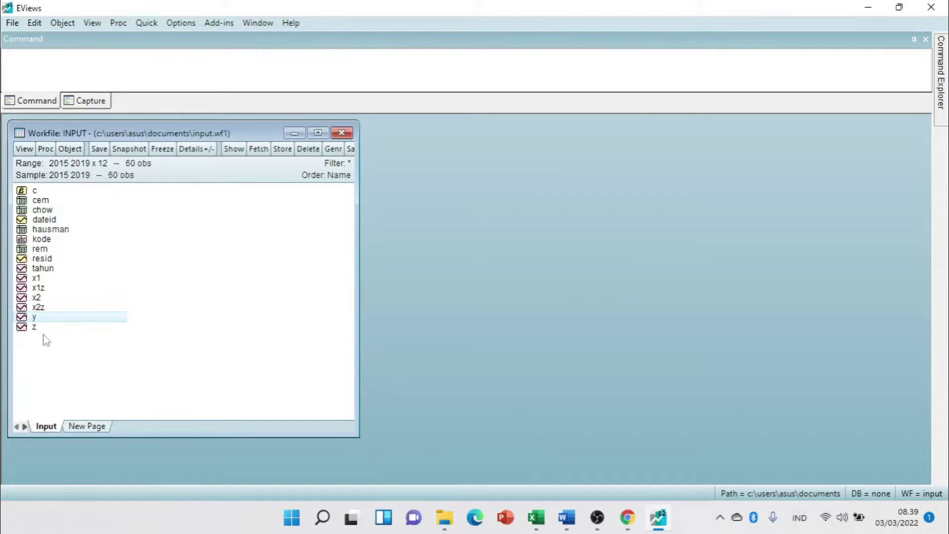
pyautogui.keyDown('ctrl'); pyautogui.click(36, 279); pyautogui.keyUp('ctrl')
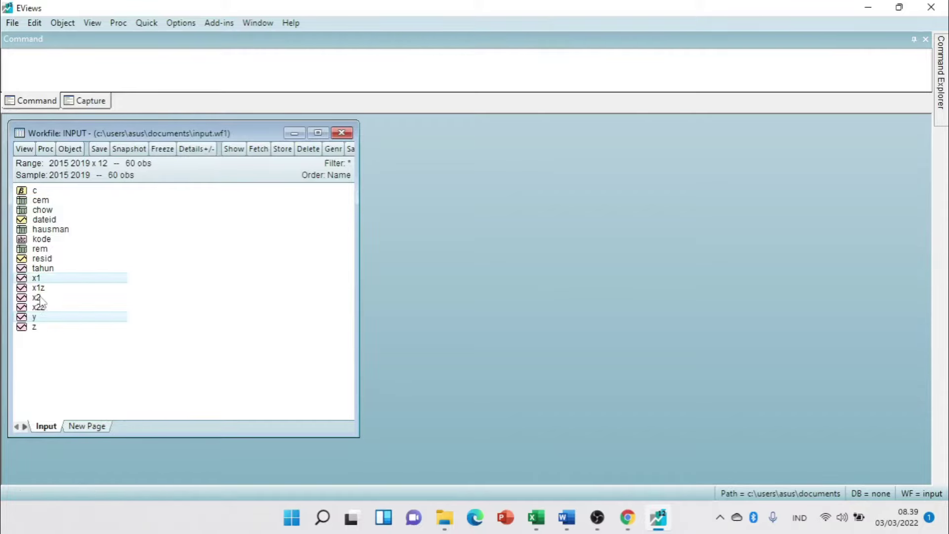
pyautogui.keyDown('ctrl'); pyautogui.click(44, 299); pyautogui.keyUp('ctrl')
pyautogui.keyDown('ctrl'); pyautogui.click(40, 329); pyautogui.keyUp('ctrl')
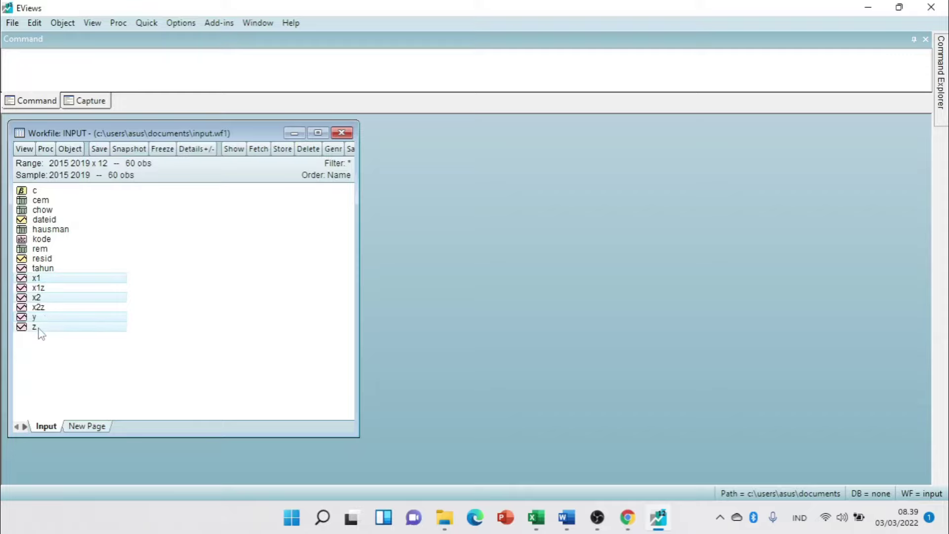
pyautogui.rightClick(73, 284)
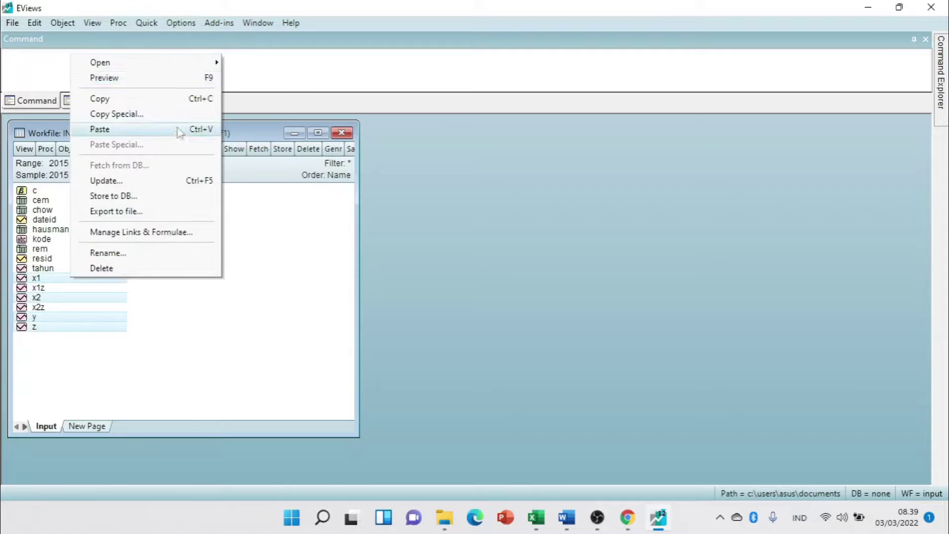
pyautogui.moveTo(188, 63)
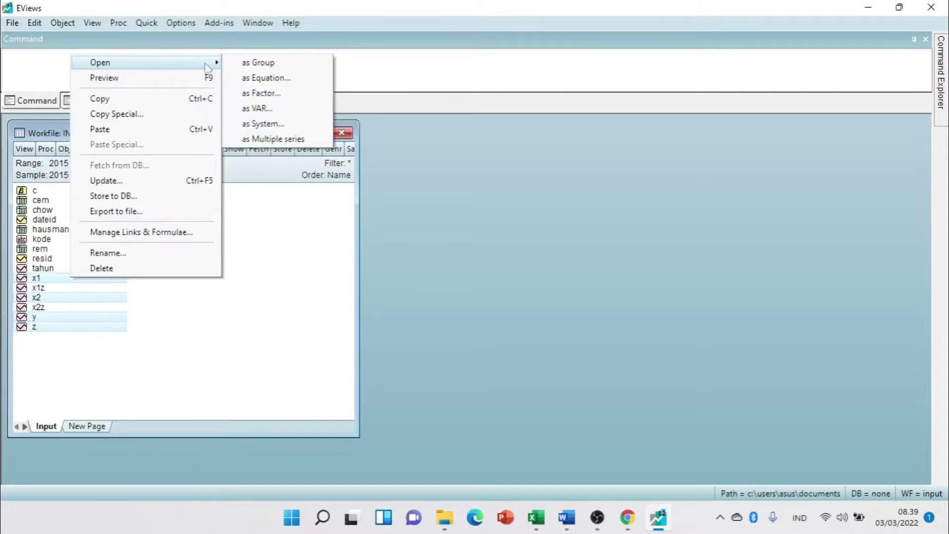
pyautogui.click(257, 78)
pyautogui.click(415, 213)
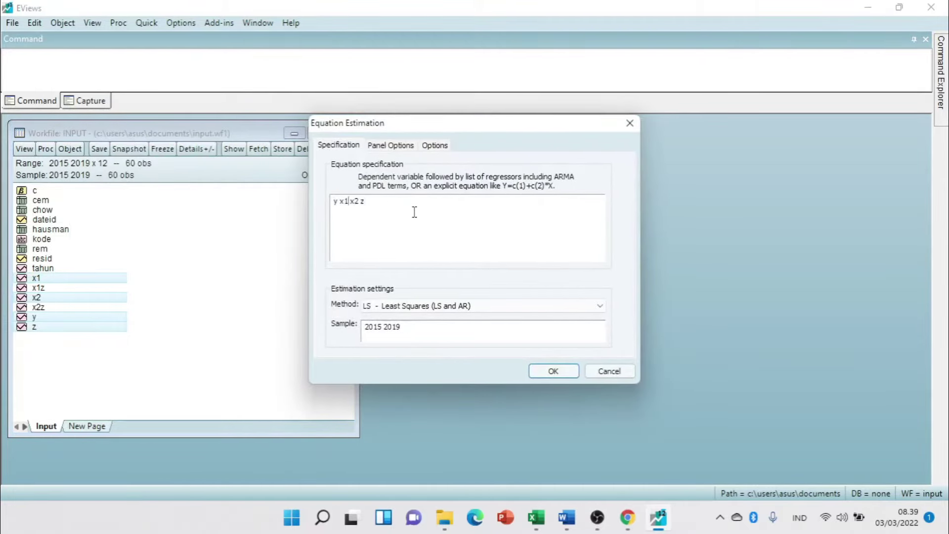
pyautogui.write('c')
# - Set the cross-section effects to Fixed, leaving period effects at None, and estimate the equation
pyautogui.click(395, 150)
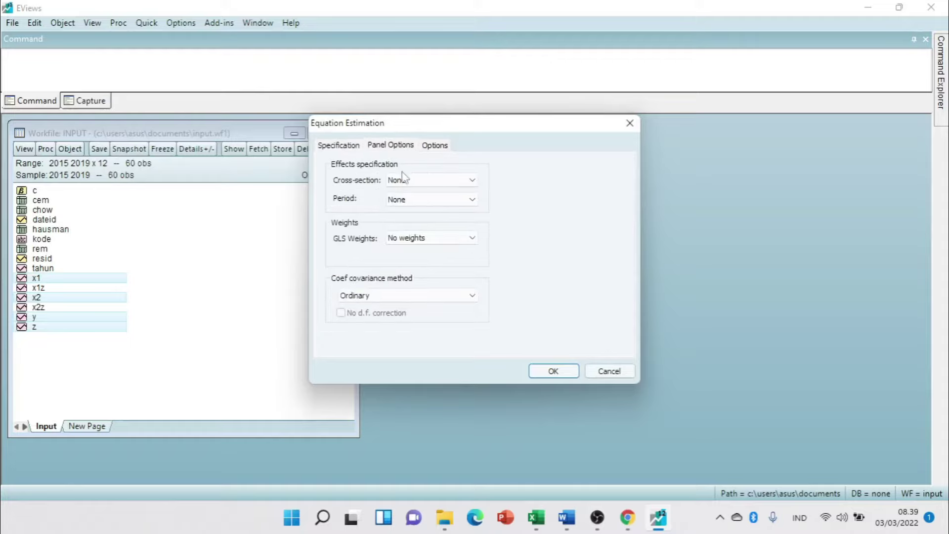
pyautogui.click(425, 180)
pyautogui.click(414, 200)
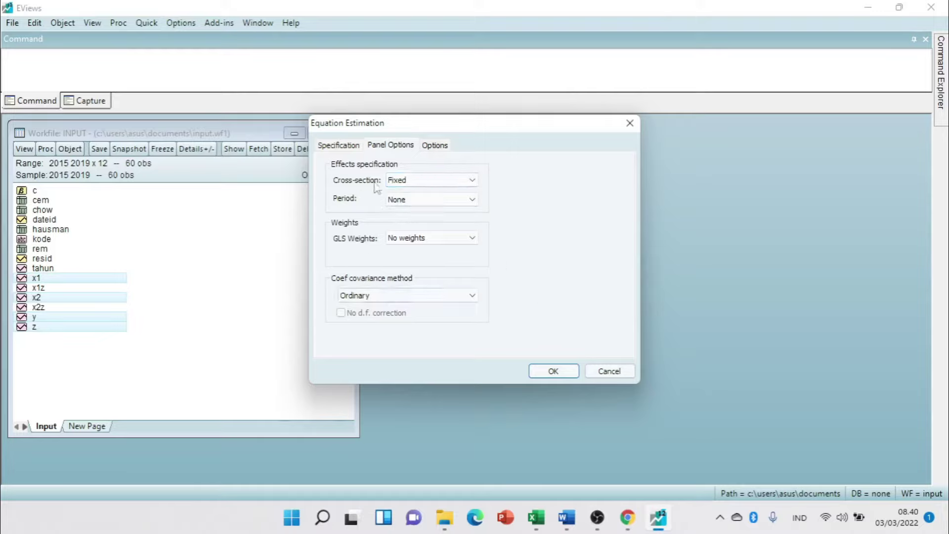
pyautogui.click(553, 371)
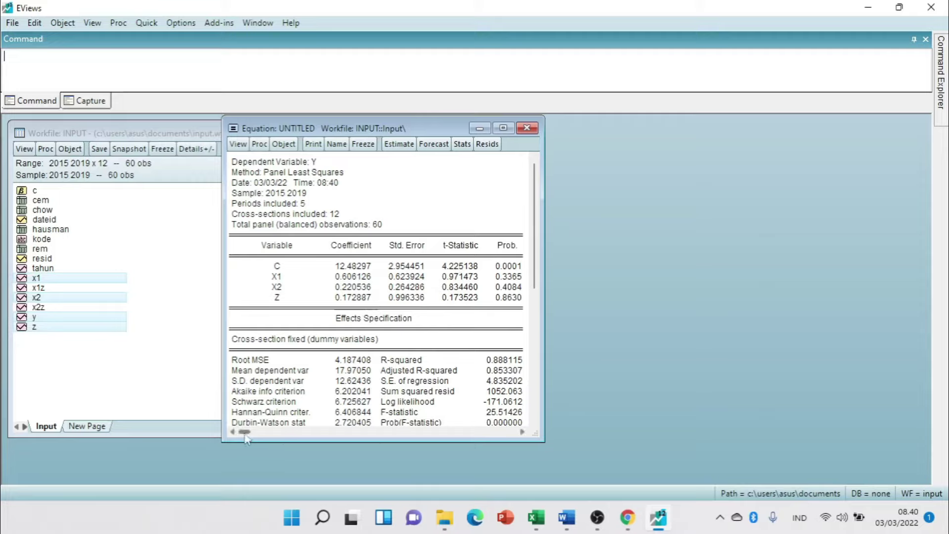
pyautogui.click(272, 434)
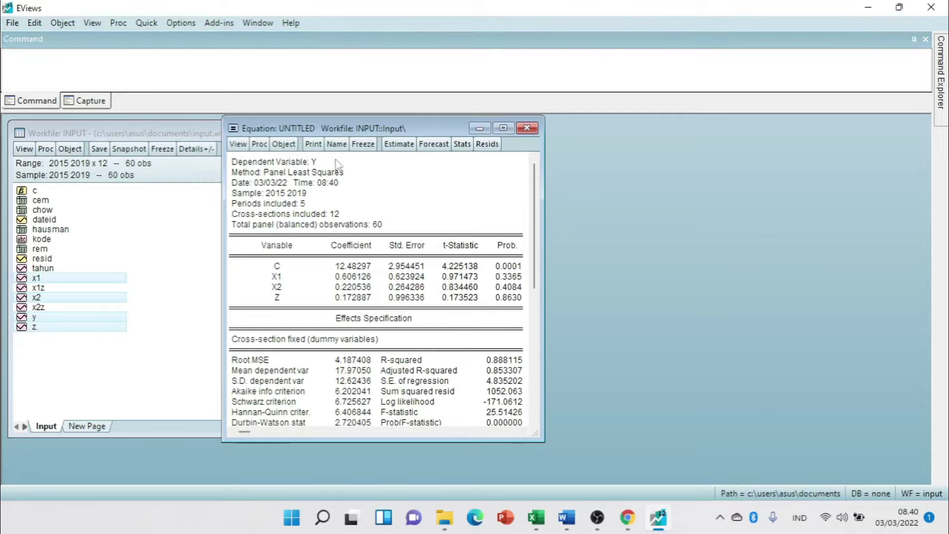
# - Name the fixed effects equation fem, close its window and select the fem object in the workfile
pyautogui.click(336, 144)
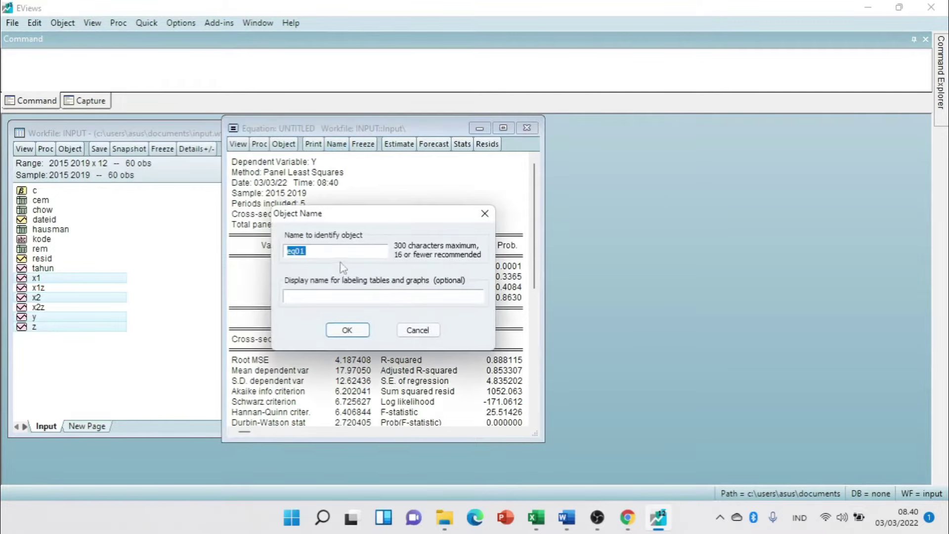
pyautogui.write('fem')
pyautogui.click(347, 331)
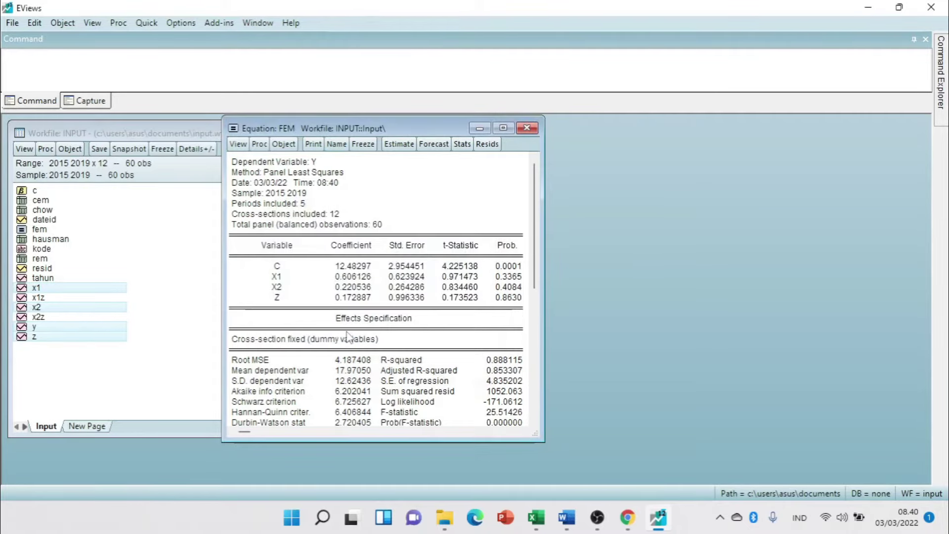
pyautogui.click(527, 128)
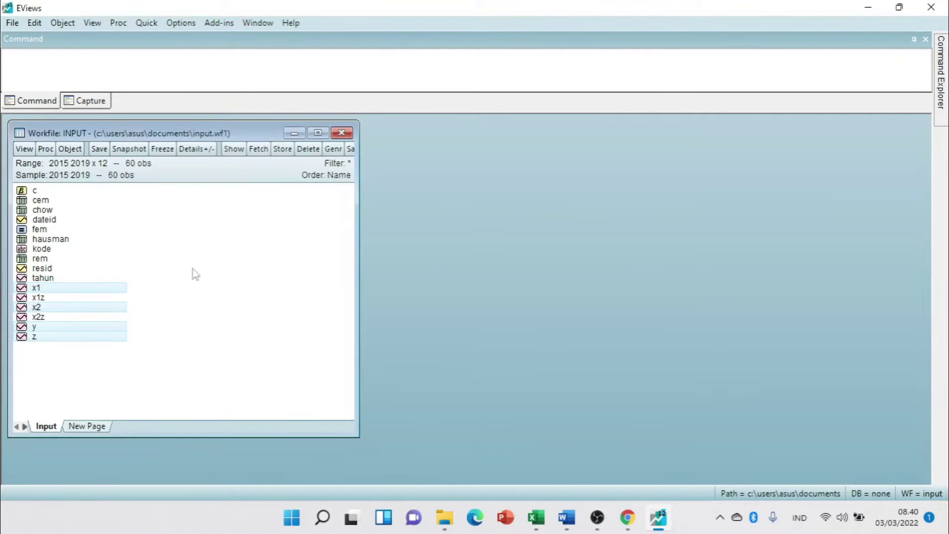
pyautogui.click(187, 253)
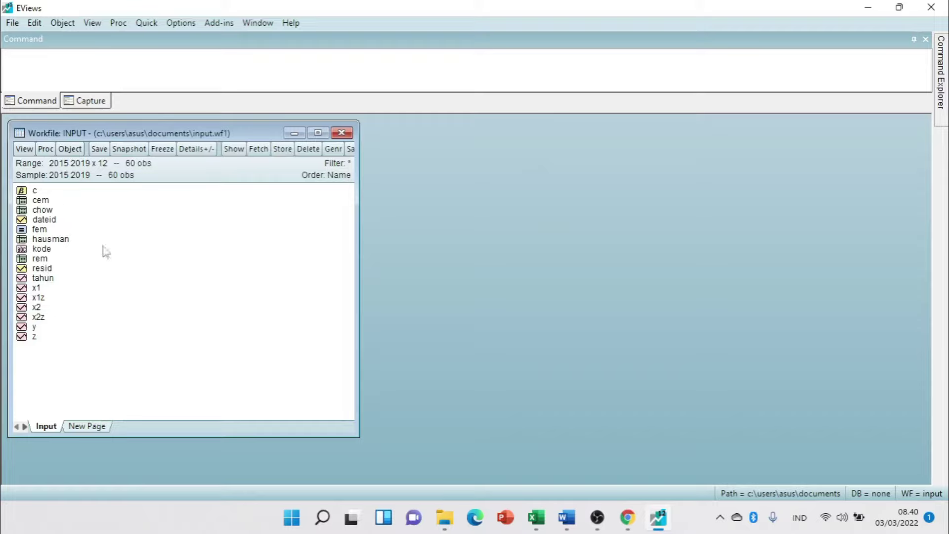
pyautogui.click(40, 230)
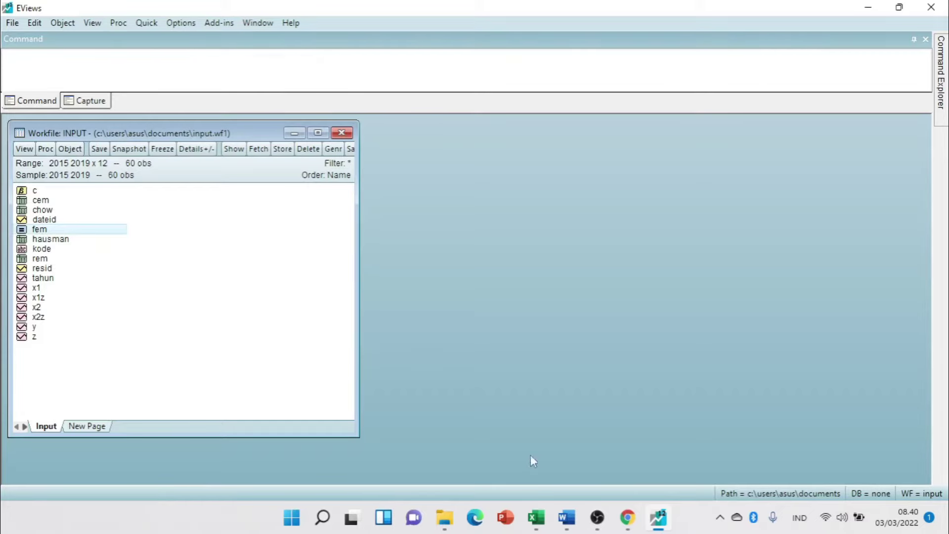
# - Switch to the LATIHAN MRA document in Word and read the UJI ASUMSI KLASIK section, highlighting the normality rule and the cited sources
pyautogui.moveTo(576, 522)
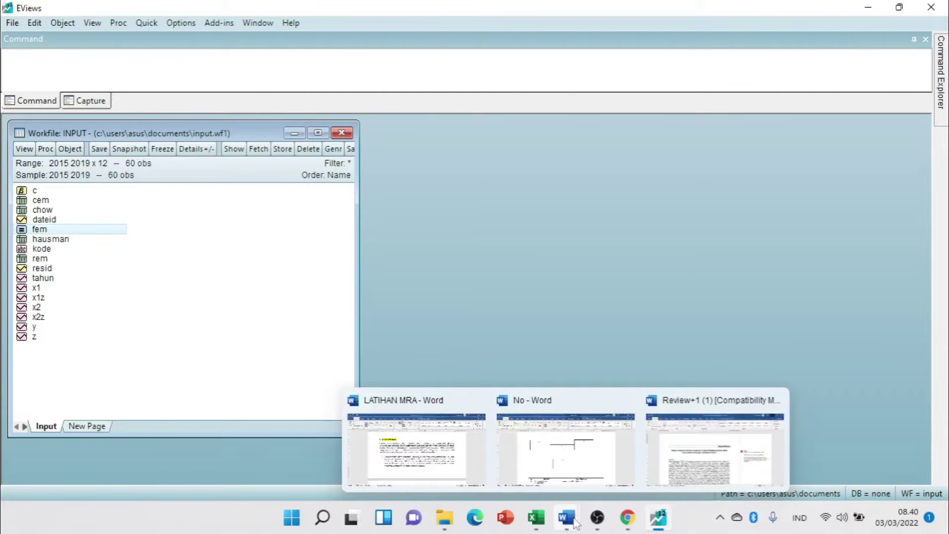
pyautogui.click(417, 472)
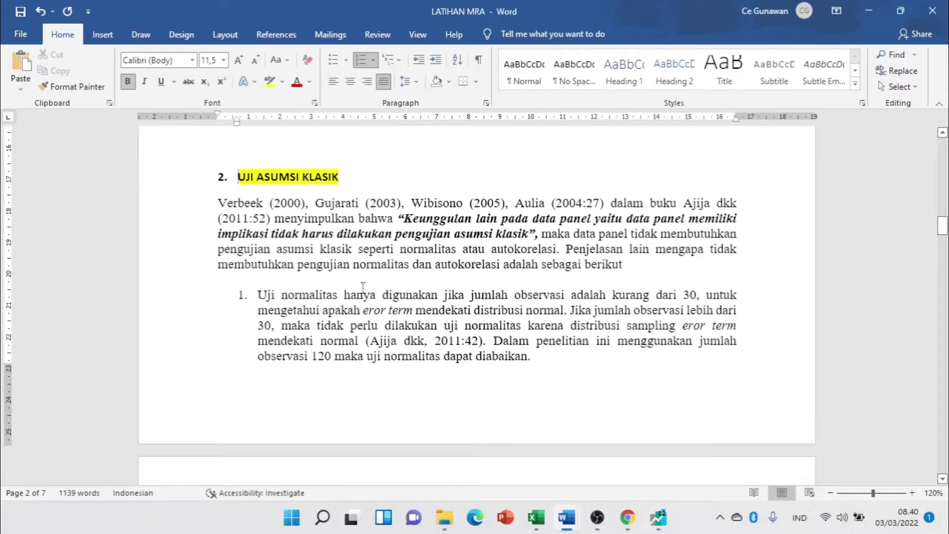
pyautogui.scroll(-2, 366, 284)
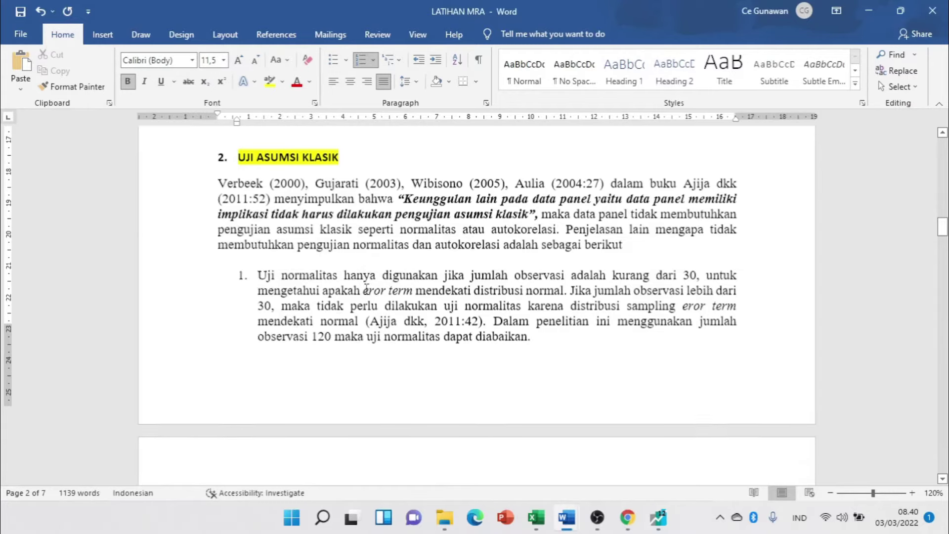
pyautogui.moveTo(261, 255); pyautogui.dragTo(654, 254)
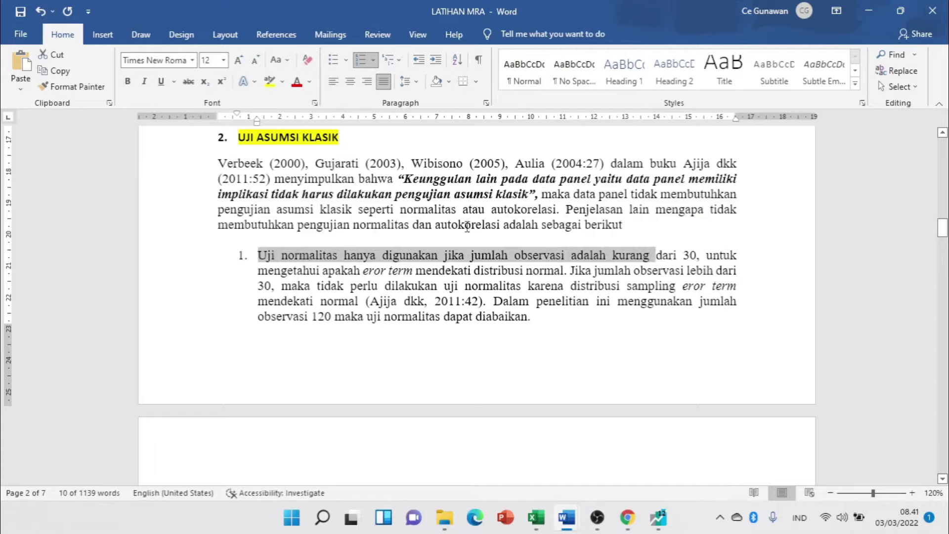
pyautogui.moveTo(216, 162); pyautogui.dragTo(277, 173)
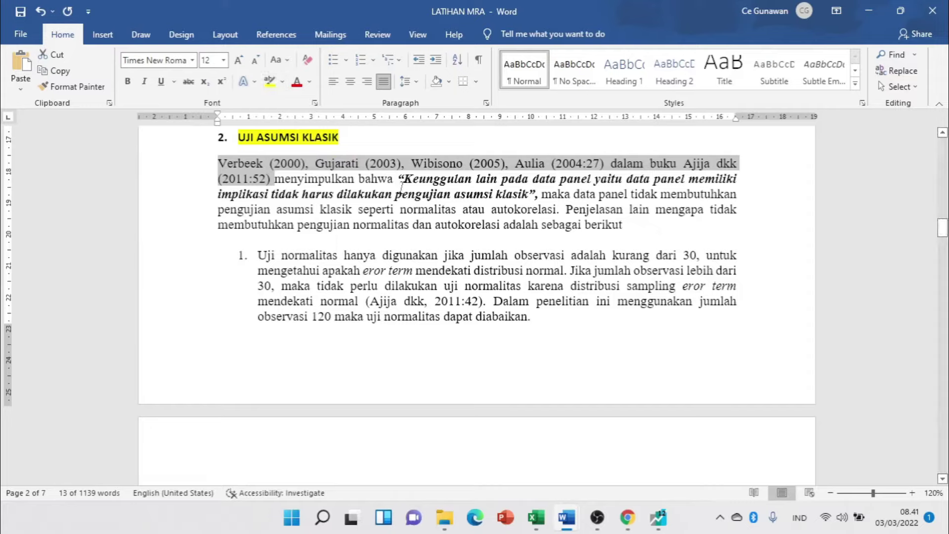
# - Review the UJI ASUMSI KLASIK section, including the opening citation on panel data and the normality and autocorrelation points
pyautogui.moveTo(219, 163); pyautogui.dragTo(394, 180)
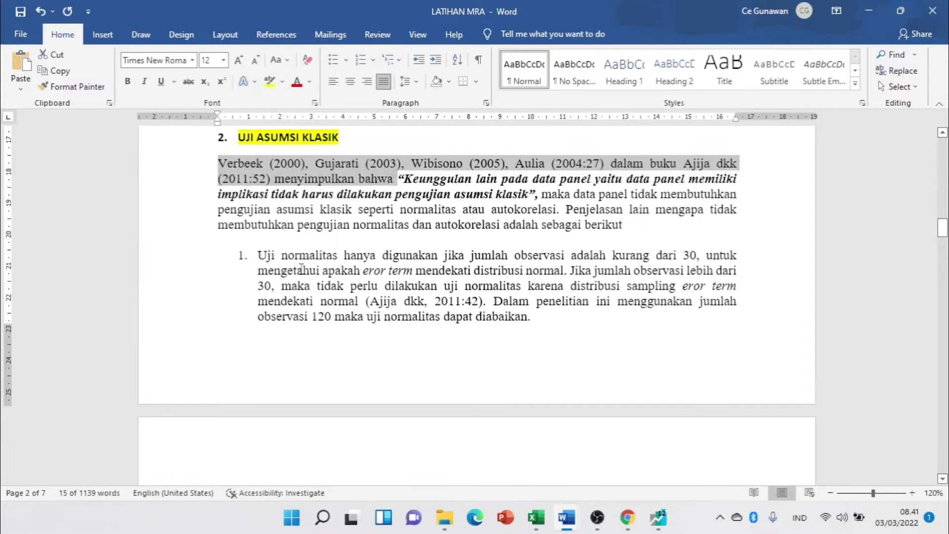
pyautogui.moveTo(266, 255); pyautogui.dragTo(341, 256)
pyautogui.scroll(-5, 228, 255)
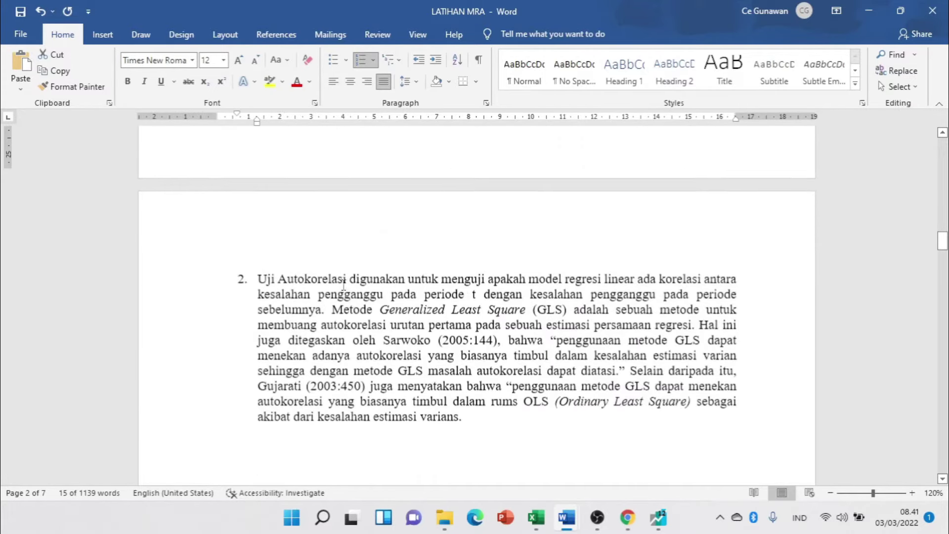
pyautogui.moveTo(256, 265); pyautogui.dragTo(349, 267)
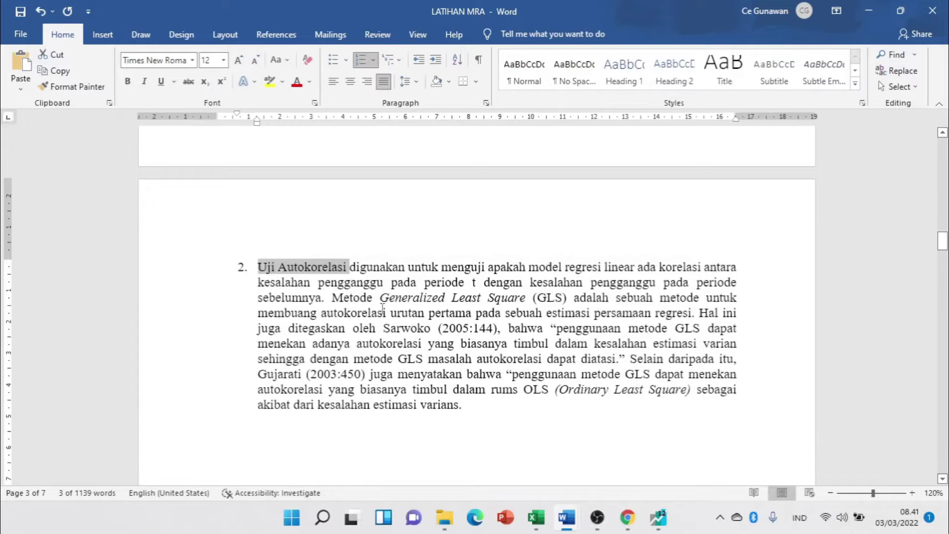
pyautogui.scroll(-12, 383, 309)
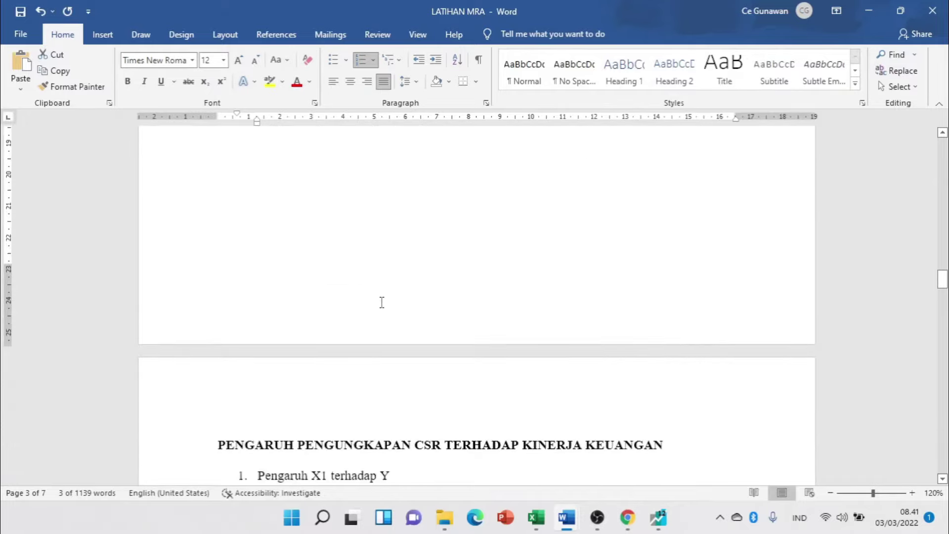
pyautogui.scroll(15, 381, 302)
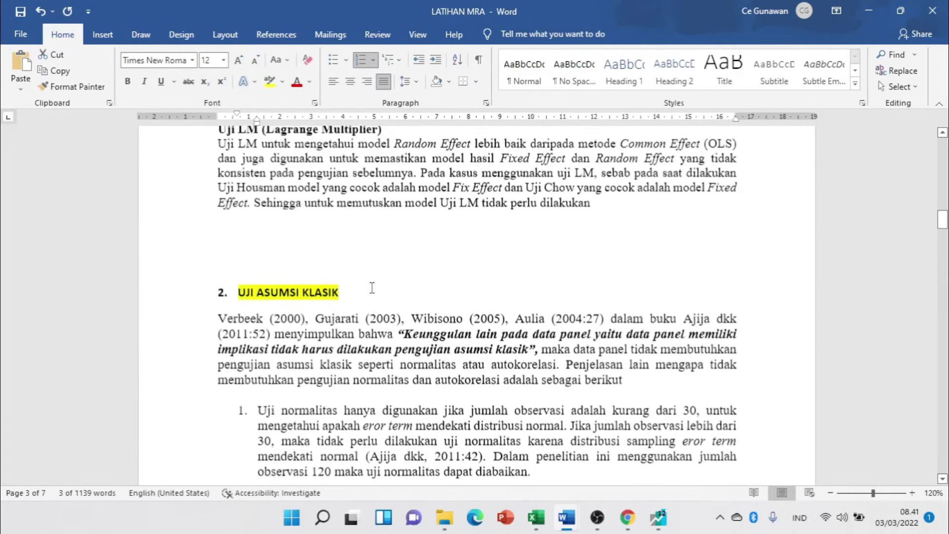
pyautogui.scroll(-5, 371, 288)
pyautogui.scroll(4, 368, 282)
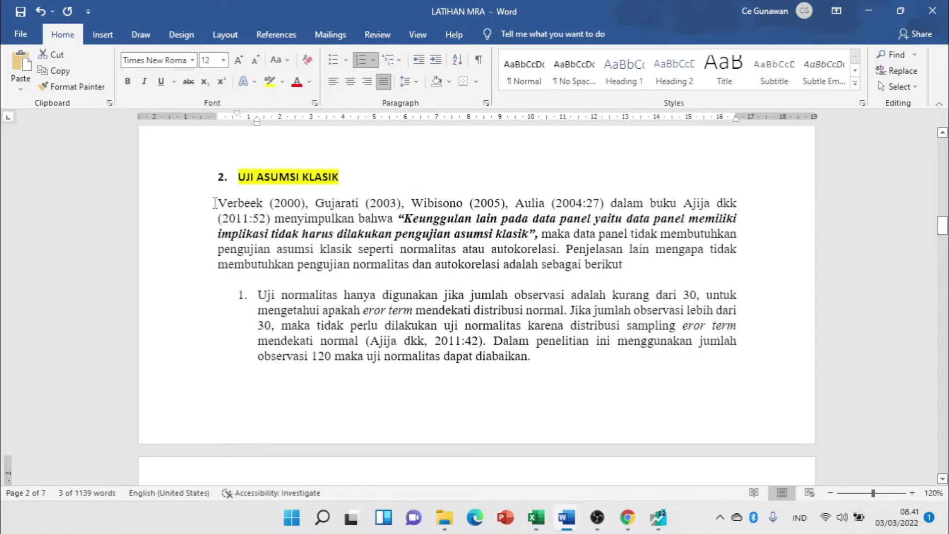
pyautogui.moveTo(214, 203); pyautogui.dragTo(528, 235)
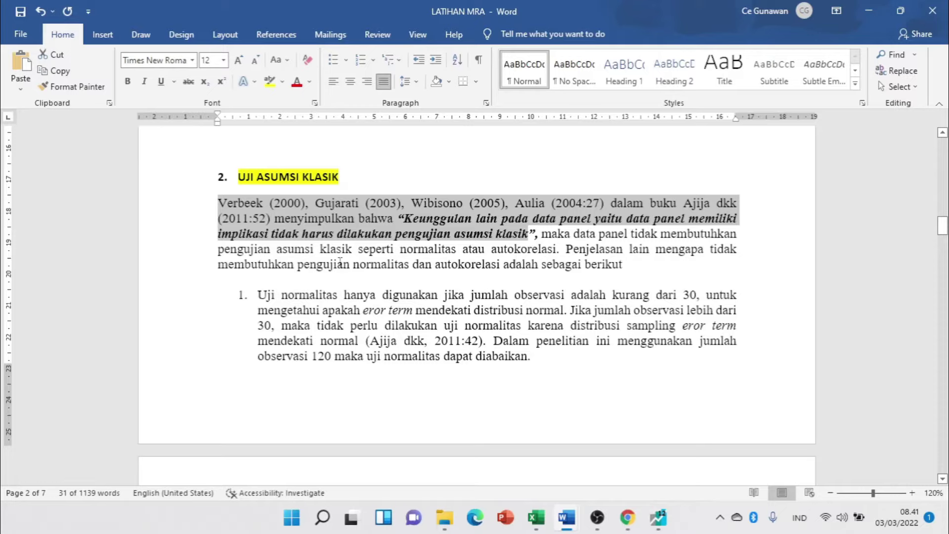
pyautogui.click(349, 192)
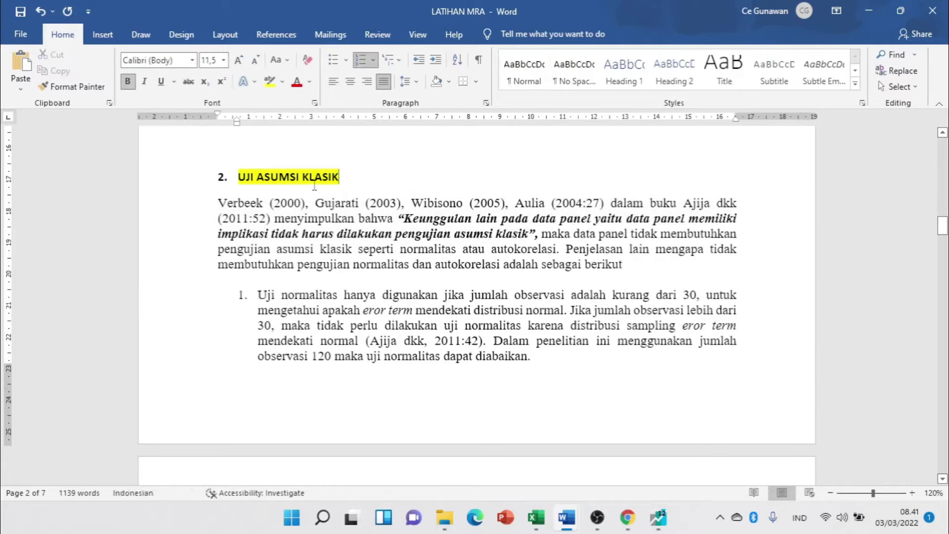
pyautogui.moveTo(219, 202); pyautogui.dragTo(472, 230)
pyautogui.click(350, 265)
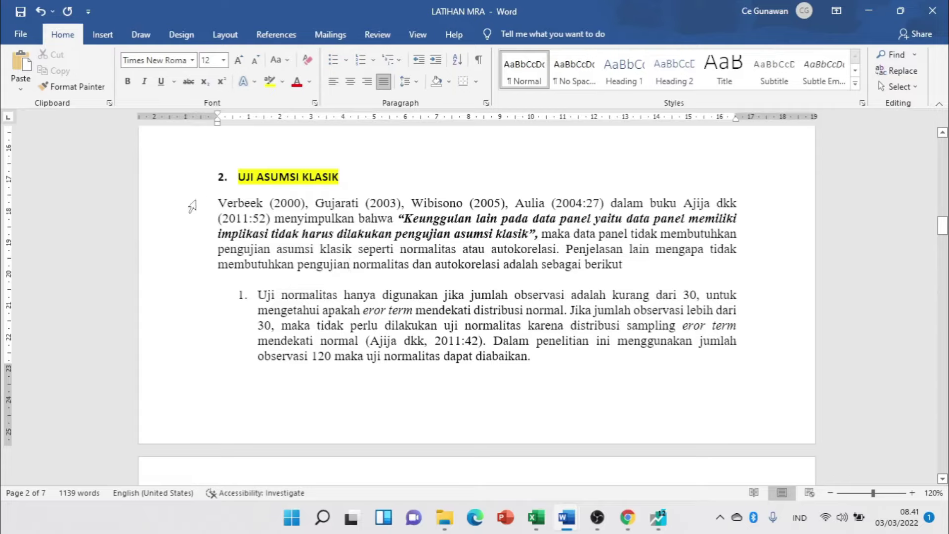
pyautogui.click(203, 187)
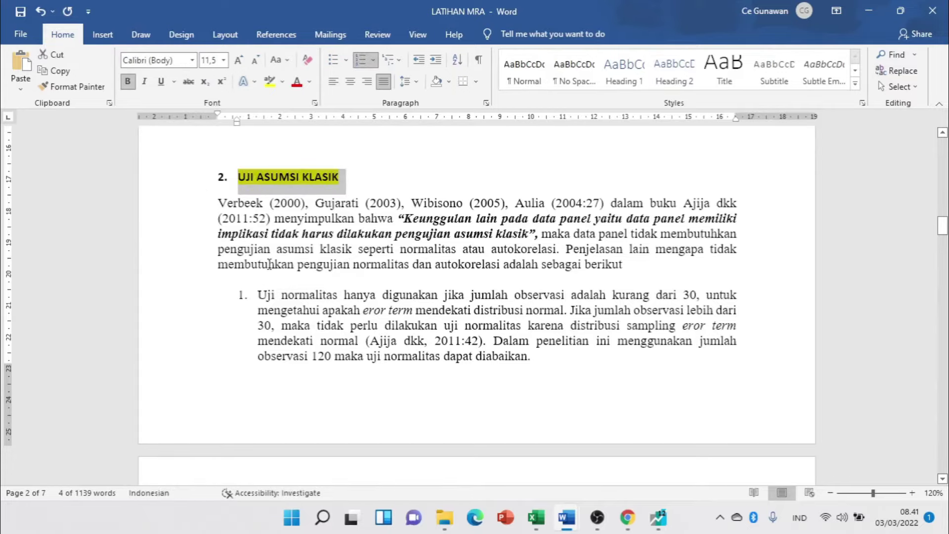
# - Replace the heading text after "PENGARUH" on page 4 with "X1 TEHADAP Z" and add blank lines beneath the heading
pyautogui.scroll(-15, 335, 257)
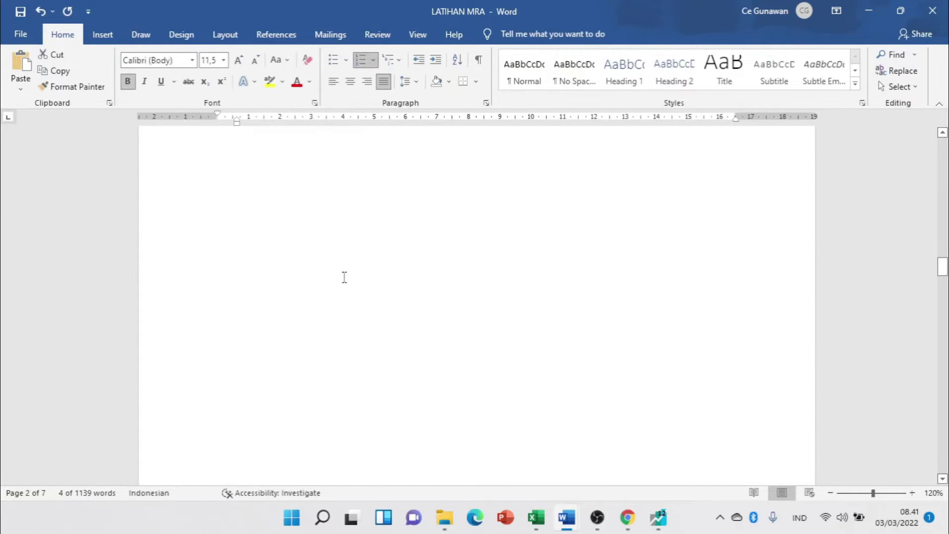
pyautogui.scroll(-4, 345, 281)
pyautogui.scroll(4, 345, 280)
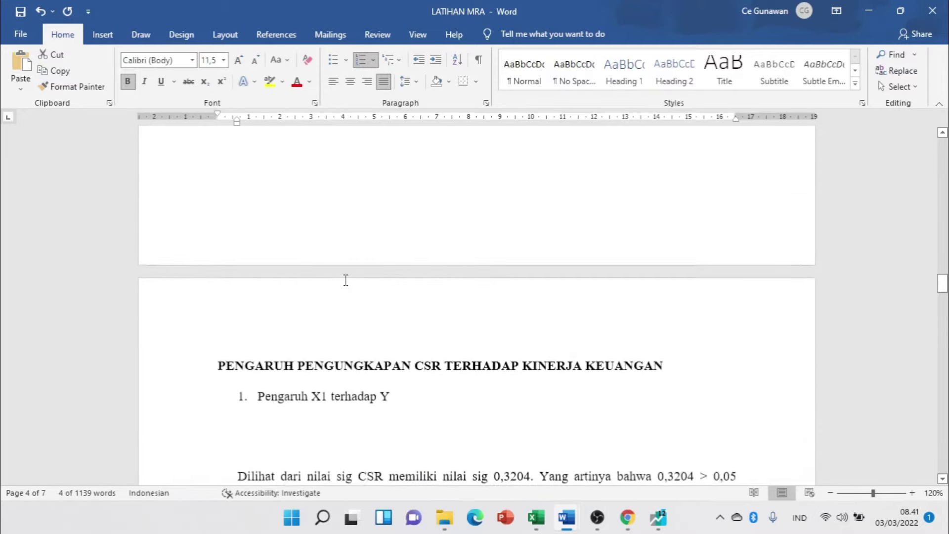
pyautogui.scroll(-5, 345, 278)
pyautogui.scroll(2, 345, 280)
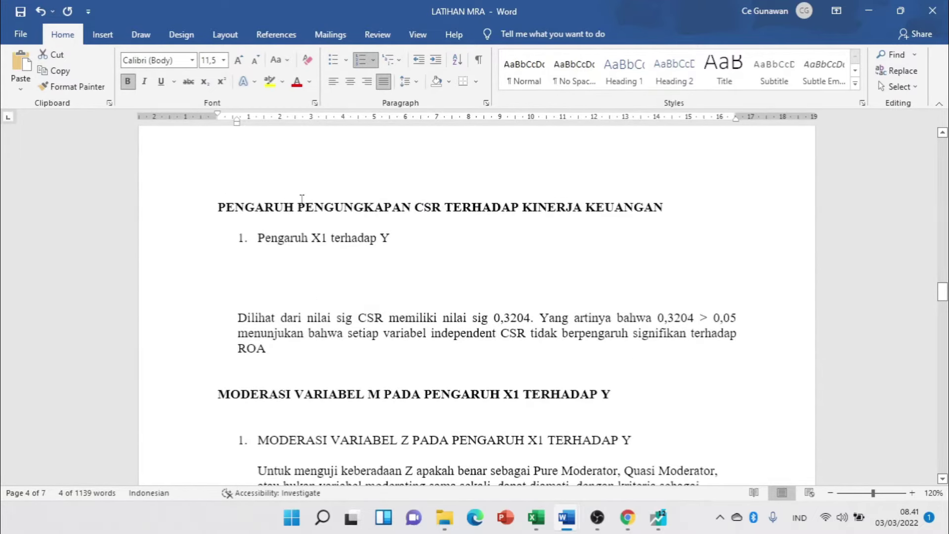
pyautogui.moveTo(301, 199); pyautogui.dragTo(680, 205)
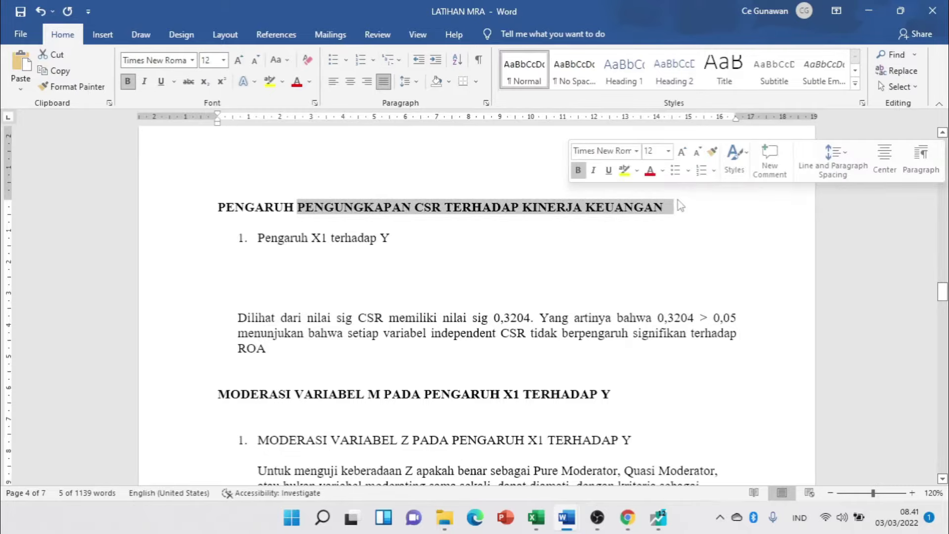
pyautogui.press('BackSpace')
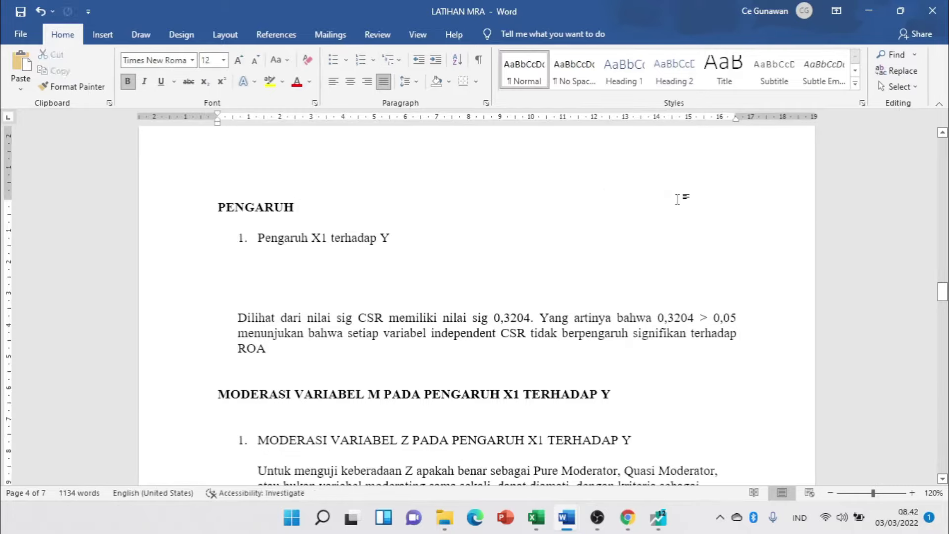
pyautogui.write('X1 TEHADAP Z')
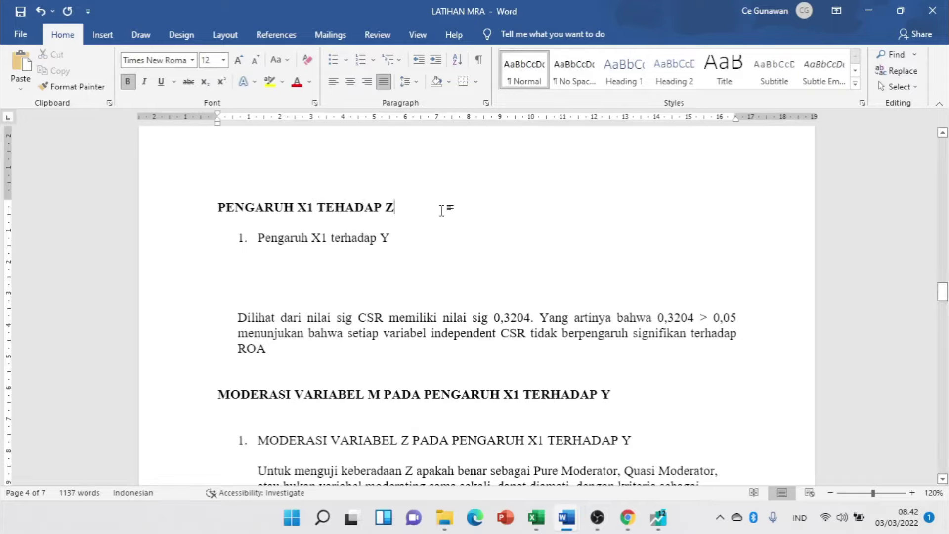
pyautogui.press('Return')
pyautogui.press('Return')
pyautogui.press('Return')
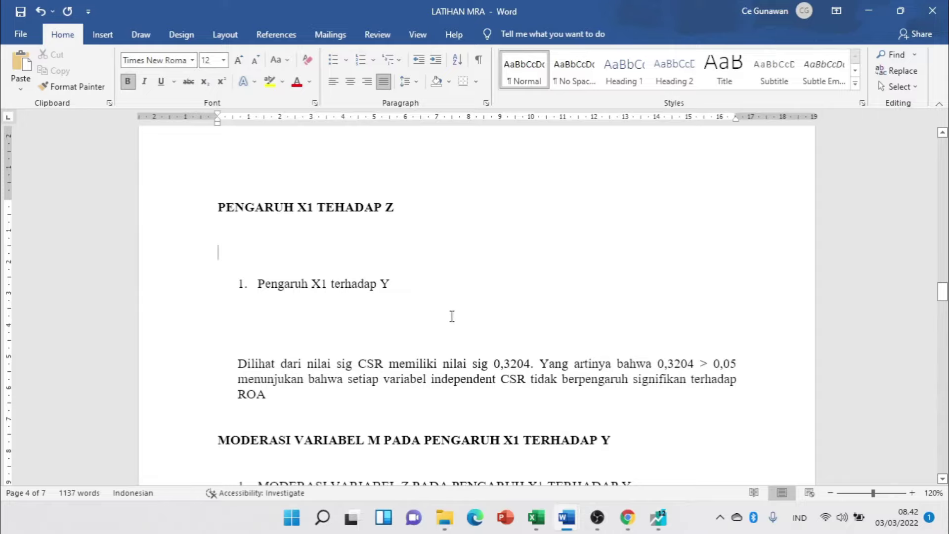
# - Re-examine the autocorrelation and classical assumption text, and return to the blank line under the "PENGARUH X1 TEHADAP Z" heading
pyautogui.scroll(6, 440, 309)
pyautogui.scroll(5, 440, 309)
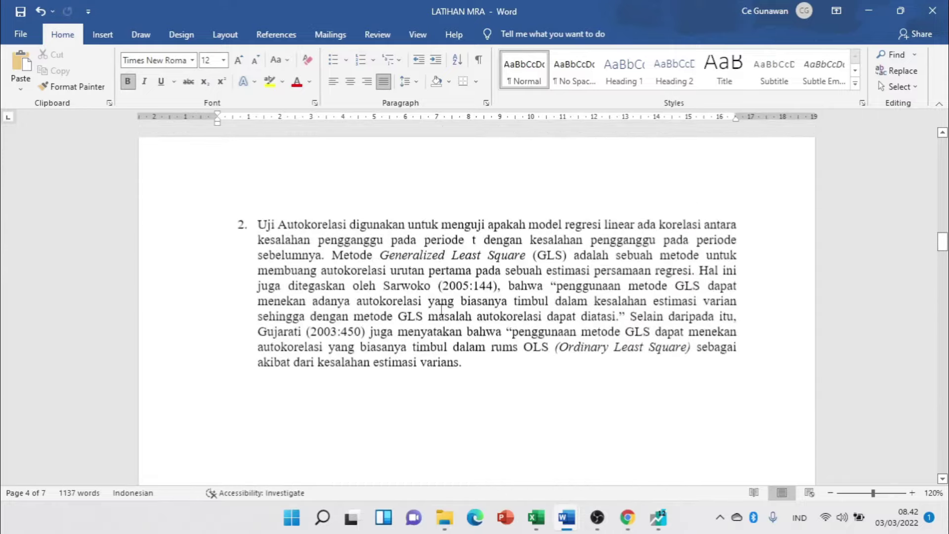
pyautogui.scroll(-1, 448, 308)
pyautogui.scroll(-1, 450, 309)
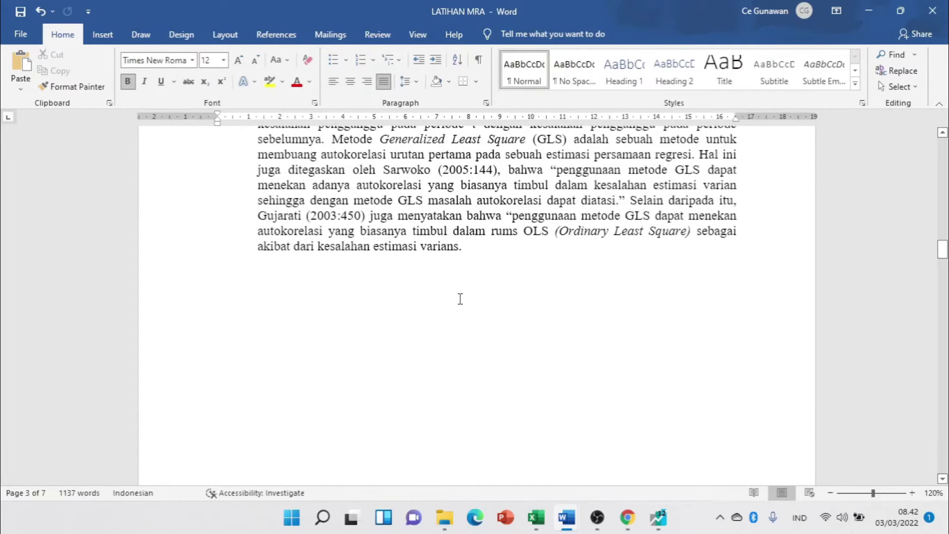
pyautogui.scroll(7, 459, 298)
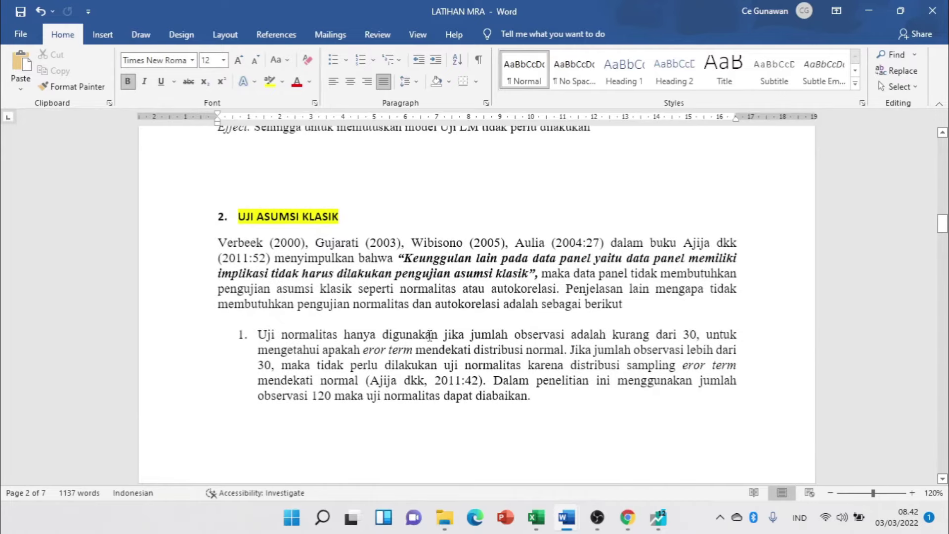
pyautogui.scroll(-15, 429, 335)
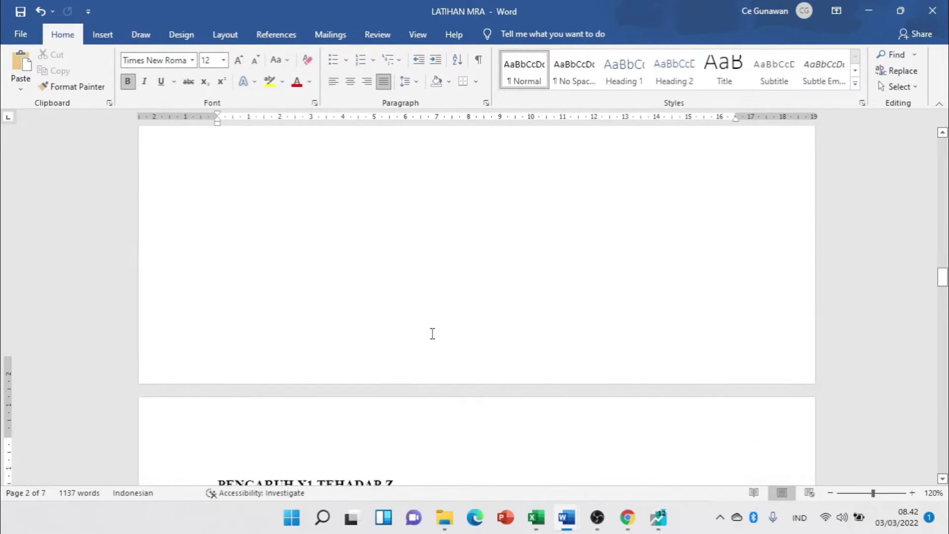
pyautogui.scroll(-4, 433, 334)
pyautogui.click(420, 329)
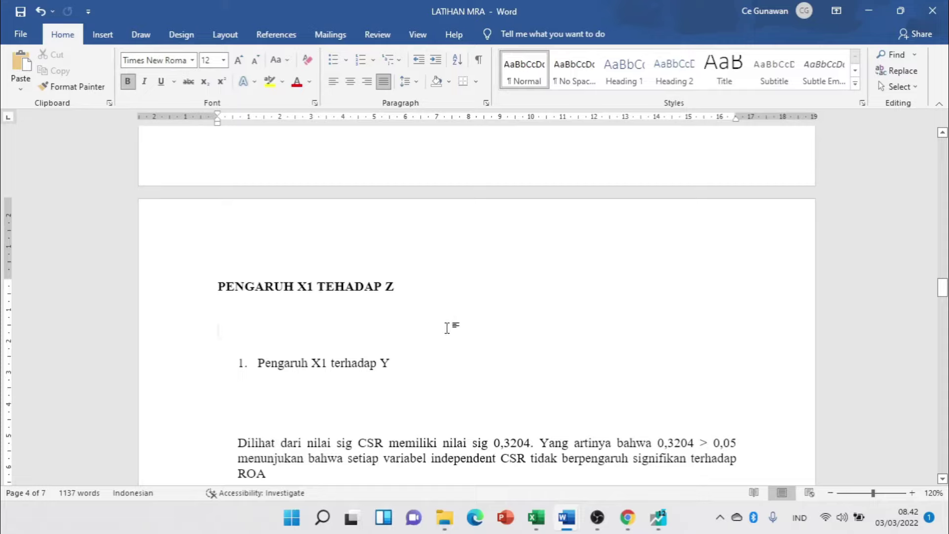
# - Switch to the DATA LATIHAN MRA workbook in Excel and copy the diagram's X1, X2, Z and Y boxes with their arrows
pyautogui.moveTo(543, 517)
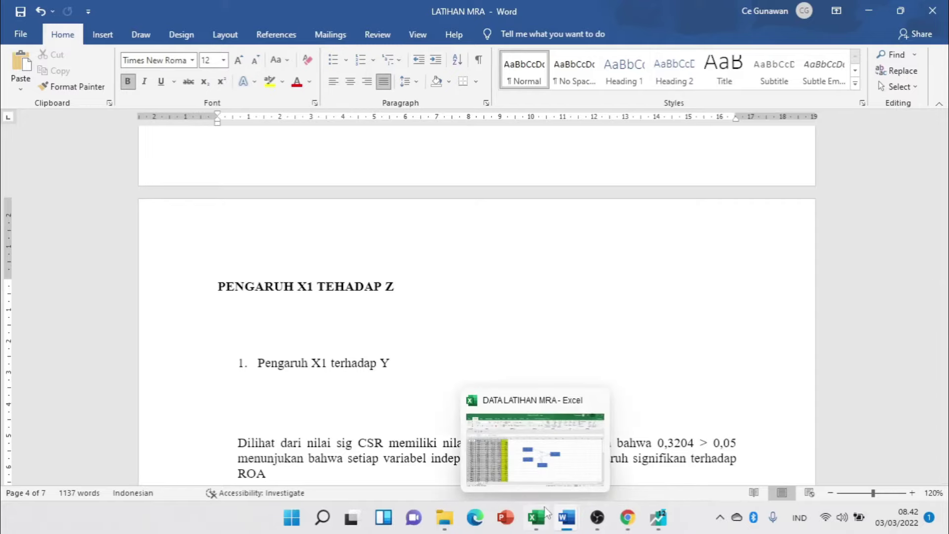
pyautogui.click(542, 457)
pyautogui.click(437, 250)
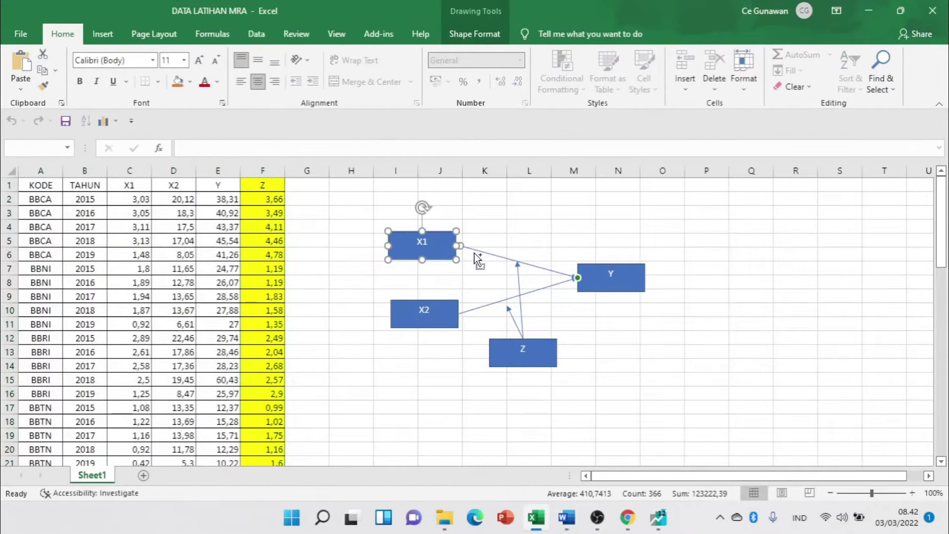
pyautogui.keyDown('shift'); pyautogui.click(437, 324); pyautogui.keyUp('shift')
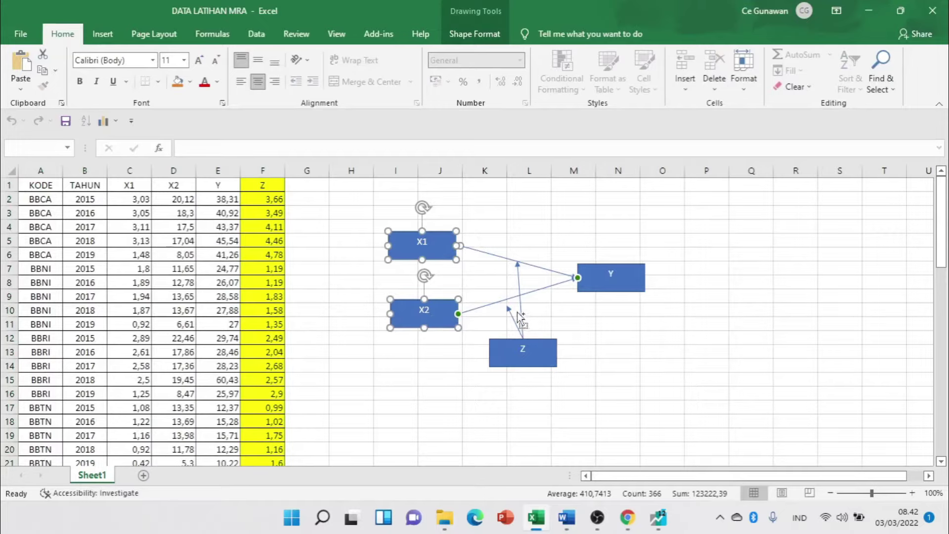
pyautogui.keyDown('shift'); pyautogui.click(521, 319); pyautogui.keyUp('shift')
pyautogui.keyDown('shift'); pyautogui.click(514, 324); pyautogui.keyUp('shift')
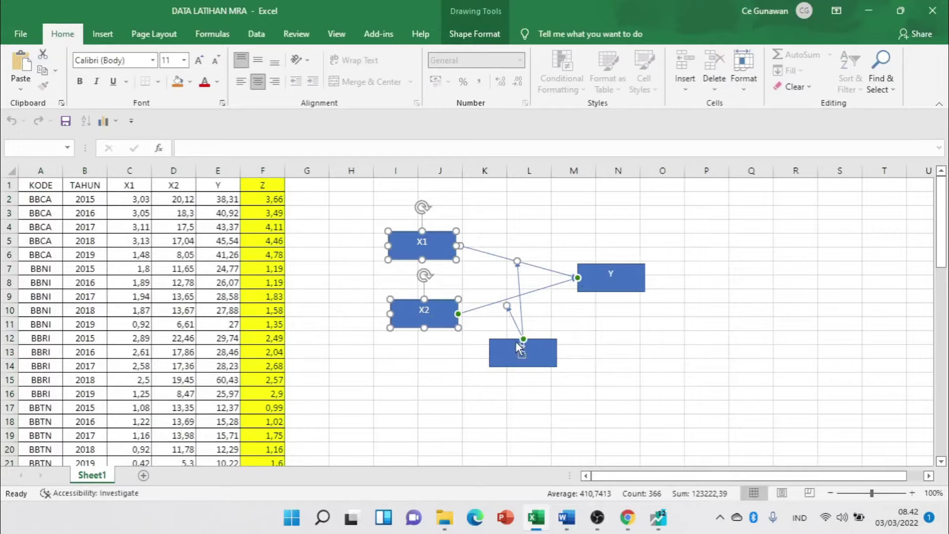
pyautogui.keyDown('shift'); pyautogui.click(522, 348); pyautogui.keyUp('shift')
pyautogui.keyDown('shift'); pyautogui.click(609, 285); pyautogui.keyUp('shift')
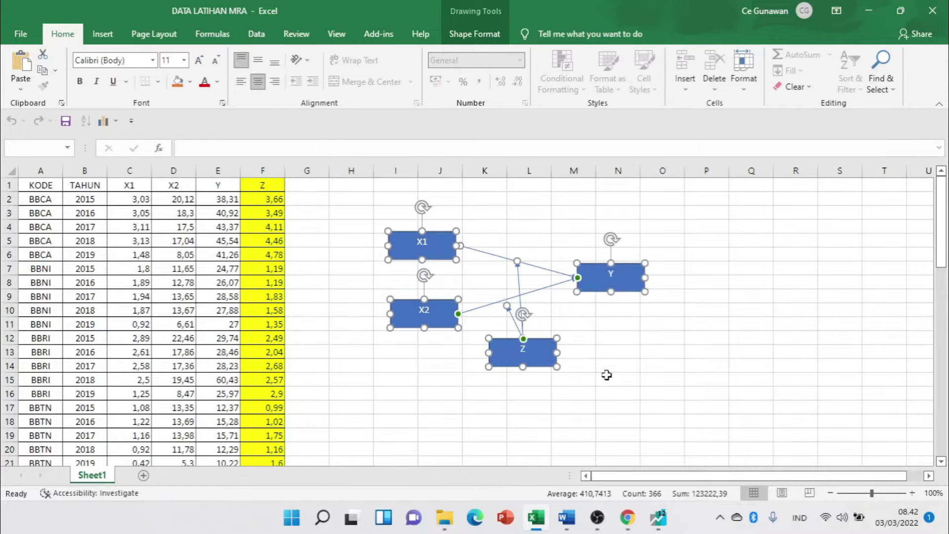
# - Switch back to the Word document and paste the copied diagram under the "PENGARUH X1 TEHADAP Z" heading
pyautogui.hotkey('alt', 'Tab')
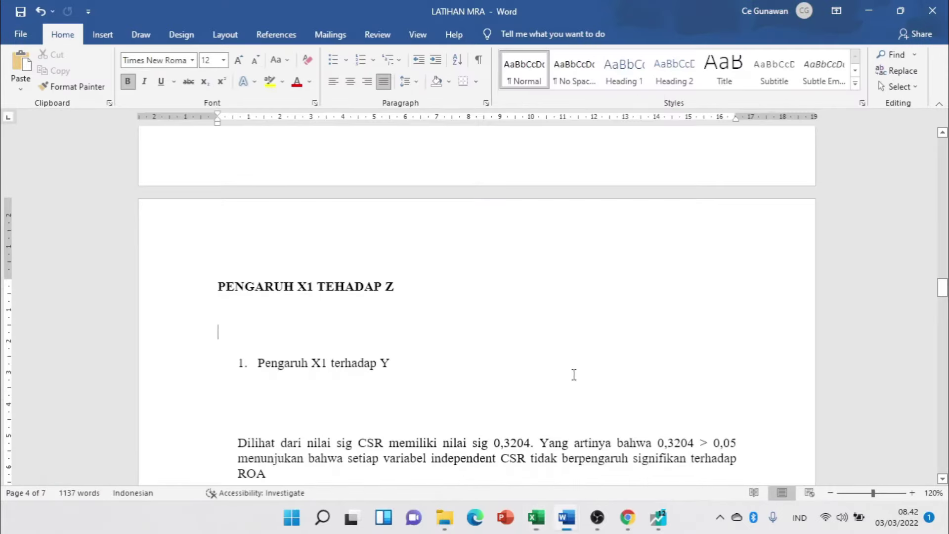
pyautogui.hotkey('ctrl', 'v')
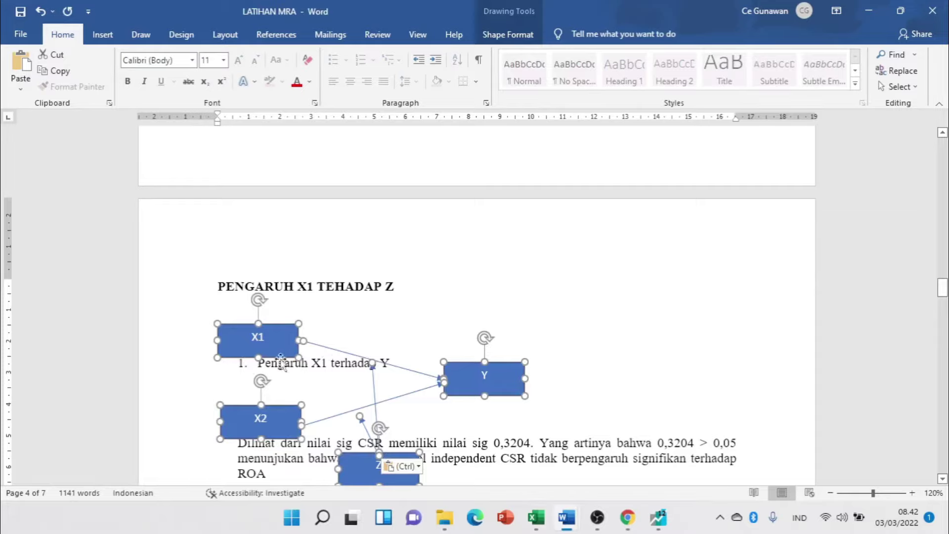
pyautogui.click(737, 279)
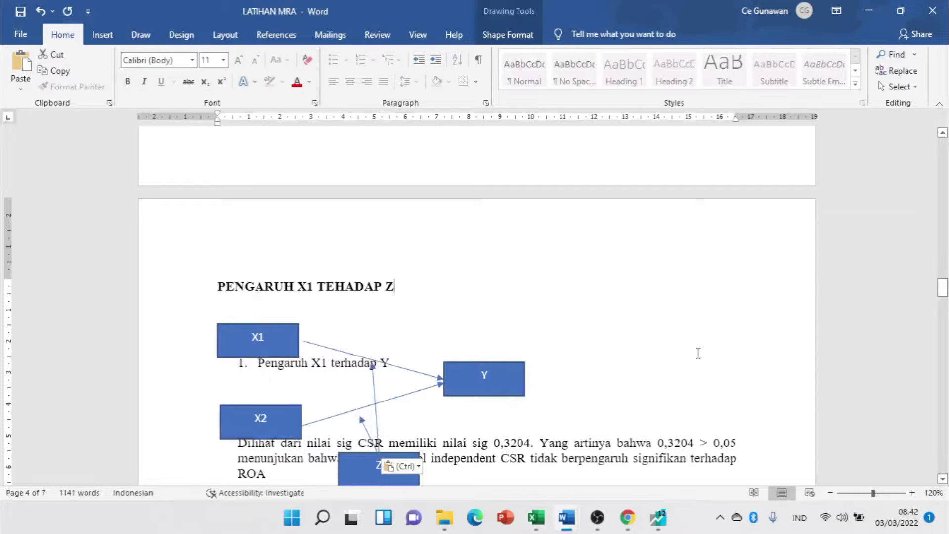
# - Try to move the "Pengaruh X1 terhadap Y" list item below the diagram by inserting empty numbered lines above it
pyautogui.scroll(-3, 567, 361)
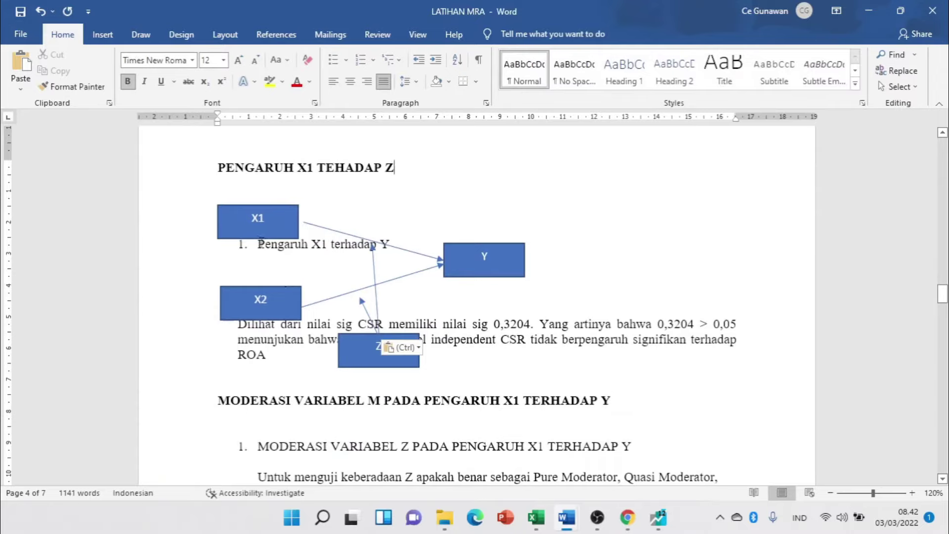
pyautogui.click(258, 243)
pyautogui.press('Return')
pyautogui.press('Return')
pyautogui.press('Return')
pyautogui.press('Return')
pyautogui.press('Return')
pyautogui.press('Return')
pyautogui.press('Return')
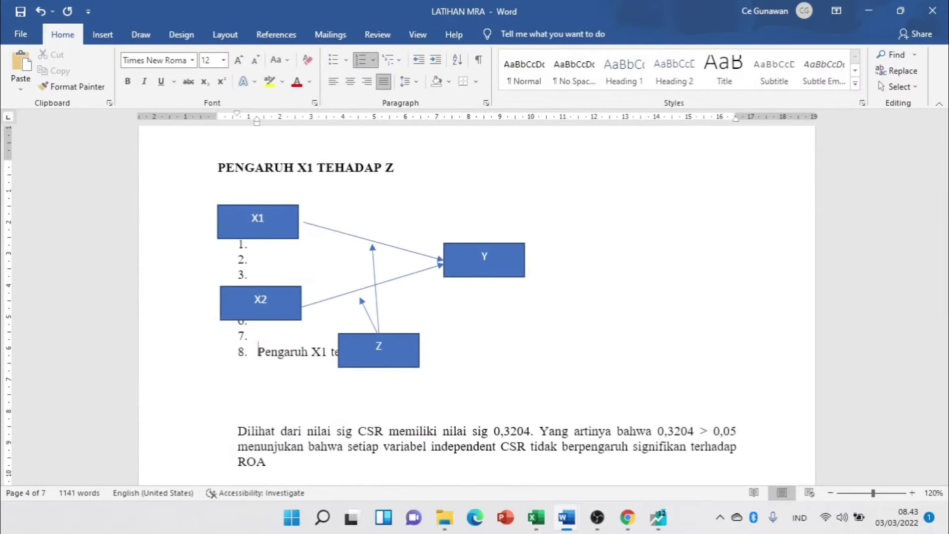
pyautogui.press('Return')
pyautogui.press('Return')
# - Delete the empty numbered lines above "Pengaruh X1 terhadap Y" and remove the list numbering from that line
pyautogui.press('BackSpace')
pyautogui.press('BackSpace')
pyautogui.press('BackSpace')
pyautogui.press('BackSpace')
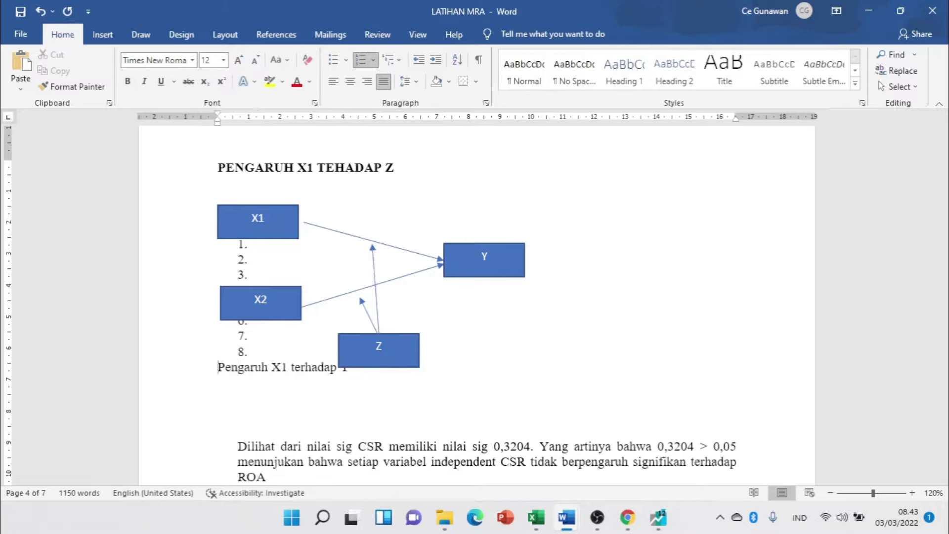
pyautogui.press('BackSpace')
pyautogui.press('BackSpace')
pyautogui.press('BackSpace')
pyautogui.press('BackSpace')
pyautogui.press('BackSpace')
pyautogui.press('BackSpace')
pyautogui.press('BackSpace')
pyautogui.press('BackSpace')
pyautogui.press('BackSpace')
pyautogui.press('BackSpace')
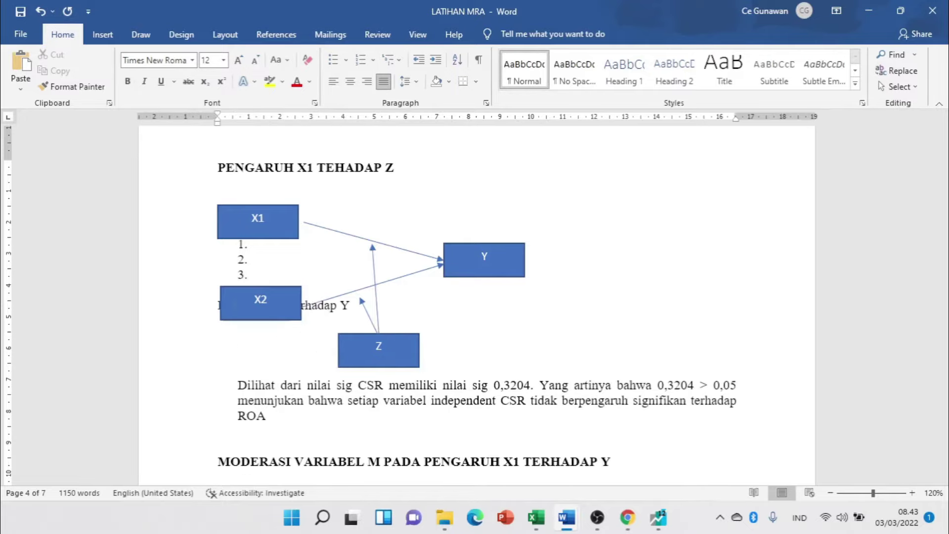
pyautogui.press('BackSpace')
pyautogui.press('BackSpace')
pyautogui.press('BackSpace')
pyautogui.press('BackSpace')
pyautogui.press('BackSpace')
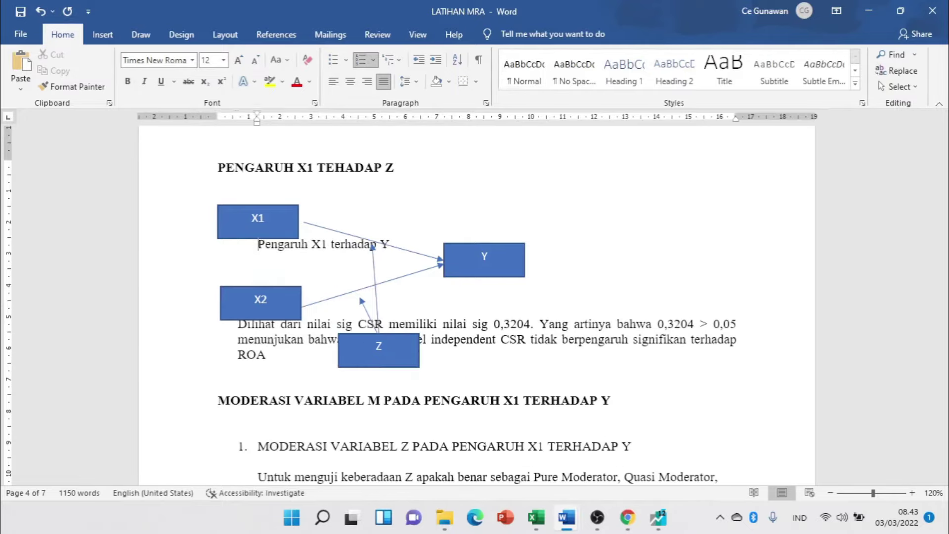
# - Move the "Pengaruh X1 terhadap Y" line to the left margin and push it below the diagram with empty lines
pyautogui.press('BackSpace')
pyautogui.press('Return')
pyautogui.press('Return')
pyautogui.press('Return')
pyautogui.press('Return')
pyautogui.press('Return')
pyautogui.press('Return')
pyautogui.press('Return')
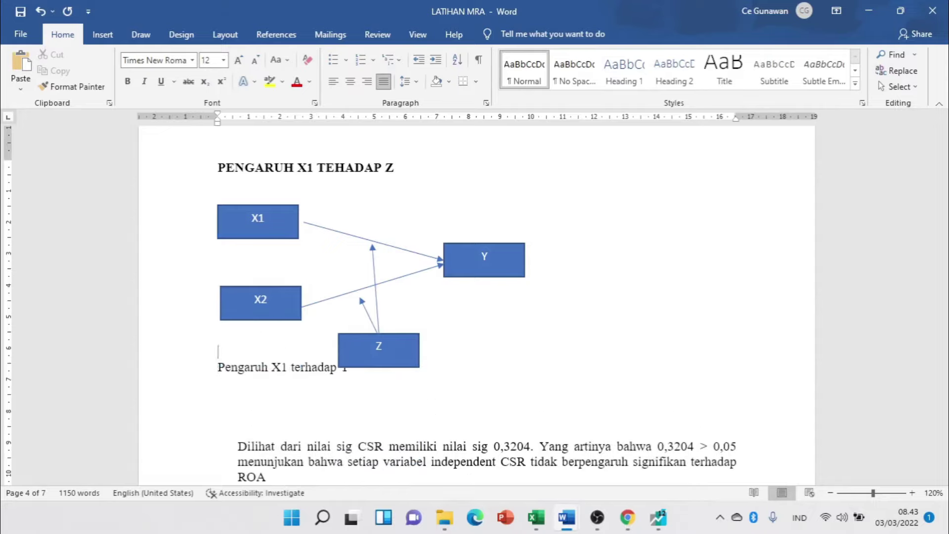
pyautogui.press('Return')
pyautogui.press('Return')
pyautogui.press('Return')
pyautogui.press('Return')
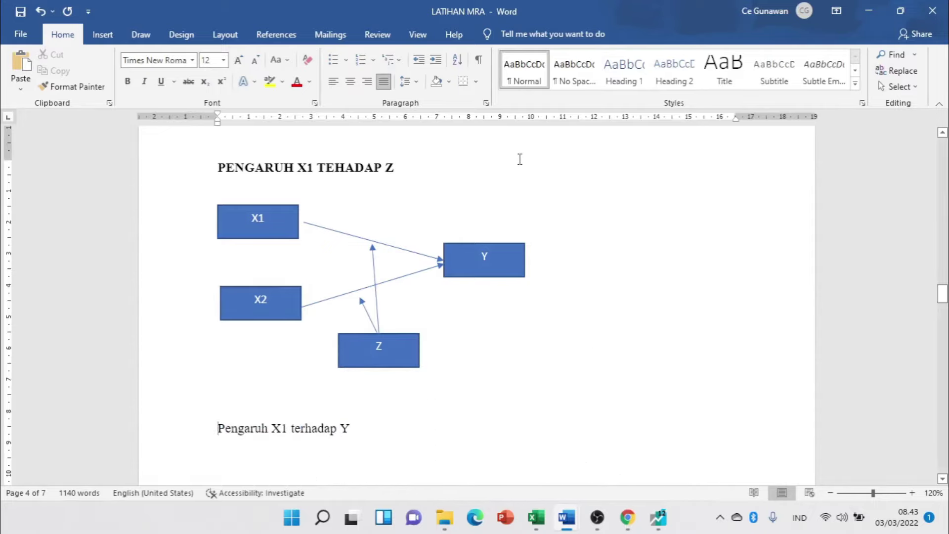
# - Delete the "Pengaruh X1 terhadap Y" line and the CSR significance paragraph between the diagram and the "MODERASI VARIABEL M" heading
pyautogui.scroll(-5, 538, 292)
pyautogui.scroll(4, 522, 298)
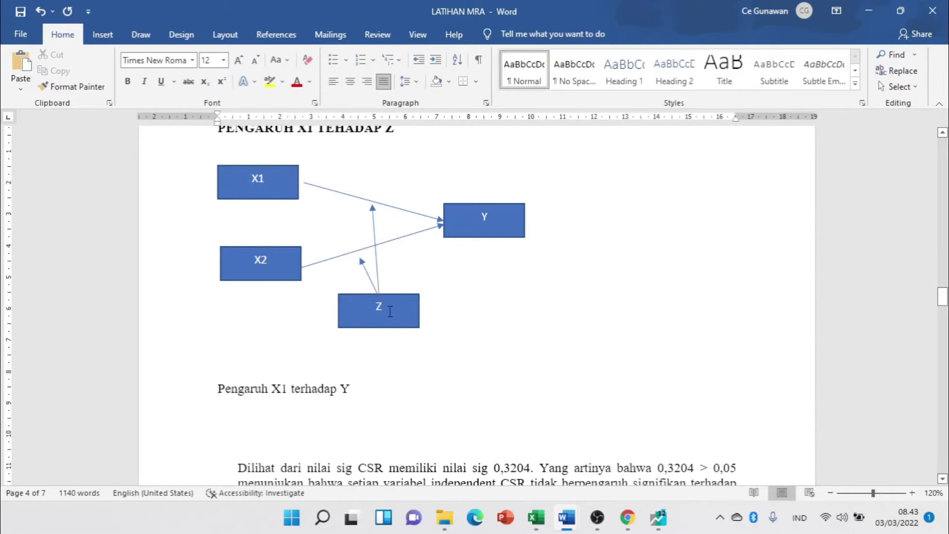
pyautogui.scroll(-5, 390, 311)
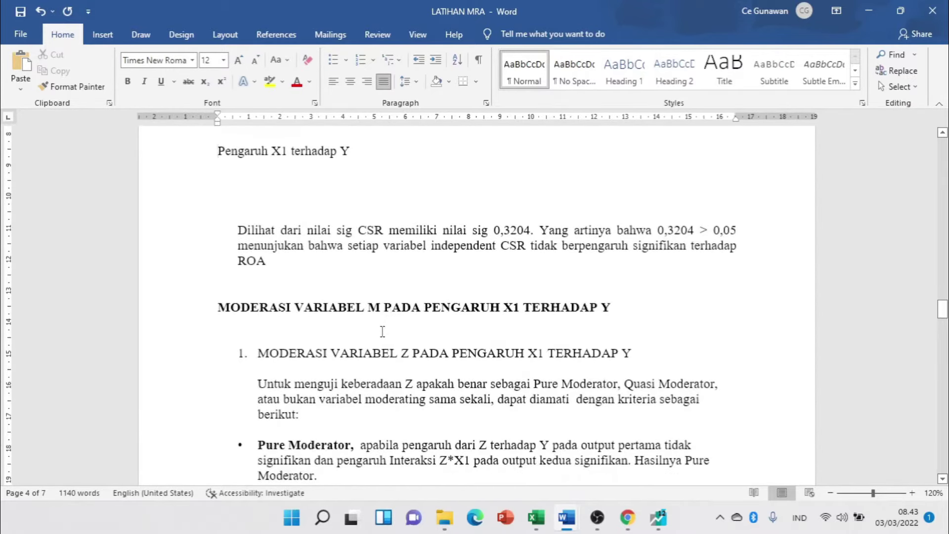
pyautogui.scroll(-2, 380, 328)
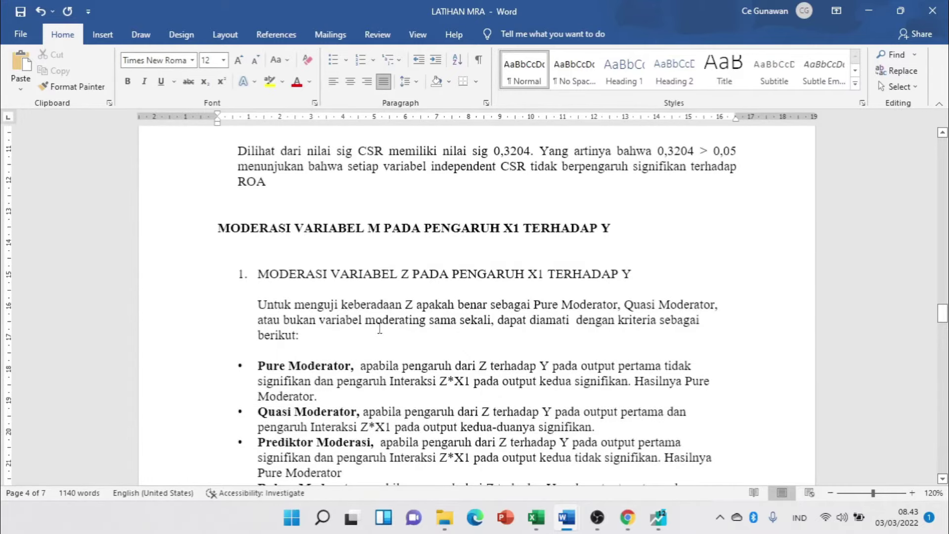
pyautogui.scroll(5, 379, 328)
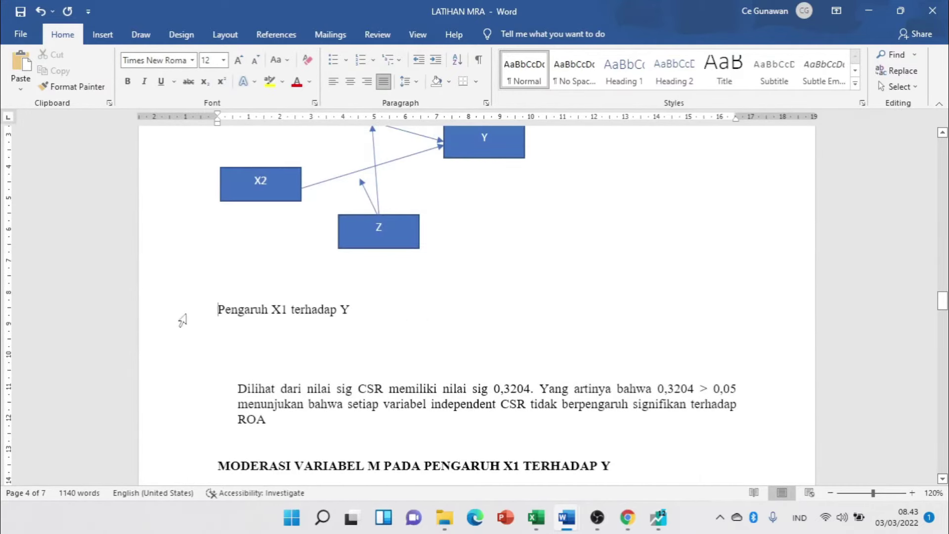
pyautogui.moveTo(189, 311); pyautogui.dragTo(198, 426)
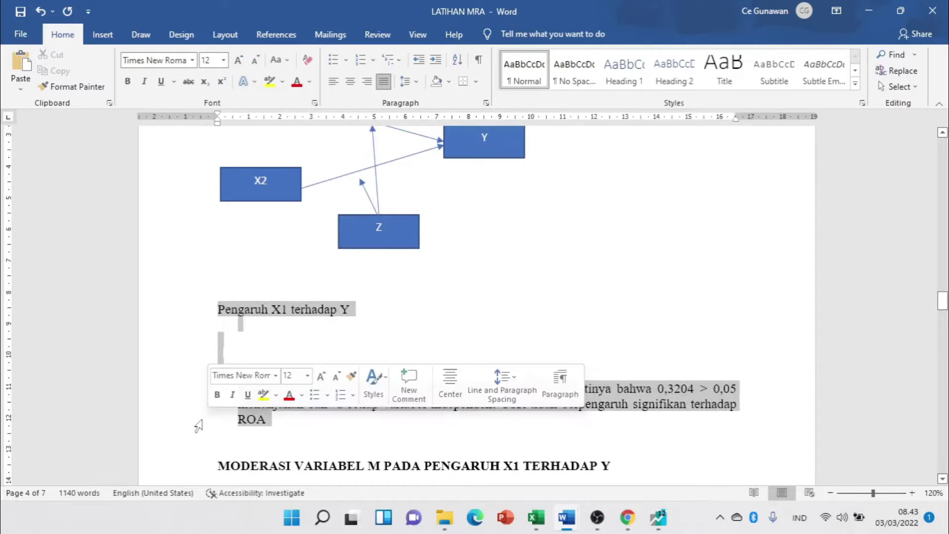
pyautogui.press('Delete')
pyautogui.scroll(3, 333, 317)
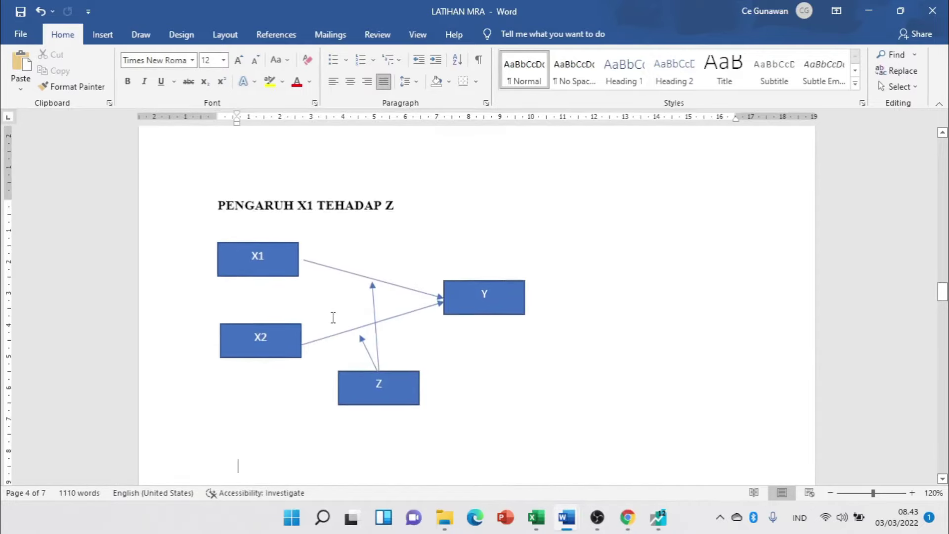
# - Remove the surplus empty lines between the diagram and the "MODERASI VARIABEL M PADA PENGARUH X1 TERHADAP Y" heading
pyautogui.scroll(-2, 333, 317)
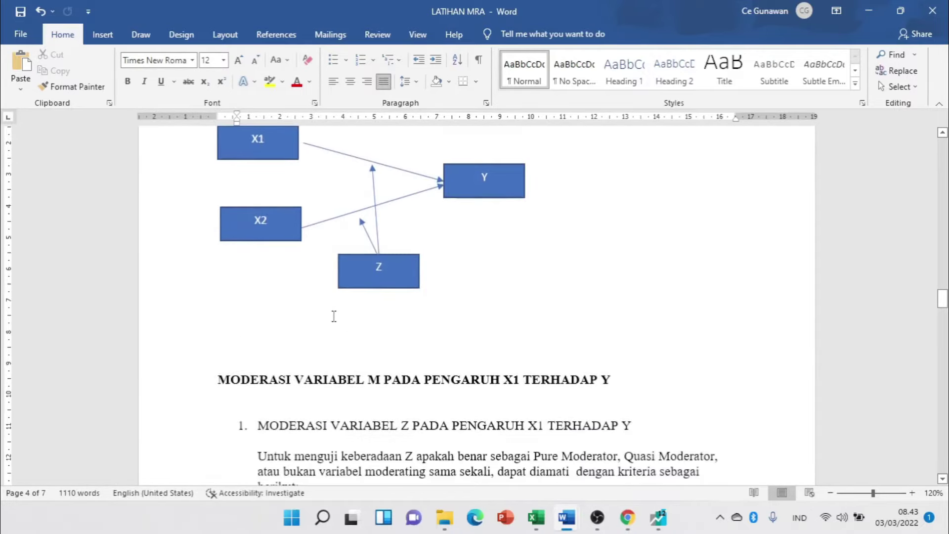
pyautogui.click(256, 352)
pyautogui.press('BackSpace')
pyautogui.press('BackSpace')
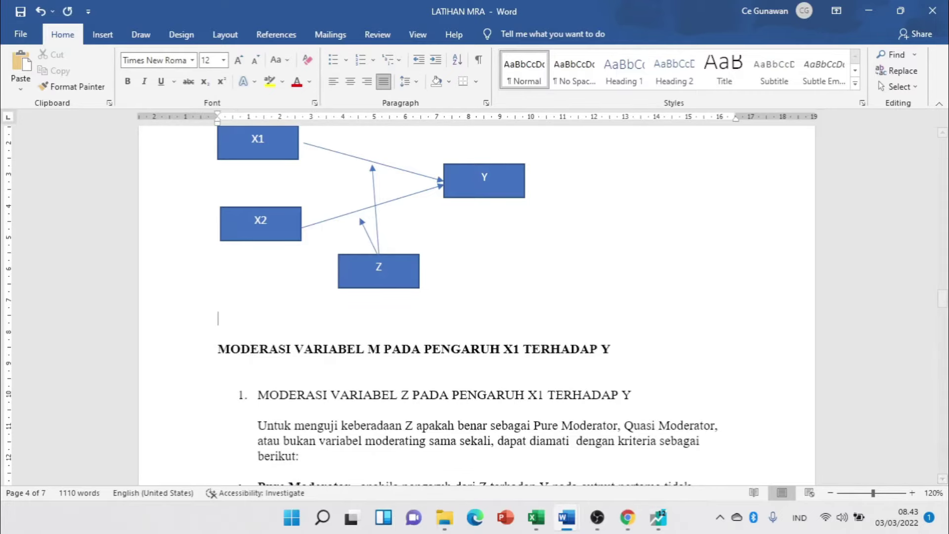
# - Review the Pure, Quasi, Prediktor and Bukan Moderator criteria listed under "MODERASI VARIABEL Z PADA PENGARUH X1 TERHADAP Y"
pyautogui.scroll(-3, 513, 318)
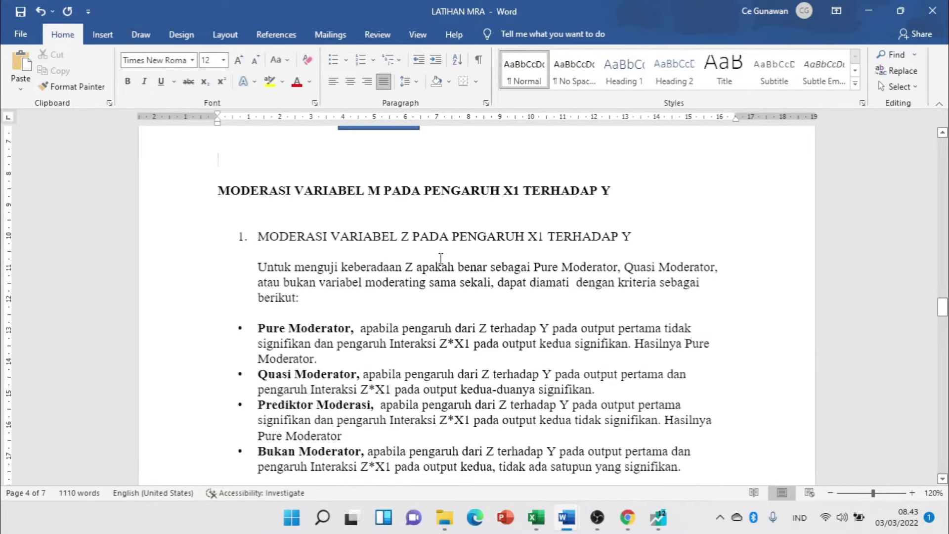
pyautogui.scroll(-3, 439, 259)
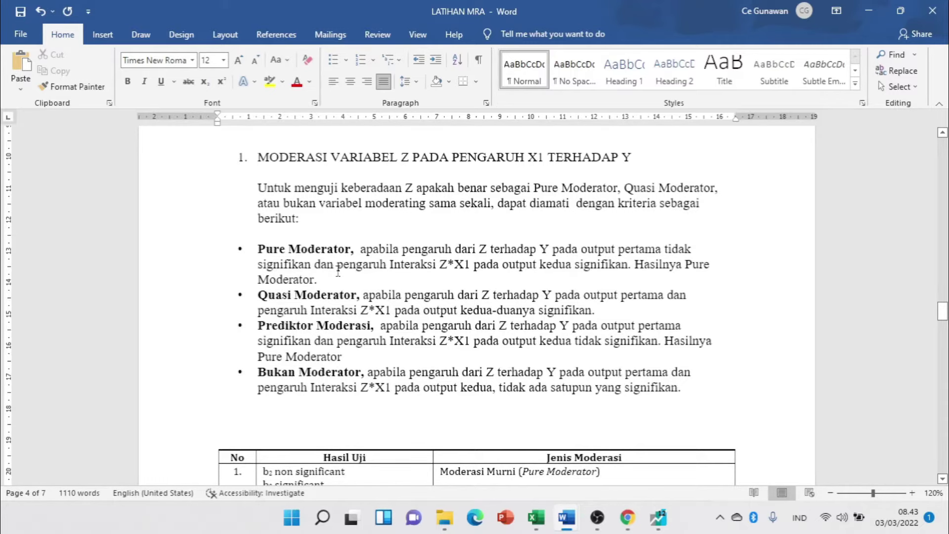
pyautogui.keyDown('ctrl'); pyautogui.scroll(1, 338, 272); pyautogui.keyUp('ctrl')
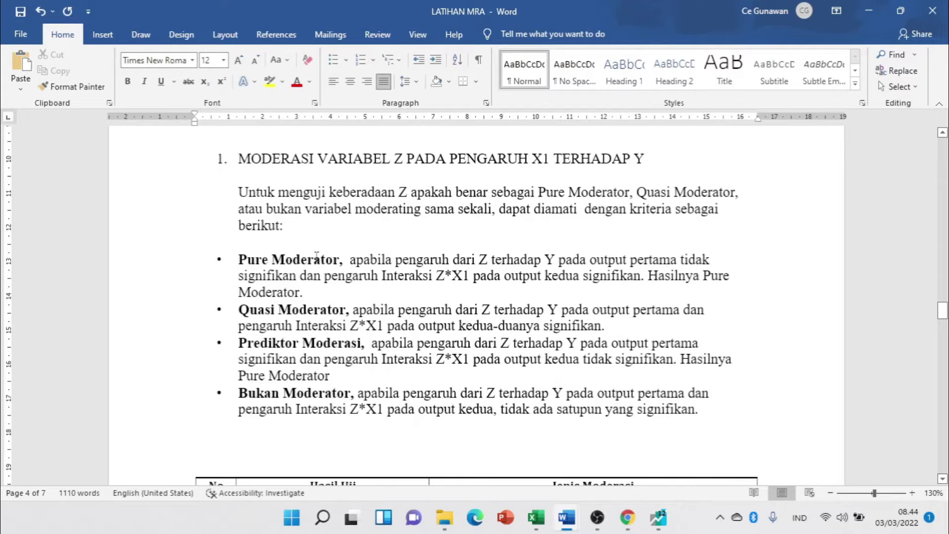
pyautogui.click(423, 264)
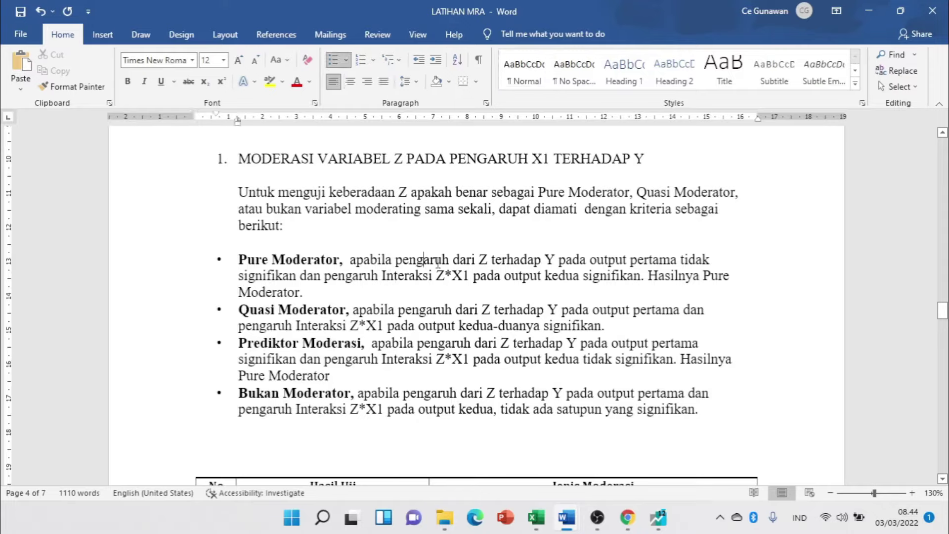
pyautogui.click(471, 261)
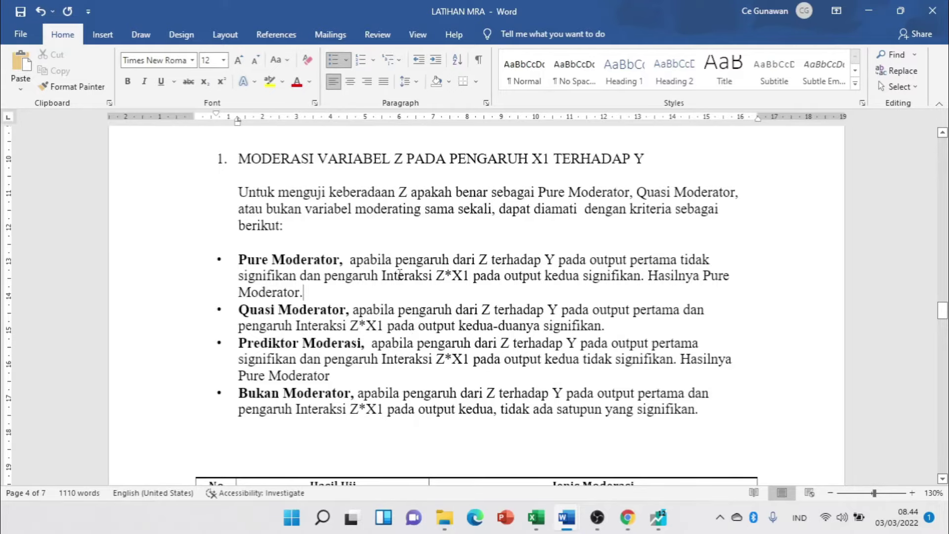
pyautogui.scroll(3, 400, 273)
pyautogui.scroll(-4, 400, 273)
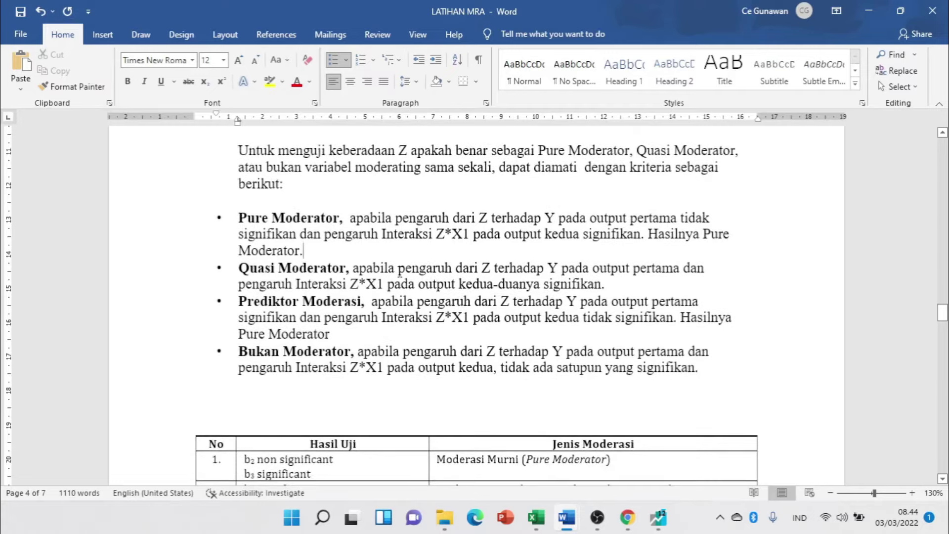
# - Switch to EViews and open the fem equation's estimation output from the INPUT workfile
pyautogui.hotkey('alt', 'Tab')
pyautogui.hotkey('alt', 'Tab')
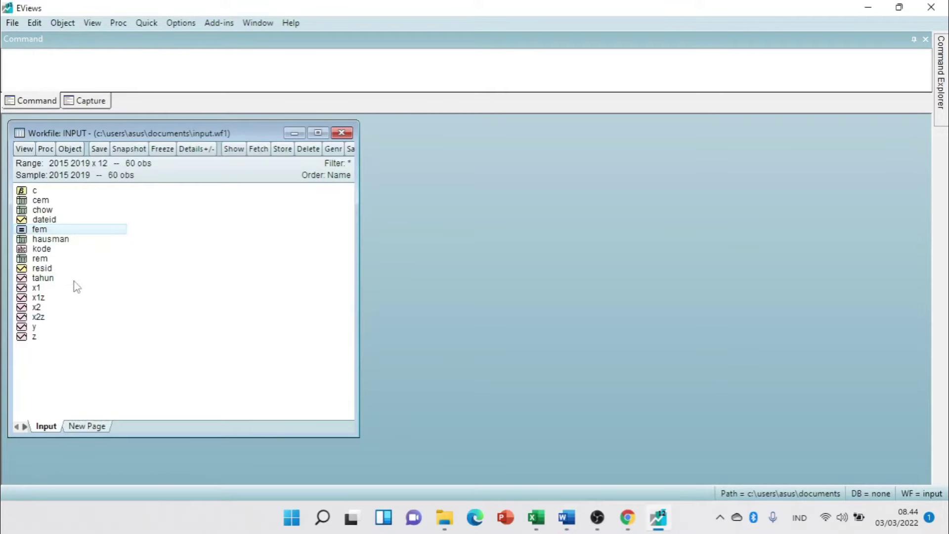
pyautogui.doubleClick(40, 230)
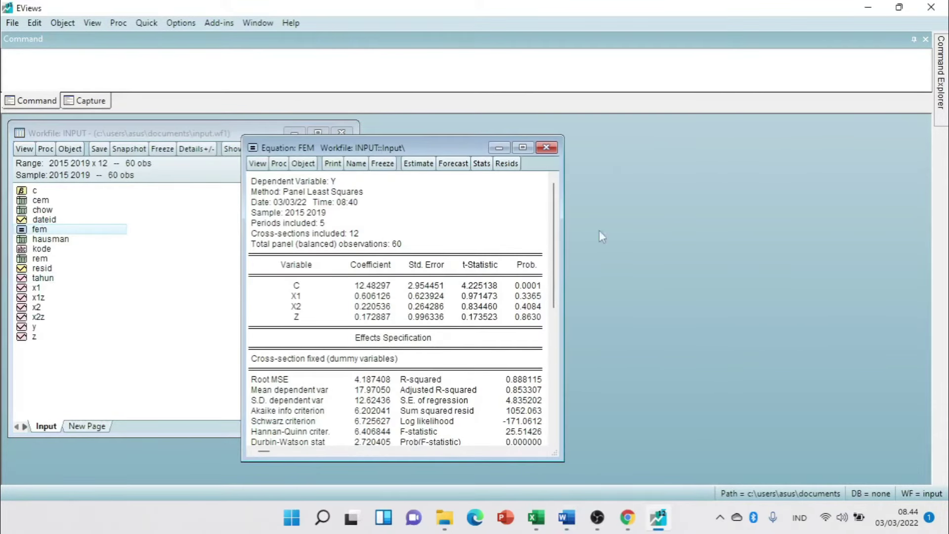
pyautogui.click(523, 148)
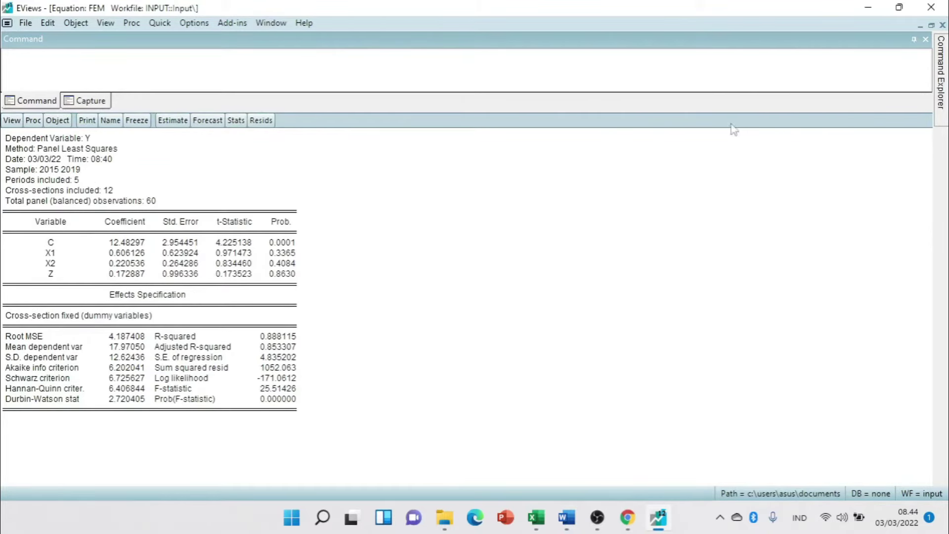
pyautogui.click(932, 25)
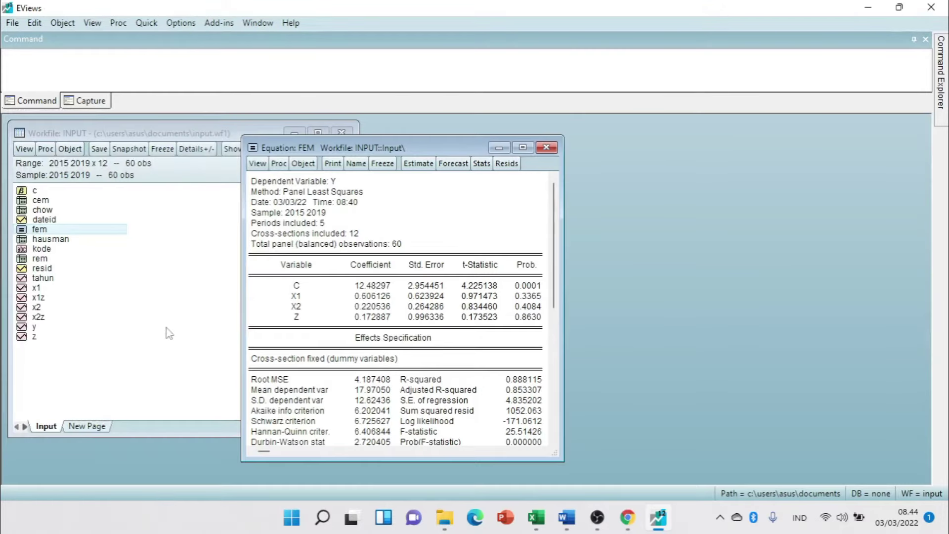
# - Copy the complete fem estimation output in Text format with numbers as displayed
pyautogui.moveTo(251, 179); pyautogui.dragTo(531, 457)
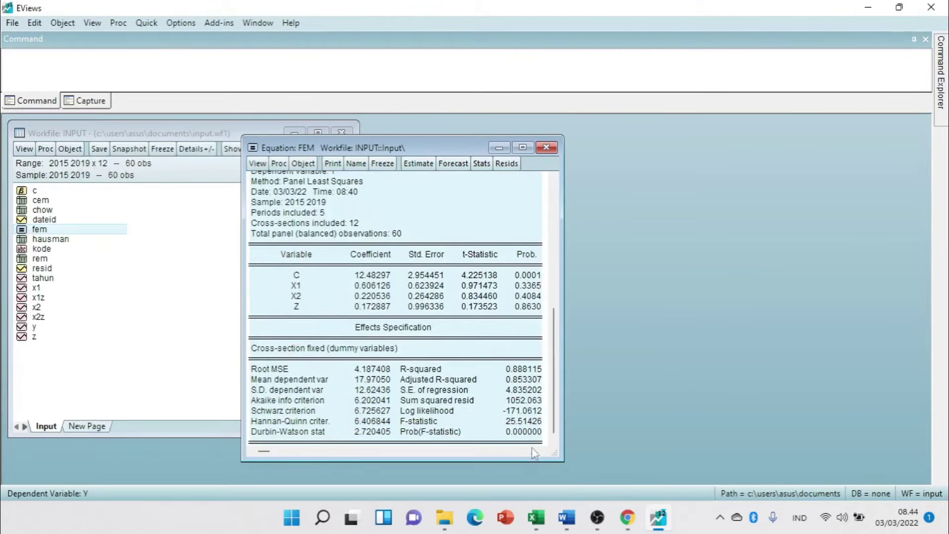
pyautogui.hotkey('ctrl', 'c')
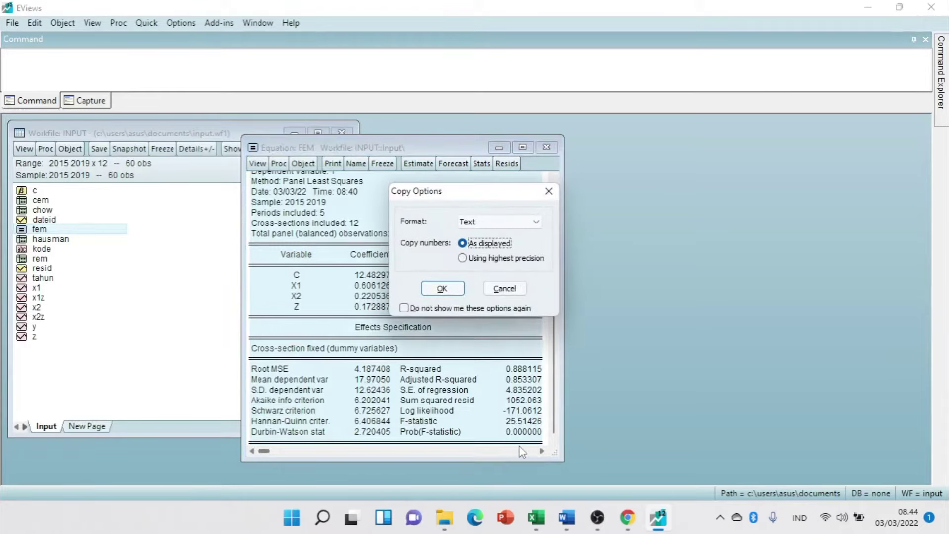
pyautogui.click(450, 287)
# - Switch back to the Word document and paste the fem output between the "berikut:" paragraph and the moderator criteria
pyautogui.hotkey('alt', 'Tab')
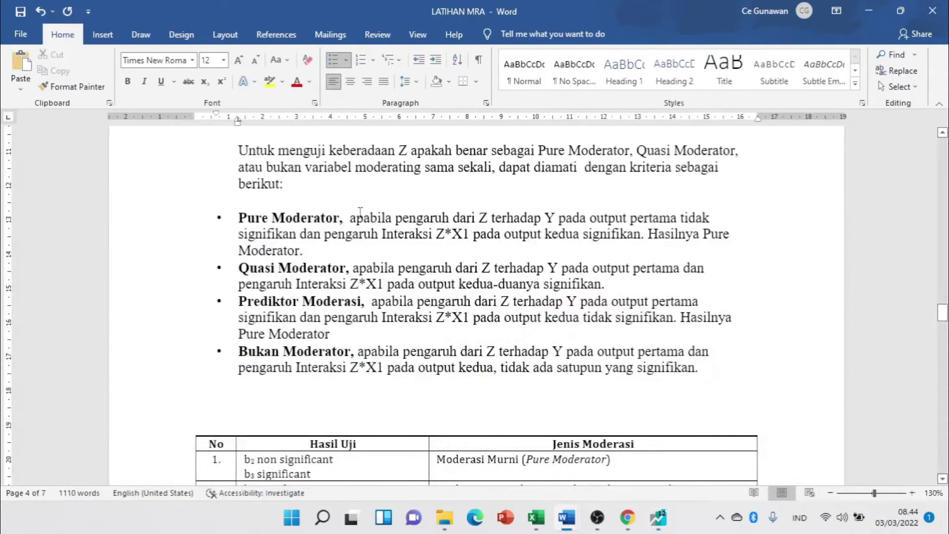
pyautogui.click(360, 191)
pyautogui.press('Return')
pyautogui.press('Return')
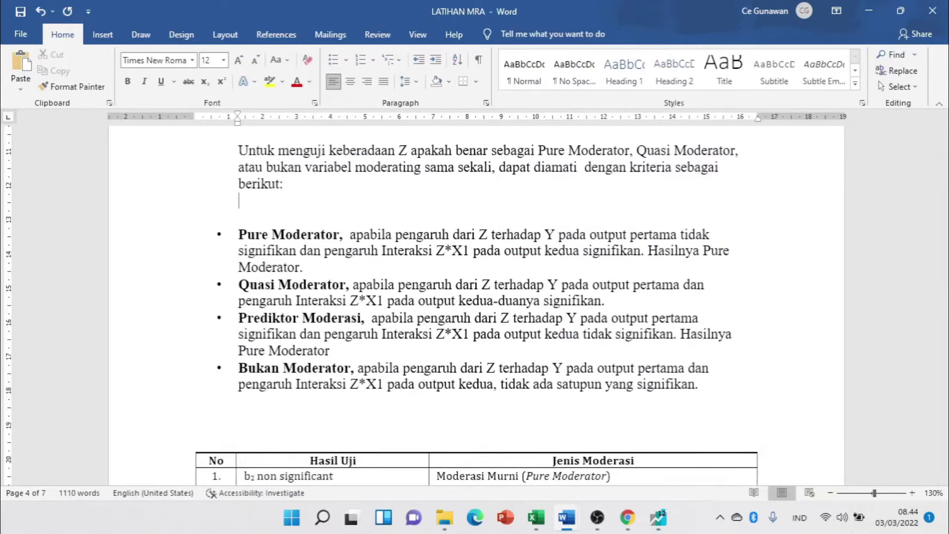
pyautogui.hotkey('ctrl', 'v')
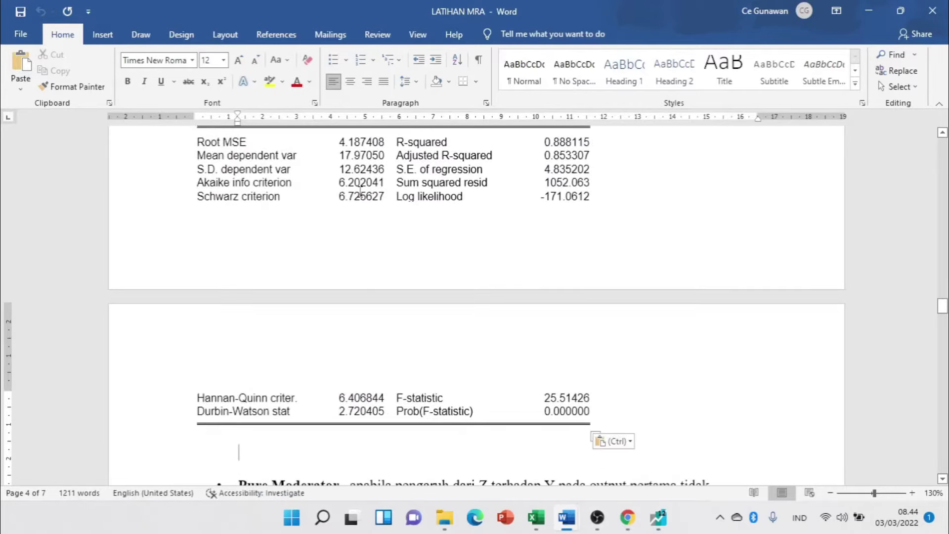
pyautogui.scroll(5, 381, 212)
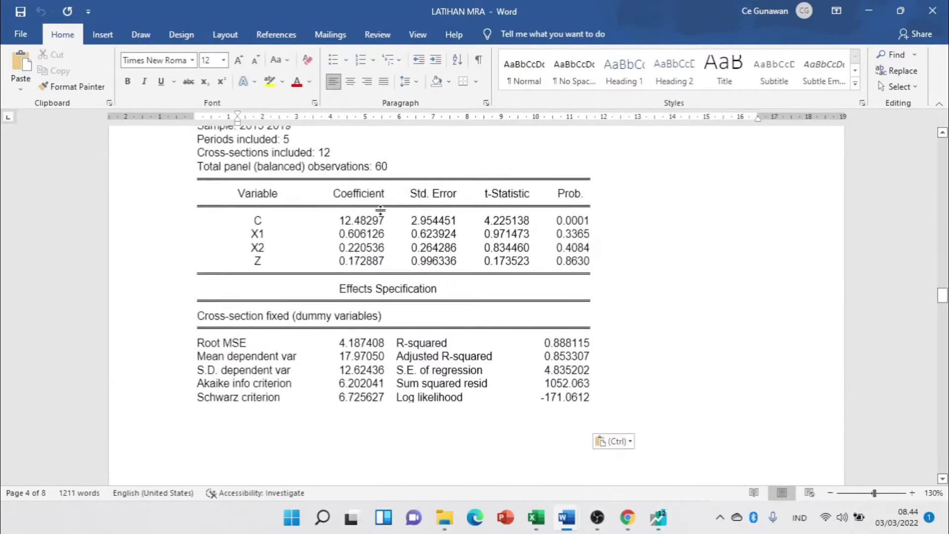
# - Delete the pasted fem output table above the moderator criteria along with extra empty lines
pyautogui.click(188, 246)
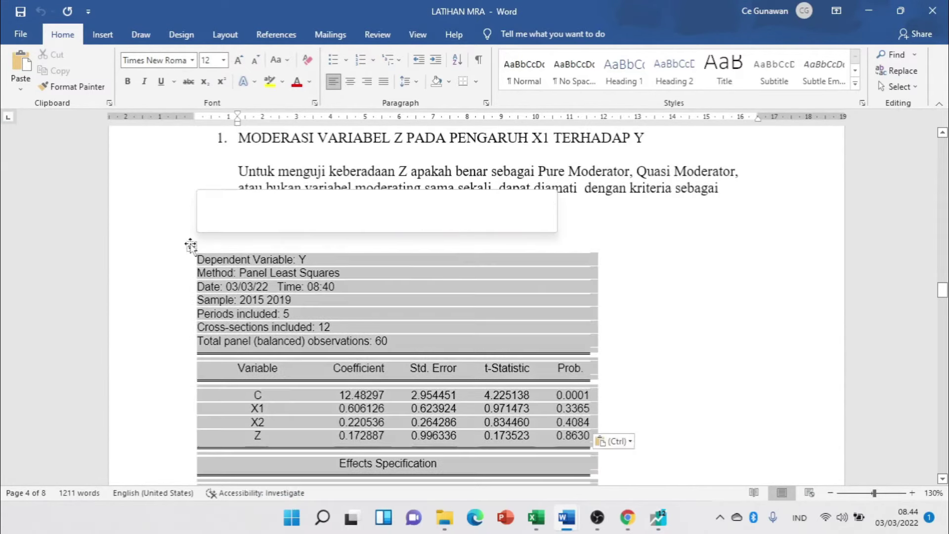
pyautogui.press('BackSpace')
pyautogui.press('BackSpace')
pyautogui.press('BackSpace')
pyautogui.press('BackSpace')
pyautogui.press('BackSpace')
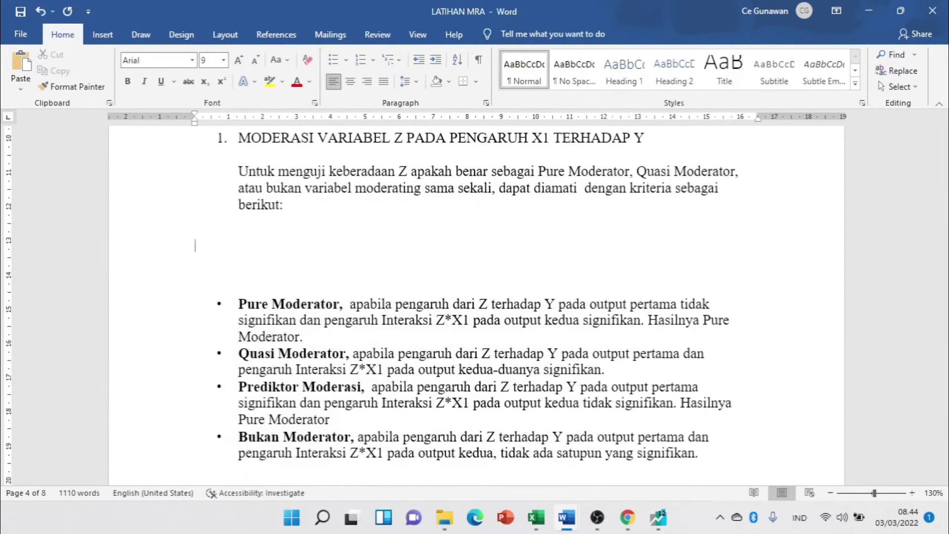
# - Delete the old CSR regression results table directly under the "OUTPUT" label, above "OUTPUT 1"
pyautogui.scroll(-6, 341, 302)
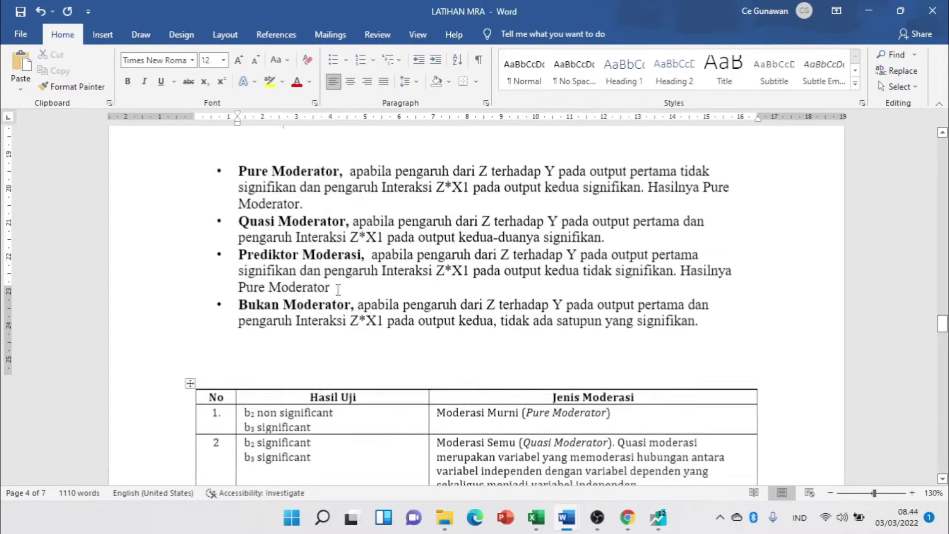
pyautogui.scroll(7, 333, 276)
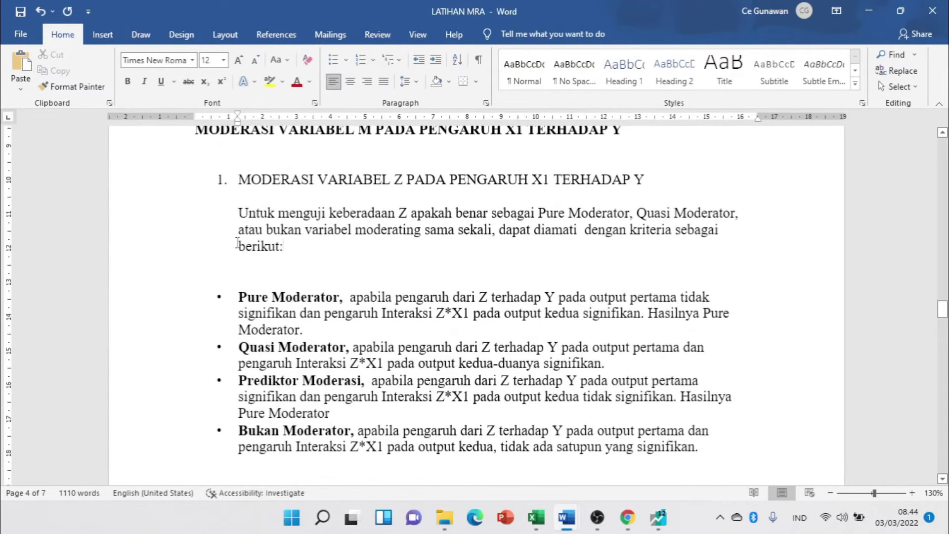
pyautogui.scroll(-15, 356, 250)
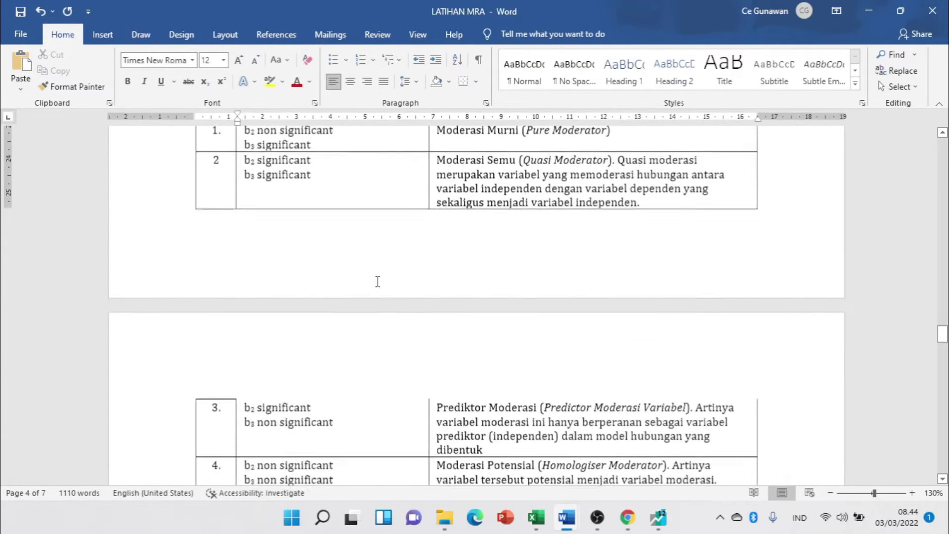
pyautogui.scroll(3, 377, 277)
pyautogui.scroll(-2, 373, 271)
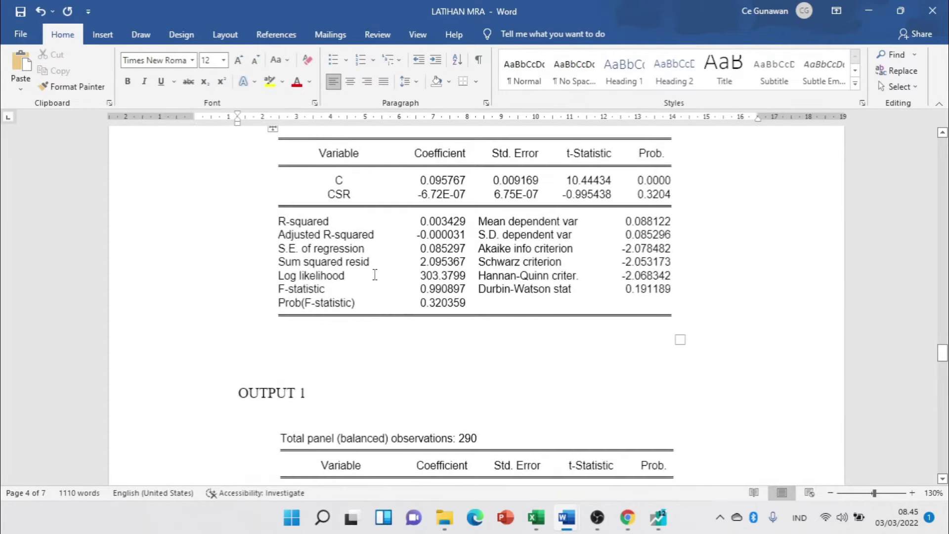
pyautogui.click(361, 275)
pyautogui.scroll(1, 359, 276)
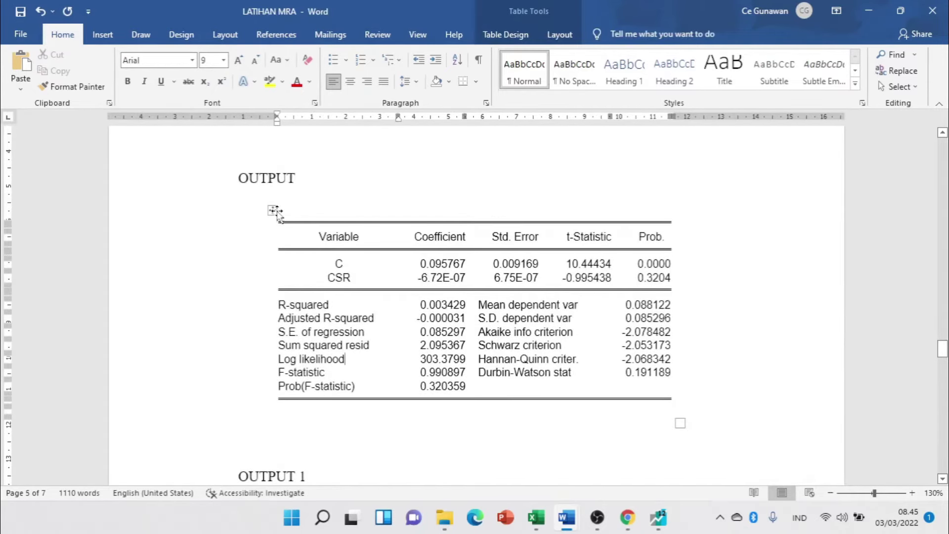
pyautogui.click(274, 211)
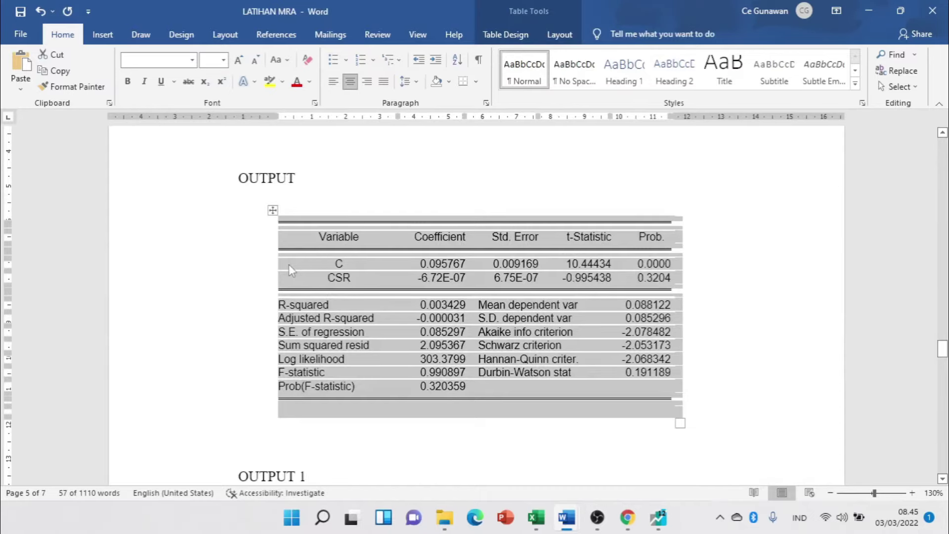
pyautogui.press('BackSpace')
pyautogui.scroll(2, 332, 265)
pyautogui.scroll(-2, 333, 265)
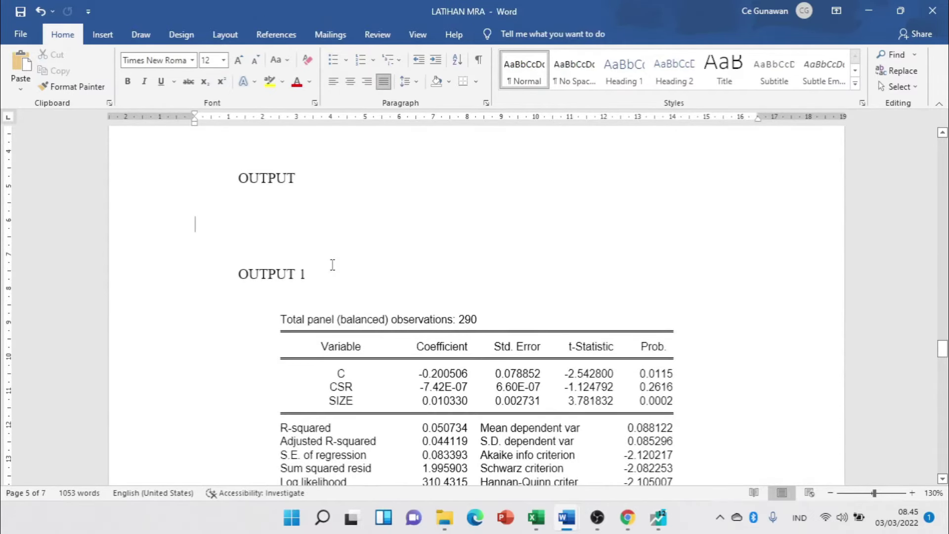
# - Switch to EViews and close the fem equation window, then check the research model diagram in the Word document
pyautogui.hotkey('alt', 'Tab')
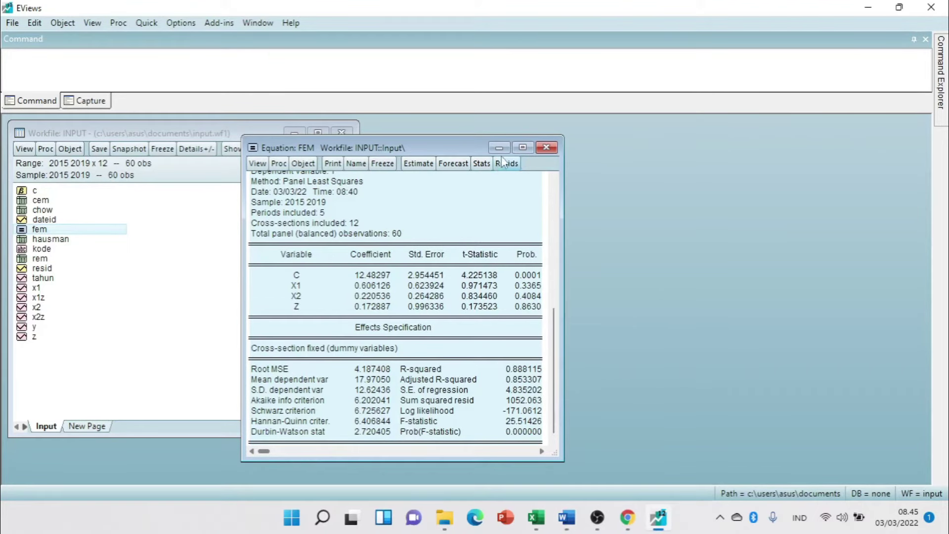
pyautogui.click(547, 147)
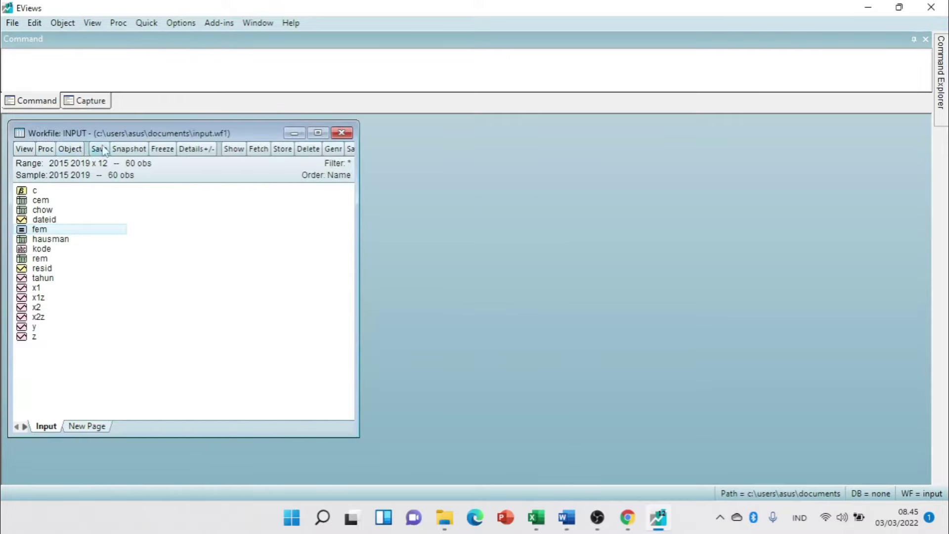
pyautogui.click(42, 290)
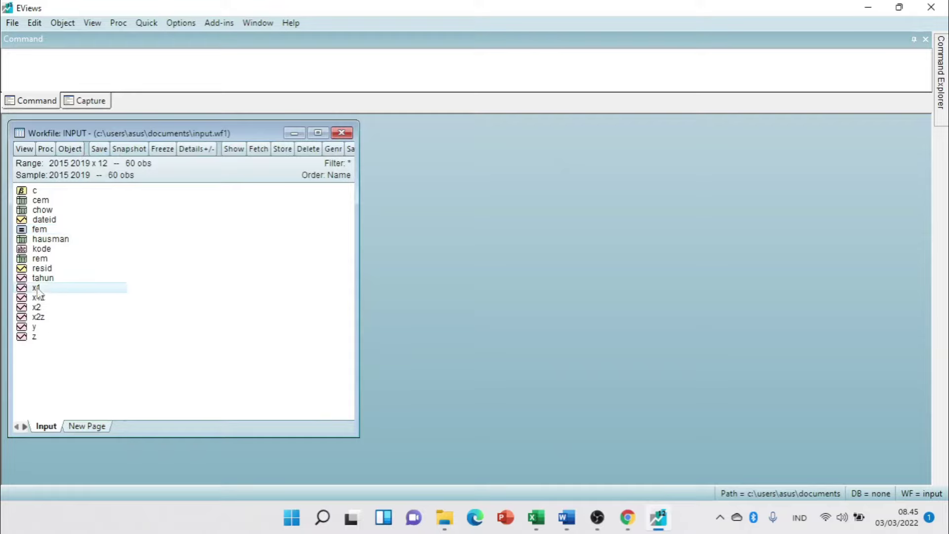
pyautogui.hotkey('alt', 'Tab')
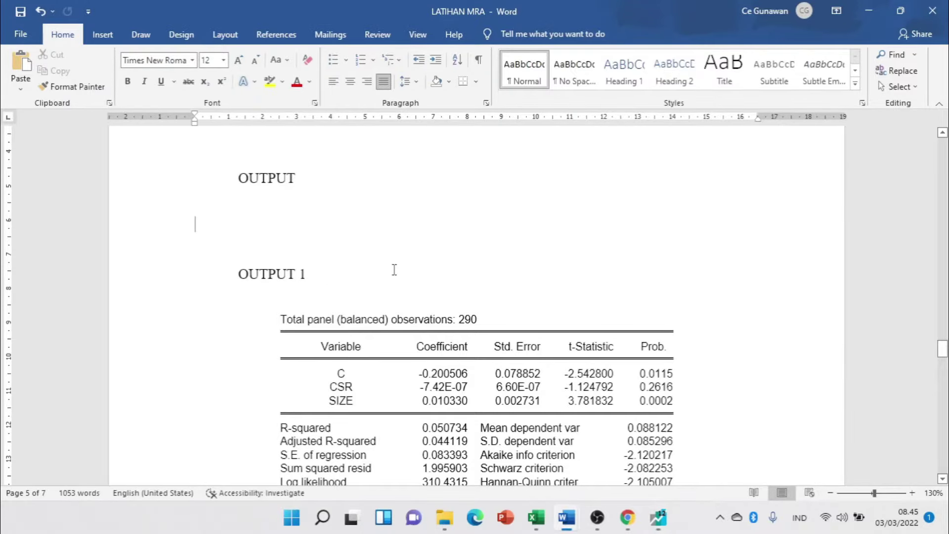
pyautogui.scroll(15, 385, 239)
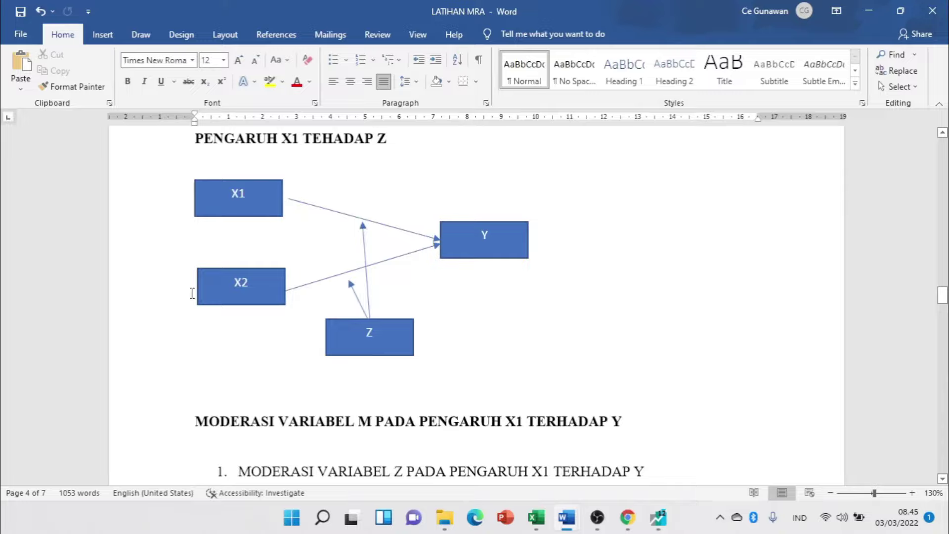
# - Return to EViews and open series y and x1 as an equation with the specification y C x1
pyautogui.hotkey('alt', 'Tab')
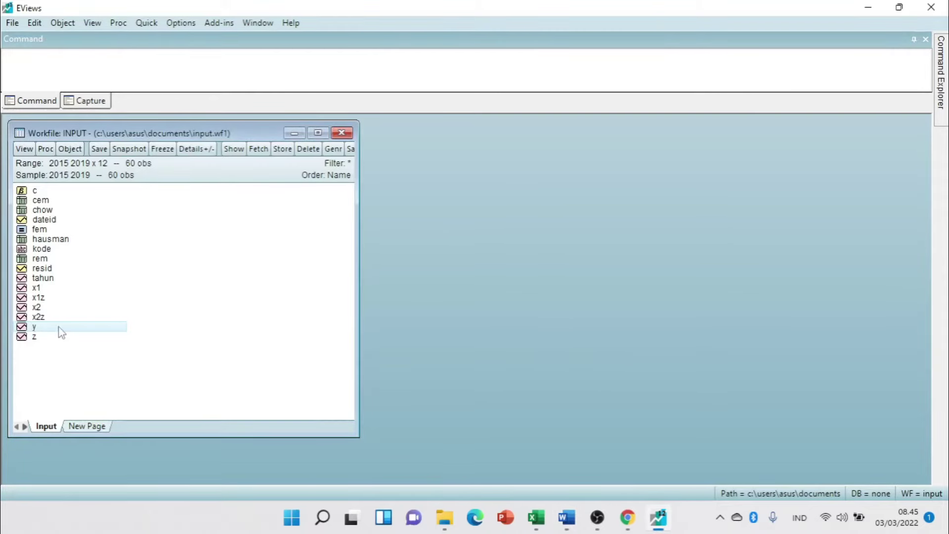
pyautogui.click(36, 291)
pyautogui.rightClick(60, 289)
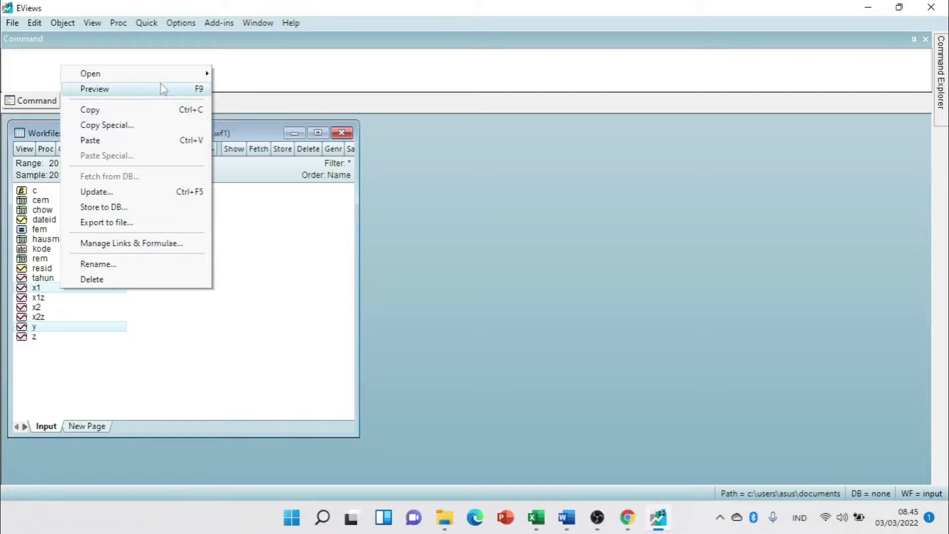
pyautogui.moveTo(170, 74)
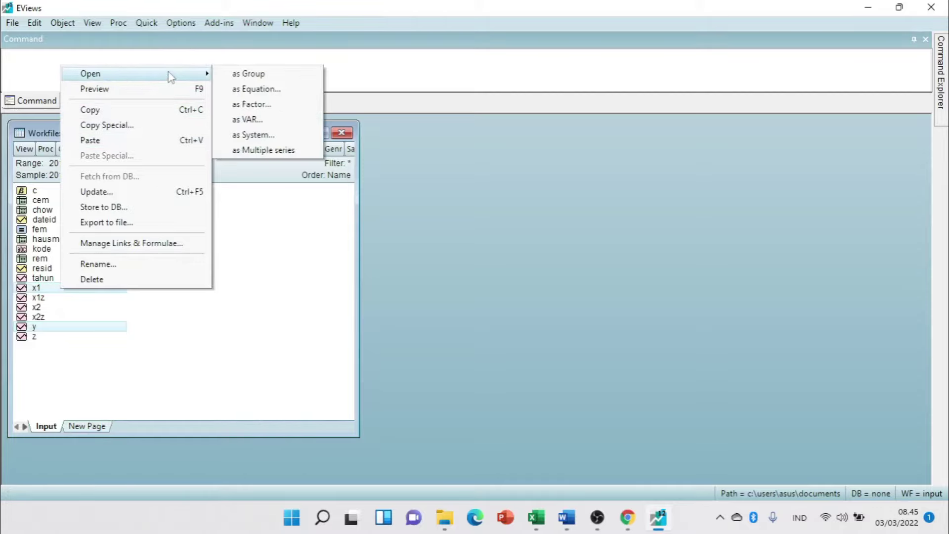
pyautogui.click(262, 89)
pyautogui.click(389, 212)
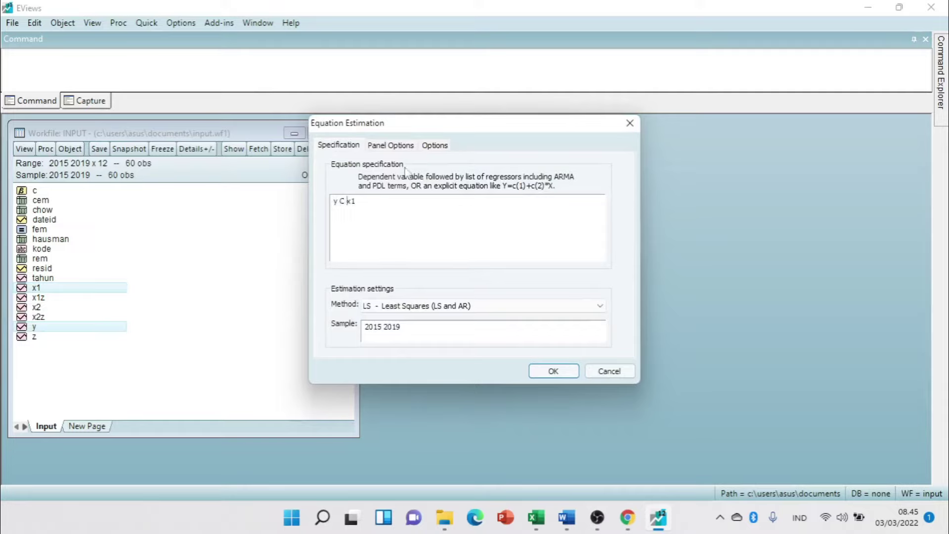
# - Set the cross-section effects to Fixed and estimate the y on x1 equation by least squares
pyautogui.click(390, 145)
pyautogui.click(402, 180)
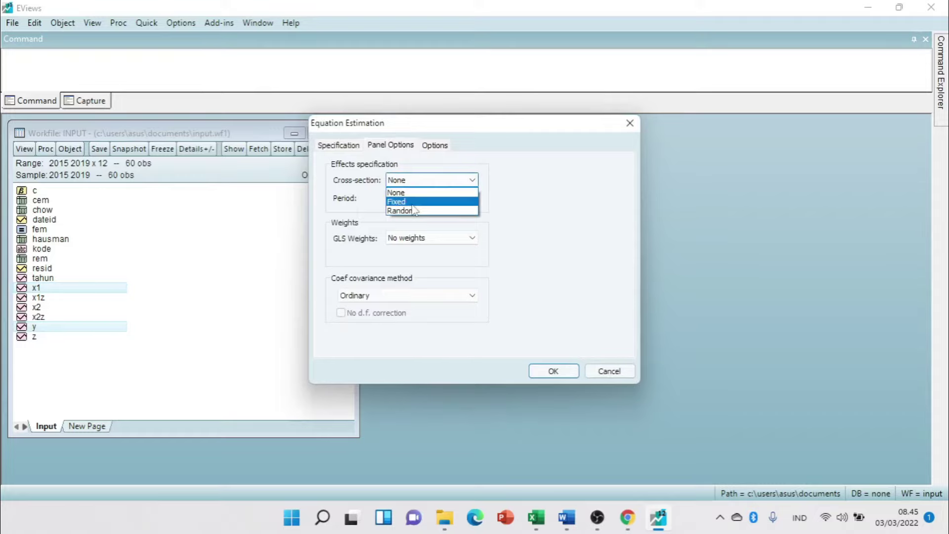
pyautogui.click(412, 204)
pyautogui.click(339, 145)
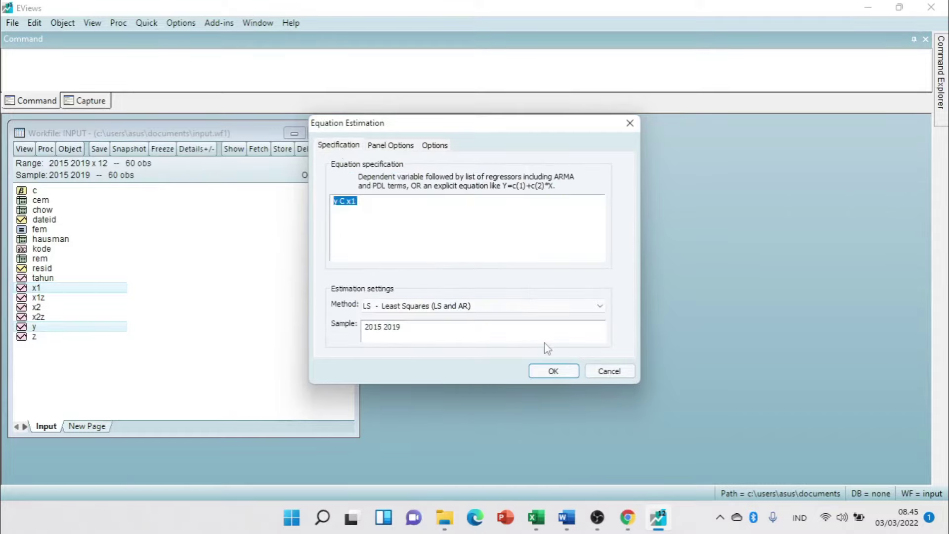
pyautogui.click(548, 371)
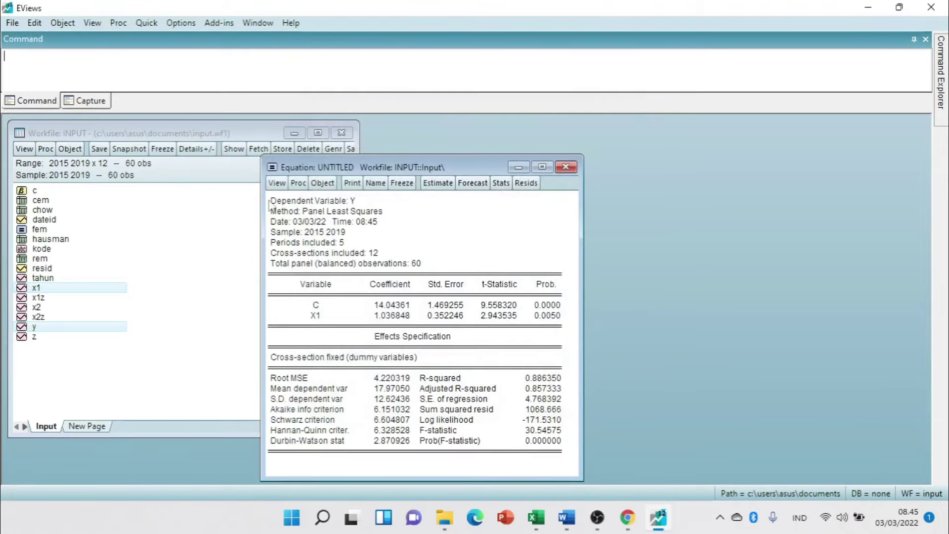
# - Copy the complete y on x1 estimation output in Text format with numbers as displayed
pyautogui.moveTo(270, 205); pyautogui.dragTo(544, 456)
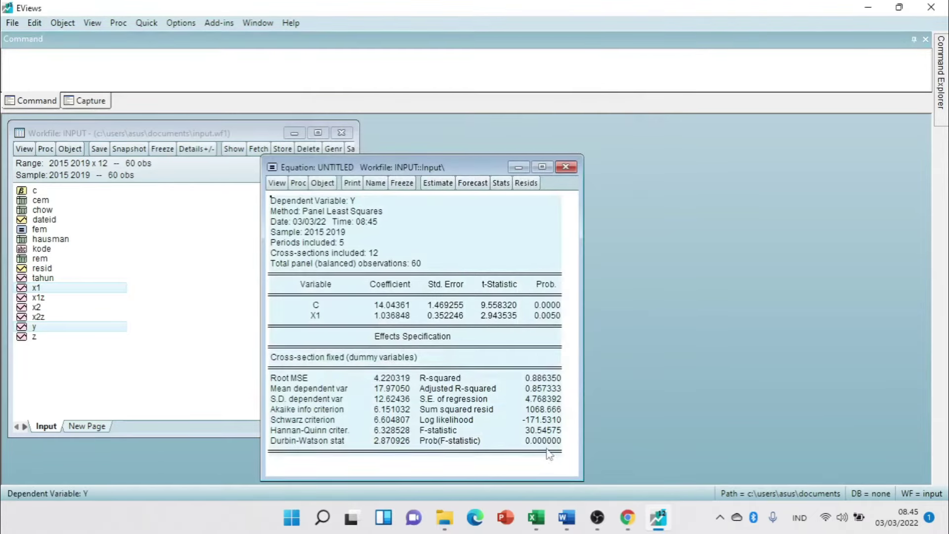
pyautogui.hotkey('ctrl', 'c')
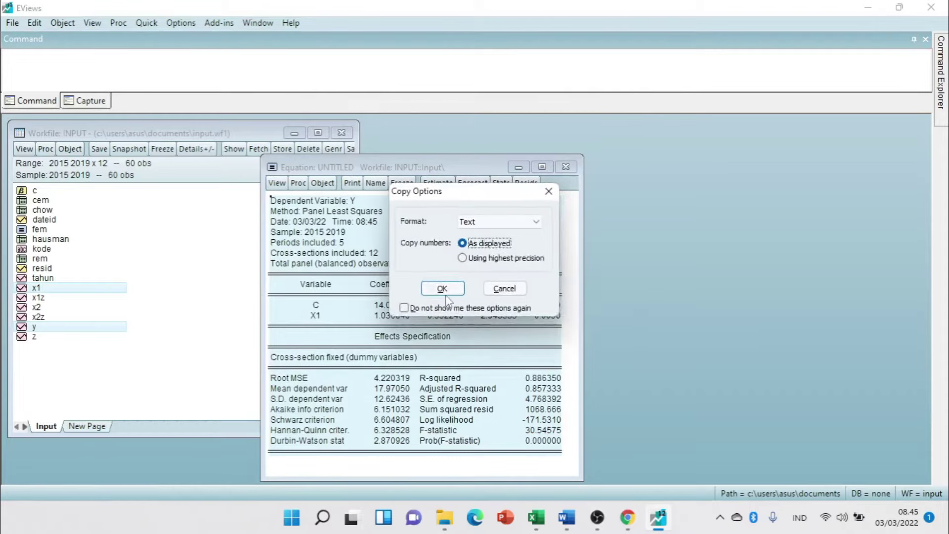
pyautogui.click(444, 291)
# - Switch to the Word document and paste the x1 regression output directly under the "OUTPUT" label
pyautogui.hotkey('alt', 'Tab')
pyautogui.scroll(-8, 437, 319)
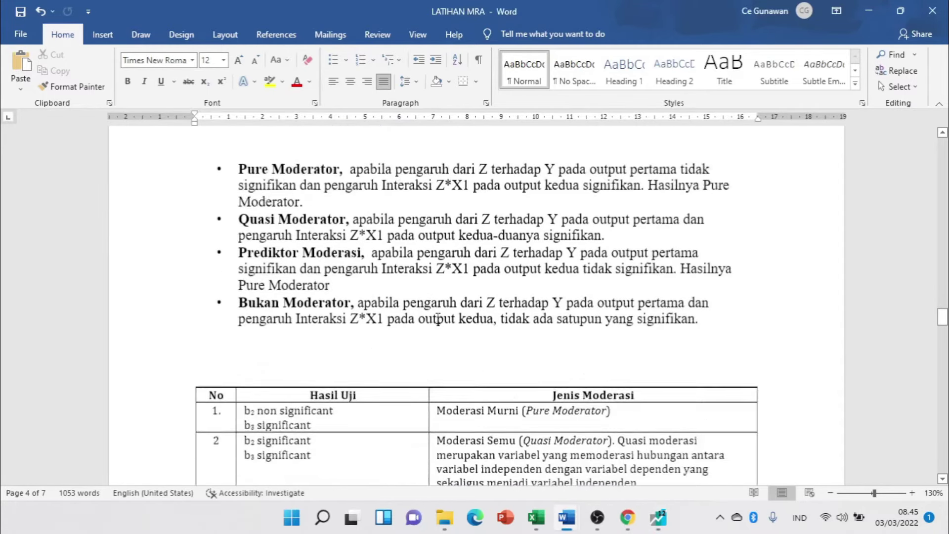
pyautogui.scroll(-10, 438, 319)
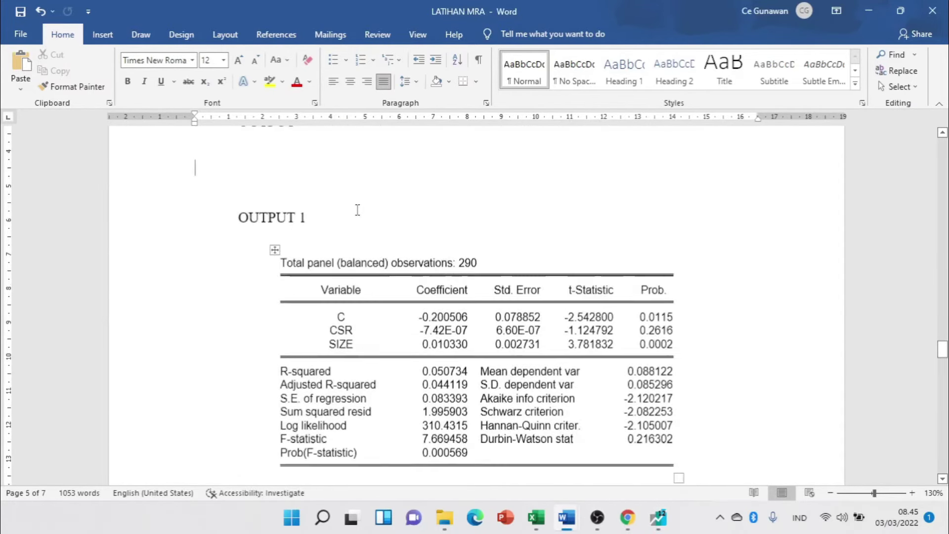
pyautogui.scroll(2, 357, 210)
pyautogui.click(298, 219)
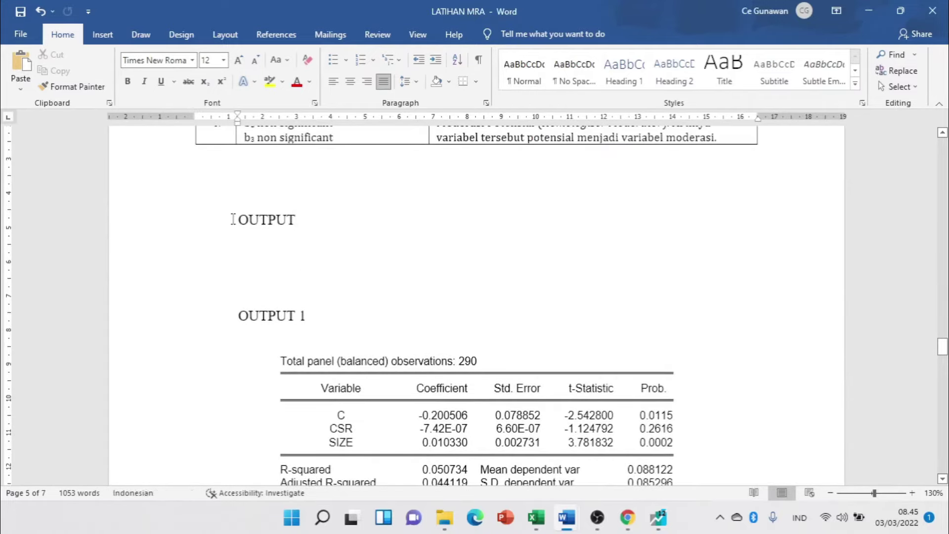
pyautogui.scroll(-5, 308, 333)
pyautogui.scroll(7, 320, 327)
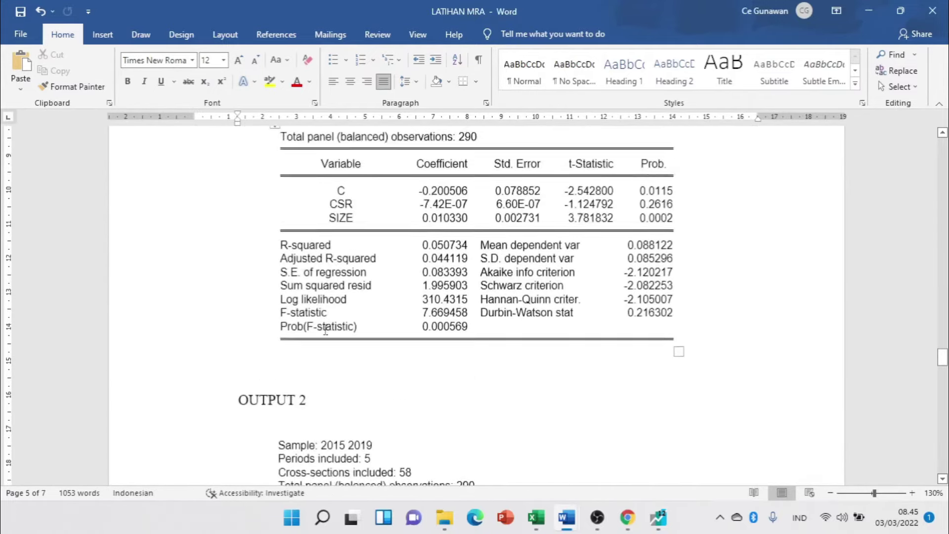
pyautogui.click(293, 375)
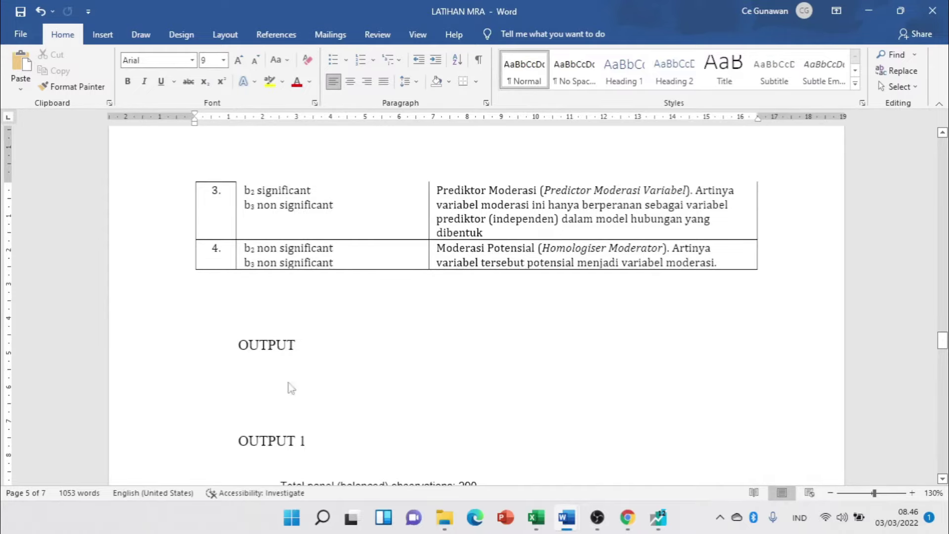
pyautogui.hotkey('ctrl', 'v')
pyautogui.scroll(3, 222, 233)
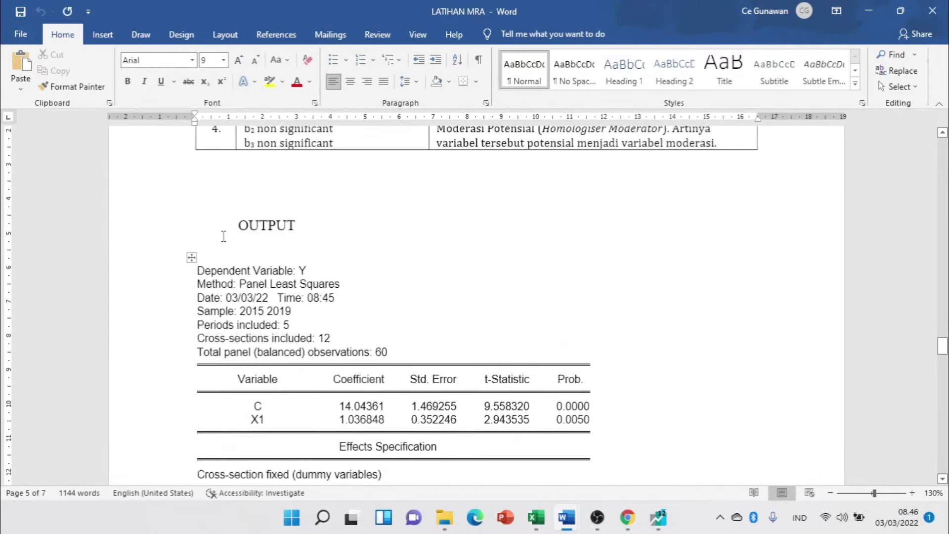
# - Centre the pasted x1 regression table horizontally on the page
pyautogui.click(192, 257)
pyautogui.click(350, 81)
pyautogui.scroll(-5, 480, 269)
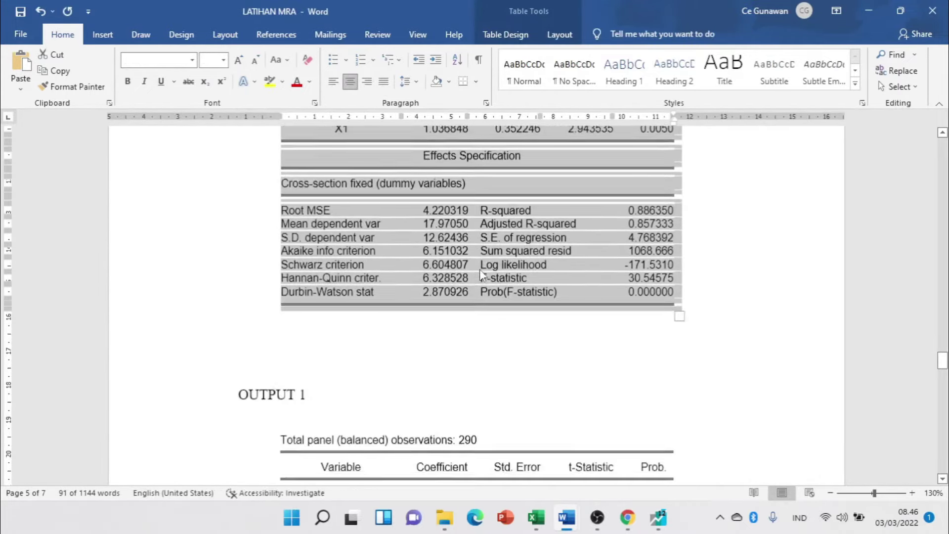
pyautogui.scroll(10, 482, 275)
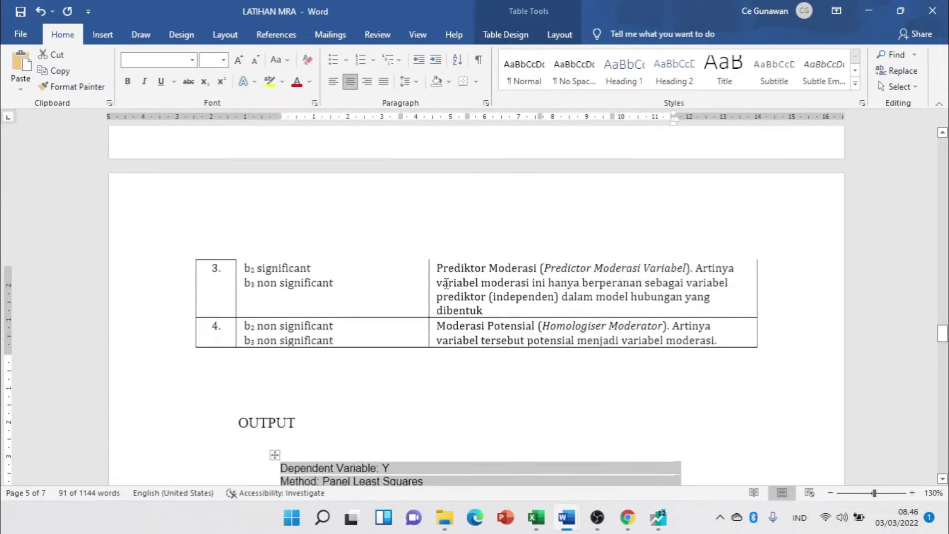
pyautogui.scroll(-10, 445, 284)
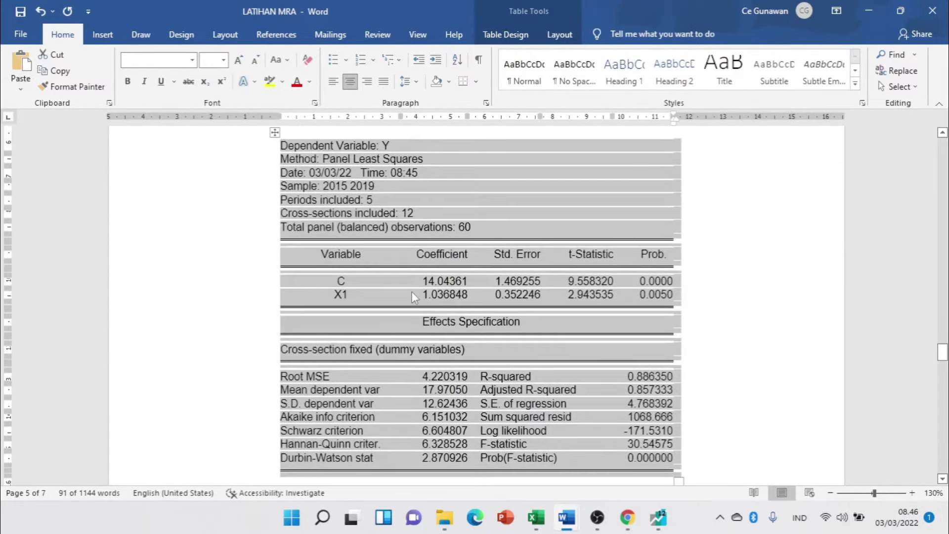
pyautogui.click(404, 292)
# - Remove the extra blank lines between the pasted x1 regression table and the "OUTPUT 1" label
pyautogui.scroll(-7, 352, 293)
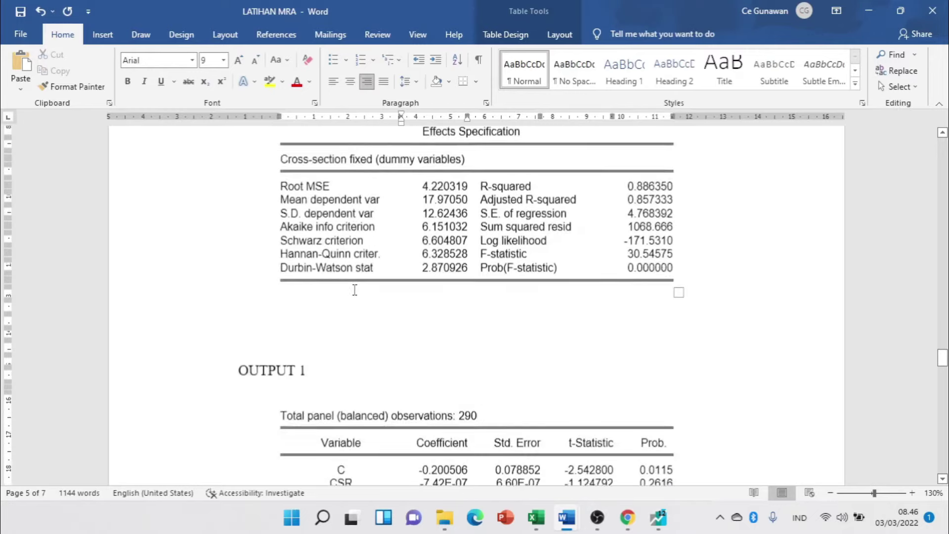
pyautogui.scroll(6, 355, 289)
pyautogui.scroll(-4, 353, 291)
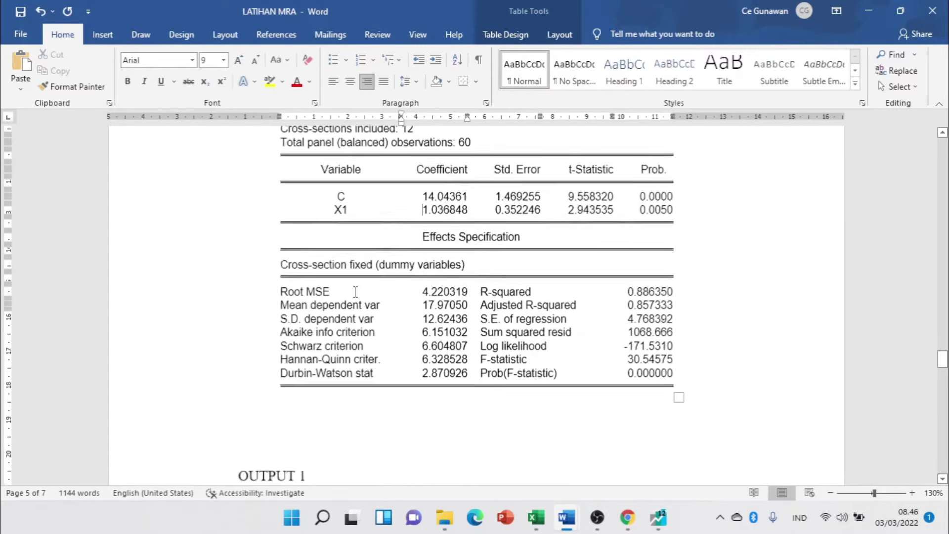
pyautogui.click(321, 324)
pyautogui.press('BackSpace')
pyautogui.press('BackSpace')
pyautogui.press('BackSpace')
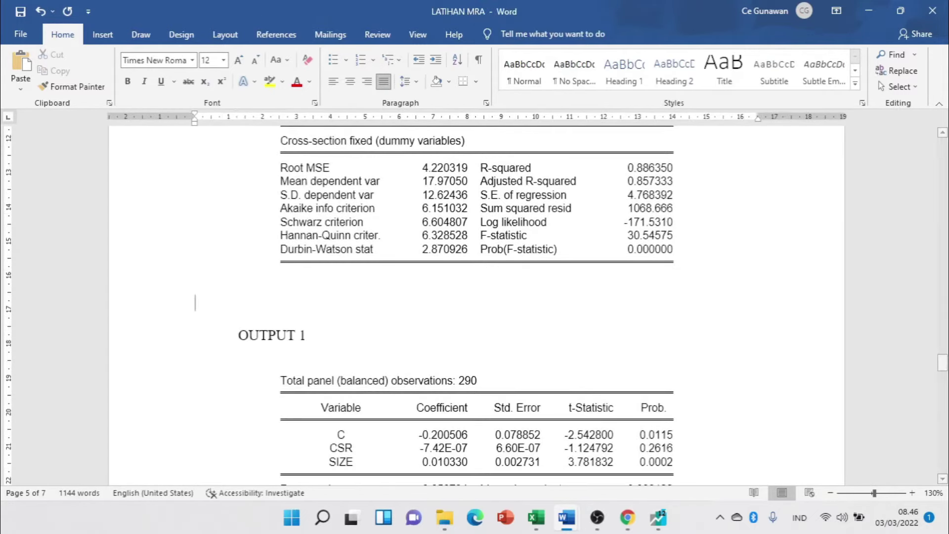
# - Delete the old CSR and SIZE regression table under the "OUTPUT 1" label
pyautogui.scroll(-4, 328, 311)
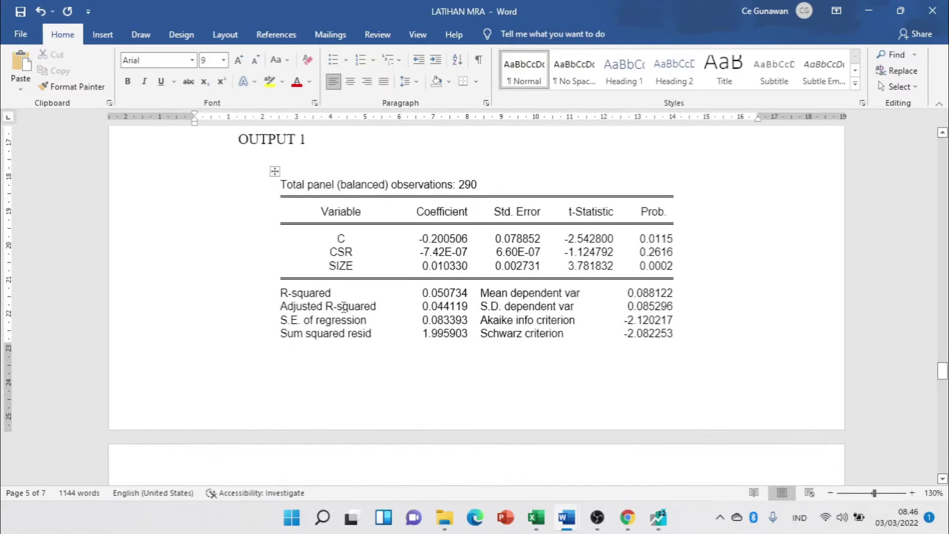
pyautogui.click(275, 172)
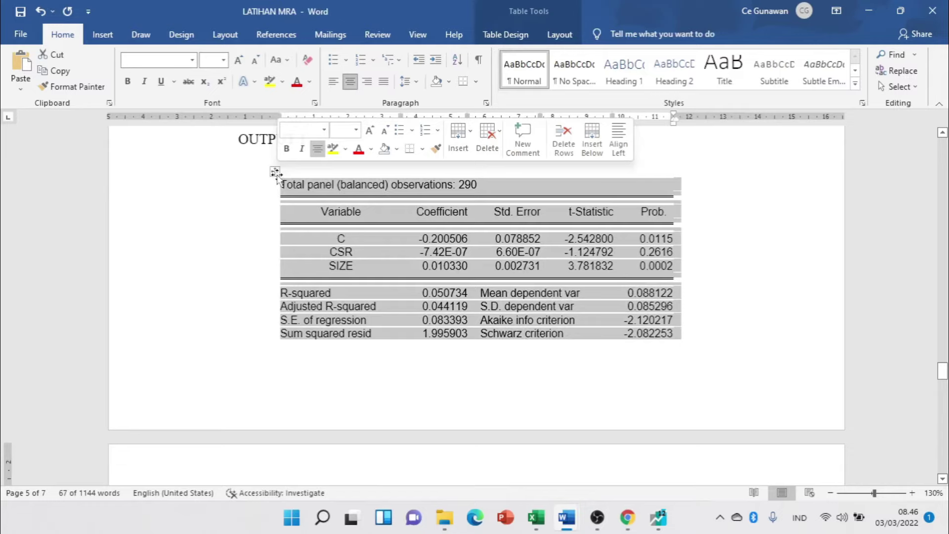
pyautogui.press('BackSpace')
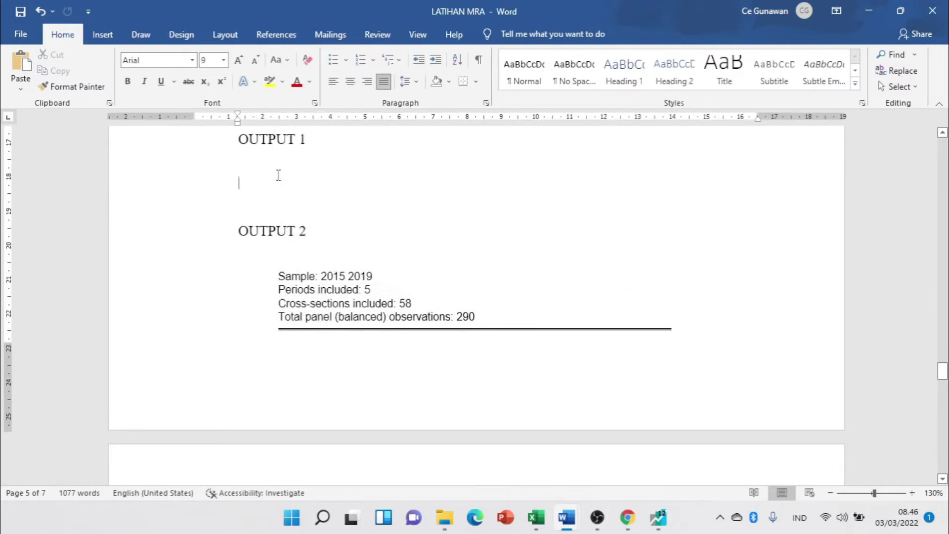
# - Switch to EViews, name the untitled y on x1 equation OUTPUTX1, and close its window
pyautogui.hotkey('alt', 'Tab')
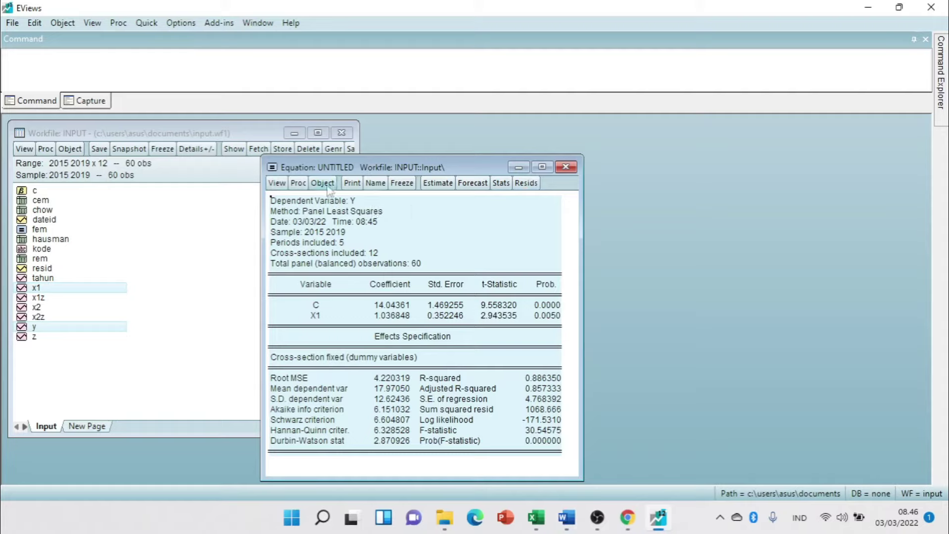
pyautogui.click(376, 183)
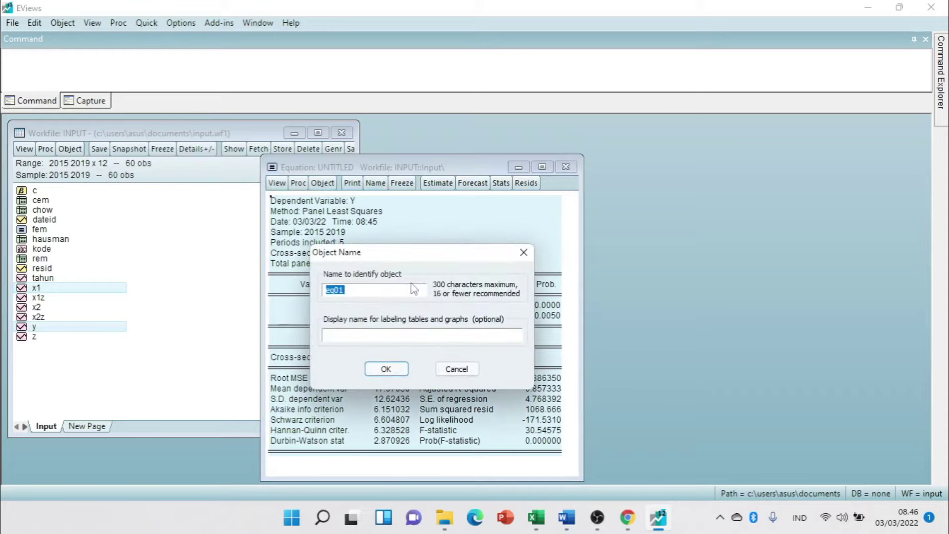
pyautogui.write('OUTPUTX1')
pyautogui.click(388, 369)
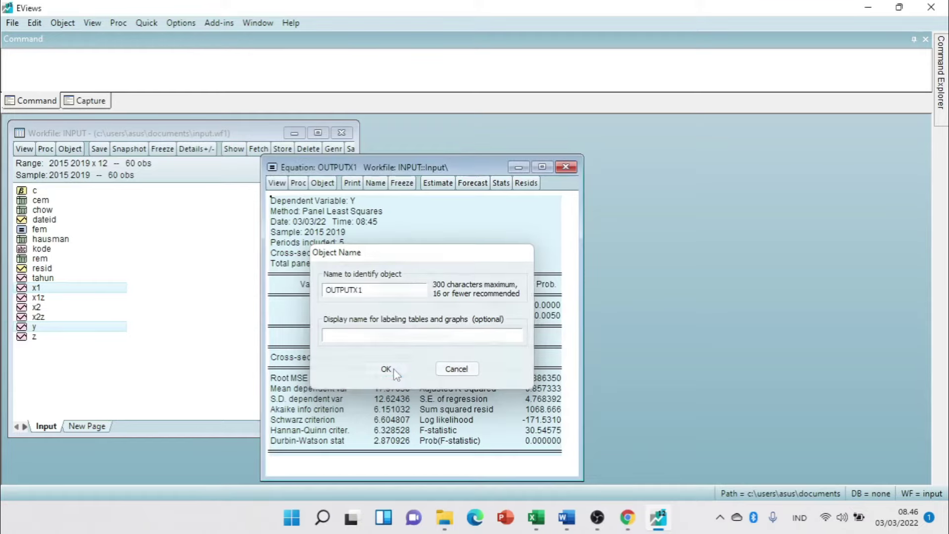
pyautogui.click(564, 167)
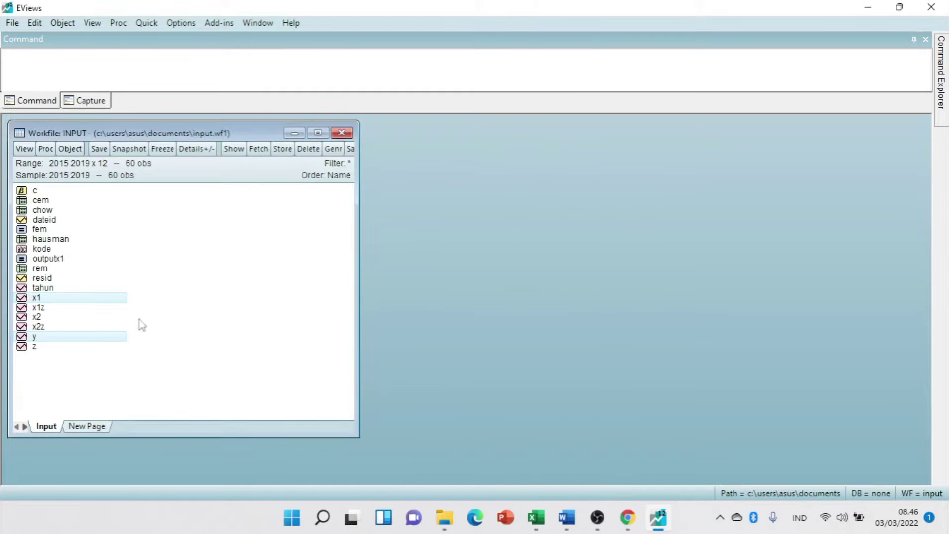
# - Open the series y, x1 and z, selected in that order, as a new equation
pyautogui.click(212, 291)
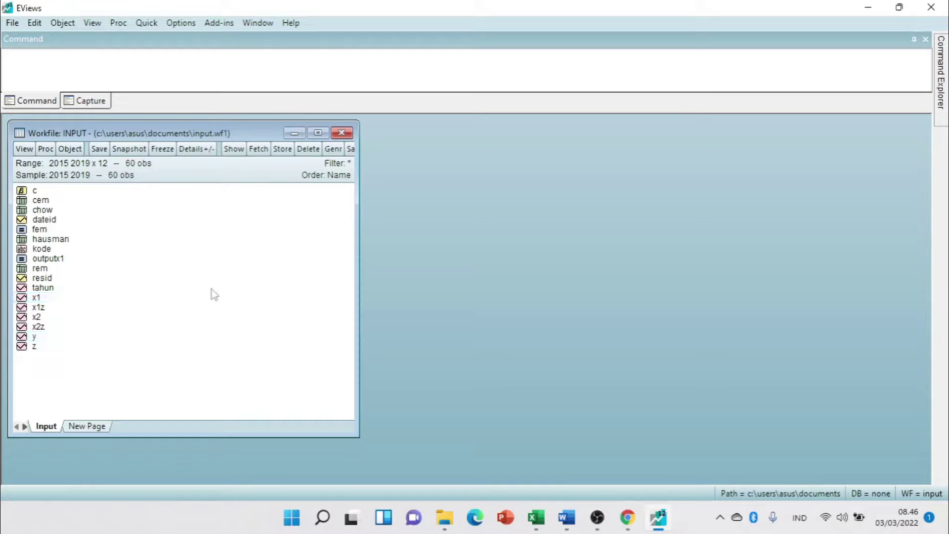
pyautogui.click(31, 338)
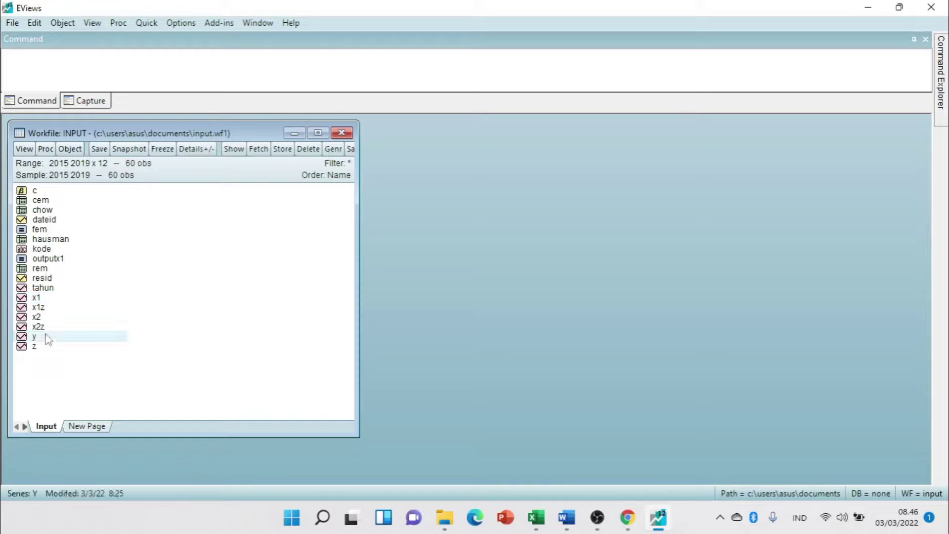
pyautogui.keyDown('ctrl'); pyautogui.click(40, 298); pyautogui.keyUp('ctrl')
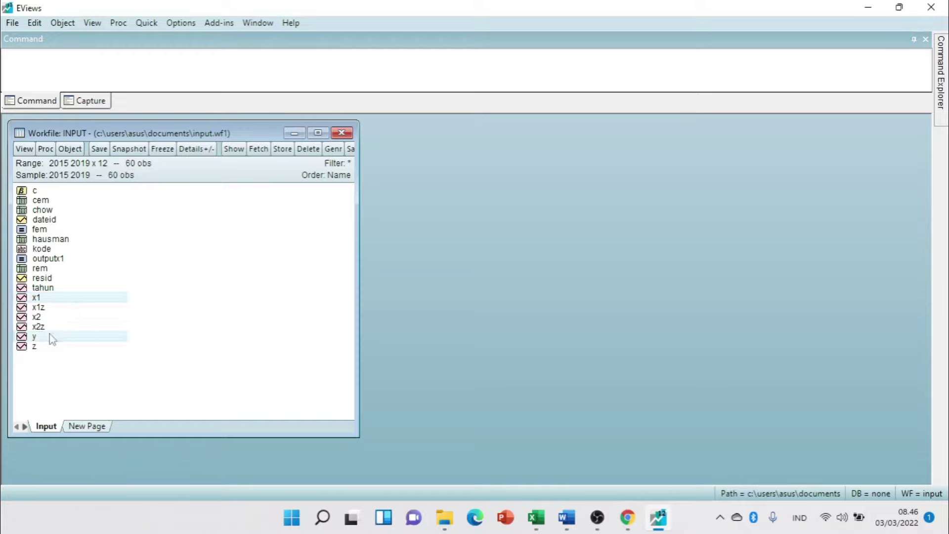
pyautogui.keyDown('ctrl'); pyautogui.click(34, 347); pyautogui.keyUp('ctrl')
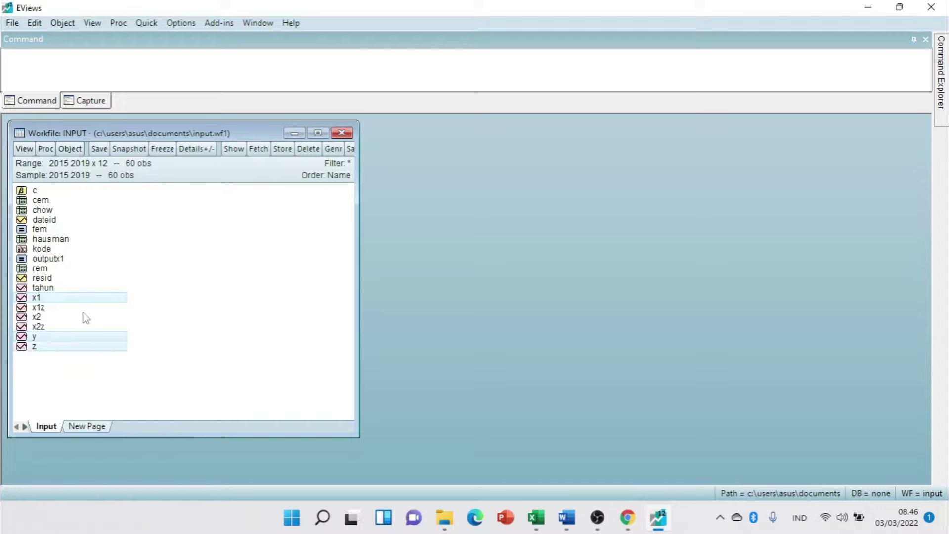
pyautogui.rightClick(85, 296)
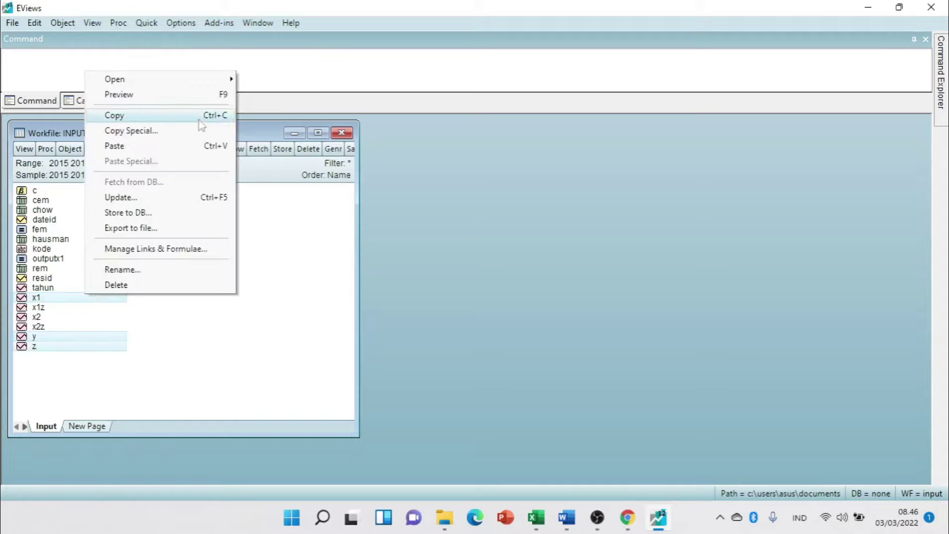
pyautogui.moveTo(212, 80)
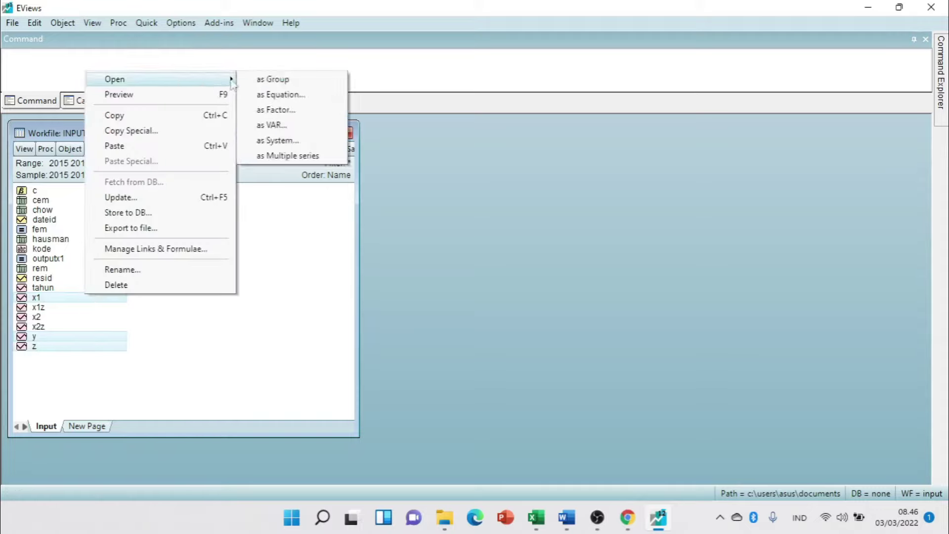
pyautogui.click(295, 94)
# - Estimate the equation as y c x1 z with cross-section effects set to Fixed
pyautogui.click(402, 209)
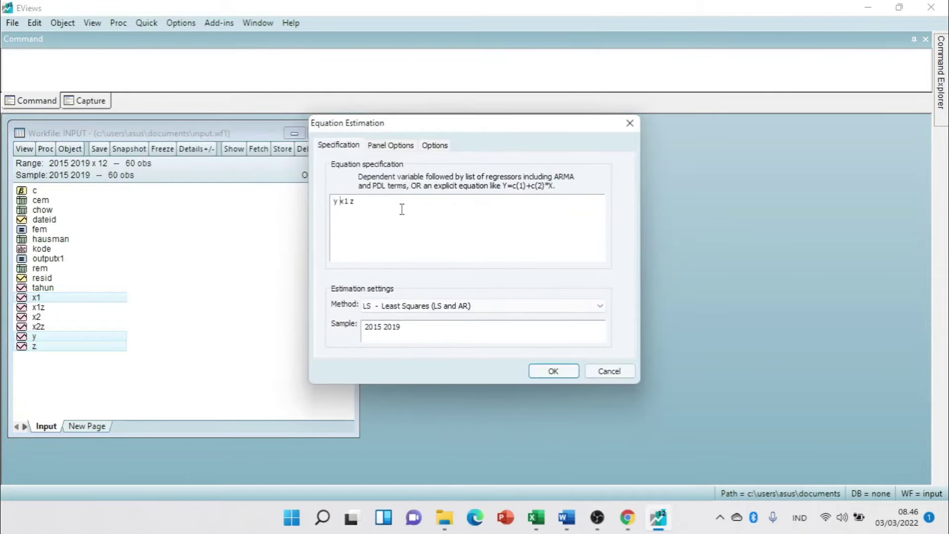
pyautogui.write('c')
pyautogui.click(396, 147)
pyautogui.click(408, 181)
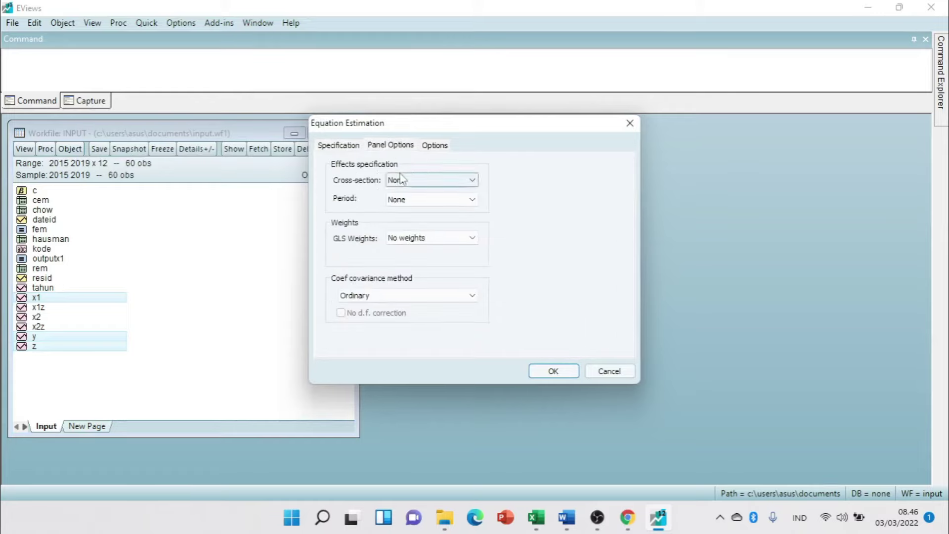
pyautogui.click(397, 201)
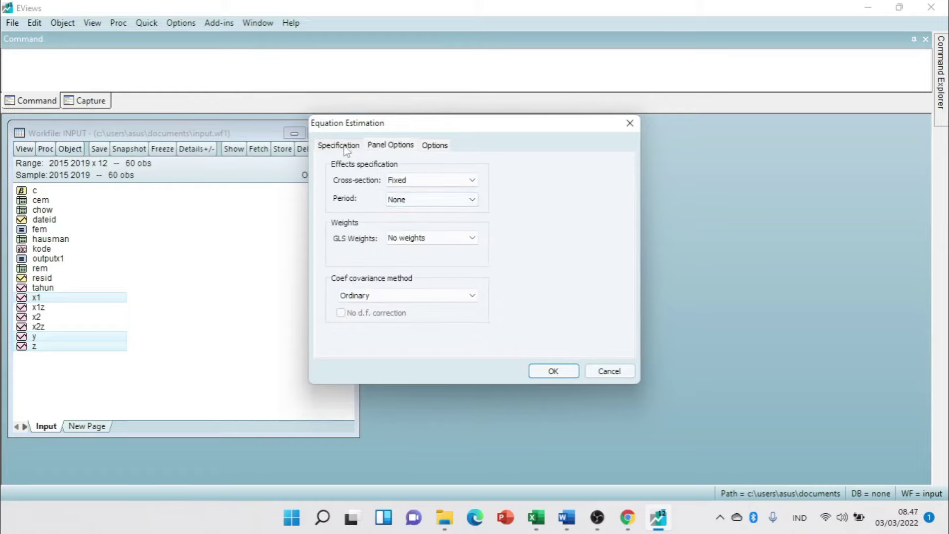
pyautogui.click(339, 145)
pyautogui.click(544, 373)
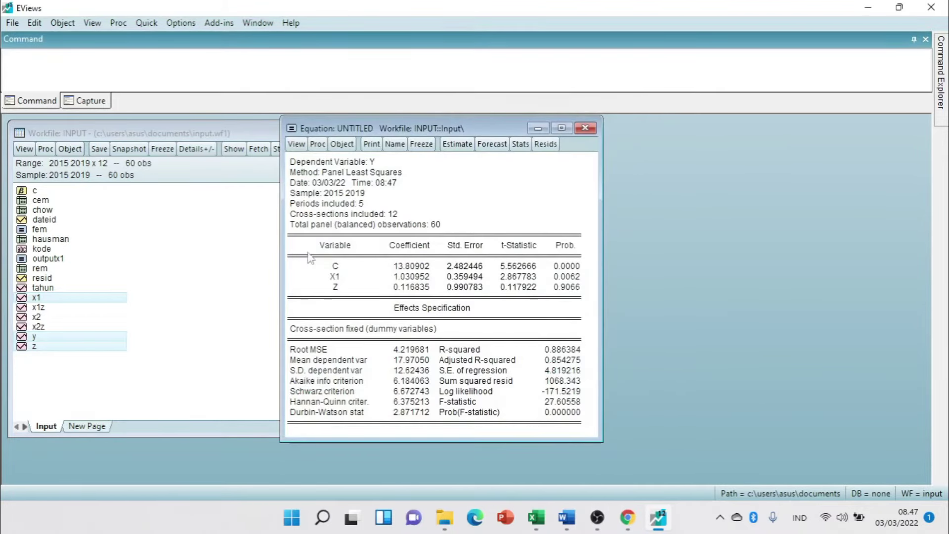
# - Copy the whole regression output of y on x1 and z and paste it under the "OUTPUT 1" label in the Word document
pyautogui.moveTo(296, 167); pyautogui.dragTo(574, 425)
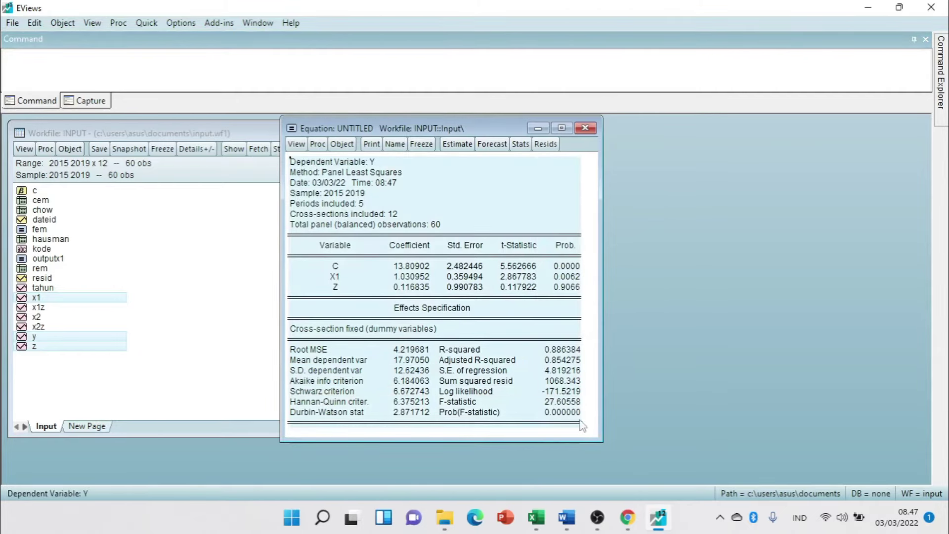
pyautogui.rightClick(456, 293)
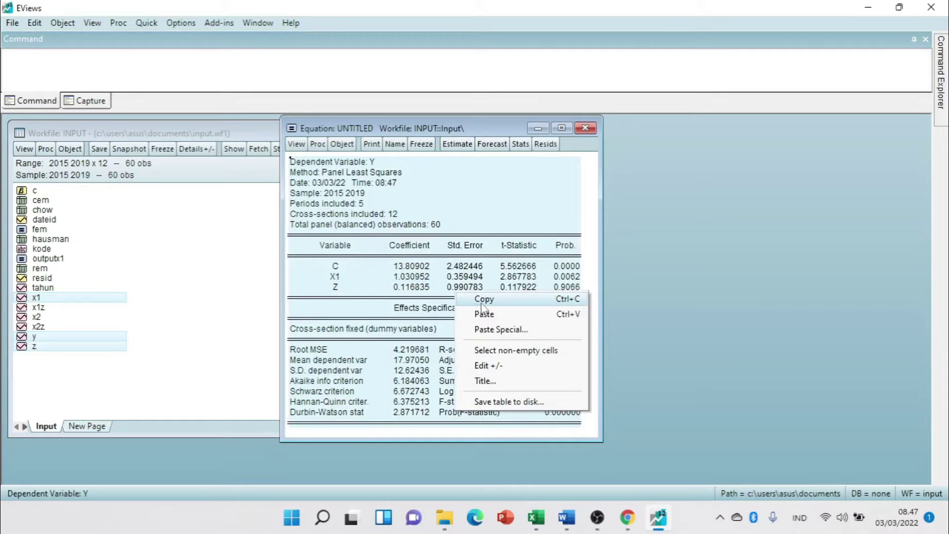
pyautogui.click(482, 300)
pyautogui.click(442, 288)
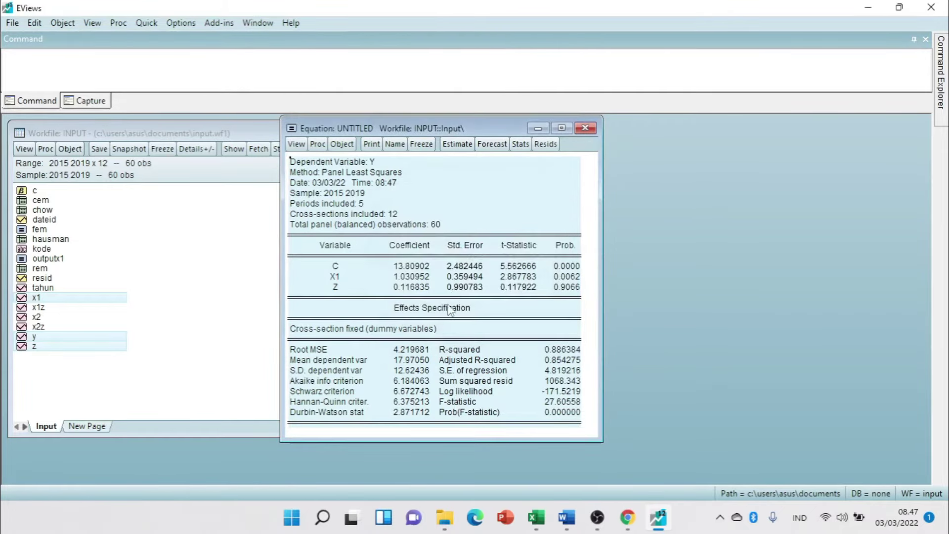
pyautogui.hotkey('alt', 'Tab')
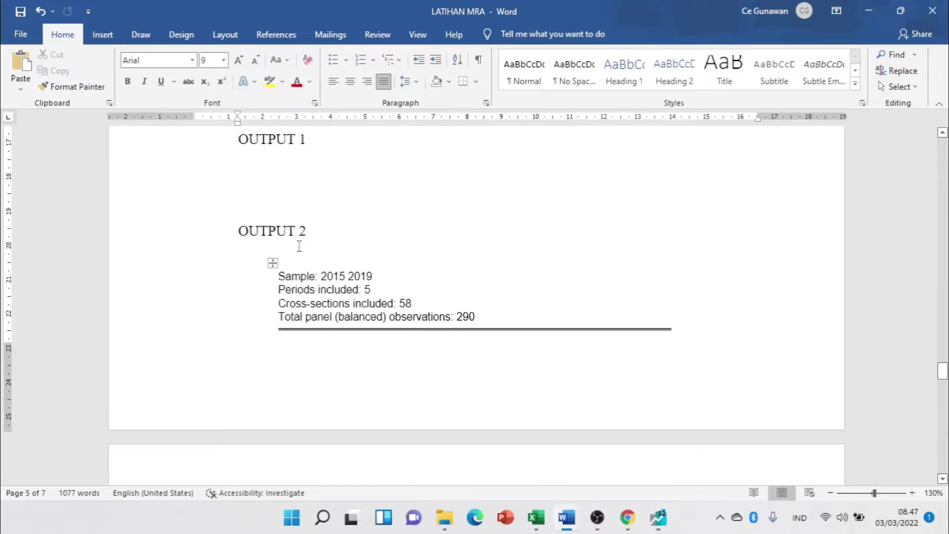
pyautogui.click(299, 174)
pyautogui.hotkey('ctrl', 'v')
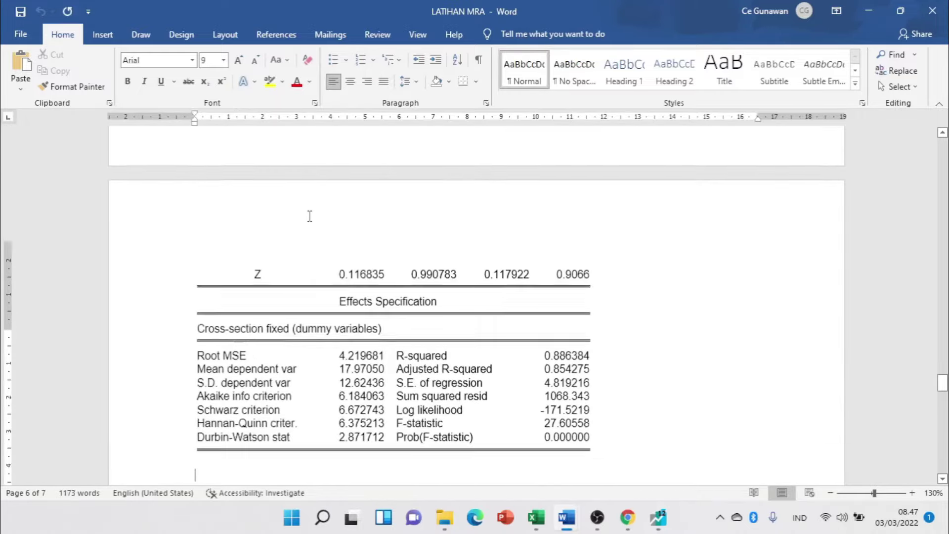
# - Centre the pasted x1 and z regression table under "OUTPUT 1" horizontally on the page
pyautogui.scroll(-3, 778, 417)
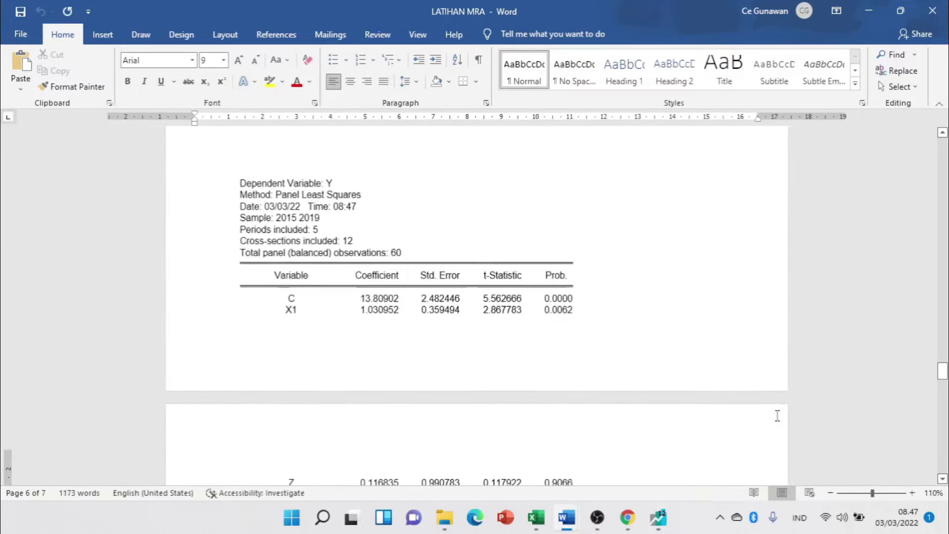
pyautogui.scroll(5, 471, 315)
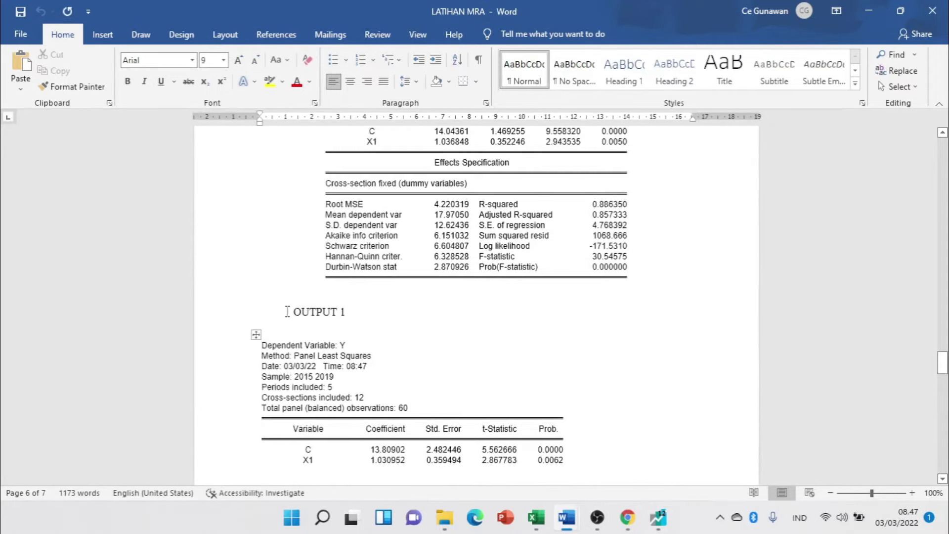
pyautogui.click(256, 335)
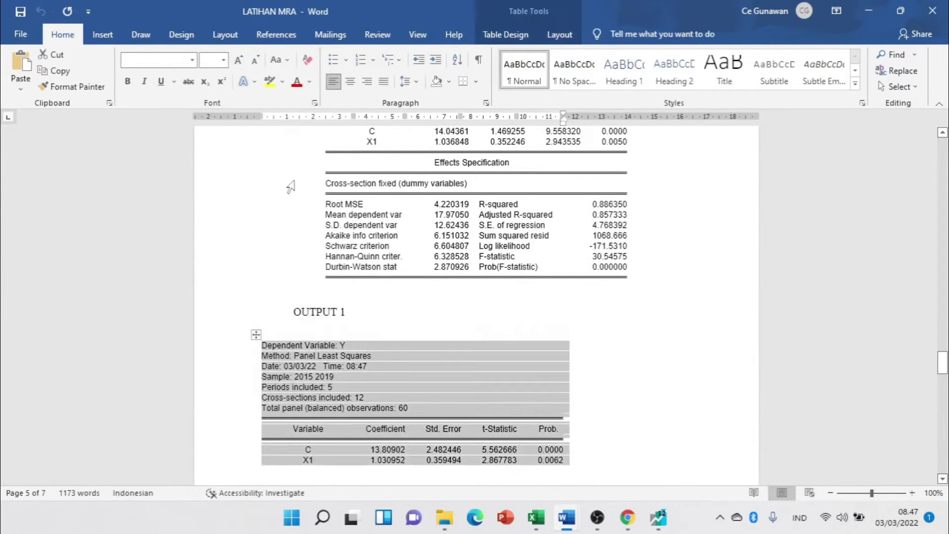
pyautogui.click(350, 81)
# - Delete the old CSR, SIZE and CSRSZ regression table under the "OUTPUT 2" label
pyautogui.scroll(-3, 415, 332)
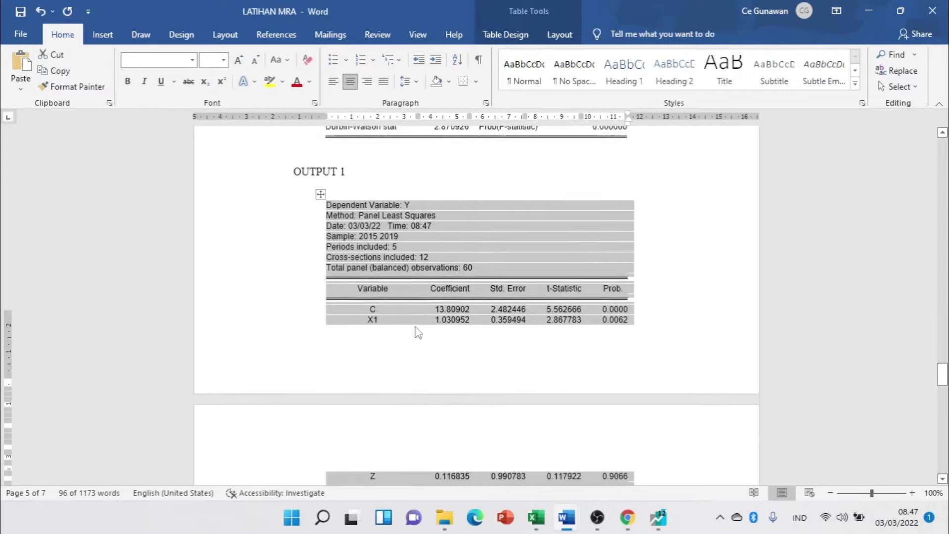
pyautogui.scroll(-8, 415, 332)
pyautogui.click(352, 328)
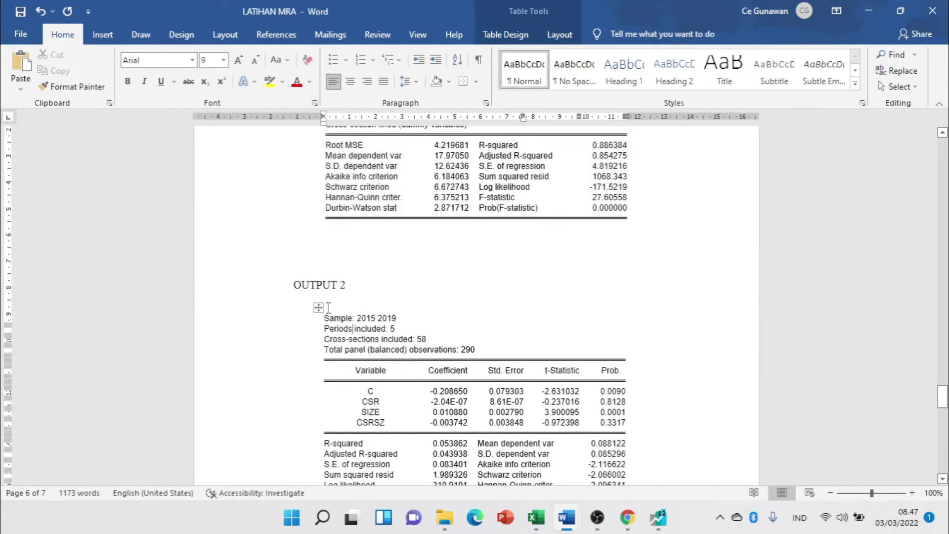
pyautogui.click(319, 306)
pyautogui.hotkey('ctrl', 'c')
pyautogui.press('BackSpace')
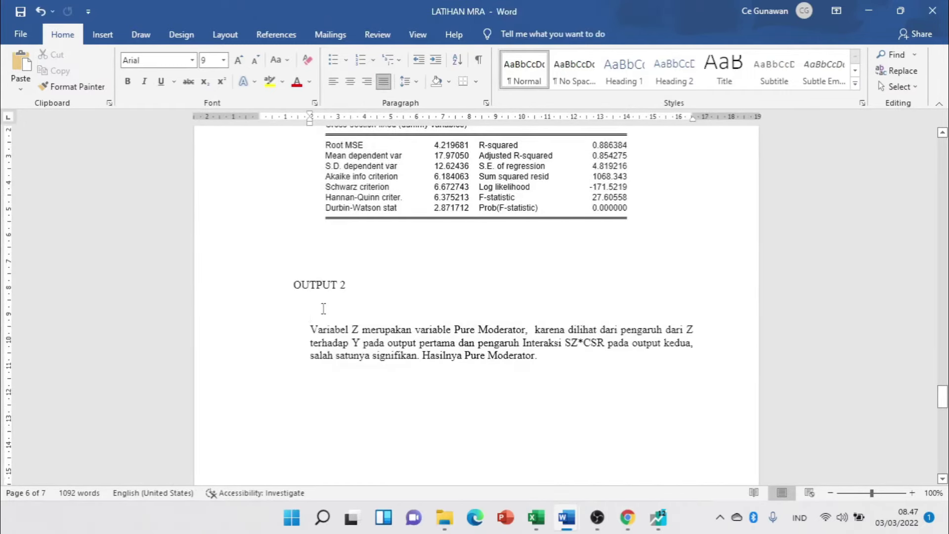
# - Switch to EViews, name the untitled y on x1 and z equation output2x1, and close its window
pyautogui.hotkey('alt', 'Tab')
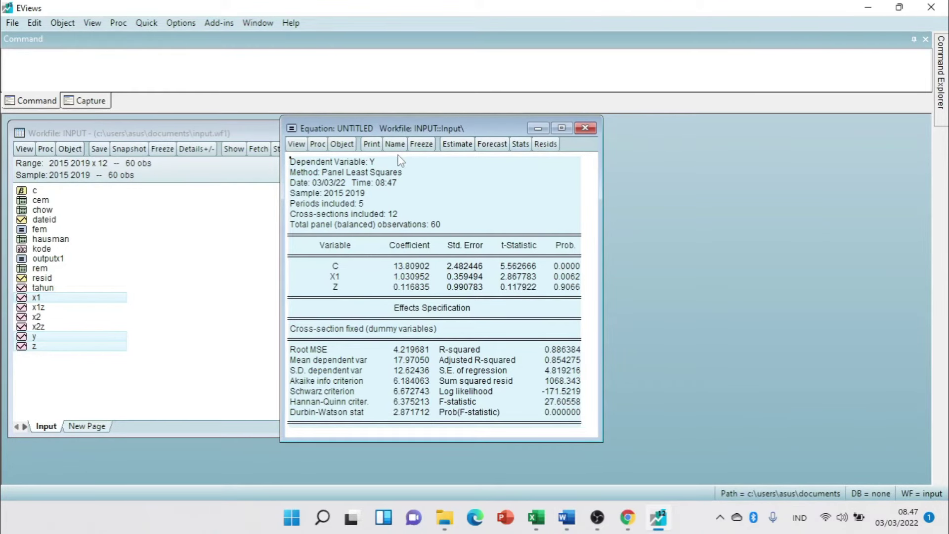
pyautogui.click(395, 144)
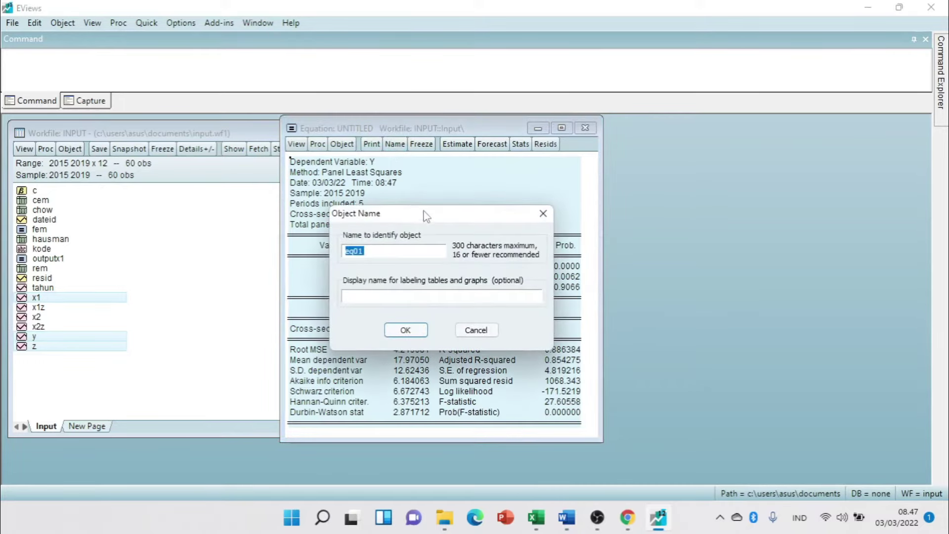
pyautogui.write('output2x1')
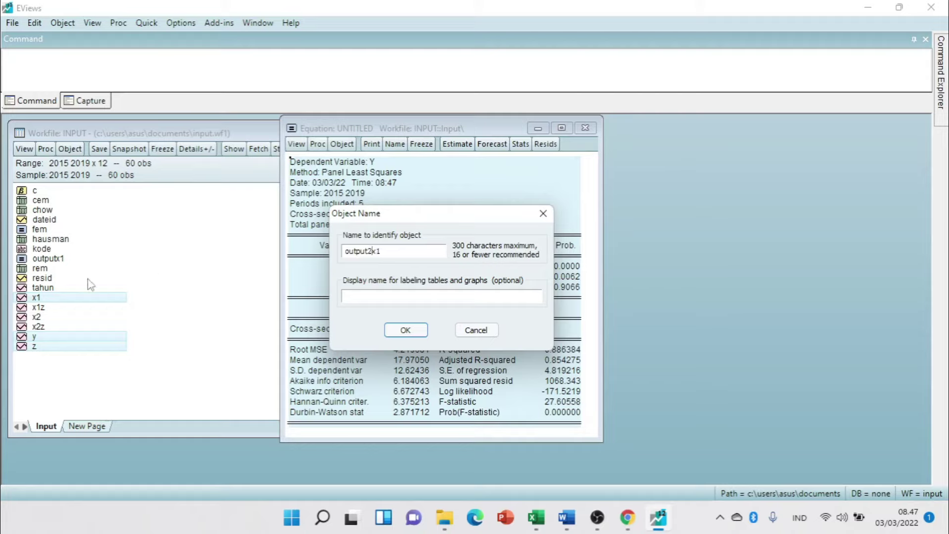
pyautogui.click(405, 330)
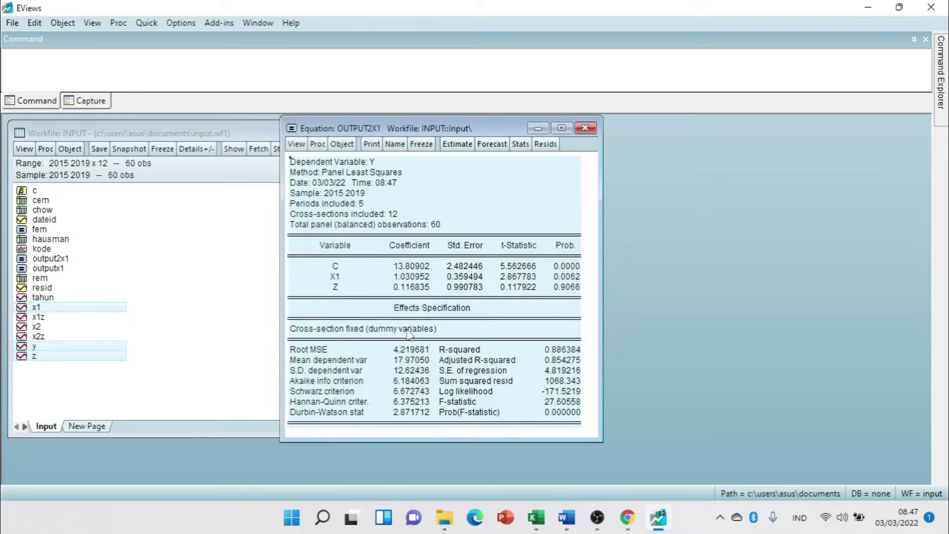
pyautogui.click(585, 129)
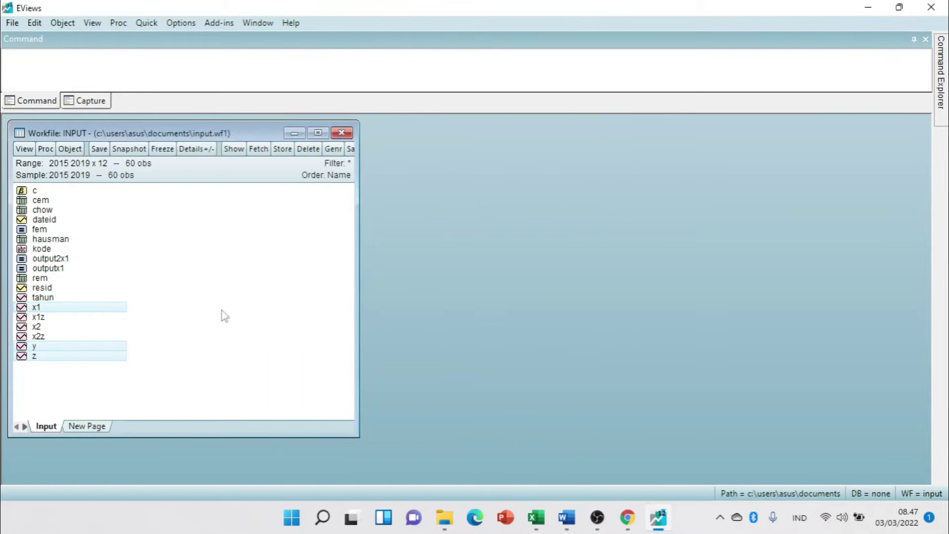
# - Switch to Word and bring back the old table under "OUTPUT 2" to check which regressors it uses
pyautogui.hotkey('alt', 'Tab')
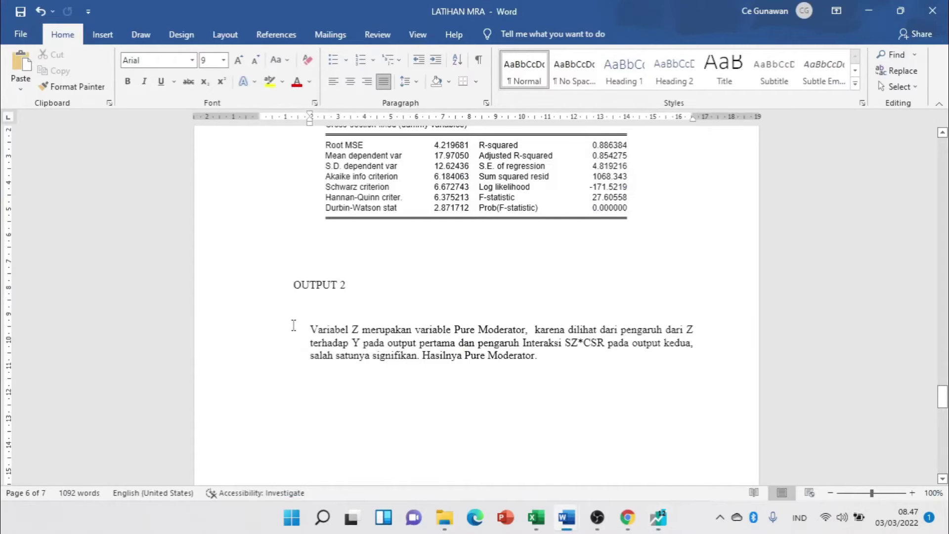
pyautogui.hotkey('alt', 'Tab')
pyautogui.hotkey('alt', 'Tab')
pyautogui.hotkey('ctrl', 'v')
pyautogui.scroll(-3, 445, 346)
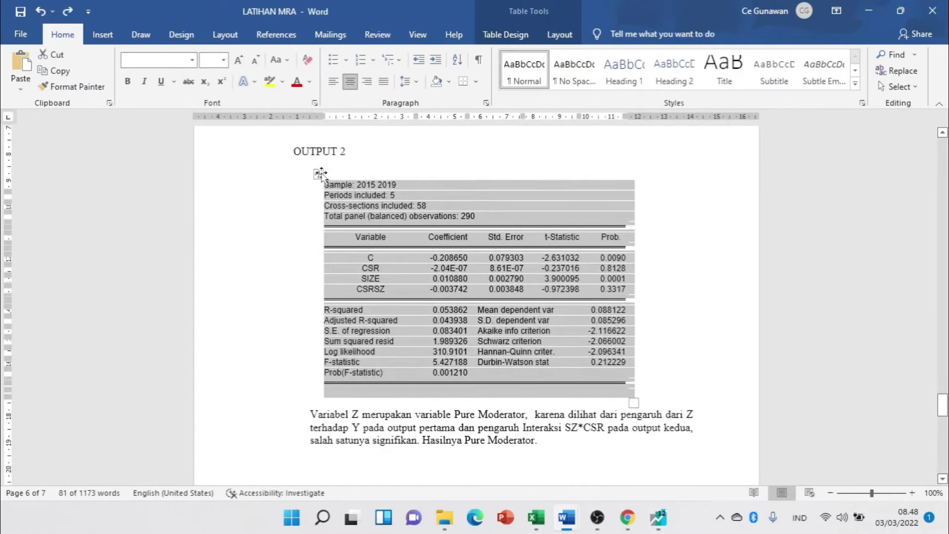
# - Switch to EViews and select the series y, x1, z and x1z in that order
pyautogui.hotkey('alt', 'Tab')
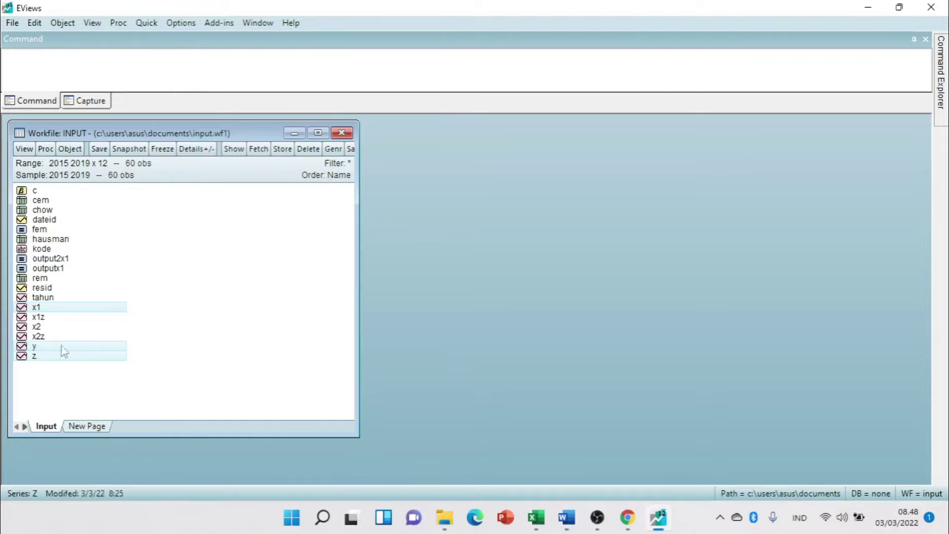
pyautogui.click(218, 339)
pyautogui.click(32, 347)
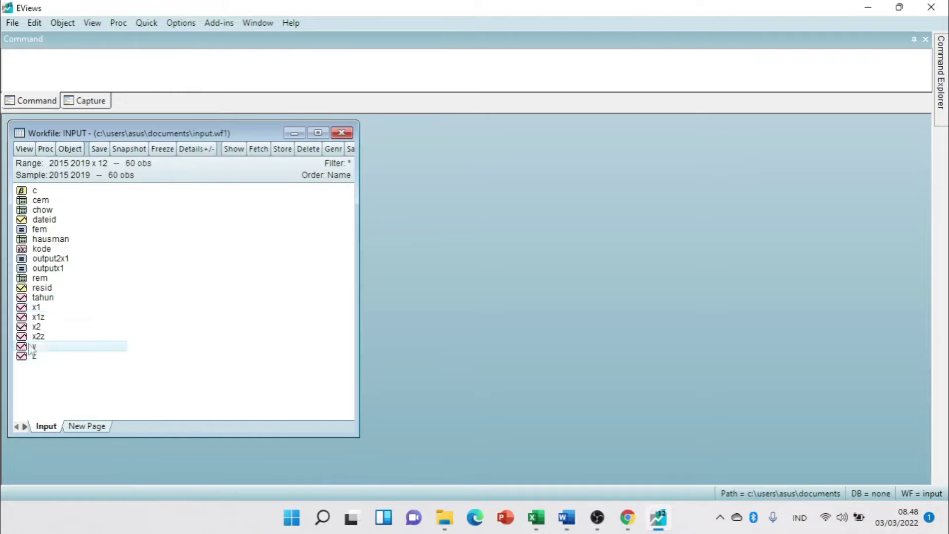
pyautogui.keyDown('ctrl'); pyautogui.click(38, 307); pyautogui.keyUp('ctrl')
pyautogui.keyDown('ctrl'); pyautogui.click(33, 355); pyautogui.keyUp('ctrl')
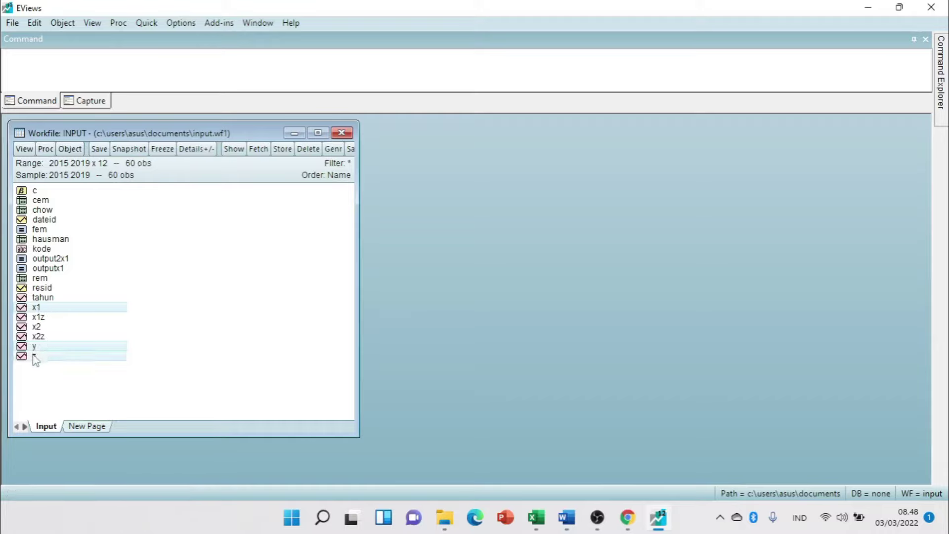
pyautogui.keyDown('ctrl'); pyautogui.click(37, 318); pyautogui.keyUp('ctrl')
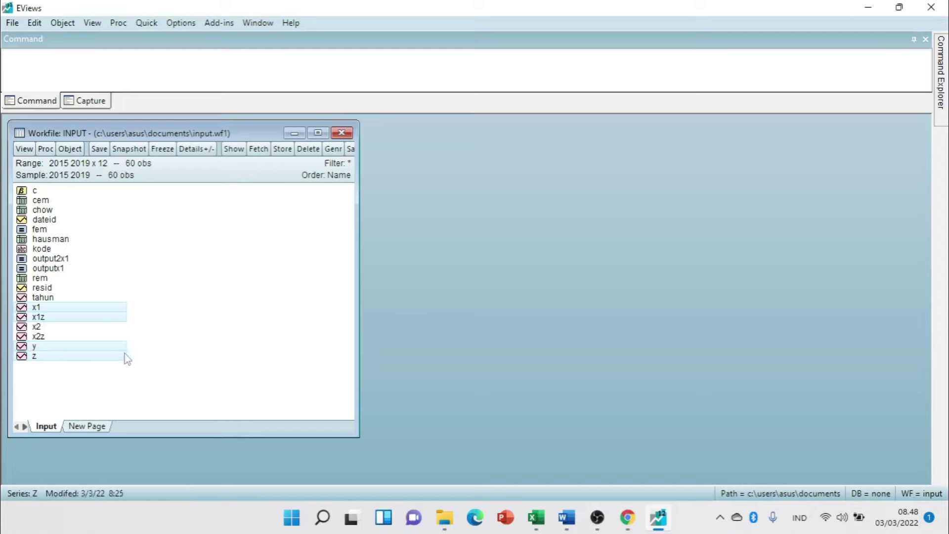
# - Return to Word, restore the old "OUTPUT 2" table once more to check its variables, and remove it again
pyautogui.hotkey('alt', 'Tab')
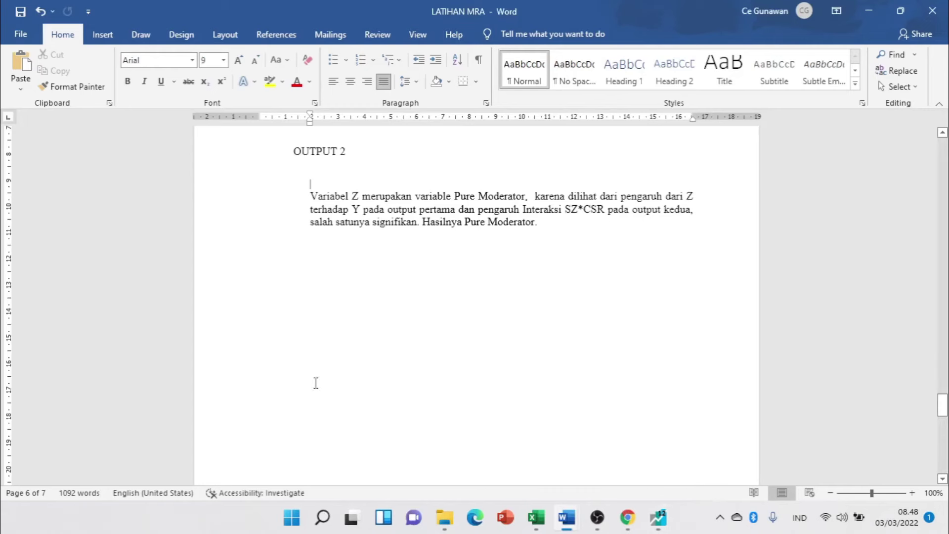
pyautogui.hotkey('ctrl', 'v')
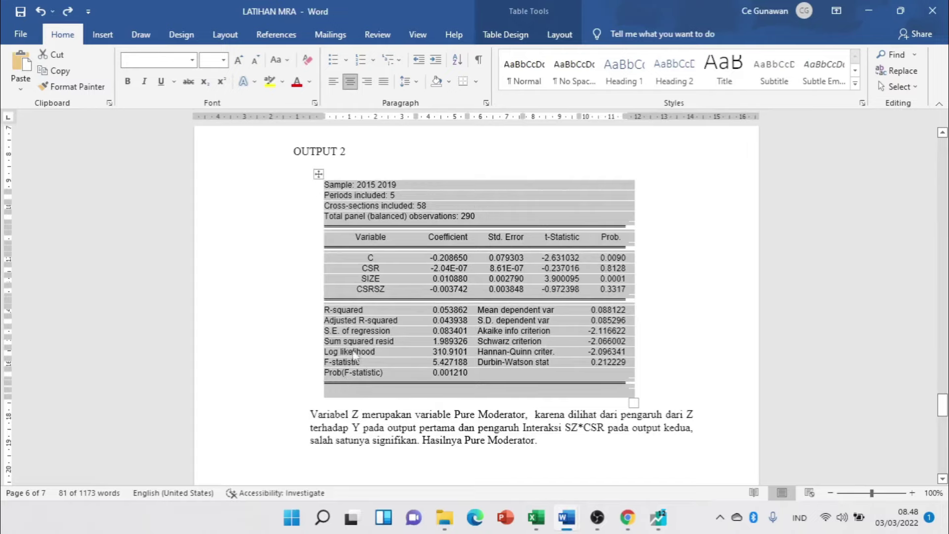
pyautogui.click(318, 175)
pyautogui.press('BackSpace')
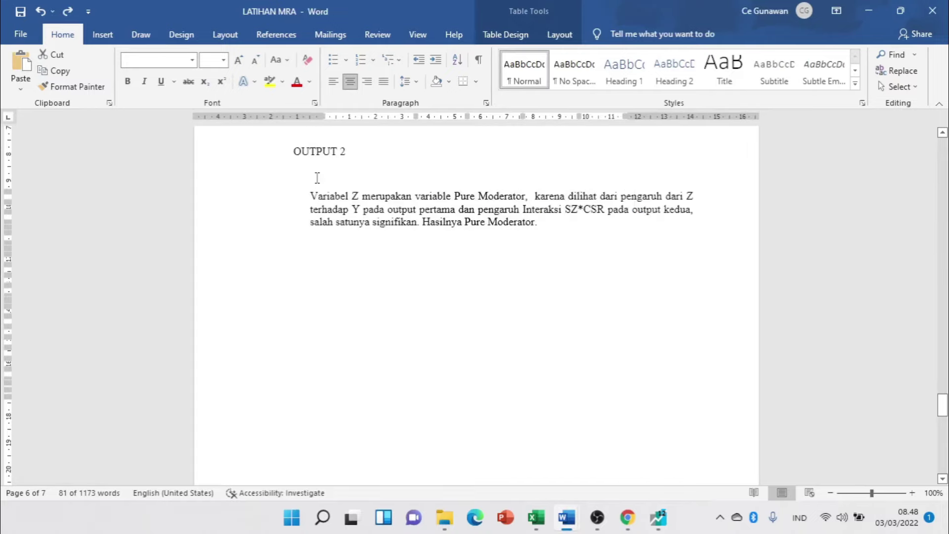
# - Bring back the old table under "OUTPUT 2" to compare its regressors with the selected series, delete it, and switch to EViews
pyautogui.hotkey('alt', 'Tab')
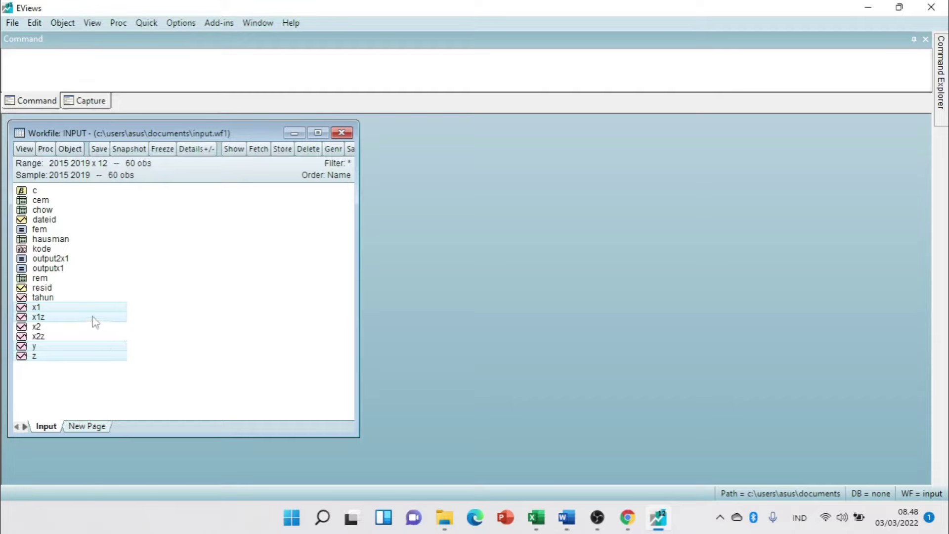
pyautogui.hotkey('alt', 'Tab')
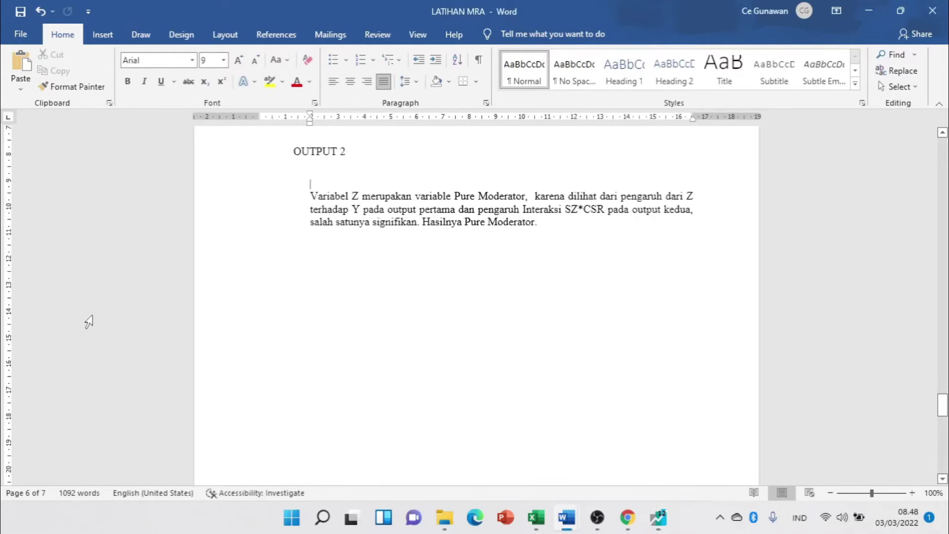
pyautogui.hotkey('ctrl', 'v')
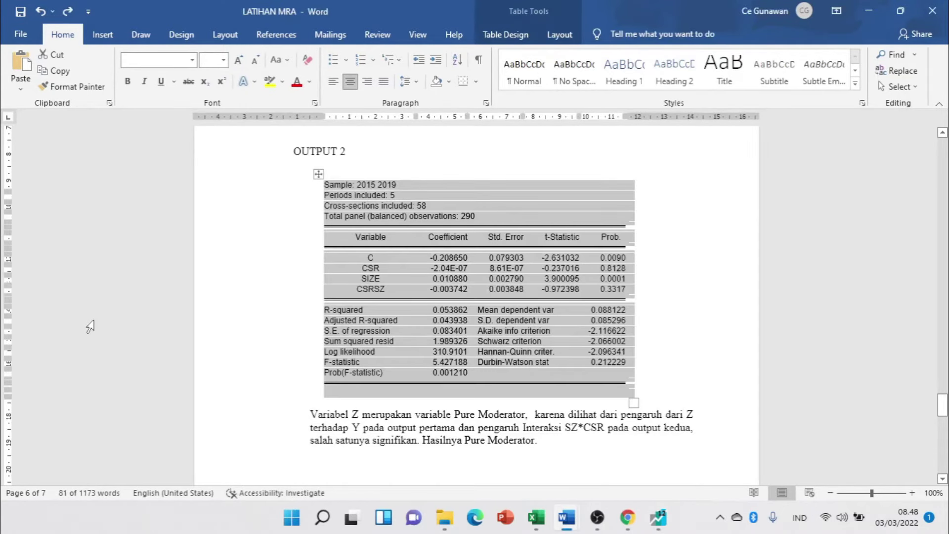
pyautogui.click(319, 173)
pyautogui.press('BackSpace')
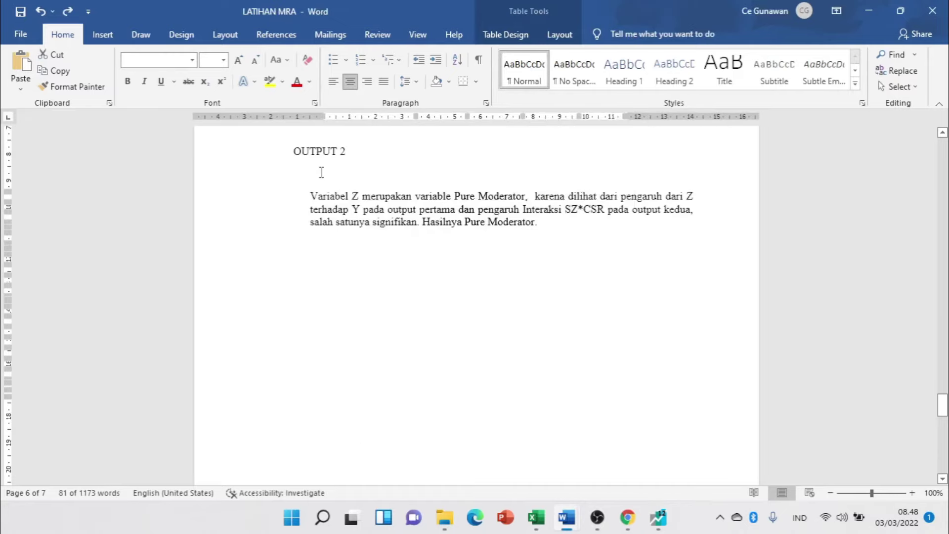
pyautogui.hotkey('alt', 'Tab')
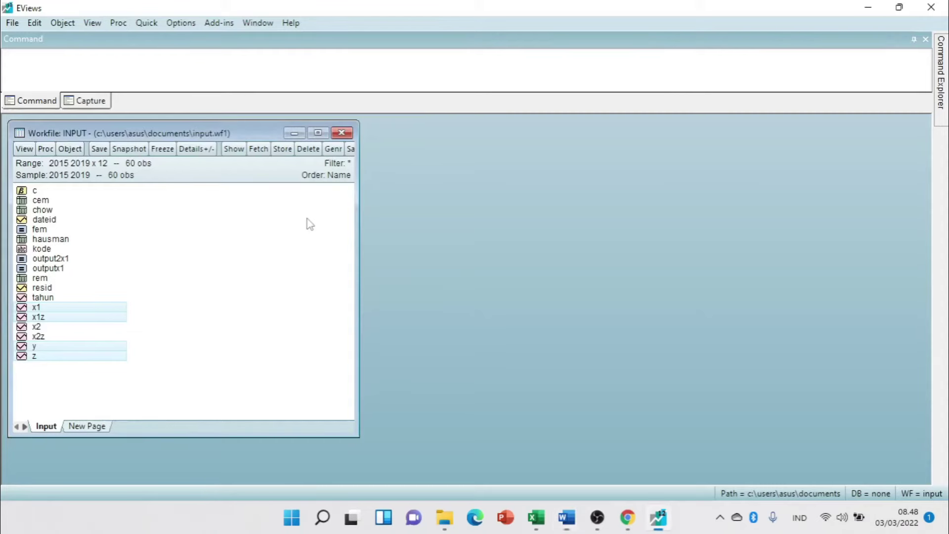
# - Try to estimate y on c, x1, z and x1z by least squares without cross-section effects, and discard the untitled equation
pyautogui.rightClick(78, 320)
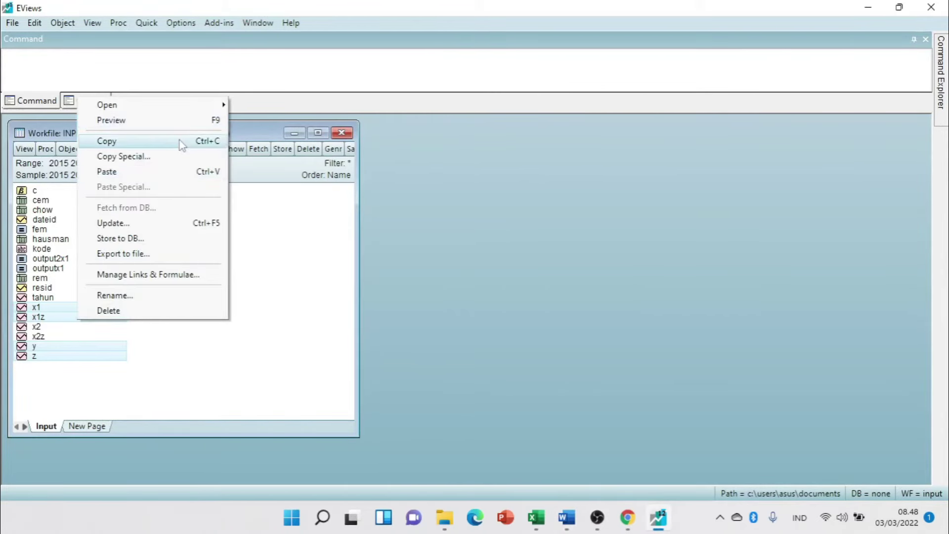
pyautogui.moveTo(201, 106)
pyautogui.click(278, 120)
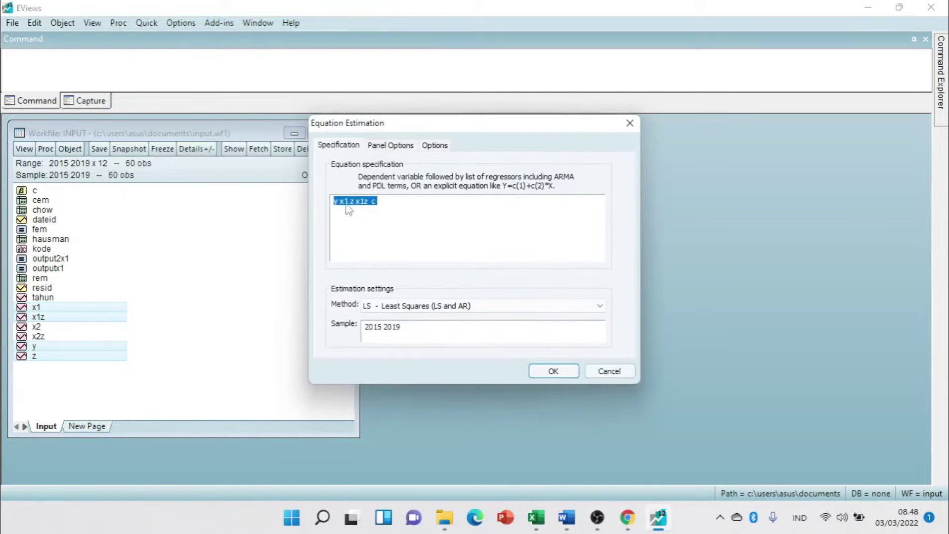
pyautogui.click(389, 204)
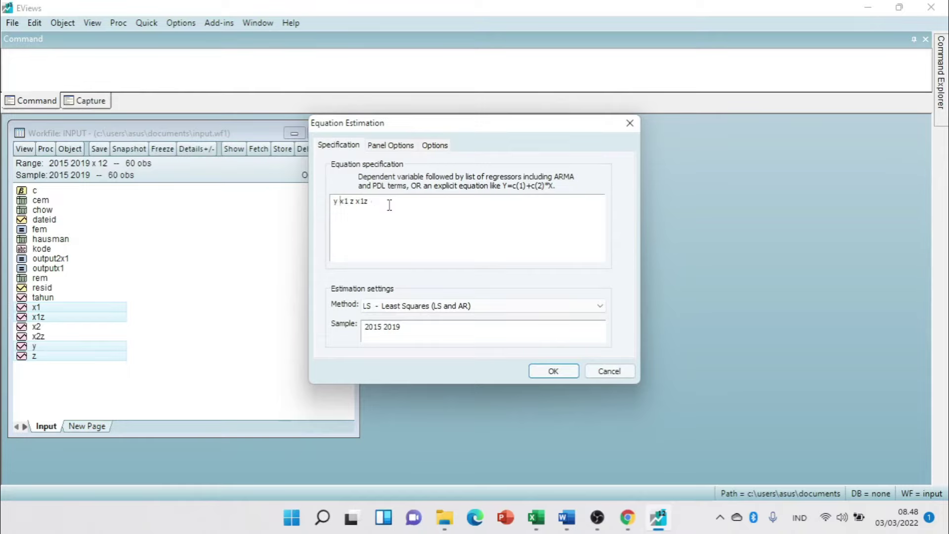
pyautogui.press('Home')
pyautogui.press('Right')
pyautogui.press('Right')
pyautogui.write('c')
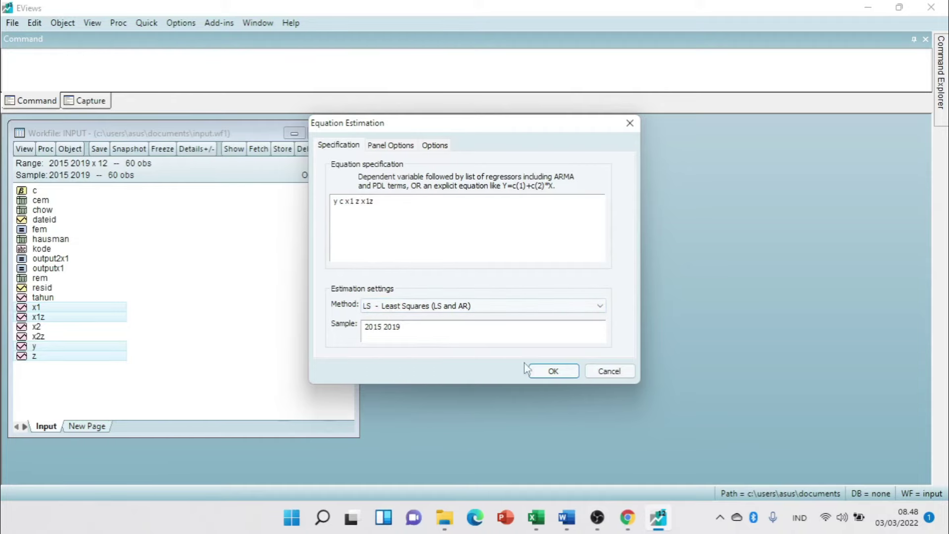
pyautogui.click(552, 371)
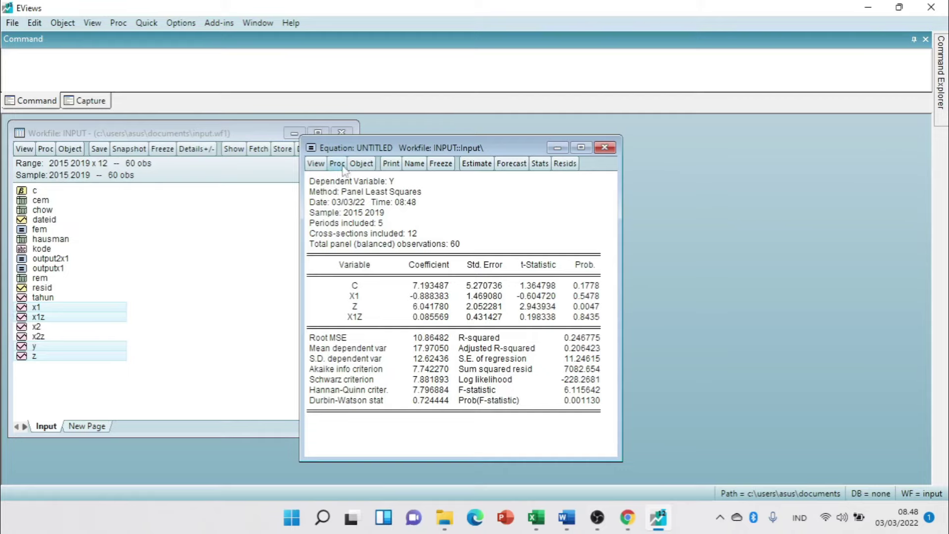
pyautogui.click(605, 148)
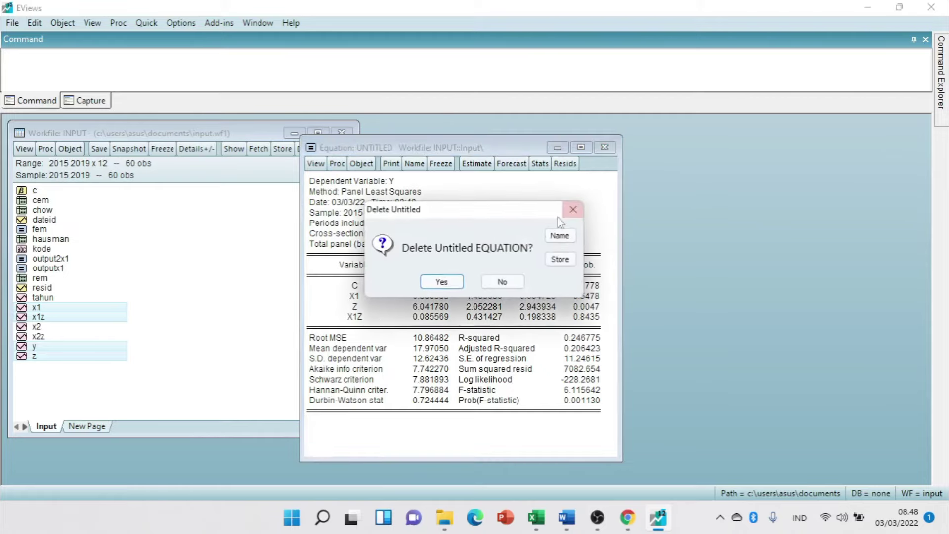
pyautogui.click(440, 281)
# - Estimate an equation of y on x1, z, x1z and c from the selected series with fixed cross-section effects
pyautogui.rightClick(88, 310)
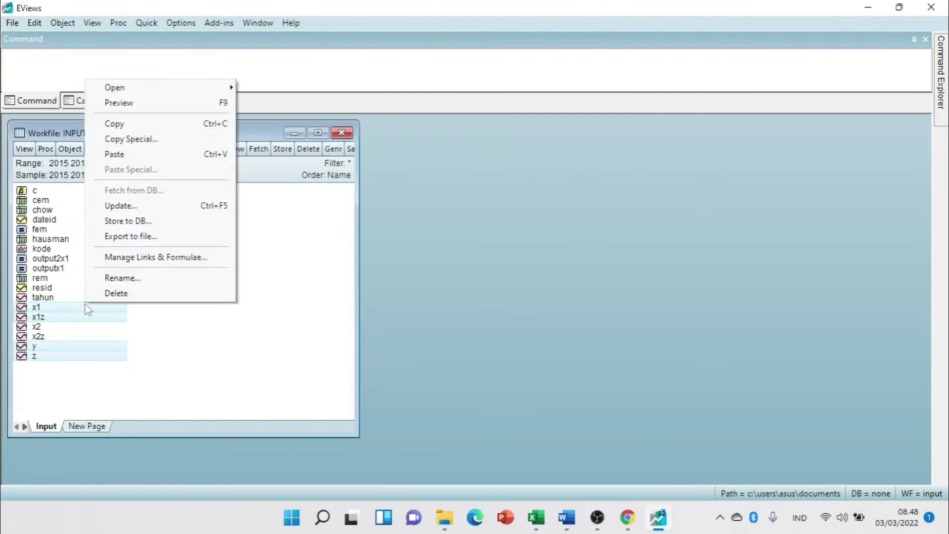
pyautogui.moveTo(202, 89)
pyautogui.click(269, 103)
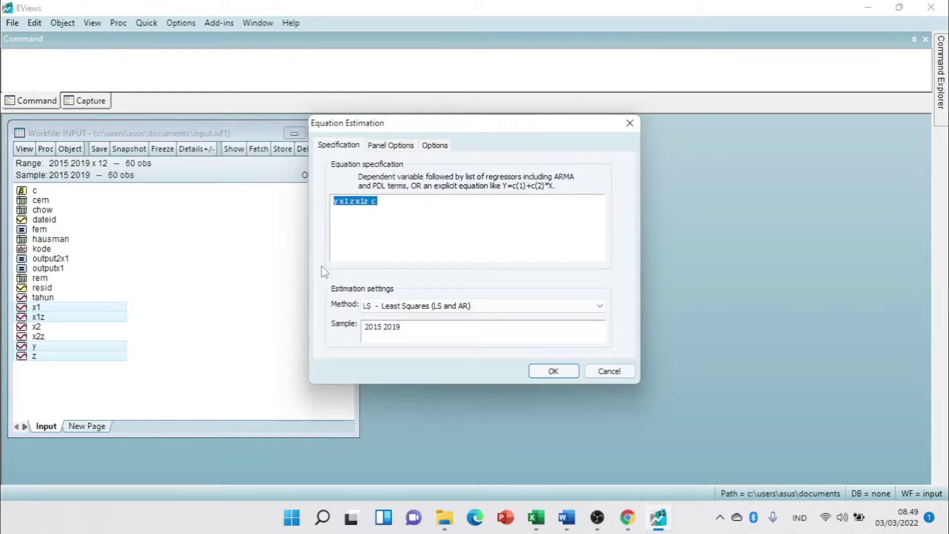
pyautogui.click(393, 145)
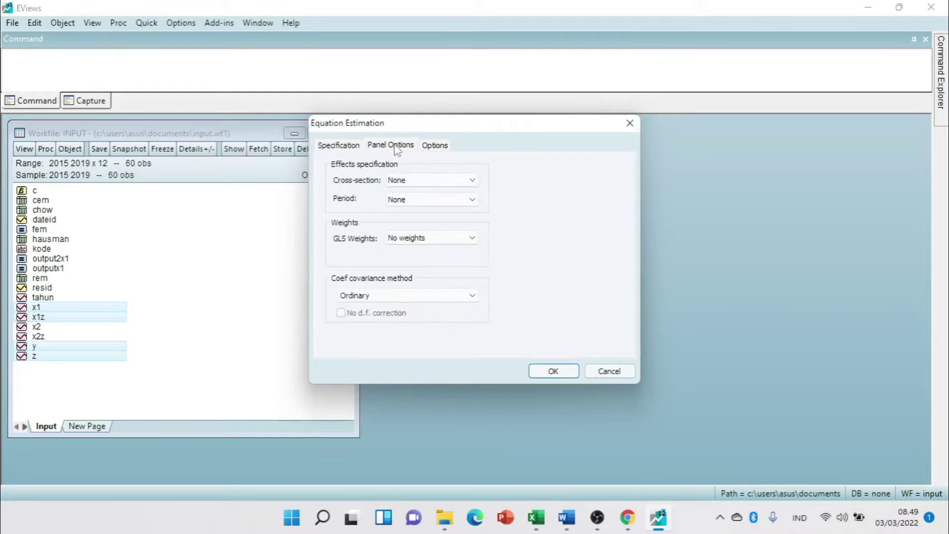
pyautogui.click(420, 181)
pyautogui.click(423, 198)
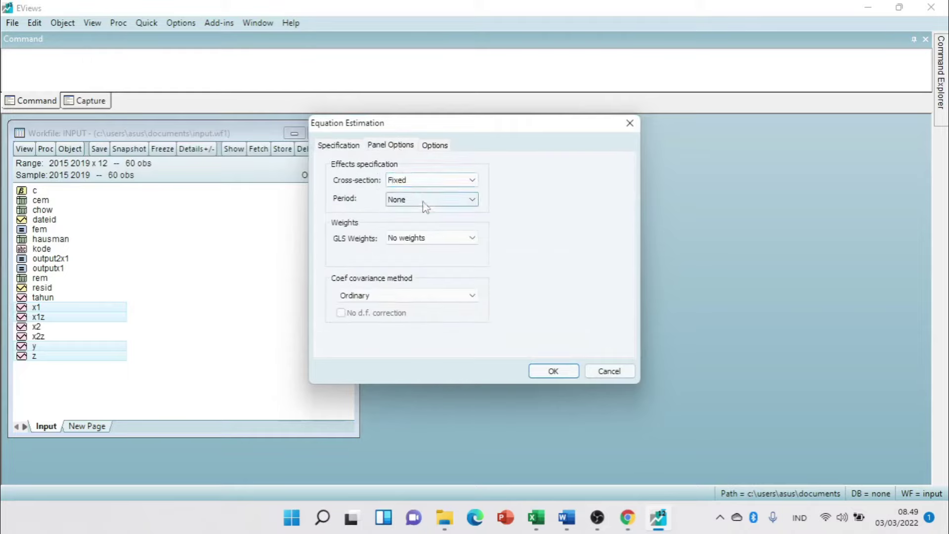
pyautogui.click(547, 370)
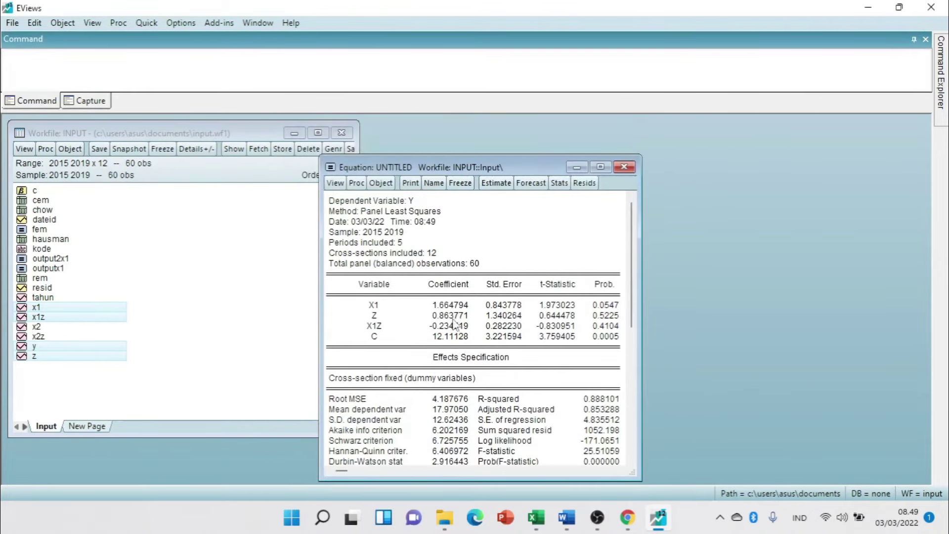
# - Copy the whole regression output with numbers as displayed and paste it under "OUTPUT 2" in the Word report
pyautogui.moveTo(332, 206); pyautogui.dragTo(628, 472)
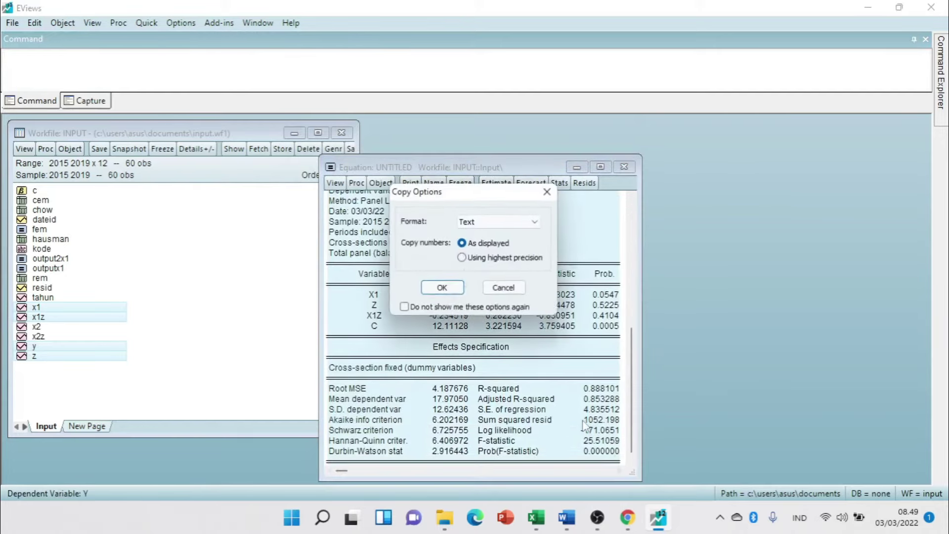
pyautogui.hotkey('ctrl', 'c')
pyautogui.click(442, 289)
pyautogui.hotkey('alt', 'Tab')
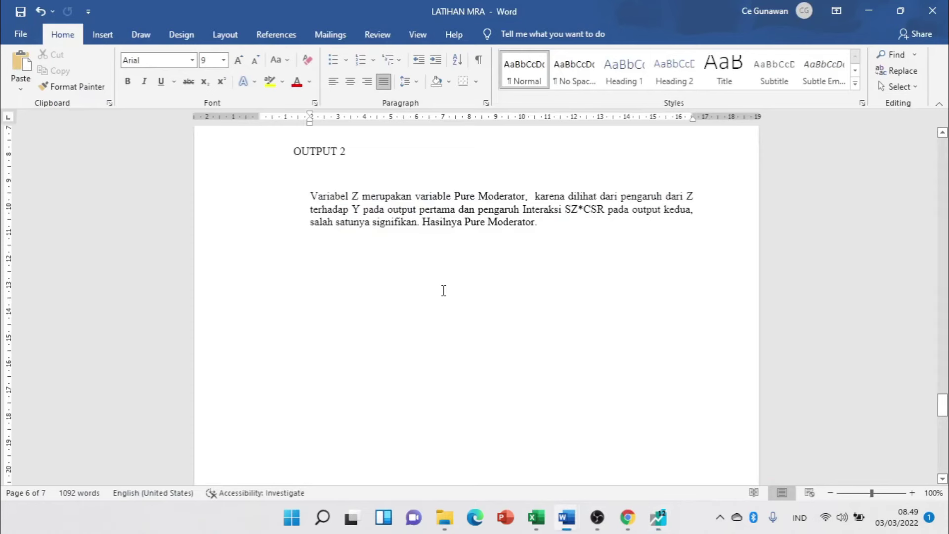
pyautogui.click(380, 186)
pyautogui.hotkey('ctrl', 'v')
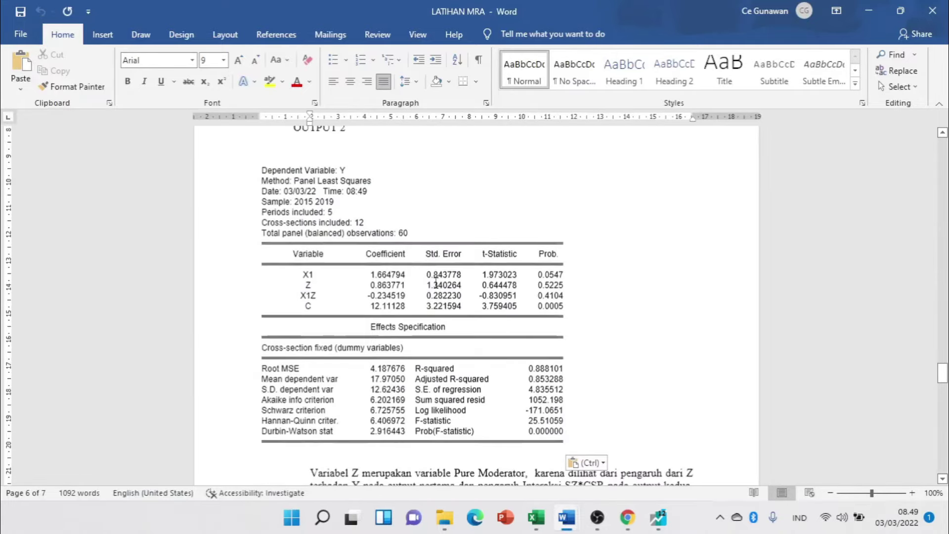
# - Centre the pasted regression table under "OUTPUT 2" and check its placement above the Pure Moderator paragraph
pyautogui.click(254, 159)
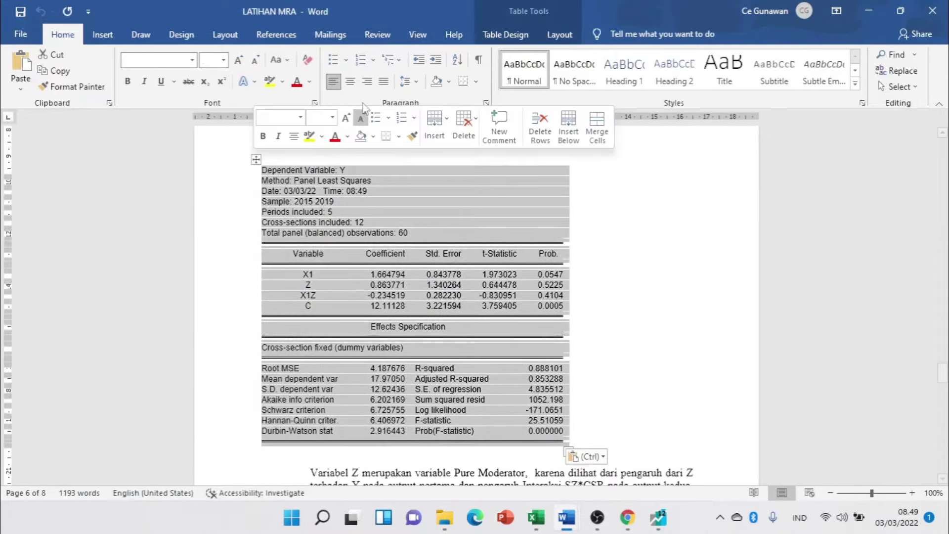
pyautogui.click(350, 81)
pyautogui.scroll(-5, 514, 259)
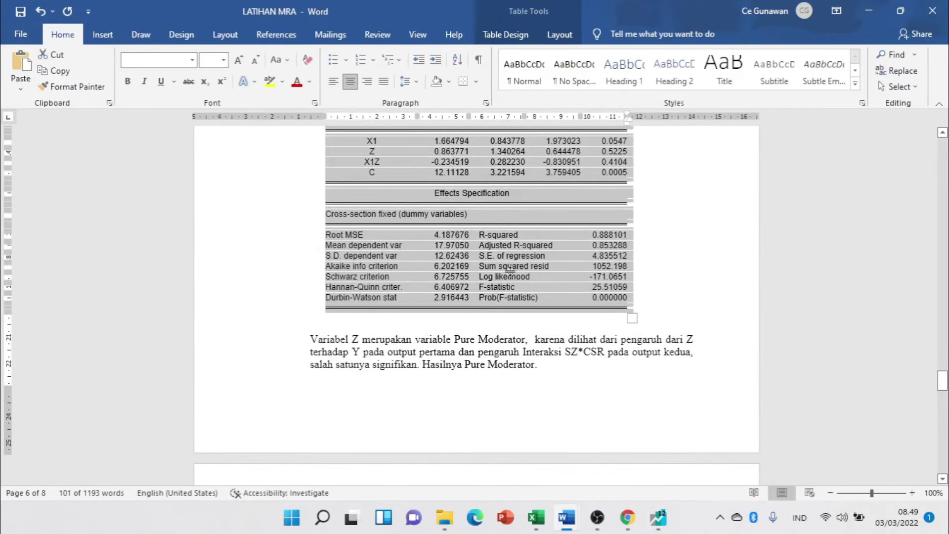
pyautogui.scroll(6, 509, 271)
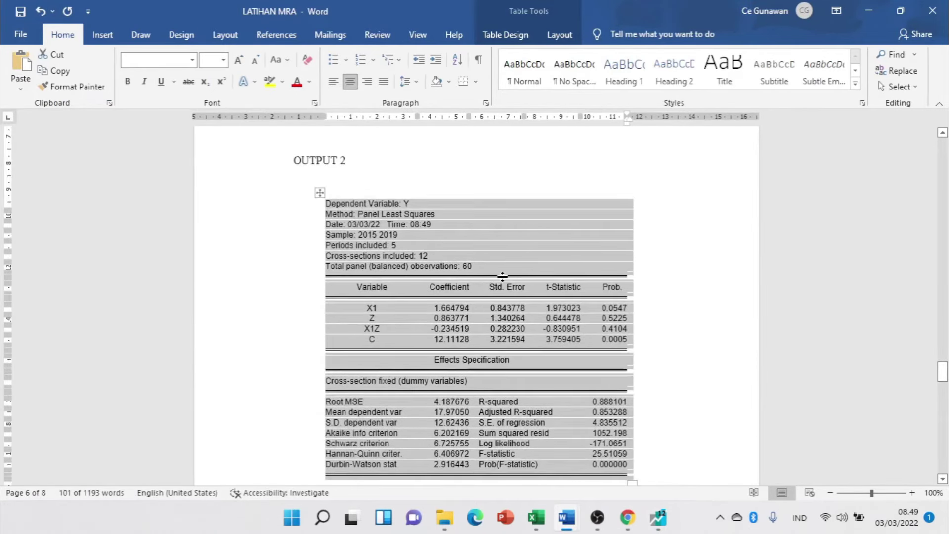
# - Examine the regression table under "OUTPUT" and select the probability of X1 to judge its significance
pyautogui.scroll(5, 505, 272)
pyautogui.scroll(20, 507, 267)
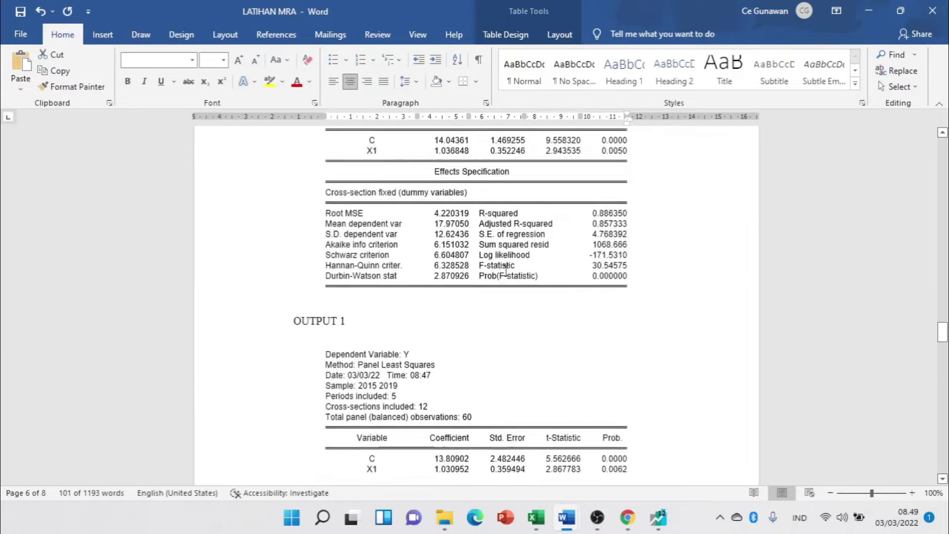
pyautogui.scroll(2, 510, 259)
pyautogui.scroll(-2, 509, 250)
pyautogui.scroll(2, 483, 272)
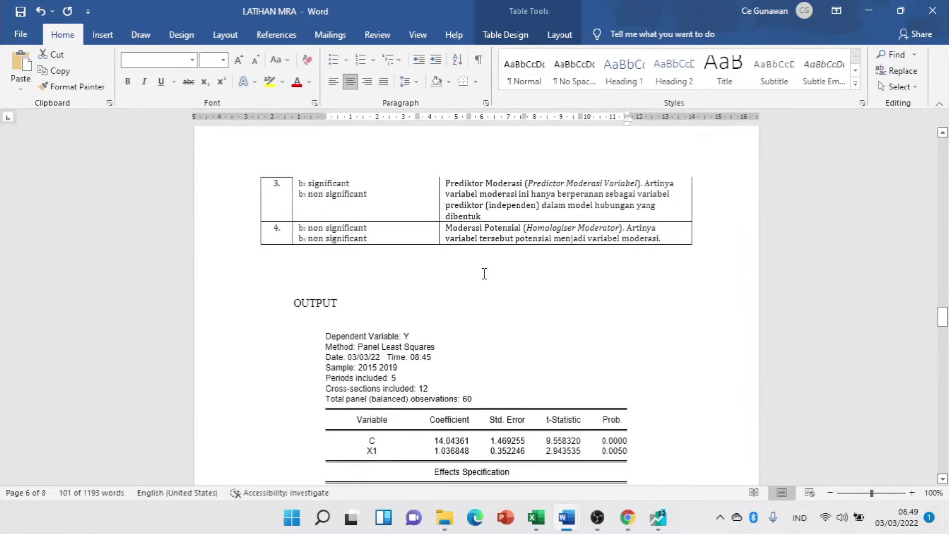
pyautogui.scroll(-5, 398, 302)
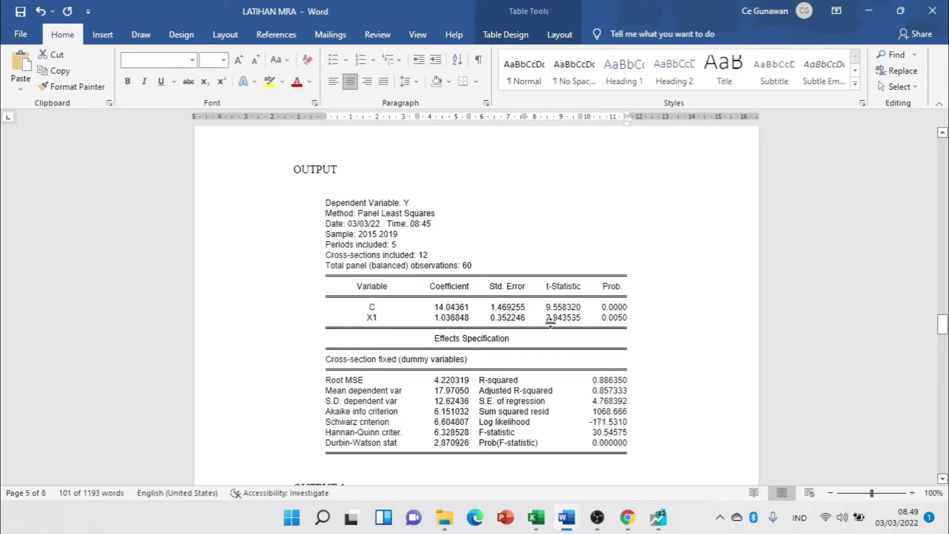
pyautogui.scroll(-1, 473, 324)
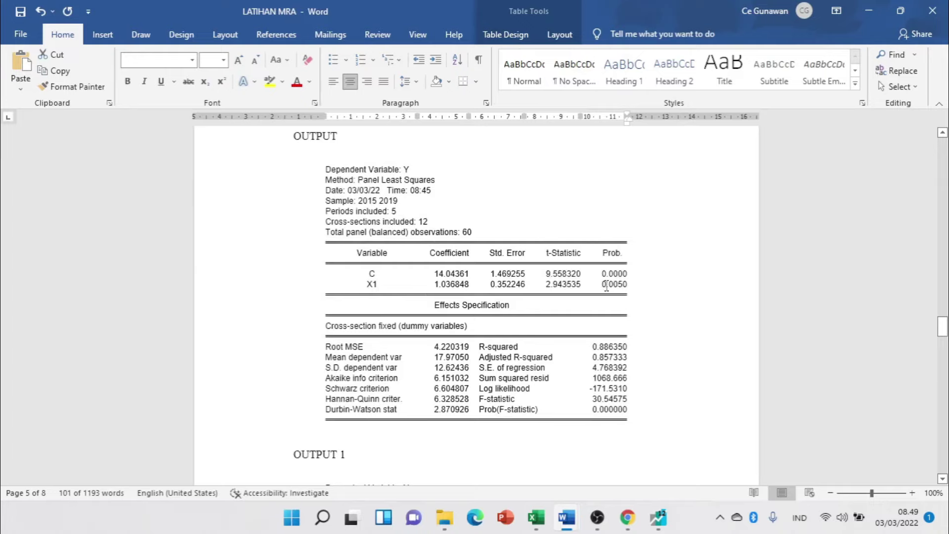
pyautogui.moveTo(604, 286); pyautogui.dragTo(628, 285)
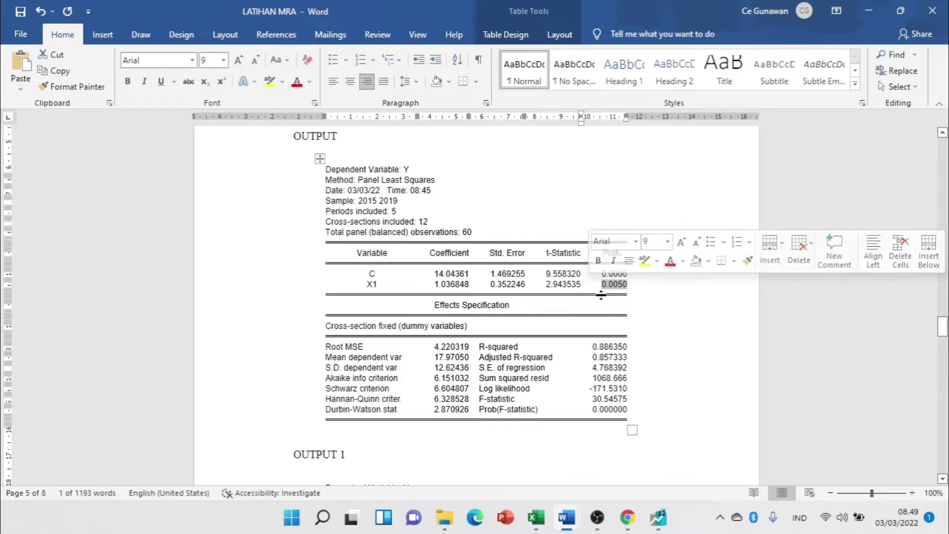
# - Review the variable diagram and the moderator type criteria against the results under "OUTPUT" and "OUTPUT 1"
pyautogui.scroll(-8, 455, 307)
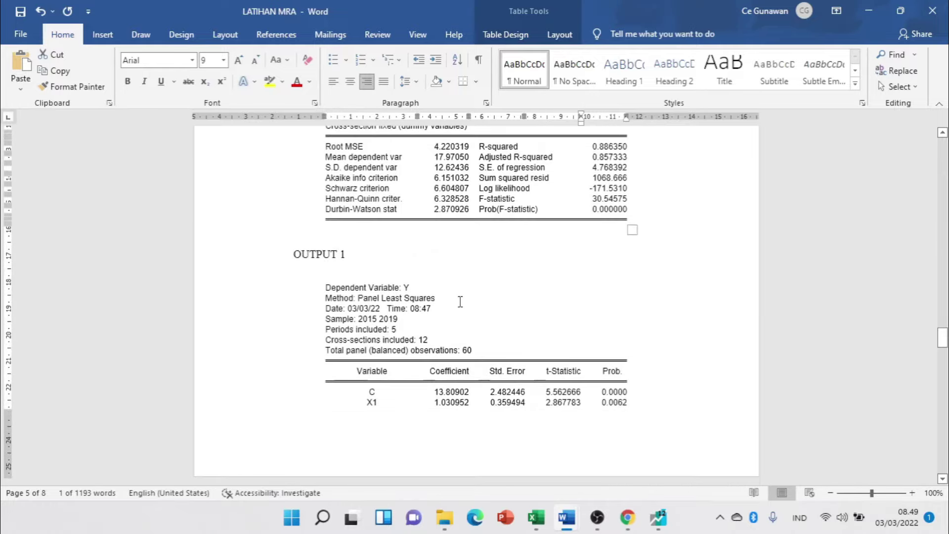
pyautogui.scroll(15, 461, 301)
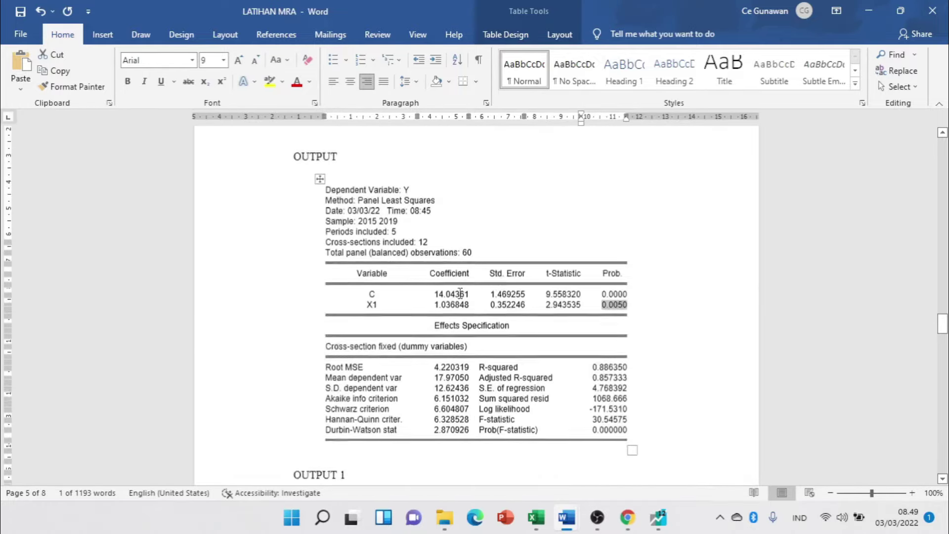
pyautogui.scroll(15, 460, 287)
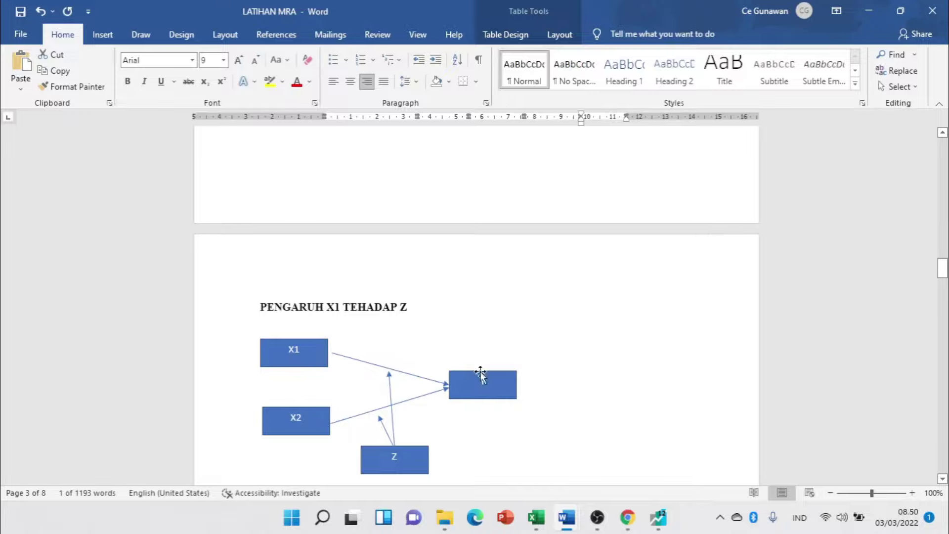
pyautogui.scroll(-5, 430, 378)
pyautogui.scroll(-15, 427, 375)
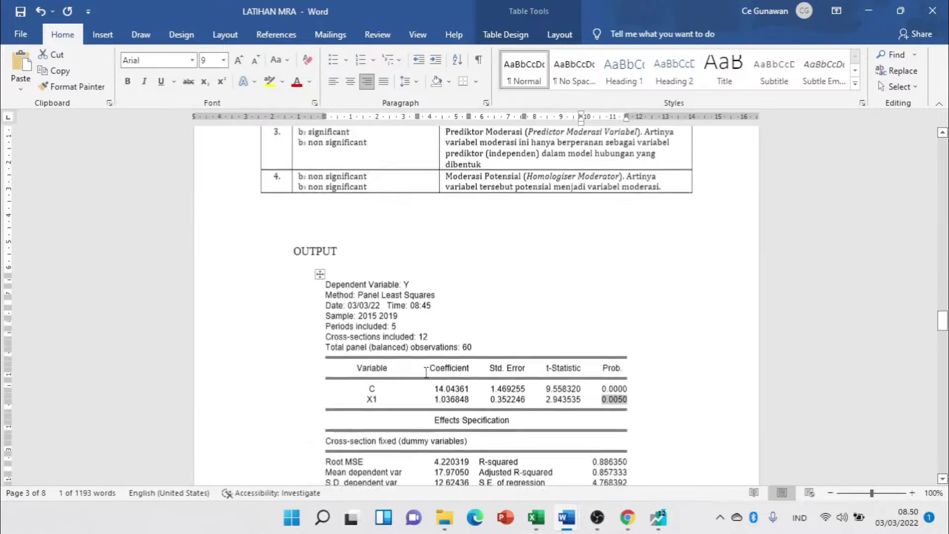
pyautogui.scroll(5, 428, 360)
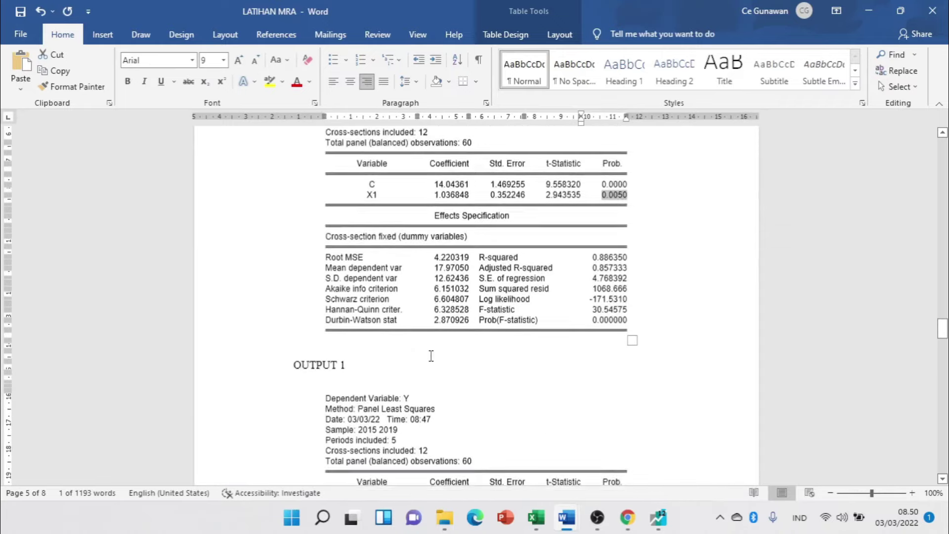
pyautogui.scroll(20, 431, 356)
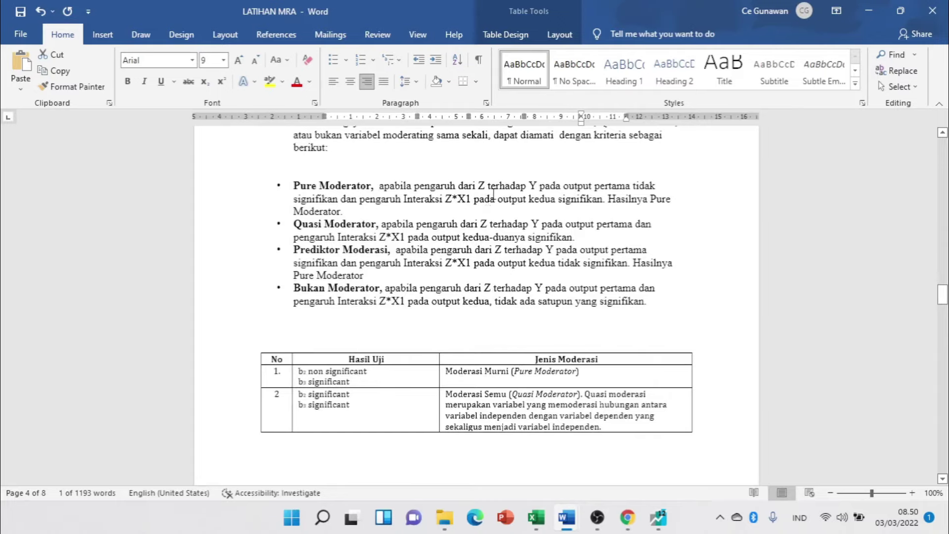
pyautogui.scroll(-20, 493, 295)
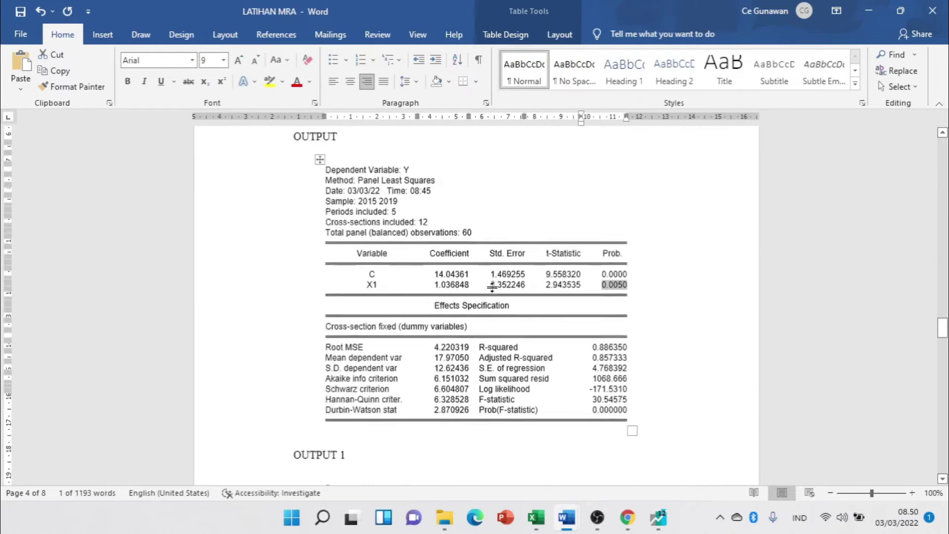
pyautogui.scroll(-9, 494, 288)
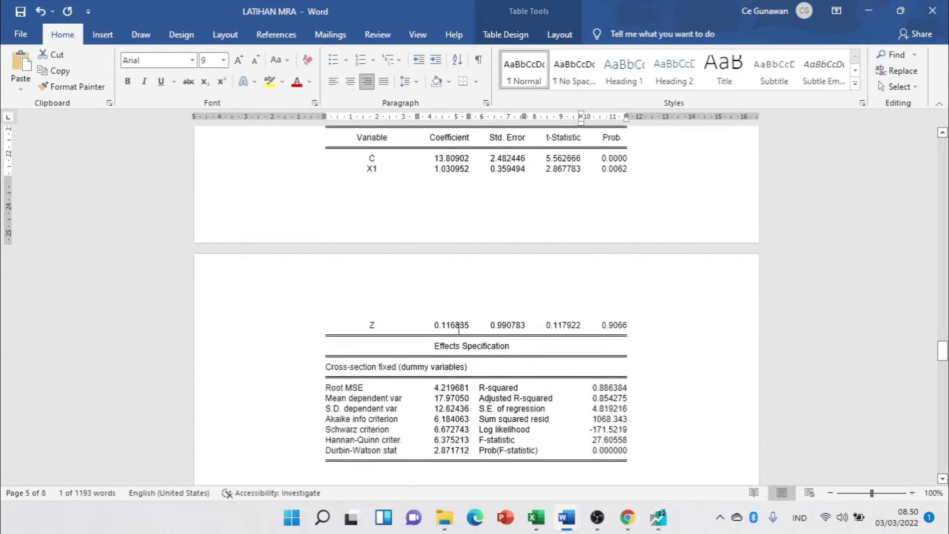
# - Highlight the probability of Z in the "OUTPUT 1" regression table in yellow
pyautogui.moveTo(603, 328); pyautogui.dragTo(569, 324)
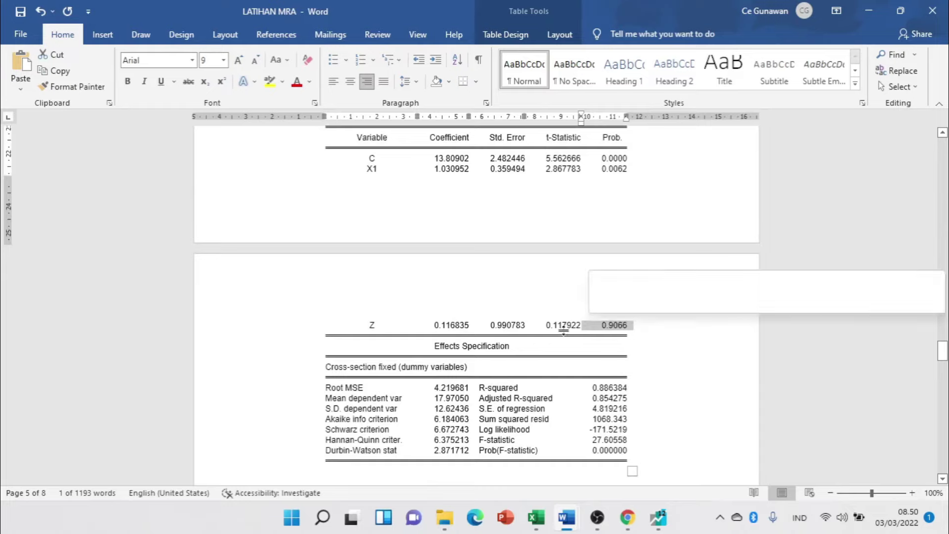
pyautogui.scroll(4, 463, 291)
pyautogui.scroll(4, 379, 211)
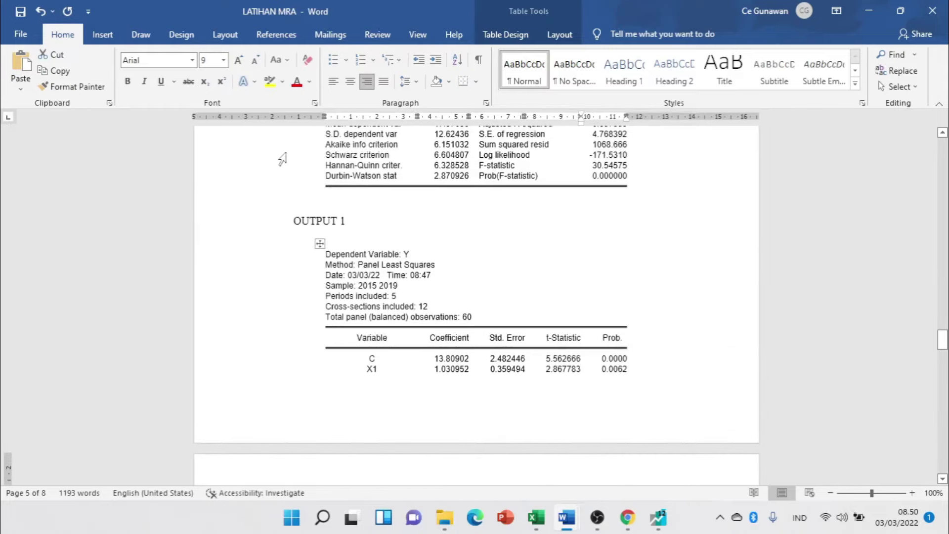
pyautogui.click(270, 81)
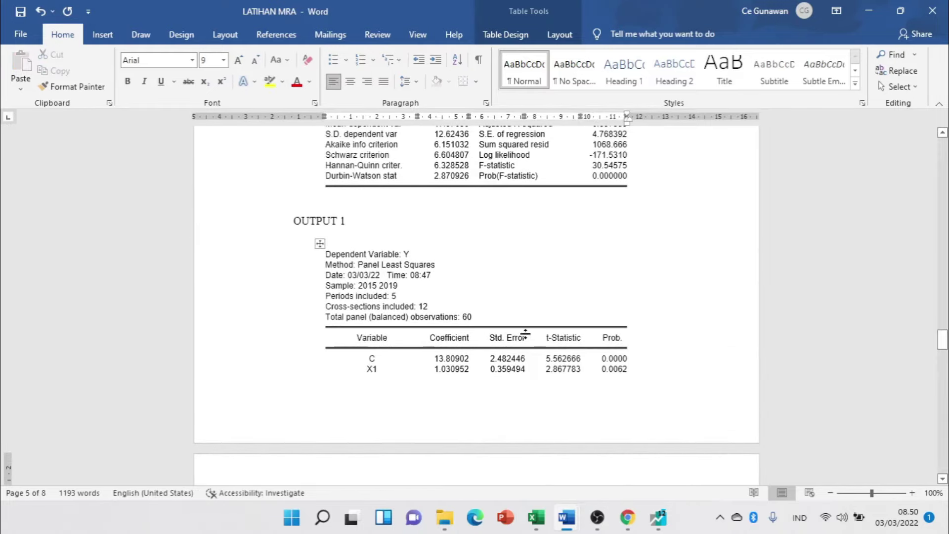
pyautogui.scroll(-4, 514, 334)
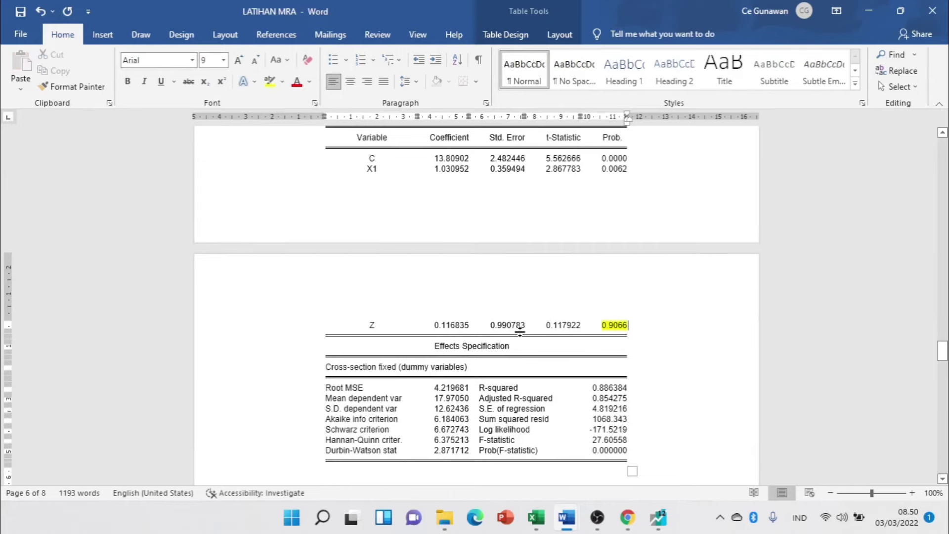
# - Highlight the probability of the interaction term X1Z in the "OUTPUT 2" regression table in yellow
pyautogui.scroll(-15, 519, 331)
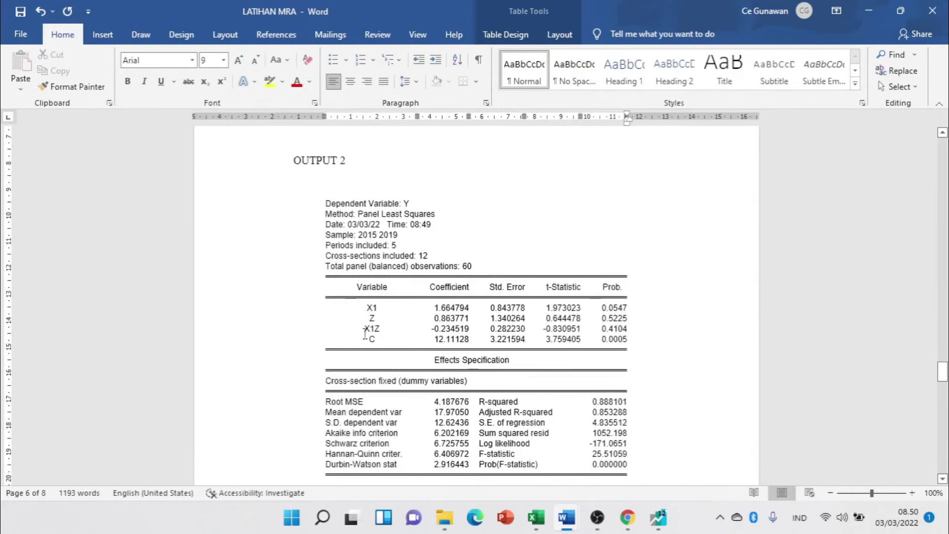
pyautogui.click(366, 329)
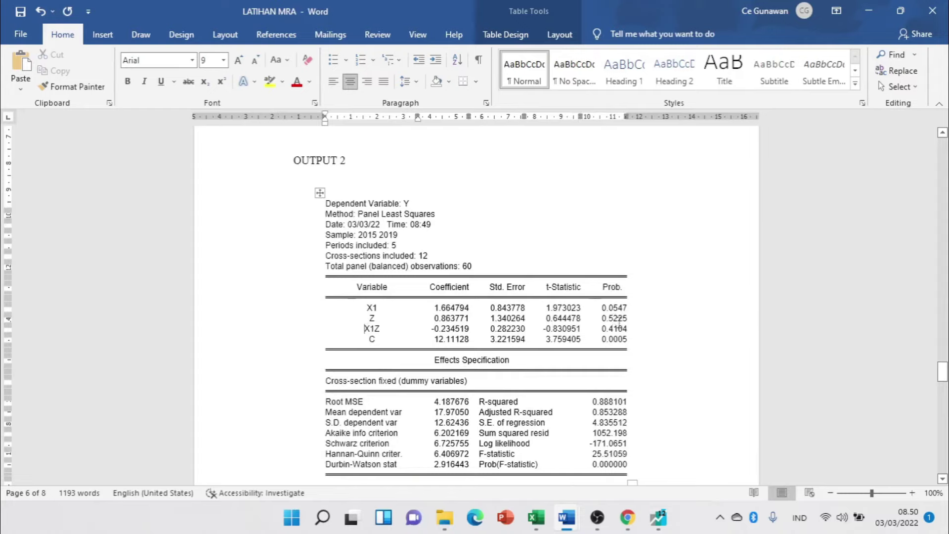
pyautogui.moveTo(601, 330); pyautogui.dragTo(628, 329)
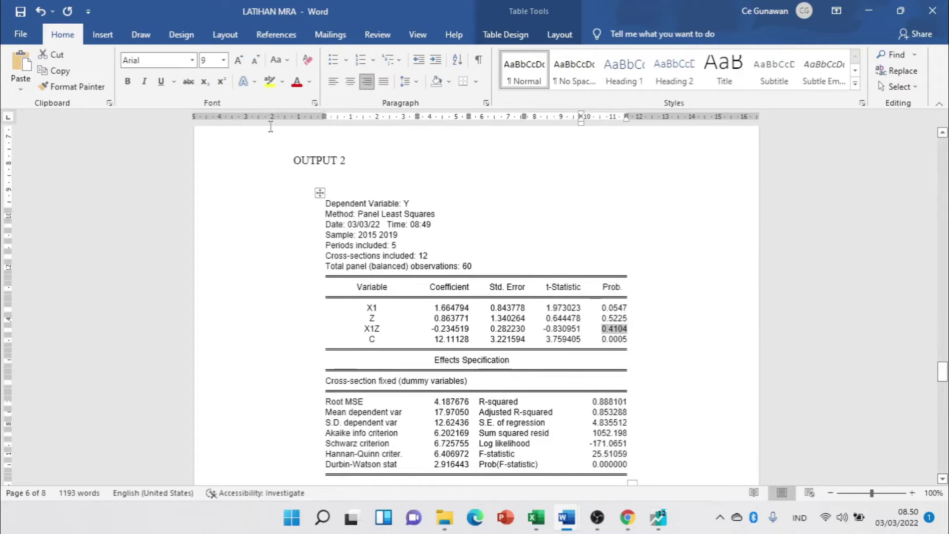
pyautogui.click(272, 85)
pyautogui.click(637, 349)
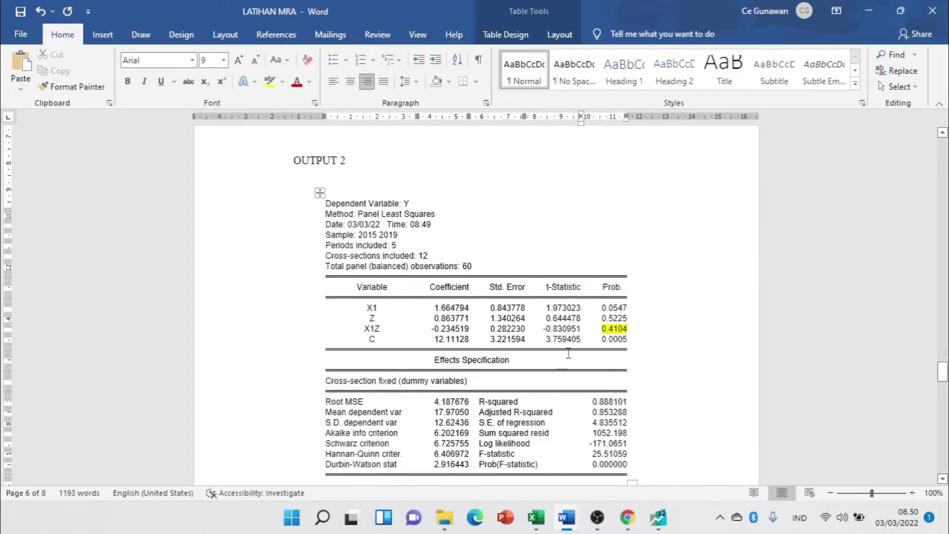
# - Compare the highlighted probabilities of Z and X1Z with the moderator type criteria, especially "Bukan Moderator"
pyautogui.scroll(5, 568, 350)
pyautogui.scroll(3, 568, 350)
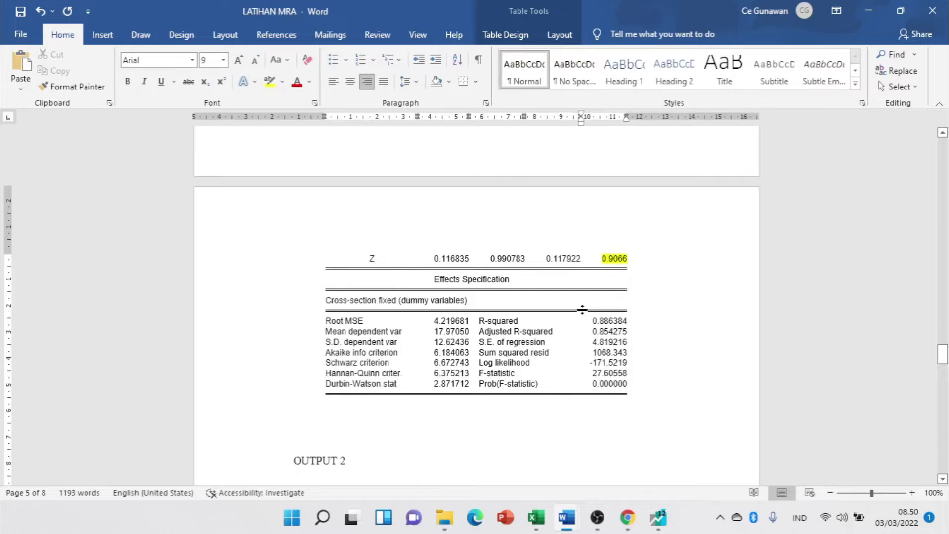
pyautogui.scroll(20, 583, 310)
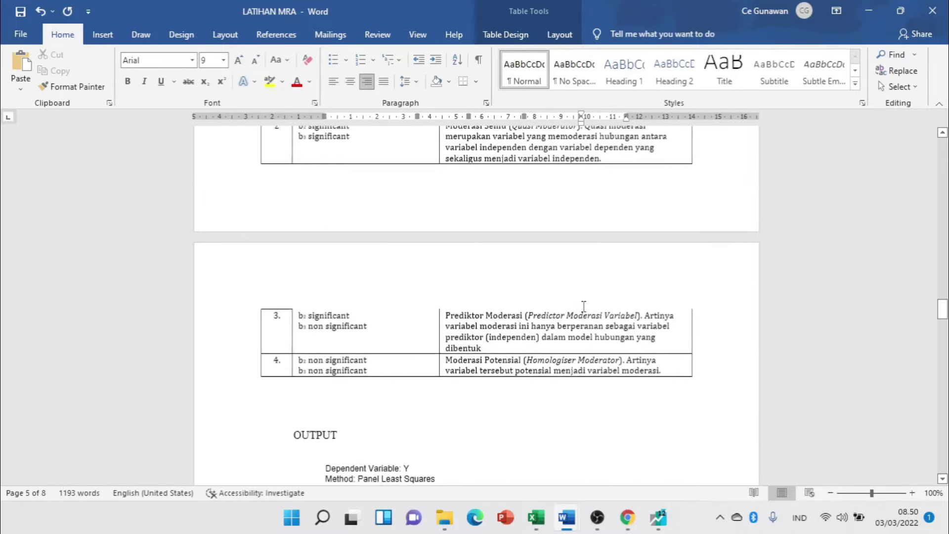
pyautogui.scroll(10, 583, 306)
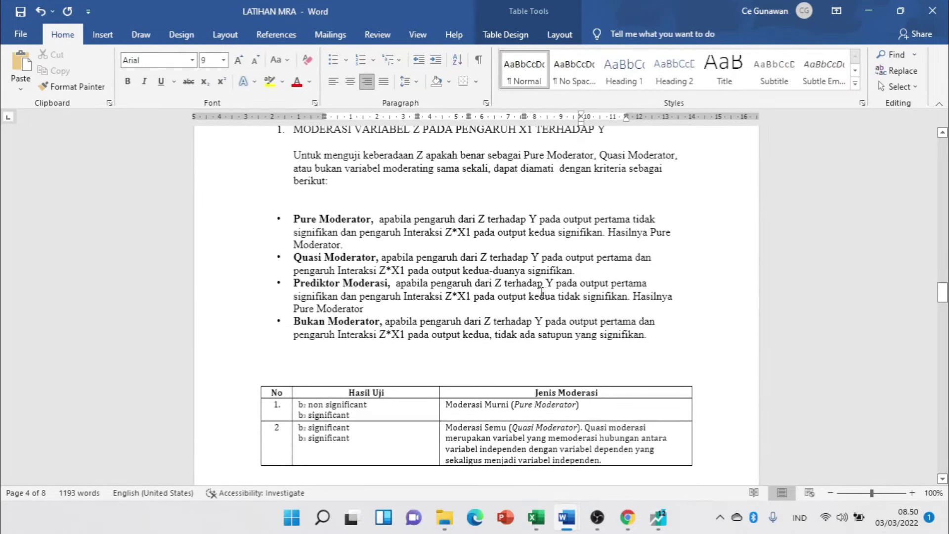
pyautogui.doubleClick(316, 321)
pyautogui.click(559, 323)
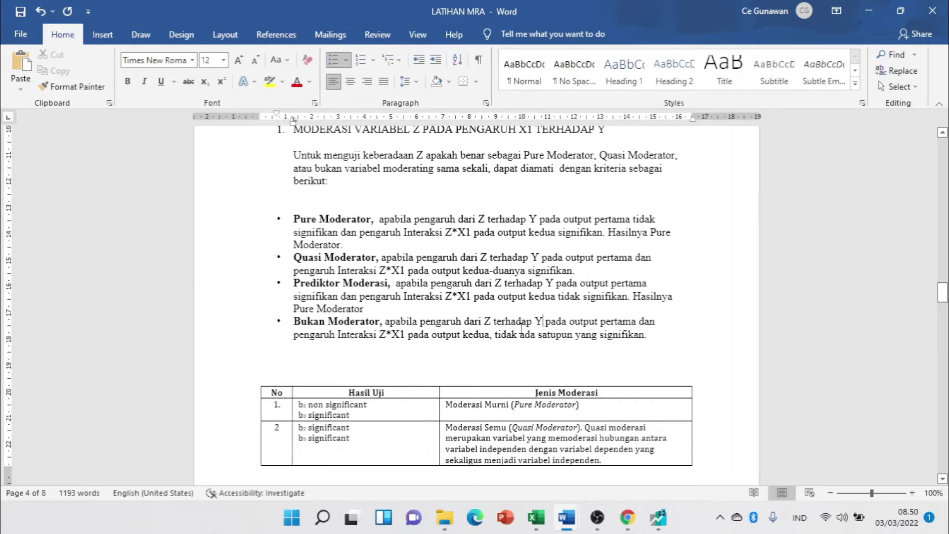
pyautogui.scroll(-20, 447, 296)
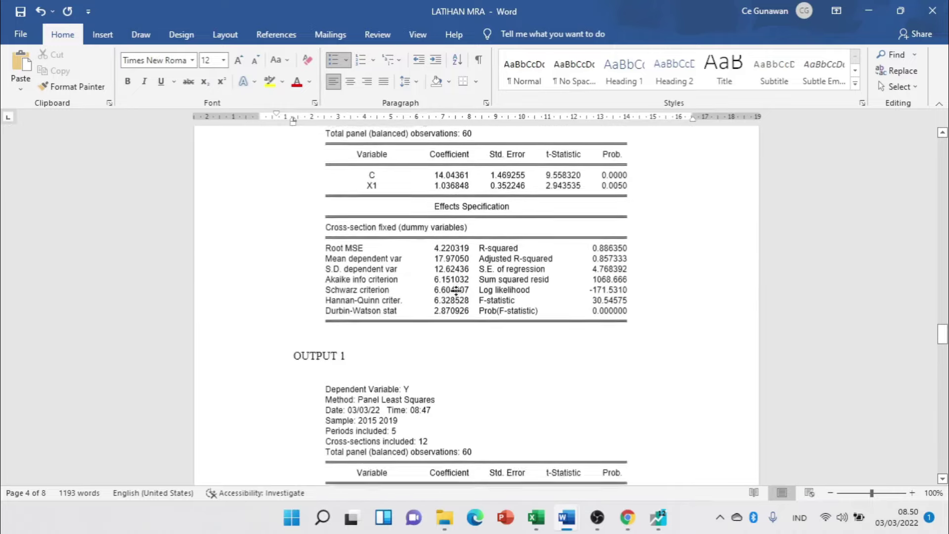
pyautogui.scroll(-15, 457, 291)
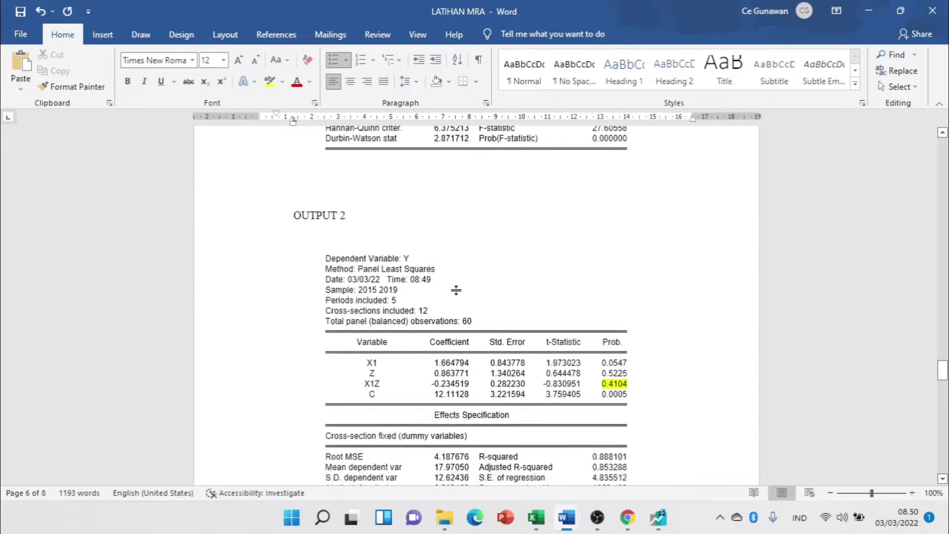
pyautogui.scroll(15, 442, 267)
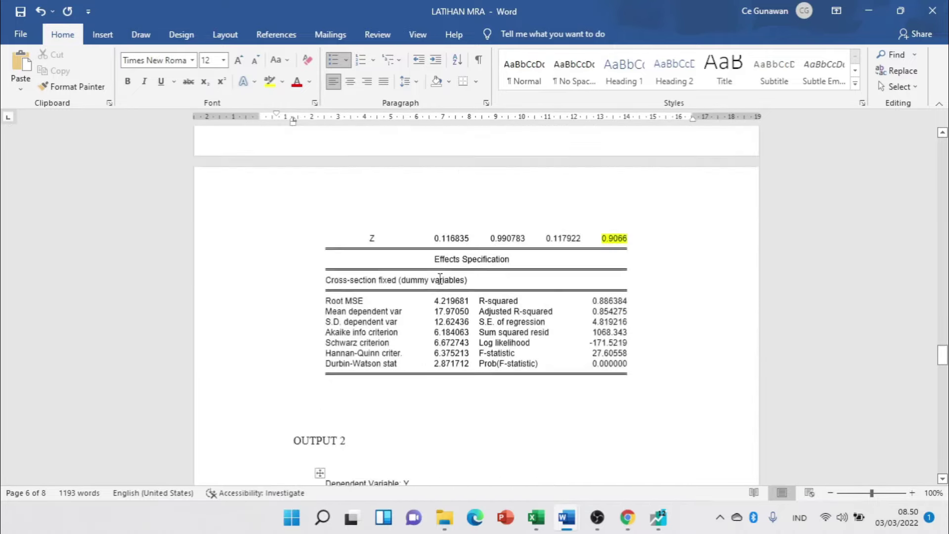
pyautogui.scroll(15, 440, 272)
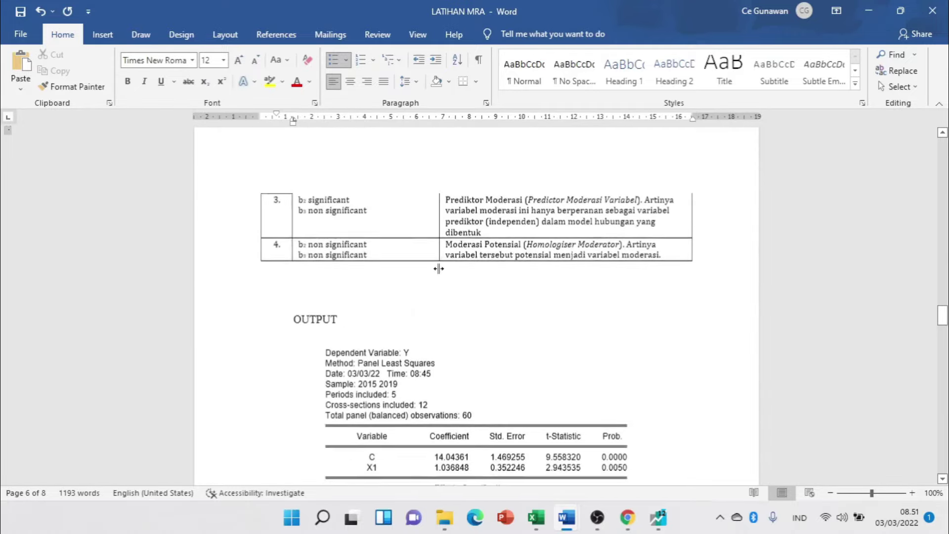
pyautogui.scroll(15, 439, 265)
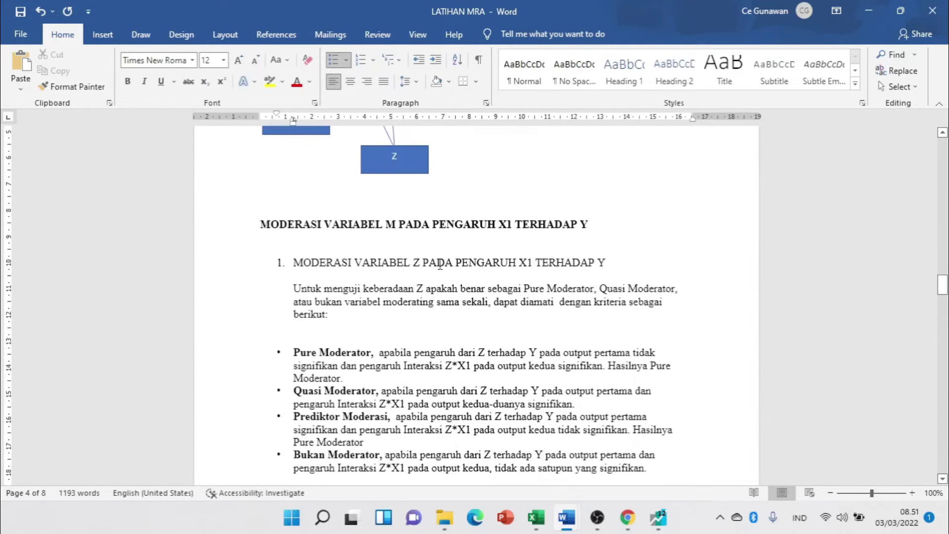
# - Examine the X1, Y and Z shapes in the variable diagram against the highlighted probabilities under "OUTPUT 1" and "OUTPUT 2"
pyautogui.click(235, 267)
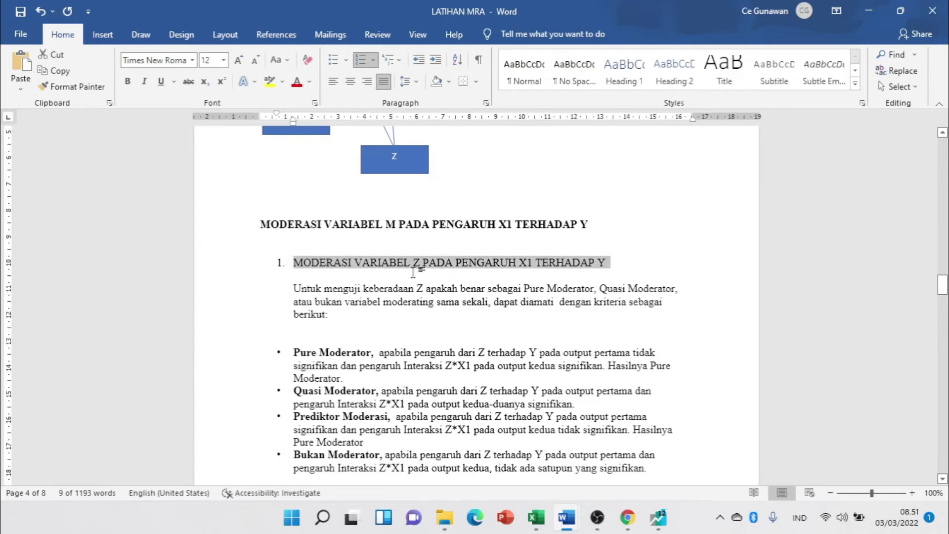
pyautogui.scroll(3, 413, 271)
pyautogui.click(320, 150)
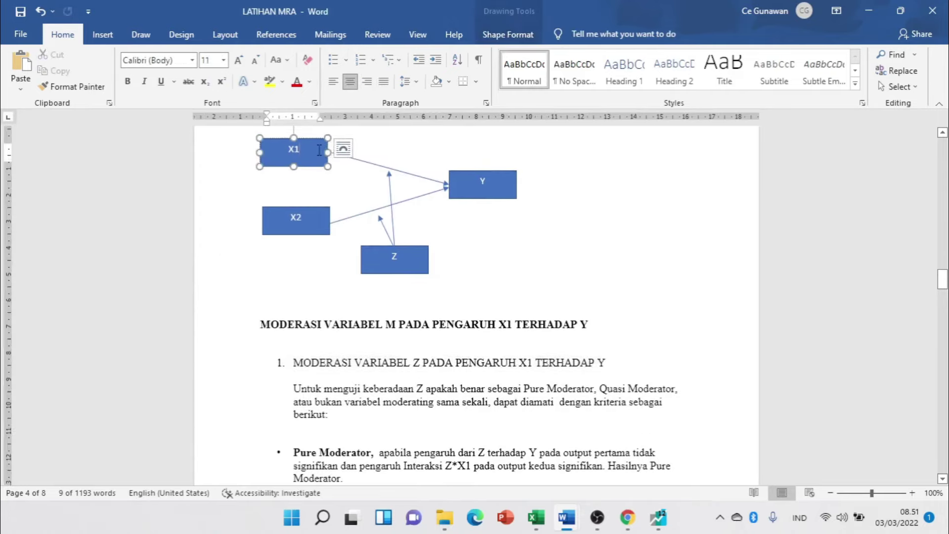
pyautogui.click(489, 182)
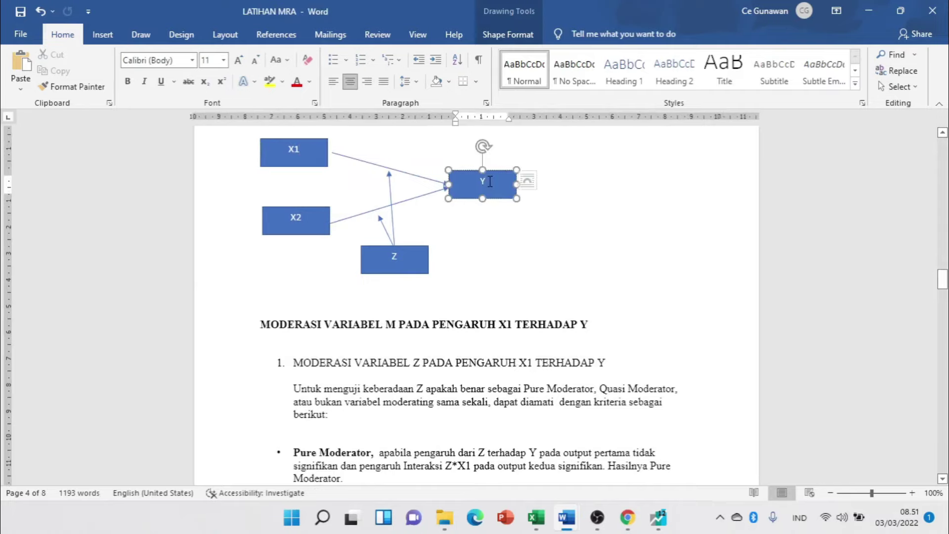
pyautogui.click(425, 257)
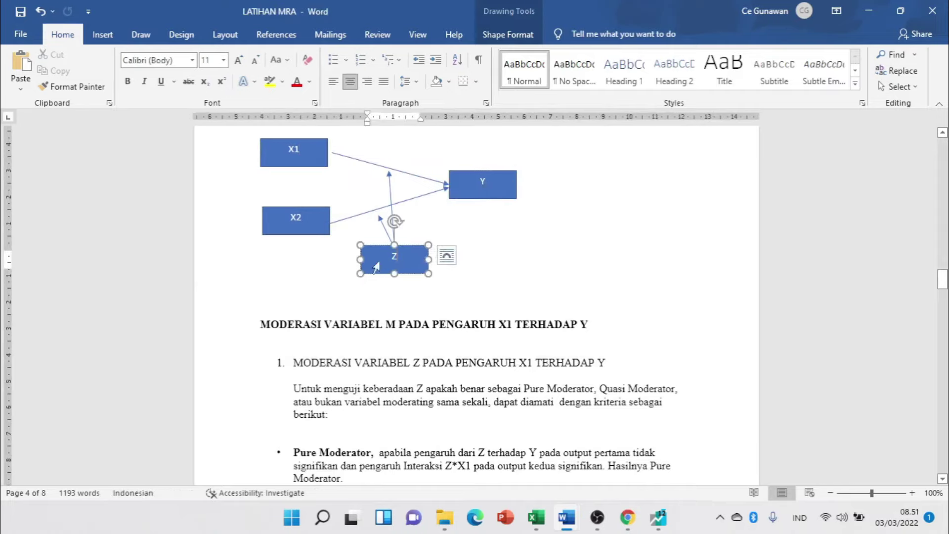
pyautogui.scroll(-10, 315, 262)
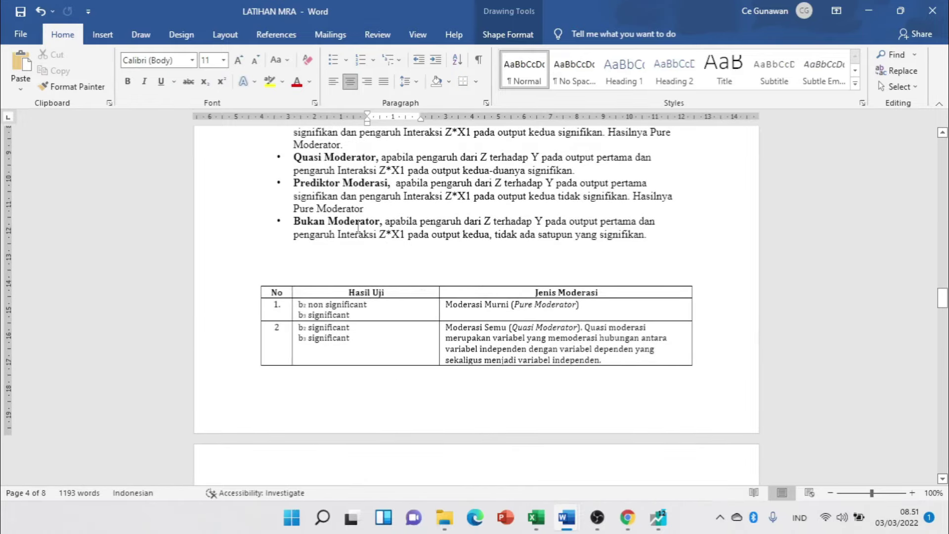
pyautogui.scroll(-20, 440, 270)
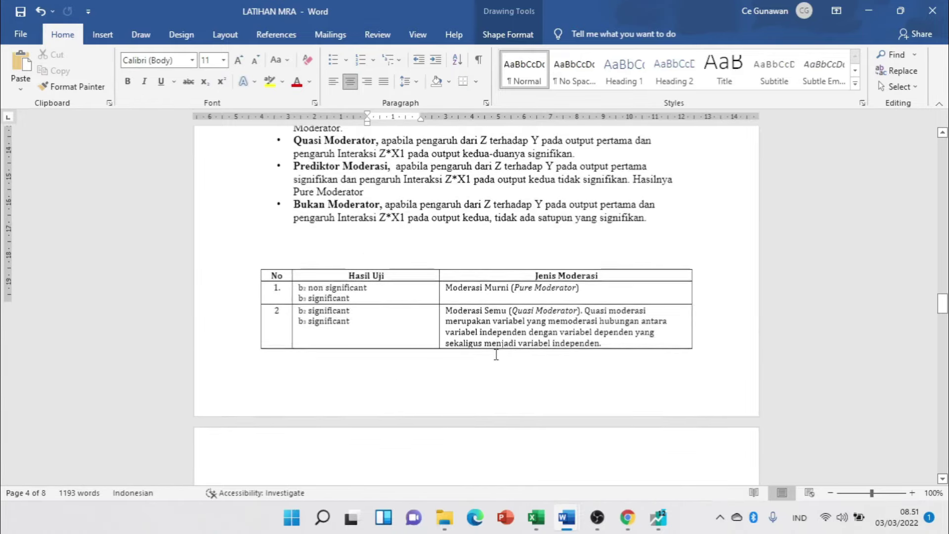
pyautogui.scroll(-5, 500, 345)
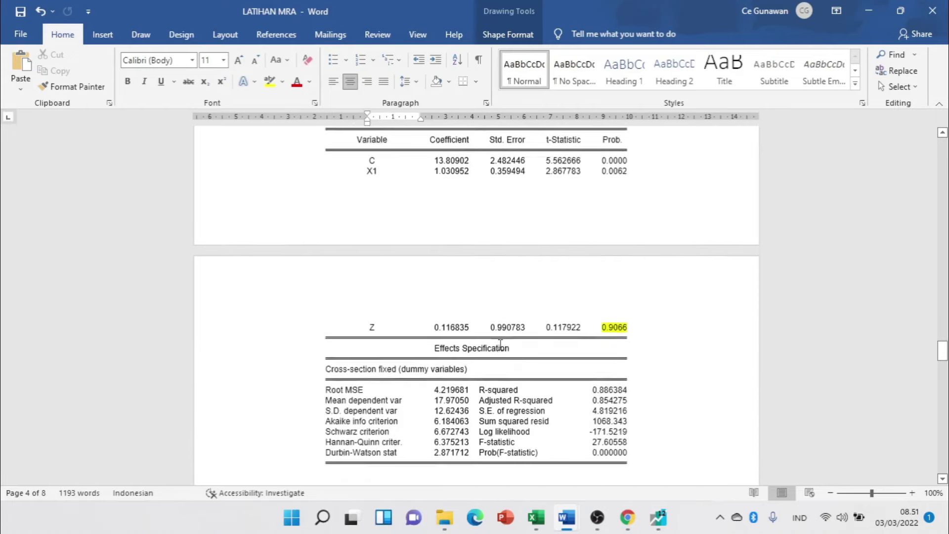
pyautogui.click(617, 329)
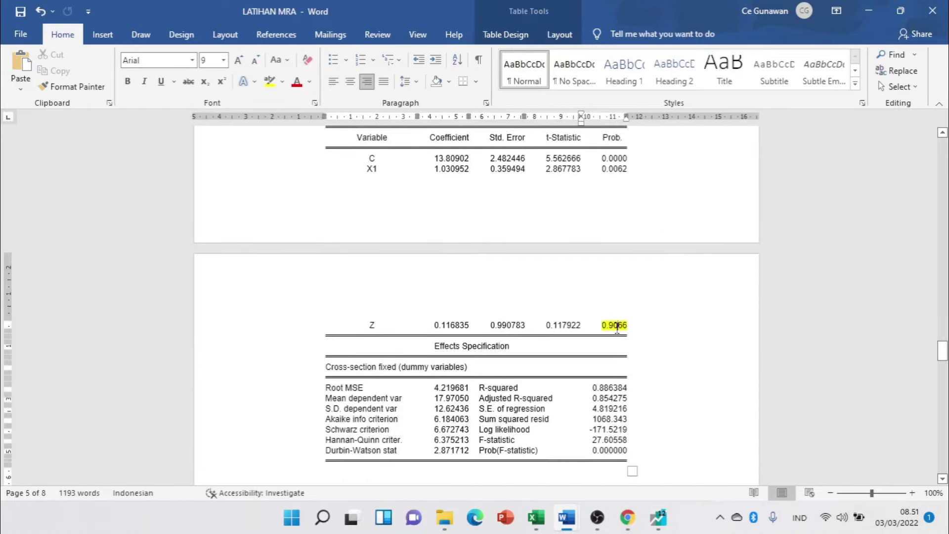
pyautogui.scroll(-8, 609, 331)
pyautogui.scroll(-3, 605, 332)
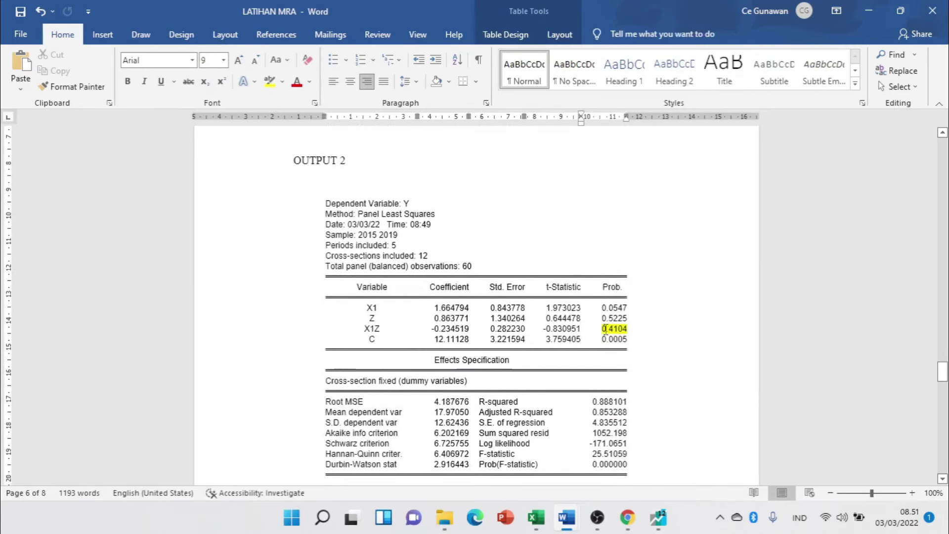
pyautogui.scroll(11, 438, 336)
pyautogui.scroll(11, 438, 336)
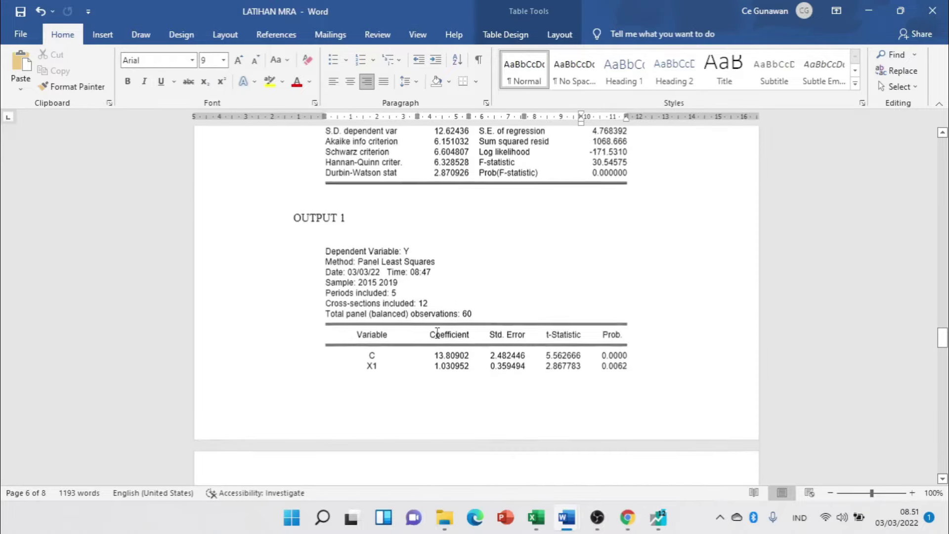
pyautogui.scroll(13, 439, 324)
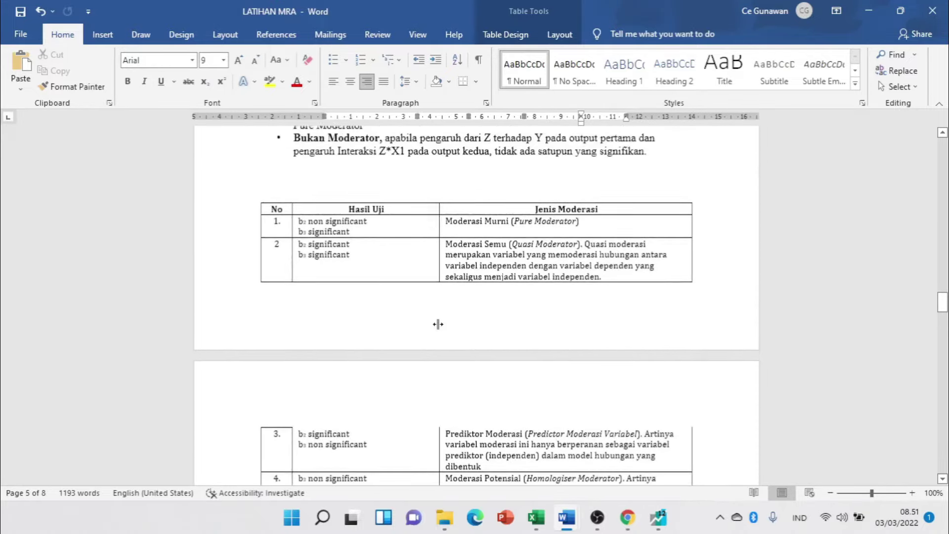
pyautogui.scroll(1, 430, 315)
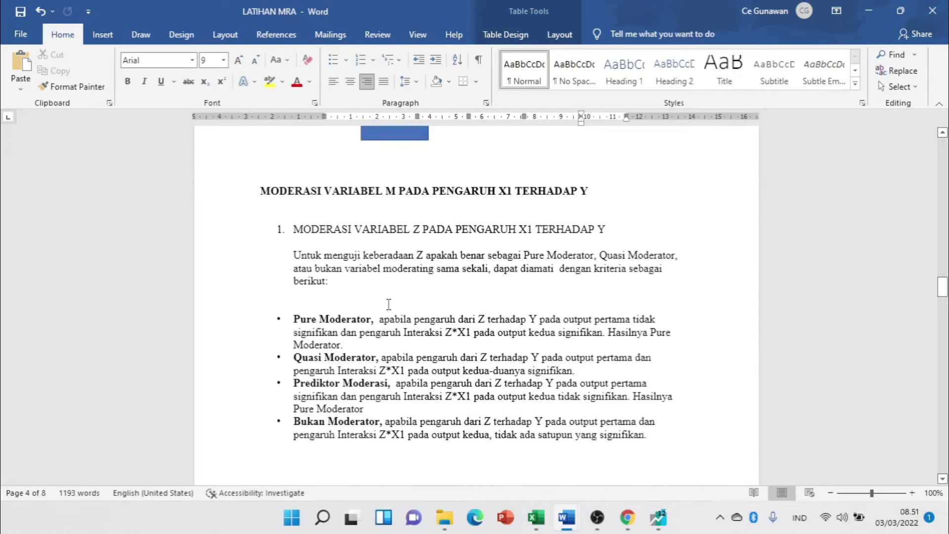
# - Examine X2 in the variable diagram and its moderated relationship with Y
pyautogui.scroll(4, 261, 239)
pyautogui.click(302, 218)
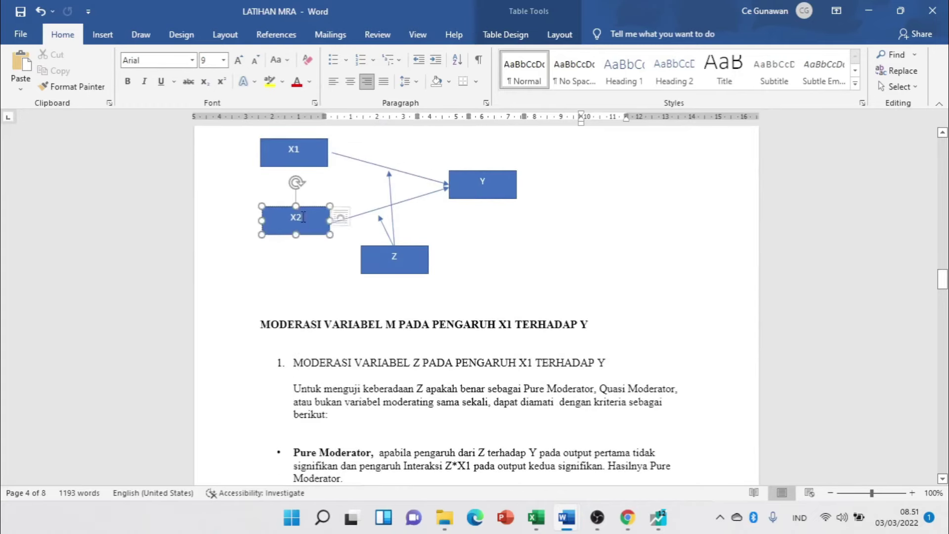
pyautogui.doubleClick(292, 217)
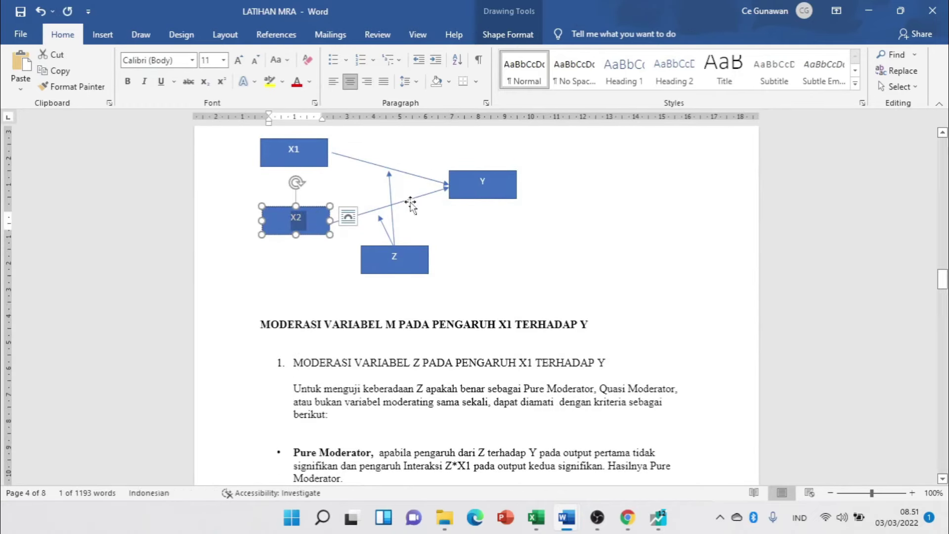
pyautogui.click(530, 247)
# - Copy the numbered Z-moderation heading onto the blank page after the Pure Moderator conclusion and change X1 to X2 in it
pyautogui.click(238, 366)
pyautogui.hotkey('ctrl', 'c')
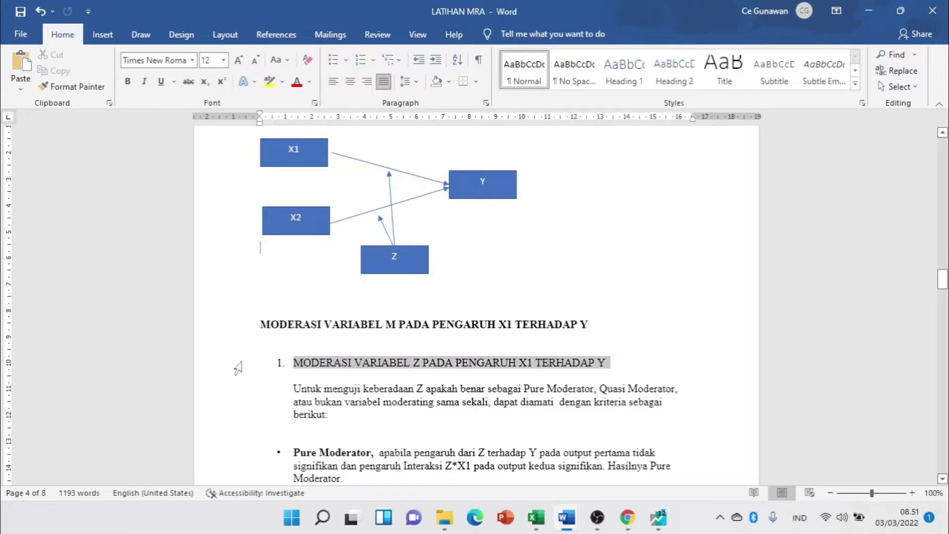
pyautogui.scroll(-18, 493, 340)
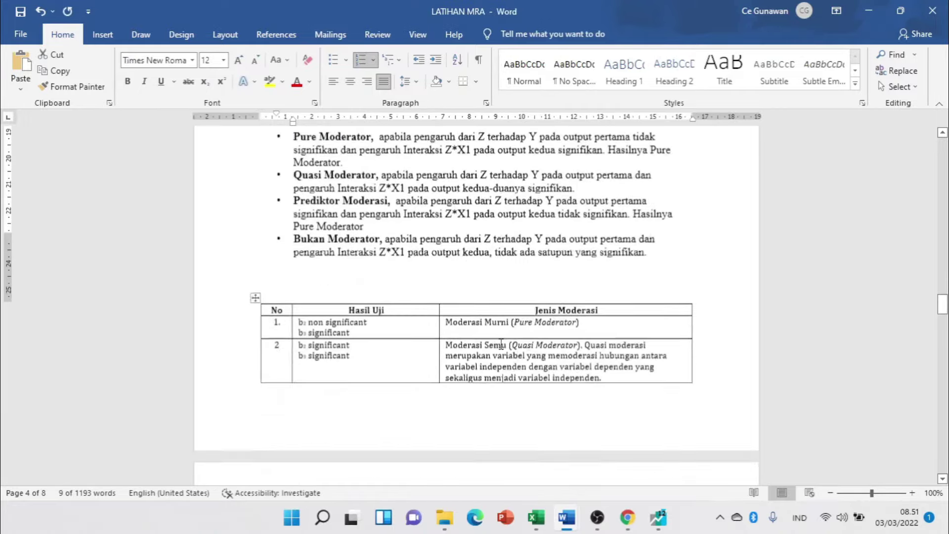
pyautogui.scroll(-15, 507, 338)
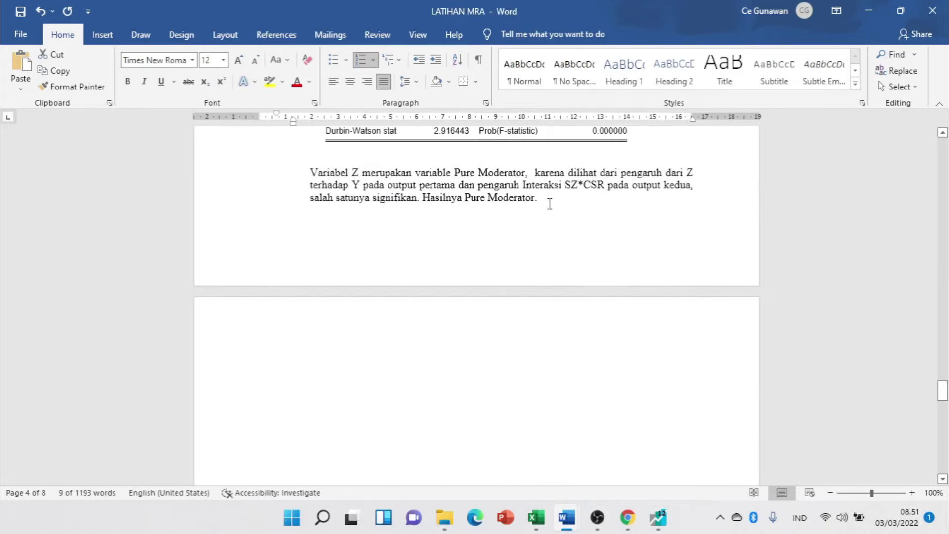
pyautogui.click(554, 205)
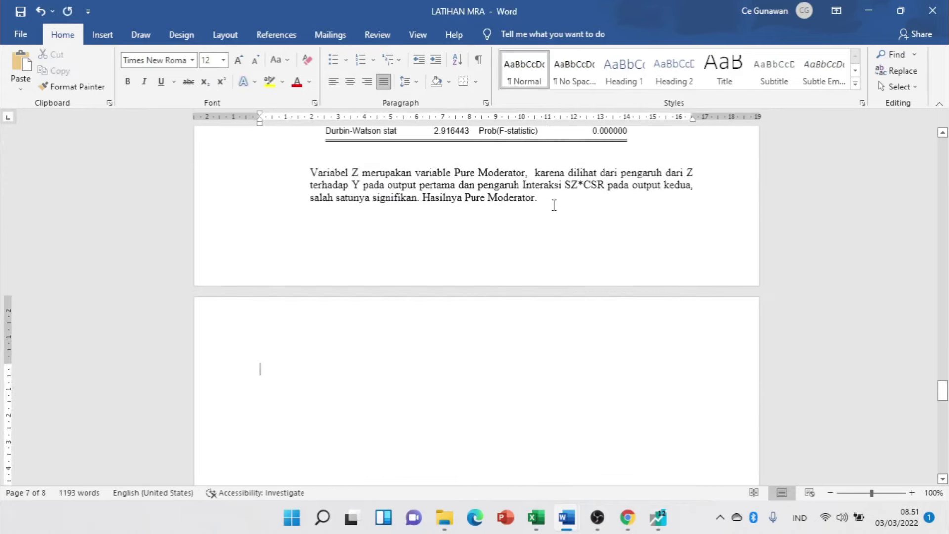
pyautogui.hotkey('ctrl', 'v')
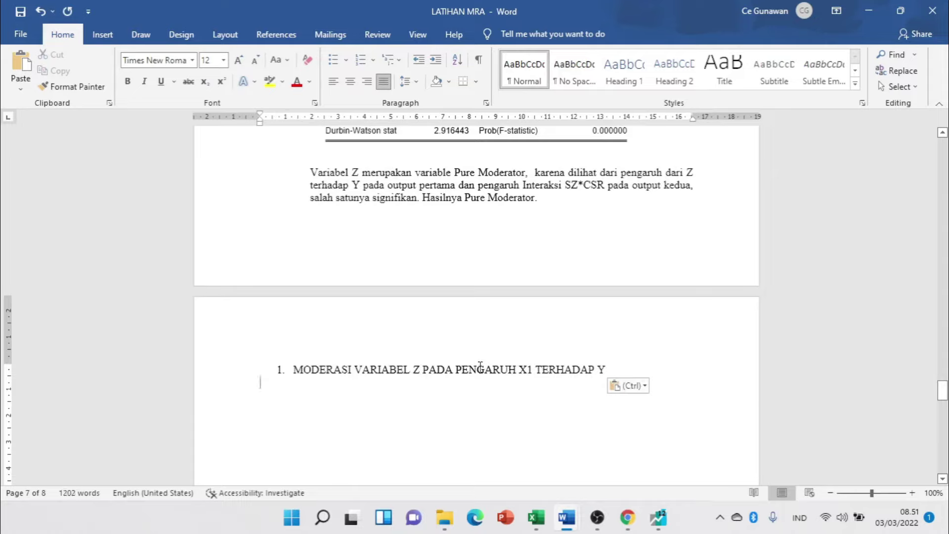
pyautogui.doubleClick(532, 372)
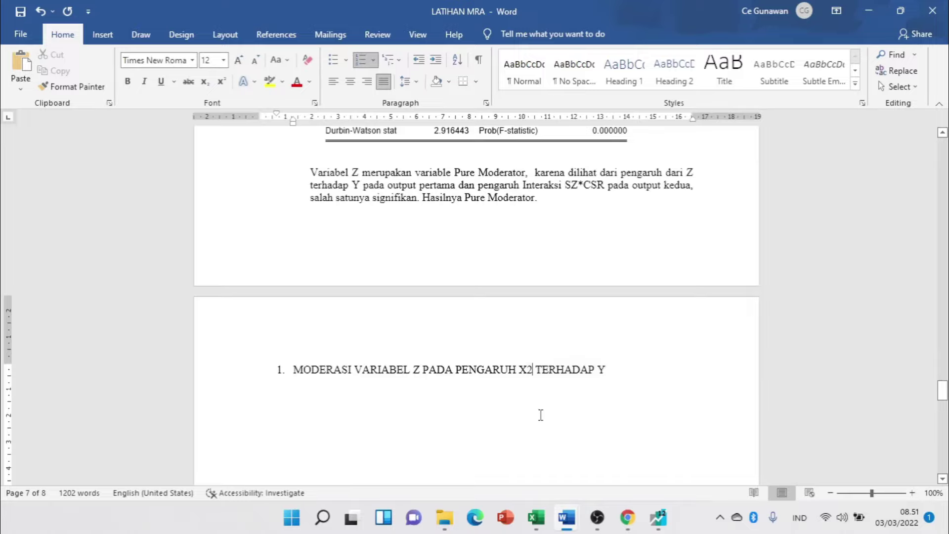
# - Copy the "OUTPUT" label from the X1 section and paste it below the new X2 heading
pyautogui.scroll(5, 540, 415)
pyautogui.scroll(5, 536, 395)
pyautogui.scroll(15, 530, 371)
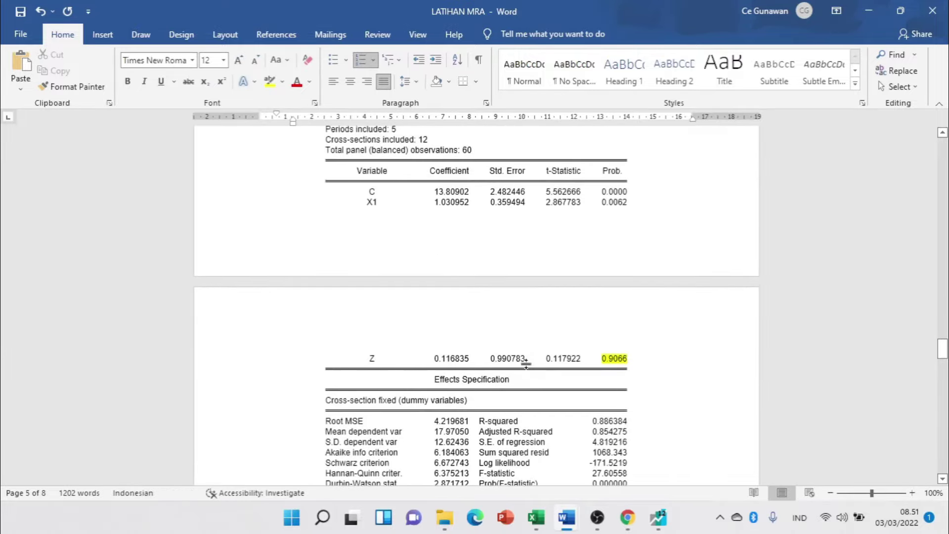
pyautogui.scroll(3, 270, 238)
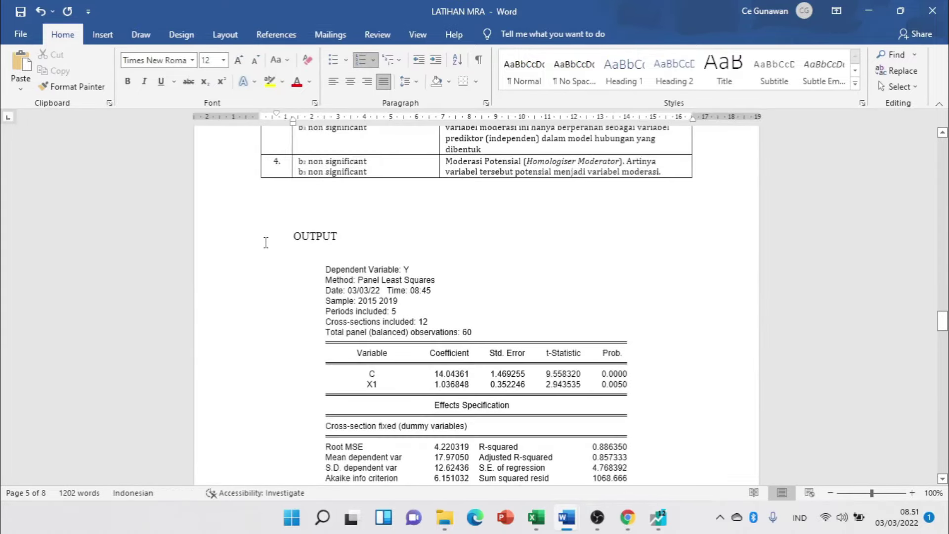
pyautogui.click(235, 243)
pyautogui.hotkey('ctrl', 'c')
pyautogui.scroll(-15, 489, 312)
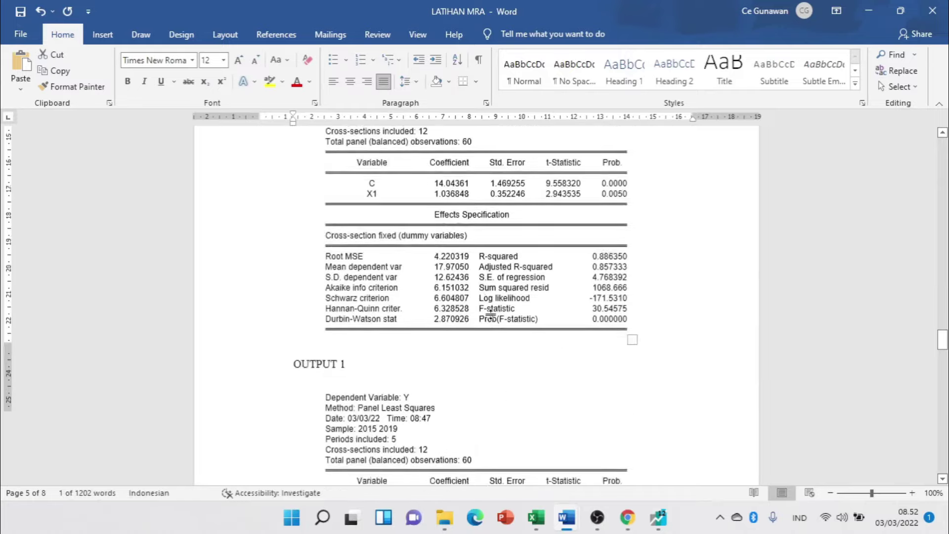
pyautogui.scroll(-15, 491, 313)
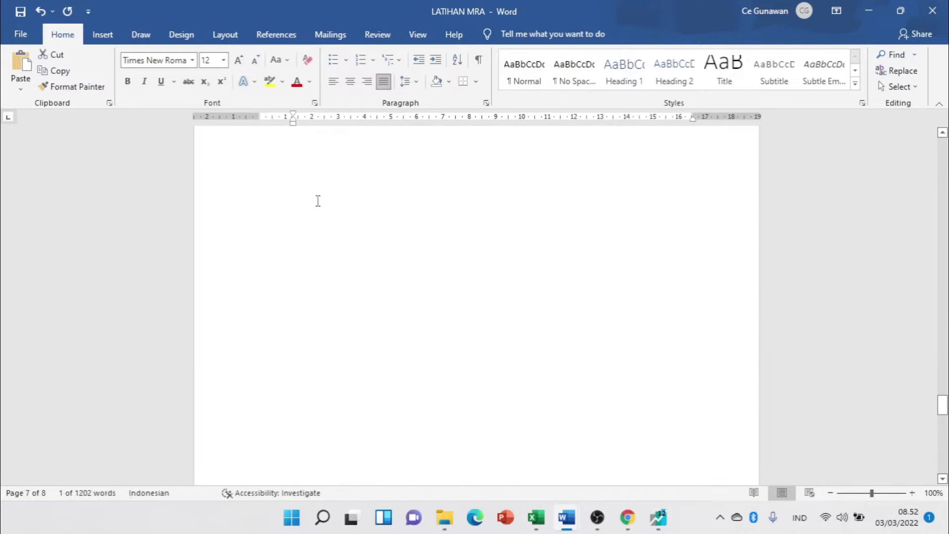
pyautogui.click(358, 226)
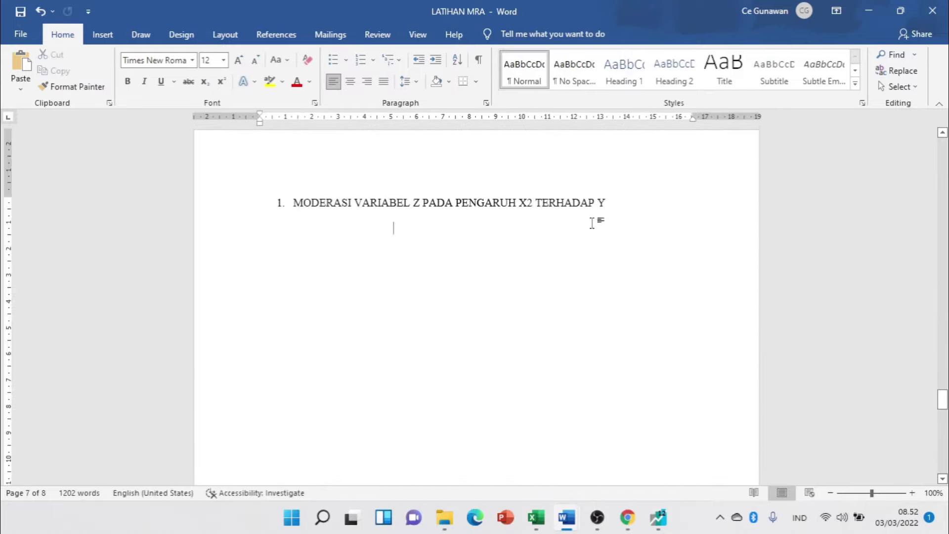
pyautogui.hotkey('ctrl', 'v')
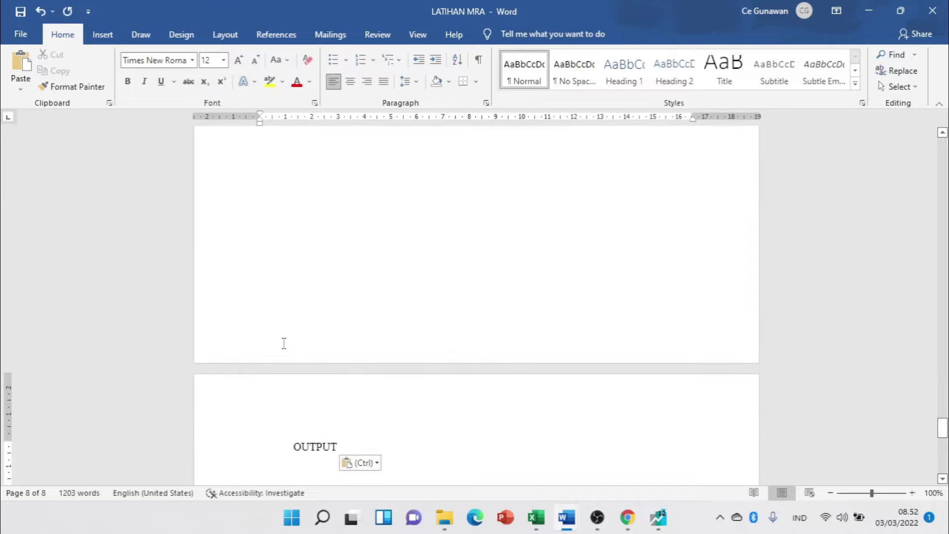
# - Delete the page break between the X2 heading and its "OUTPUT" label, showing formatting marks only while doing so
pyautogui.scroll(8, 297, 321)
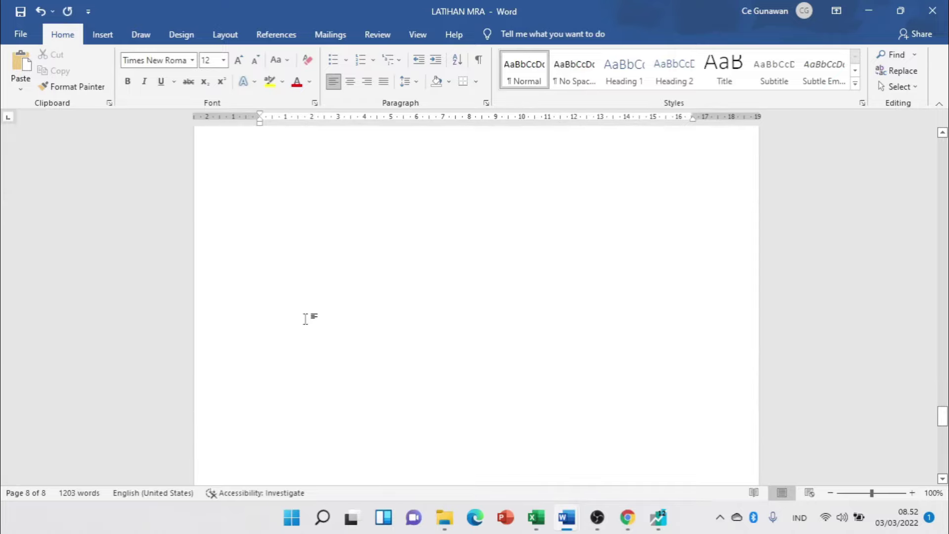
pyautogui.click(228, 267)
pyautogui.click(479, 59)
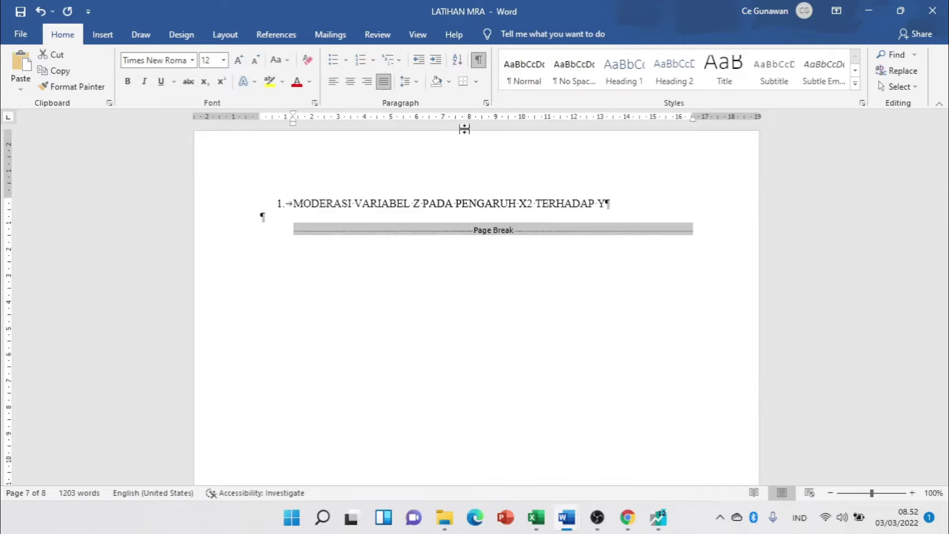
pyautogui.press('Delete')
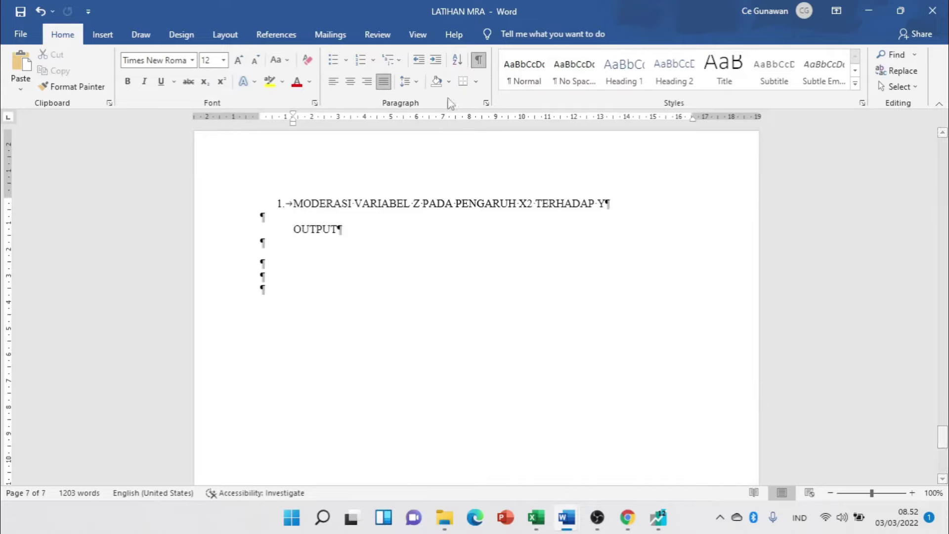
pyautogui.click(478, 60)
# - Switch to EViews, name the untitled X1Z interaction equation "interaksix1" and close its window
pyautogui.hotkey('alt', 'Tab')
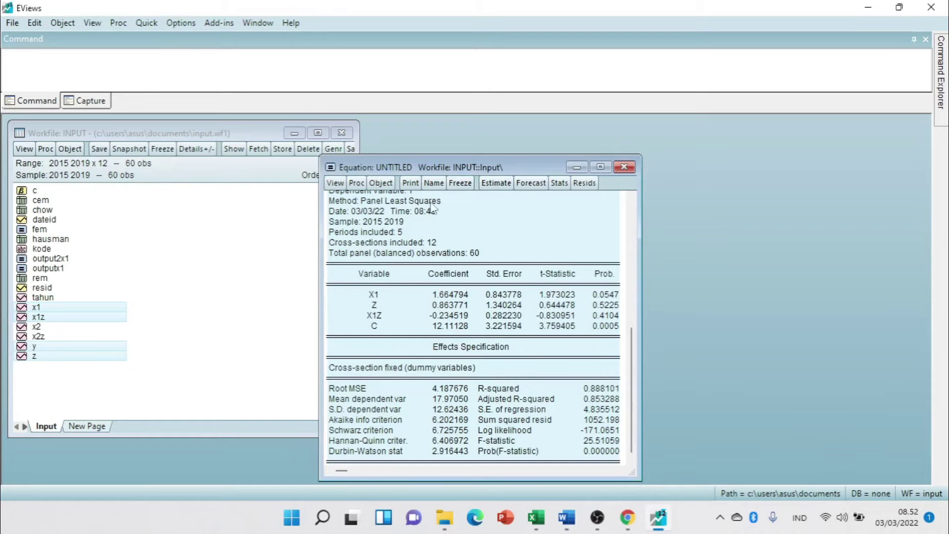
pyautogui.scroll(1, 431, 255)
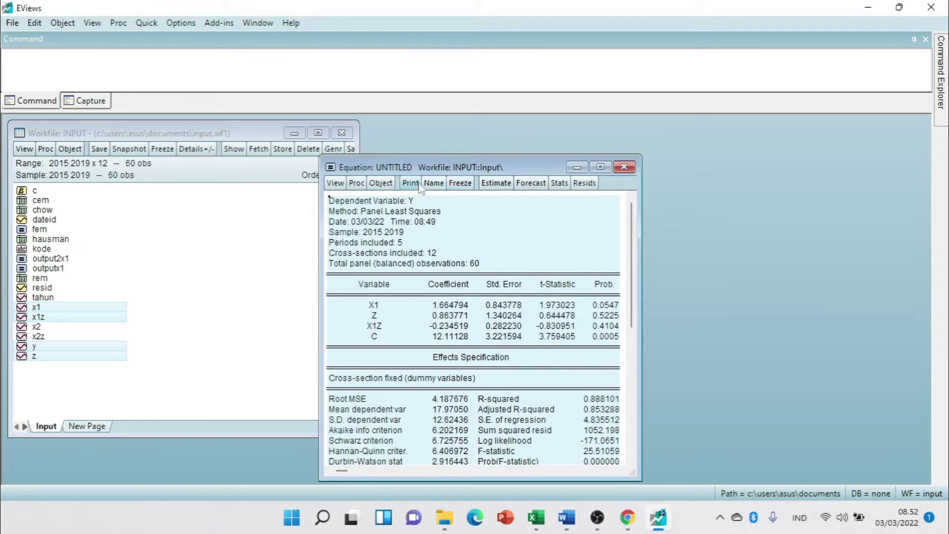
pyautogui.click(433, 183)
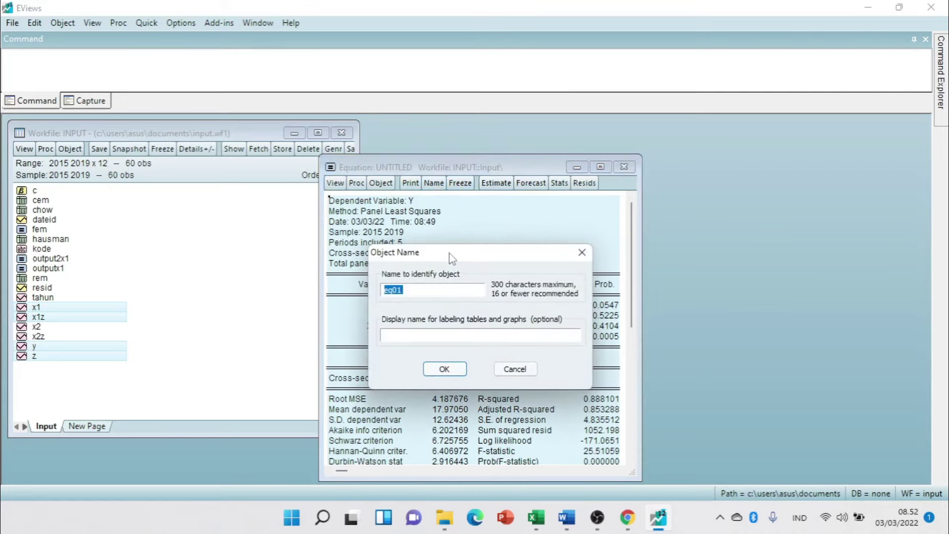
pyautogui.write('interaksiX')
pyautogui.click(444, 369)
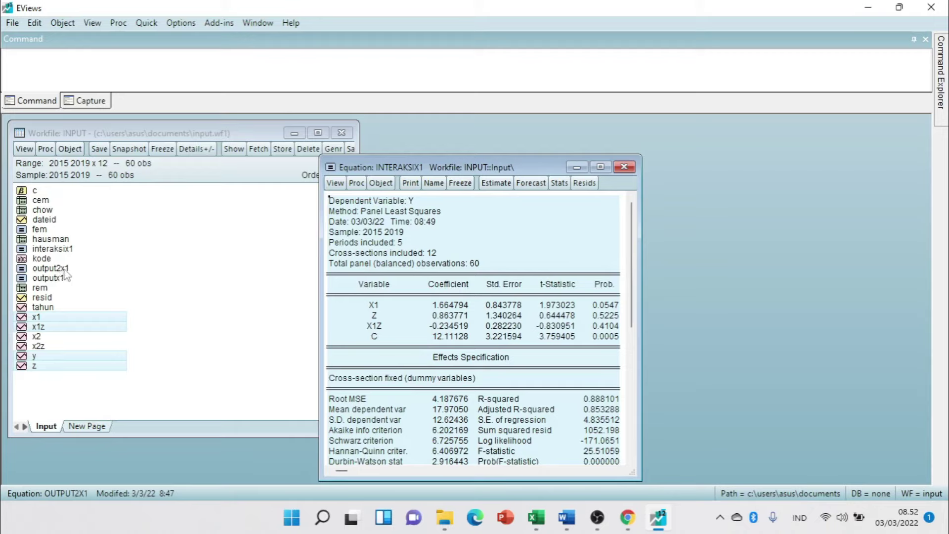
pyautogui.click(624, 168)
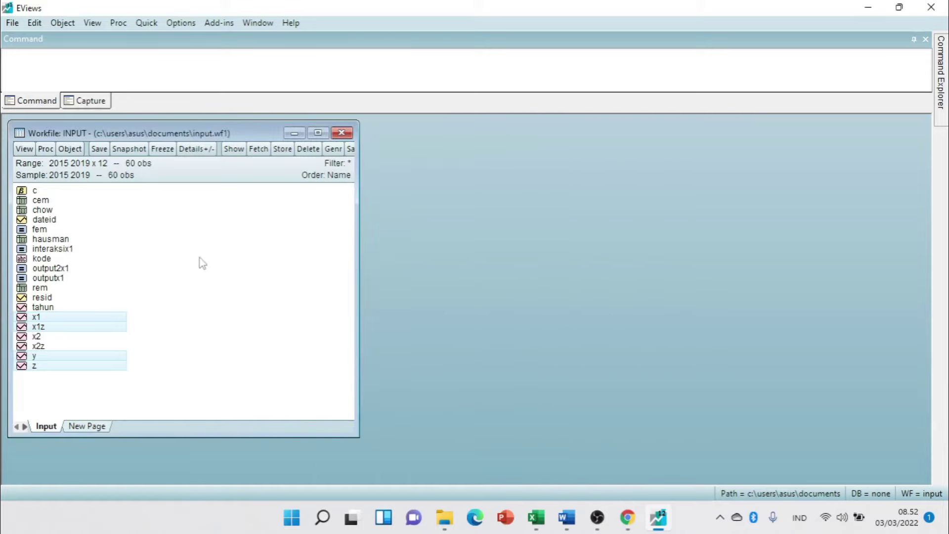
# - Open the series y and x2 together as a new equation with the specification "y c x2"
pyautogui.click(161, 320)
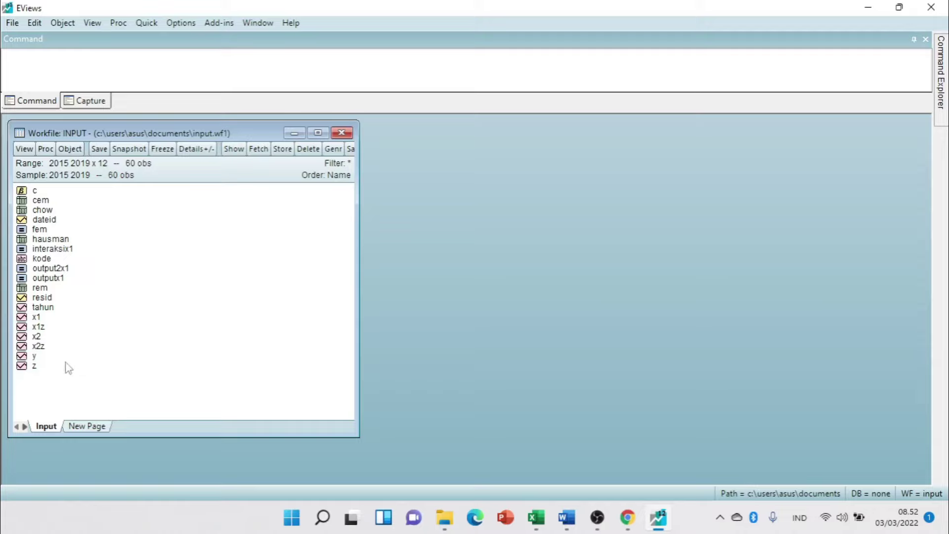
pyautogui.click(36, 357)
pyautogui.keyDown('ctrl'); pyautogui.click(37, 337); pyautogui.keyUp('ctrl')
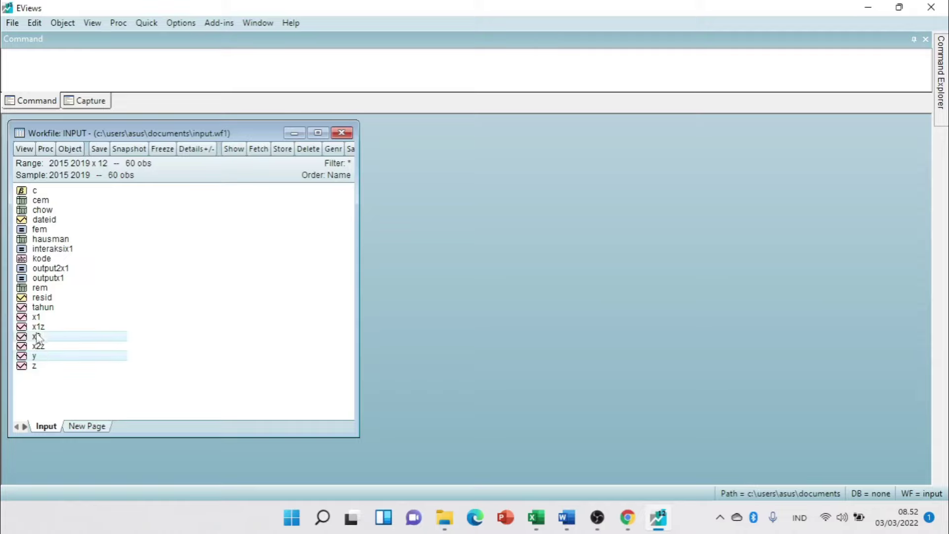
pyautogui.rightClick(55, 342)
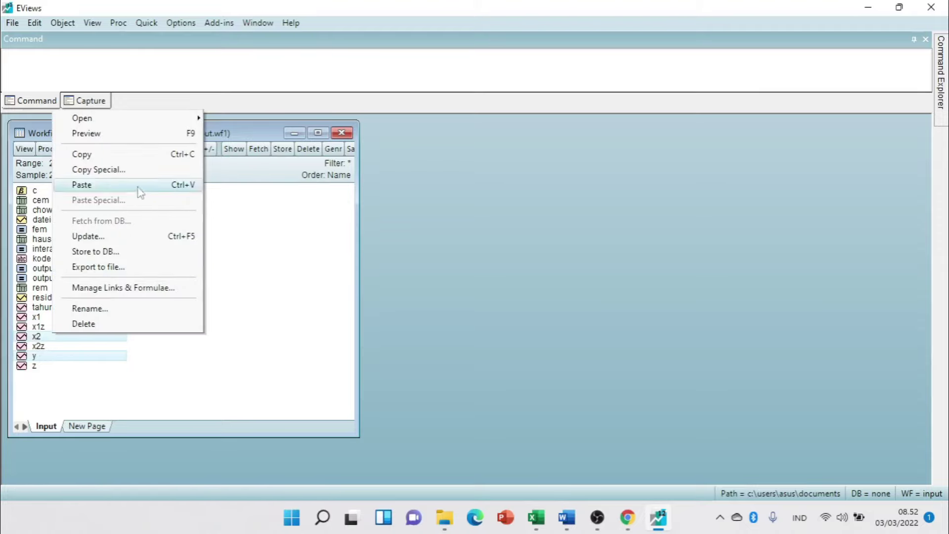
pyautogui.moveTo(192, 123)
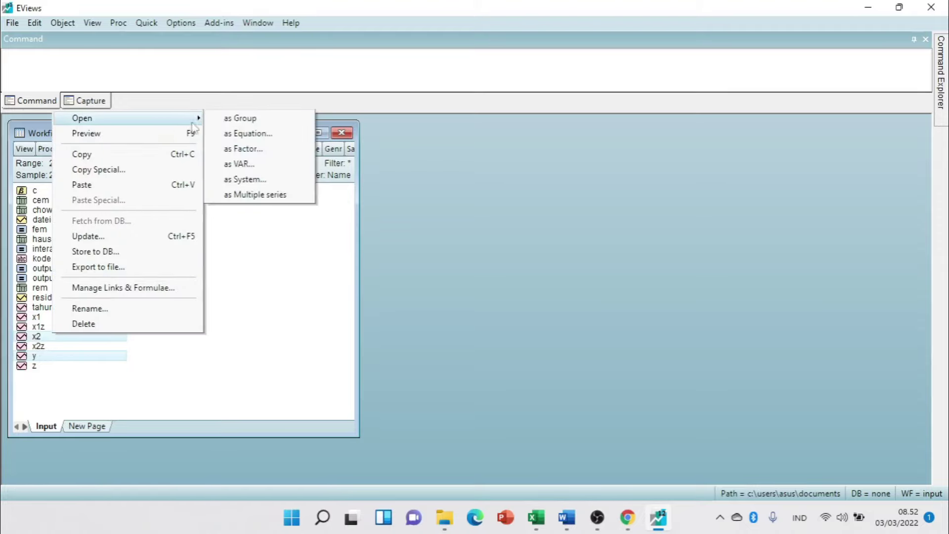
pyautogui.click(260, 138)
pyautogui.click(412, 211)
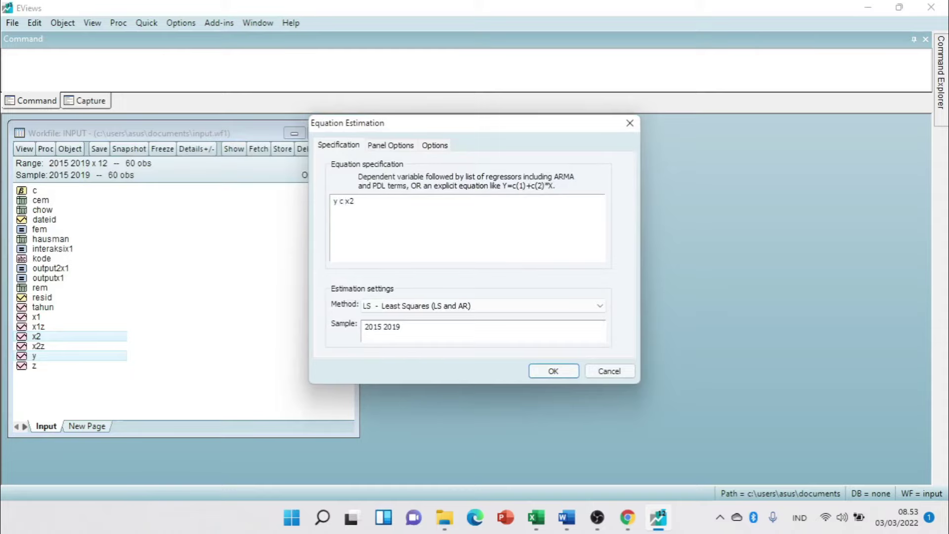
# - Set the equation's cross-section effects to Fixed and estimate it
pyautogui.click(401, 146)
pyautogui.click(416, 181)
pyautogui.click(421, 203)
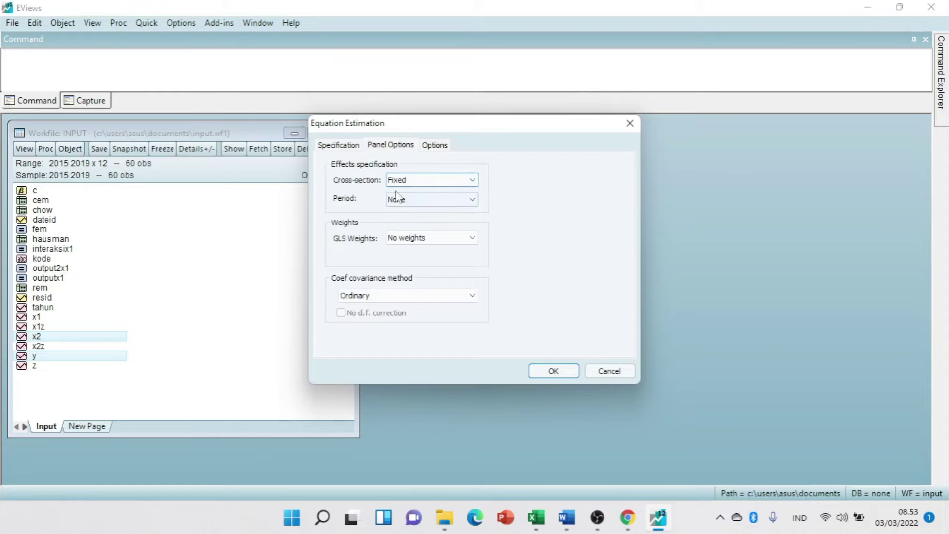
pyautogui.click(339, 144)
pyautogui.click(552, 372)
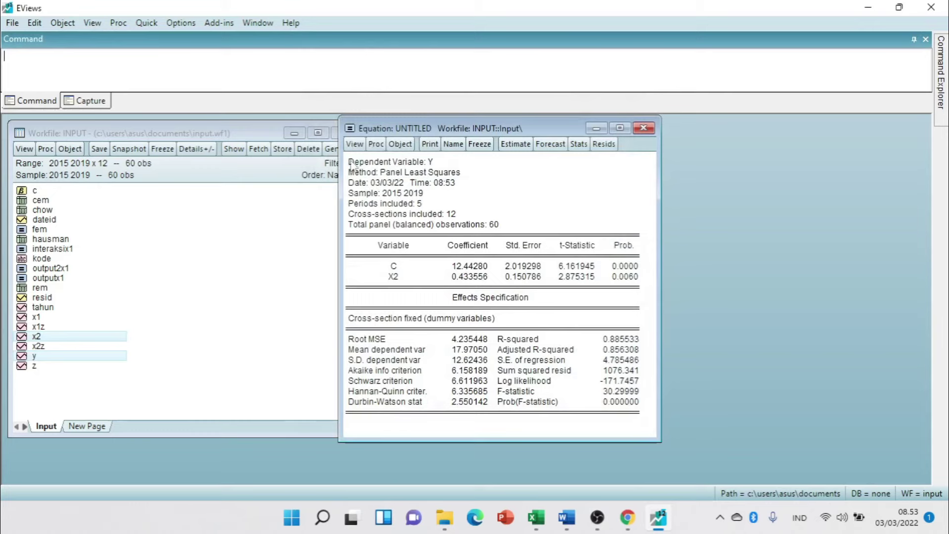
# - Copy the entire X2 regression output with numbers as displayed, paste it below "OUTPUT" in the Word report and centre the table
pyautogui.moveTo(348, 159); pyautogui.dragTo(634, 421)
pyautogui.hotkey('ctrl', 'c')
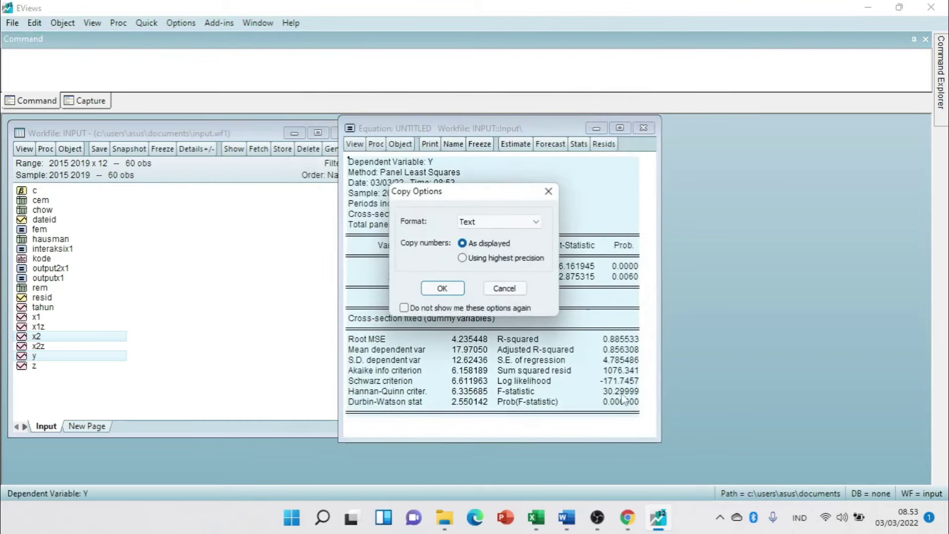
pyautogui.click(443, 289)
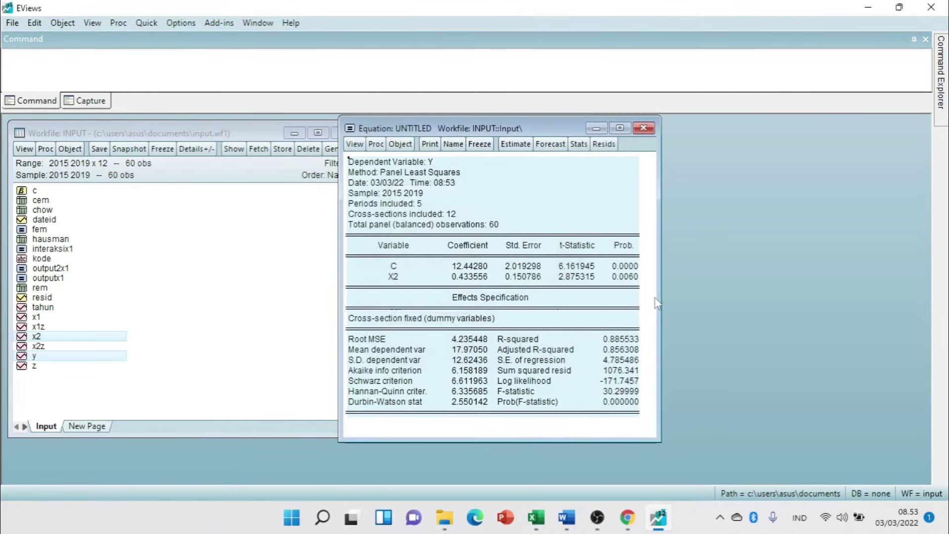
pyautogui.click(622, 279)
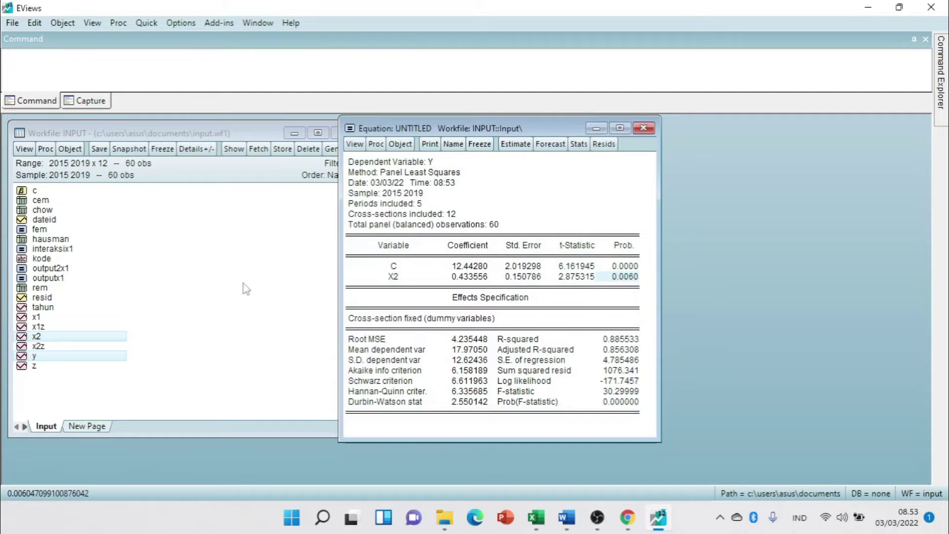
pyautogui.hotkey('alt', 'Tab')
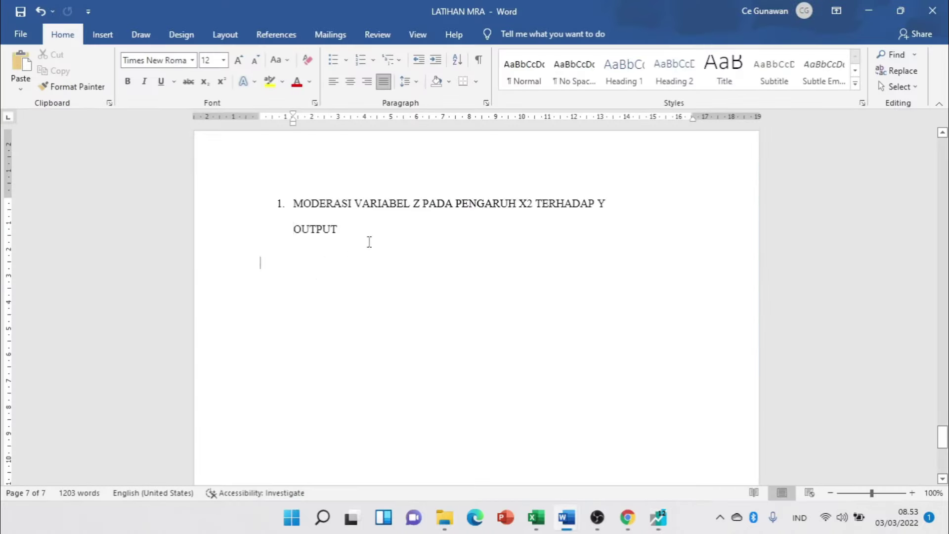
pyautogui.hotkey('ctrl', 'shift', 'n')
pyautogui.hotkey('ctrl', 'v')
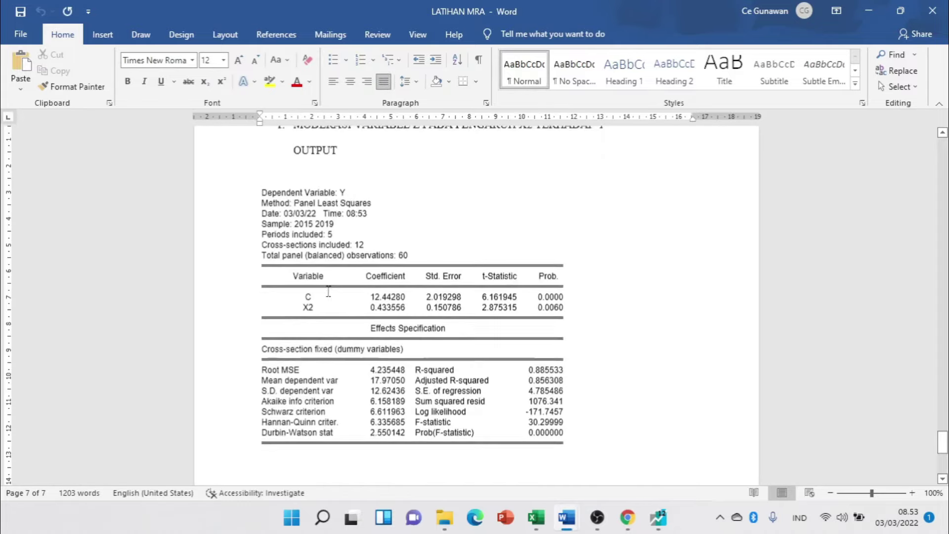
pyautogui.click(257, 178)
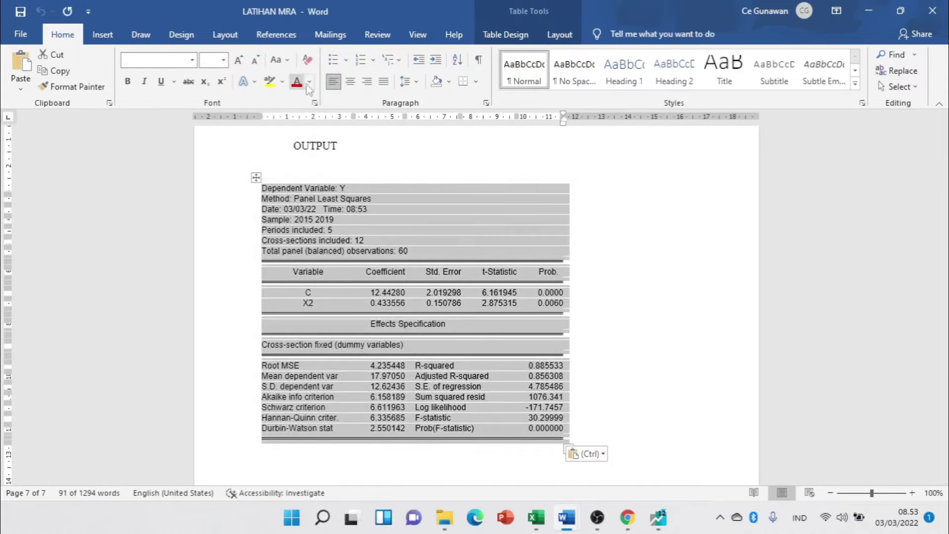
pyautogui.hotkey('ctrl', 'e')
# - Copy the "OUTPUT" heading, paste it below the X2 regression table and extend it to "OUTPUT 1"
pyautogui.click(226, 148)
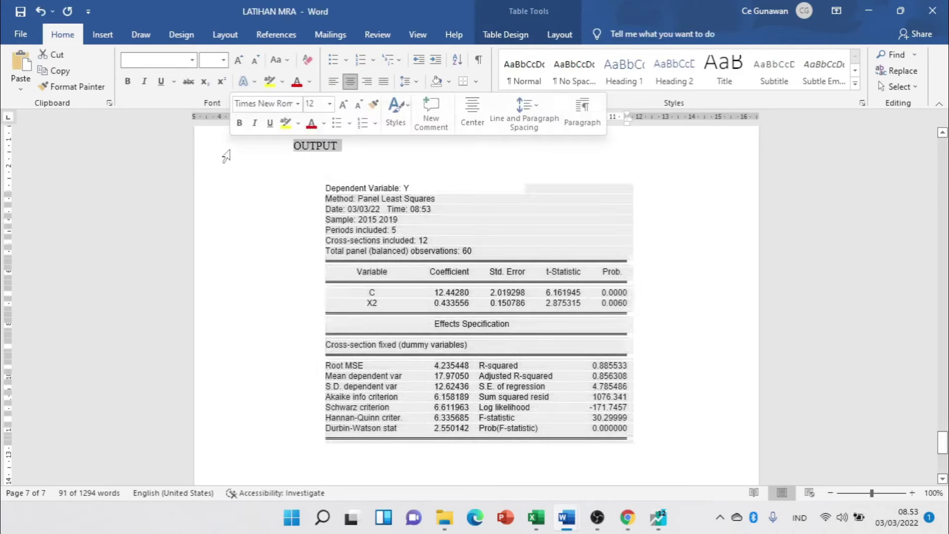
pyautogui.hotkey('ctrl', 'c')
pyautogui.scroll(-3, 462, 386)
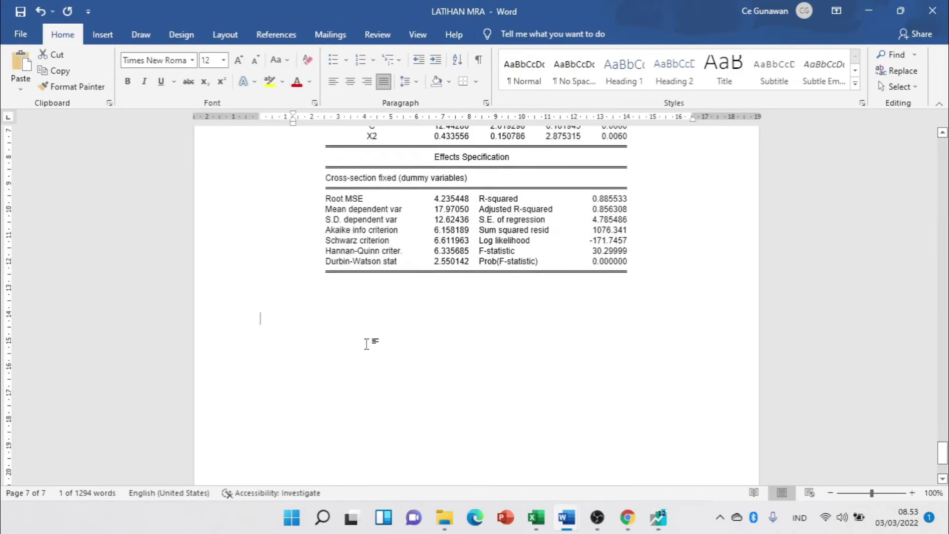
pyautogui.click(371, 340)
pyautogui.hotkey('ctrl', 'v')
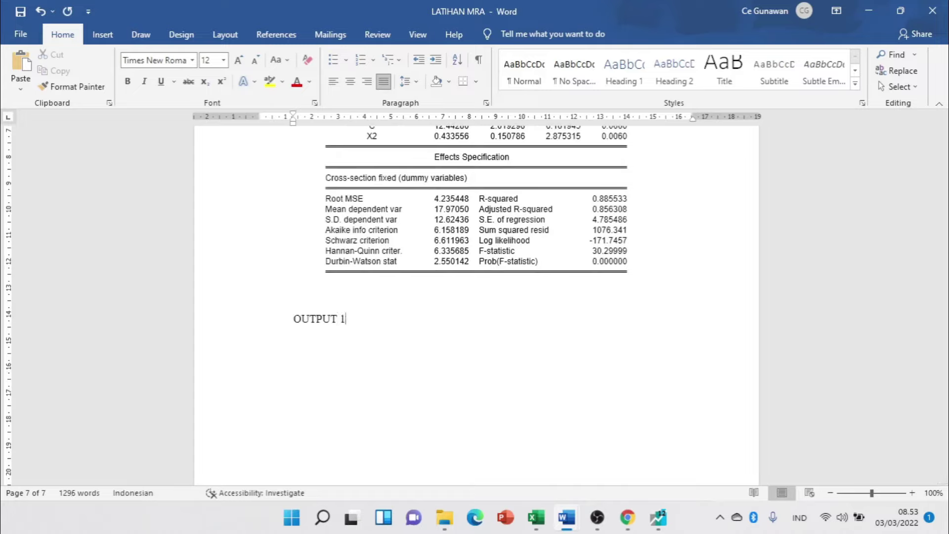
# - Switch to EViews, name the untitled X2 equation "outputX2" and close its window
pyautogui.hotkey('alt', 'Tab')
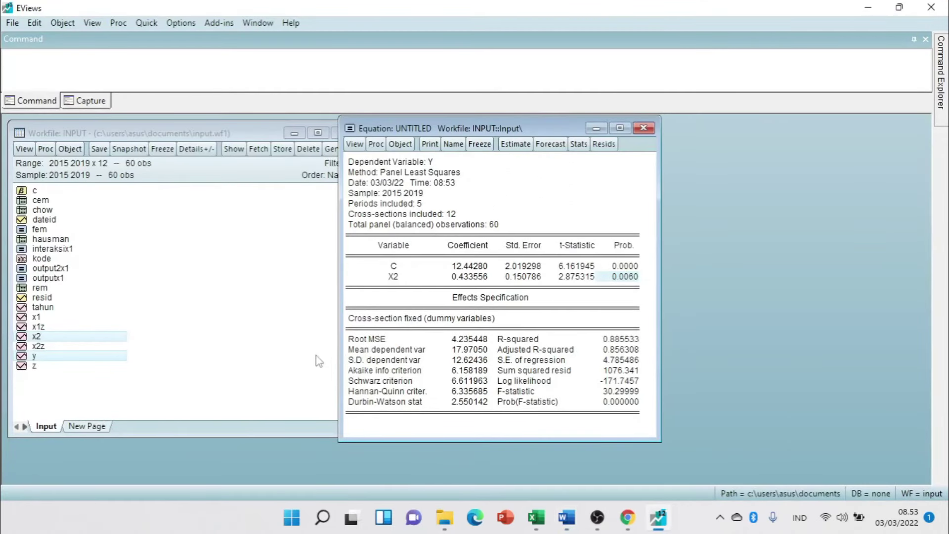
pyautogui.click(453, 145)
pyautogui.write('o')
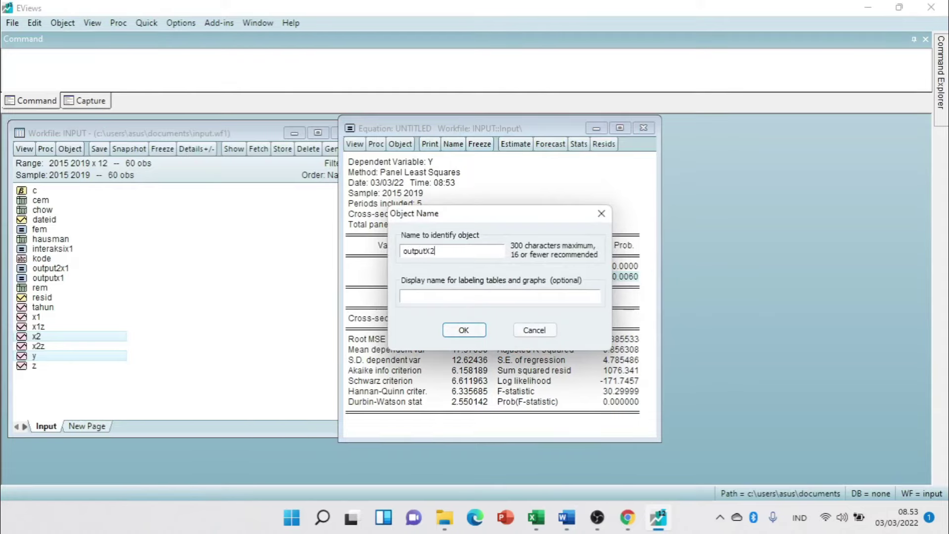
pyautogui.write('utputX2')
pyautogui.click(463, 330)
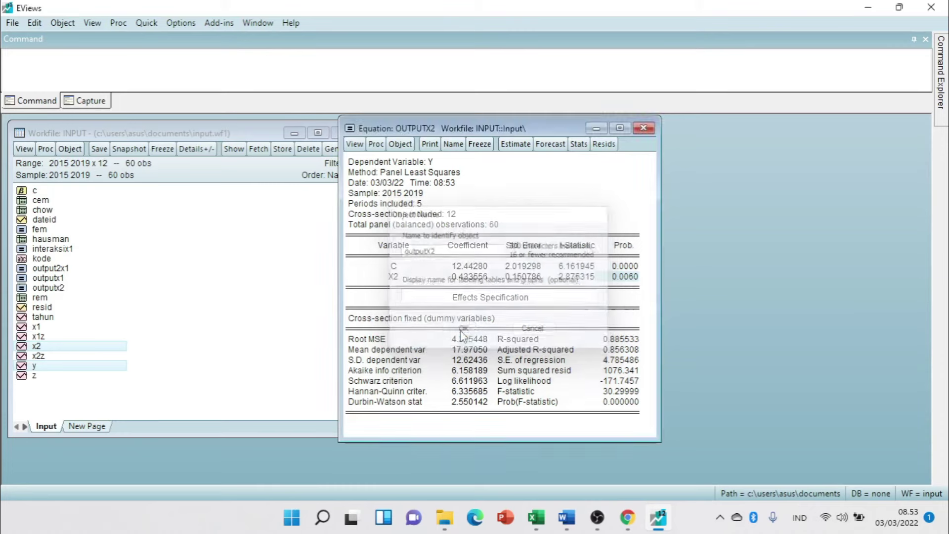
pyautogui.click(596, 128)
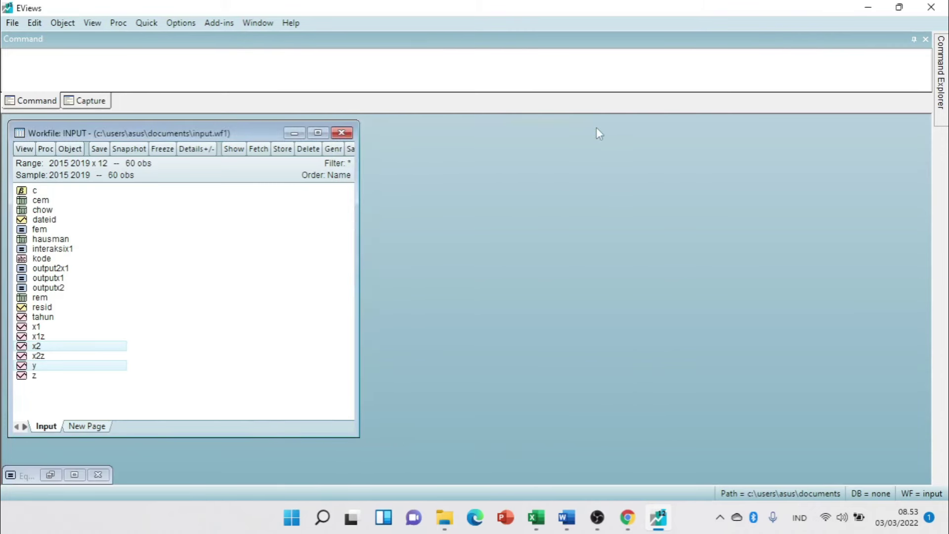
pyautogui.click(48, 475)
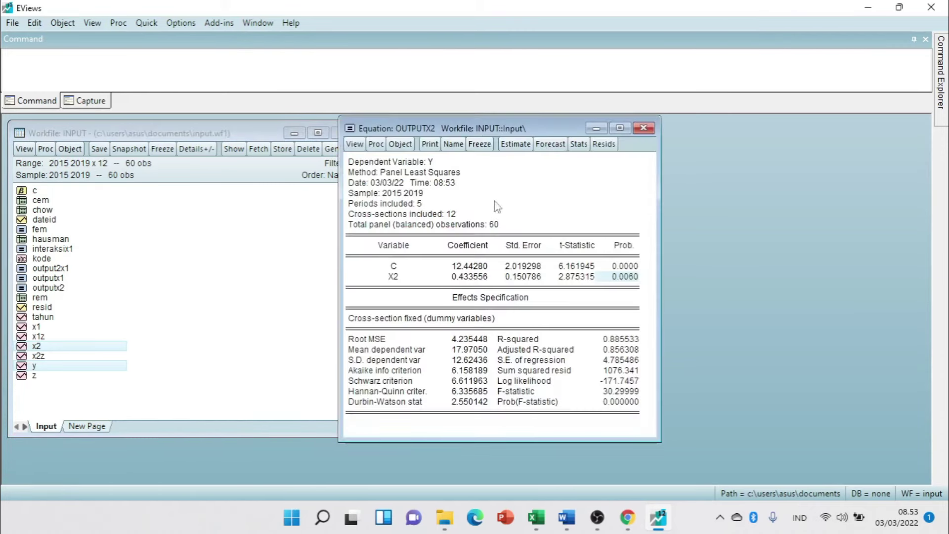
pyautogui.click(644, 129)
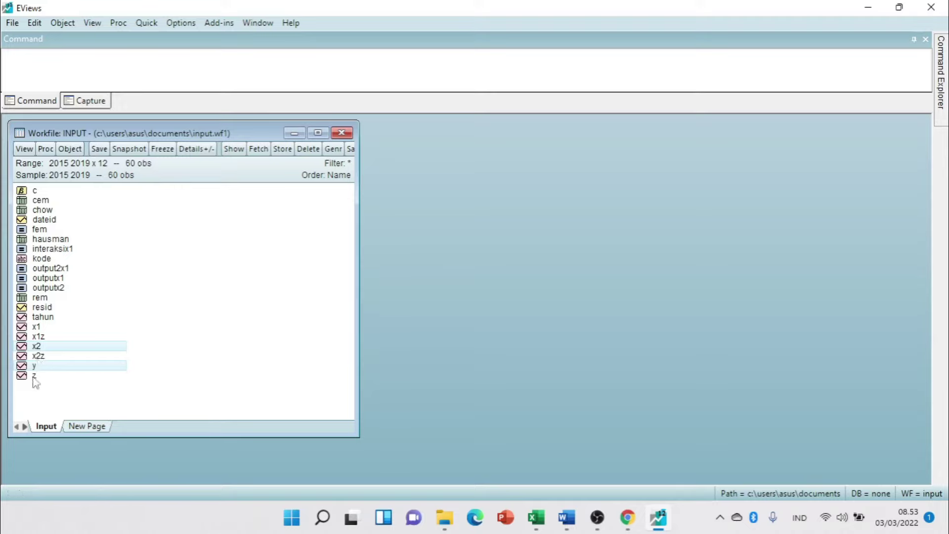
# - Open the series y, x2 and z together as a new equation with the specification "y c x2 z"
pyautogui.rightClick(57, 349)
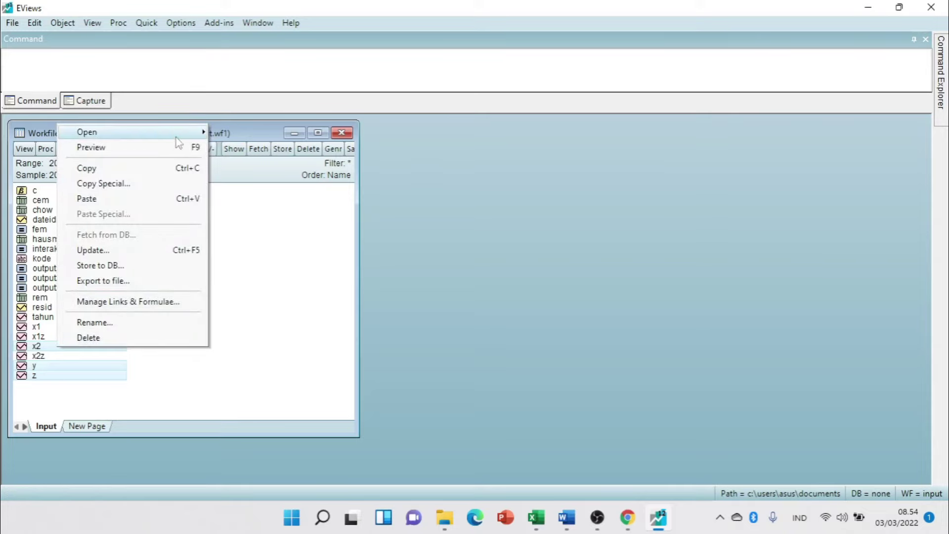
pyautogui.moveTo(196, 142)
pyautogui.click(253, 148)
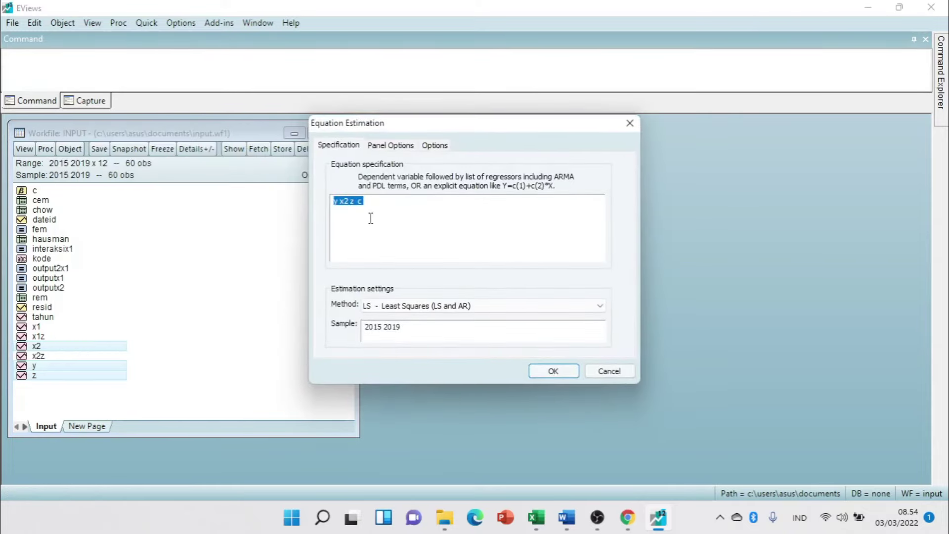
pyautogui.click(374, 206)
pyautogui.write('c')
# - Set the cross-section effects of the "y c x2 z" equation to Fixed and estimate it
pyautogui.click(391, 145)
pyautogui.click(400, 180)
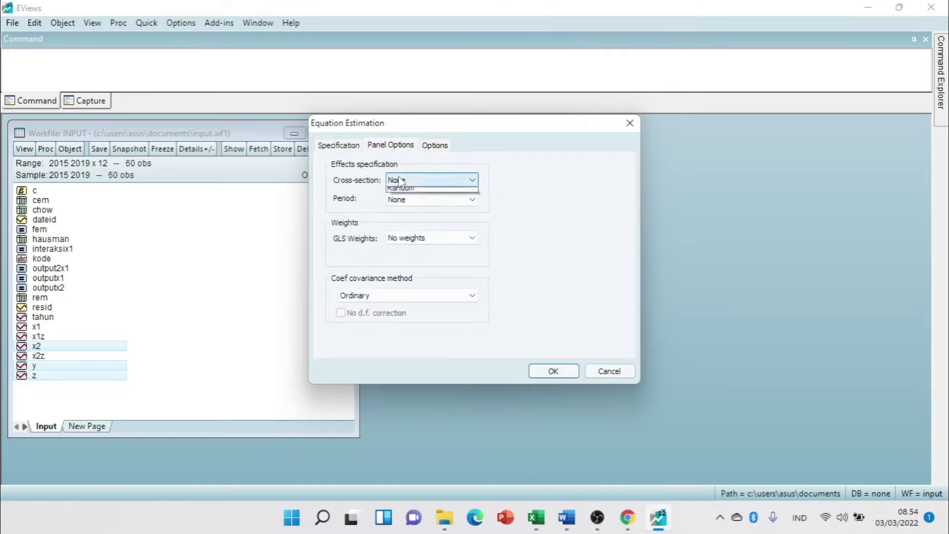
pyautogui.click(412, 202)
pyautogui.click(338, 146)
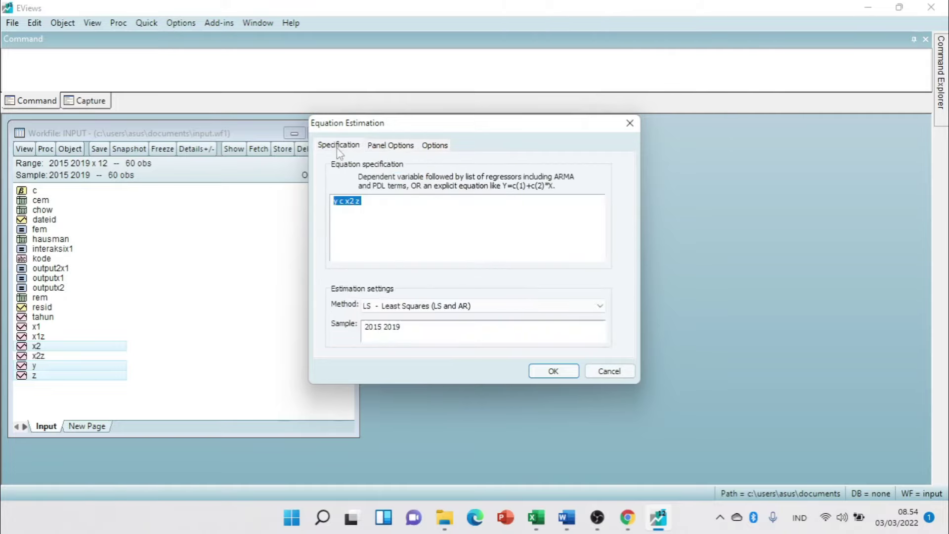
pyautogui.click(549, 371)
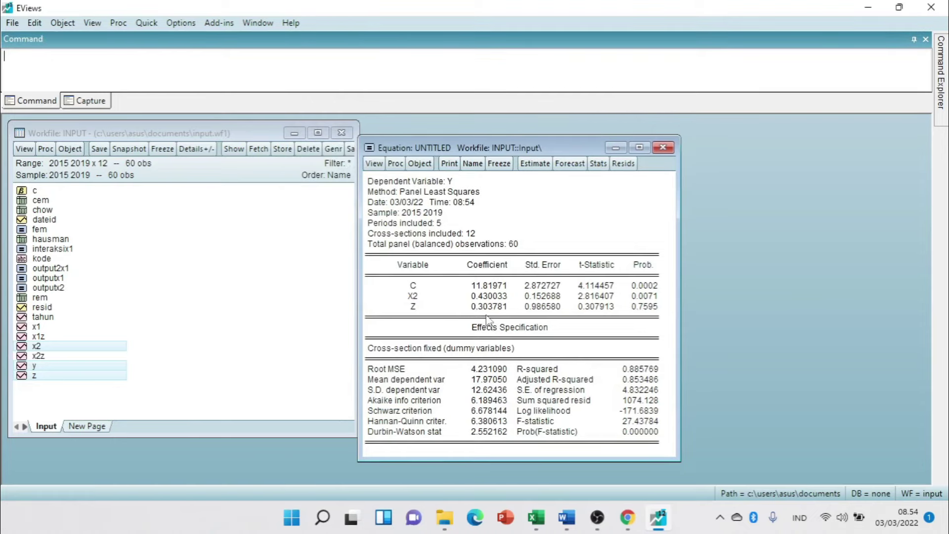
# - Copy the entire X2 and Z regression output with numbers as displayed, paste it below "OUTPUT 1" in the Word report and centre the table
pyautogui.click(372, 183)
pyautogui.moveTo(383, 197); pyautogui.dragTo(658, 446)
pyautogui.hotkey('ctrl', 'c')
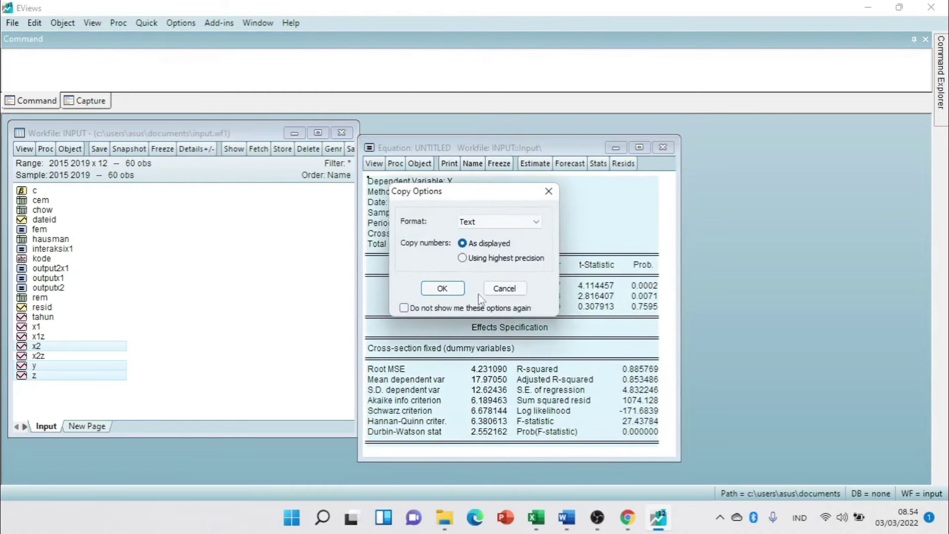
pyautogui.click(441, 289)
pyautogui.hotkey('alt', 'Tab')
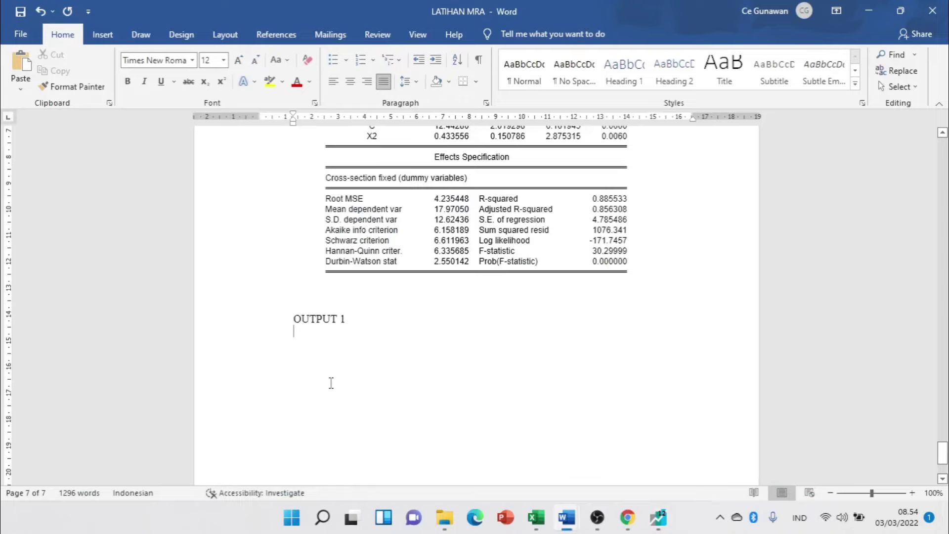
pyautogui.hotkey('ctrl', 'v')
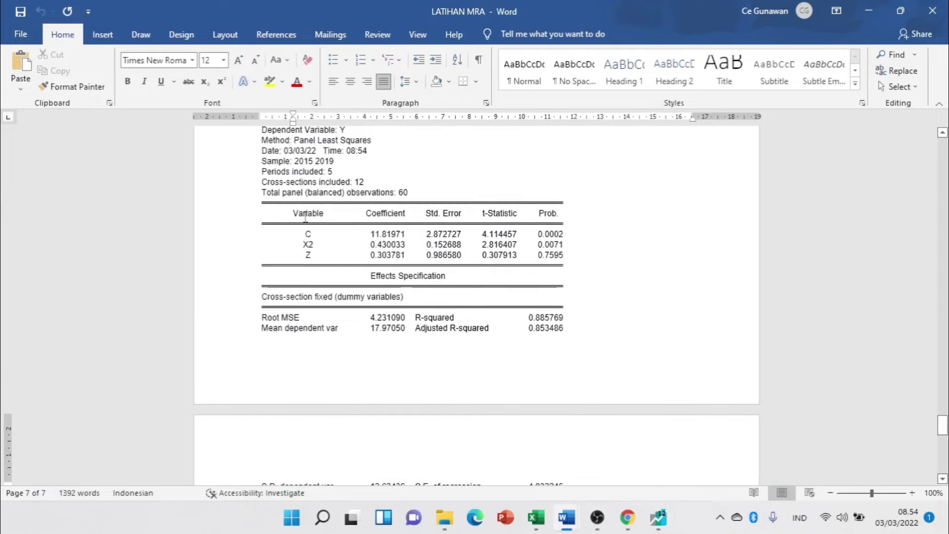
pyautogui.scroll(2, 287, 208)
pyautogui.click(256, 219)
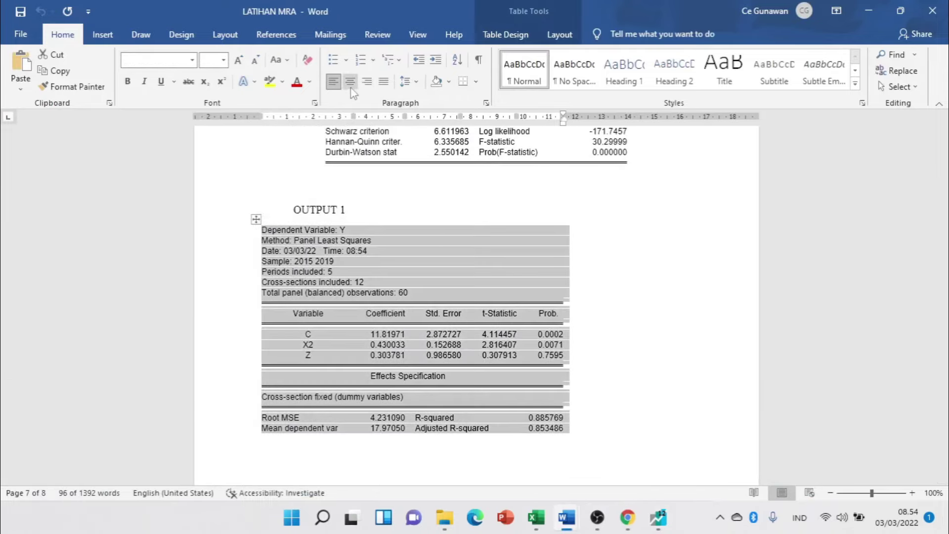
pyautogui.click(350, 81)
# - Switch to EViews, name the untitled X2 and Z equation "output1x2" and close its window
pyautogui.hotkey('alt', 'Tab')
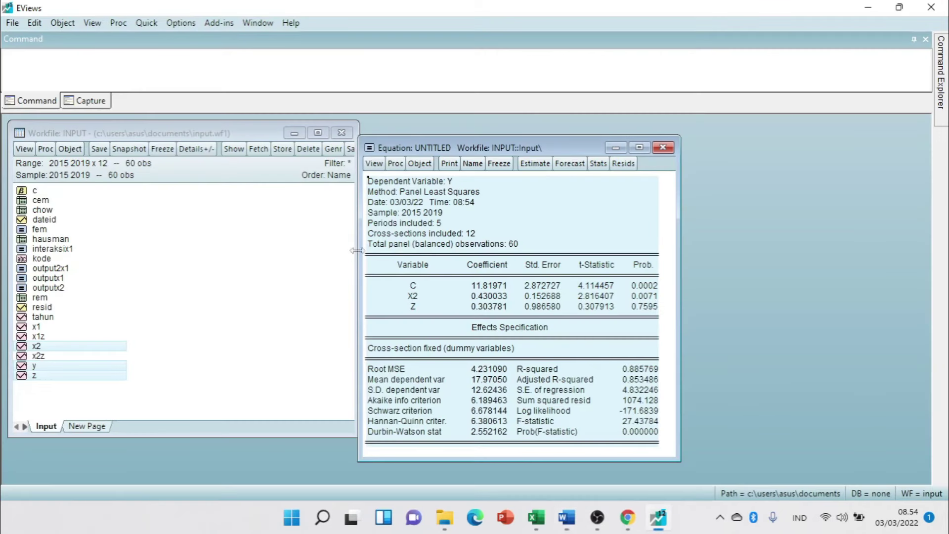
pyautogui.click(474, 167)
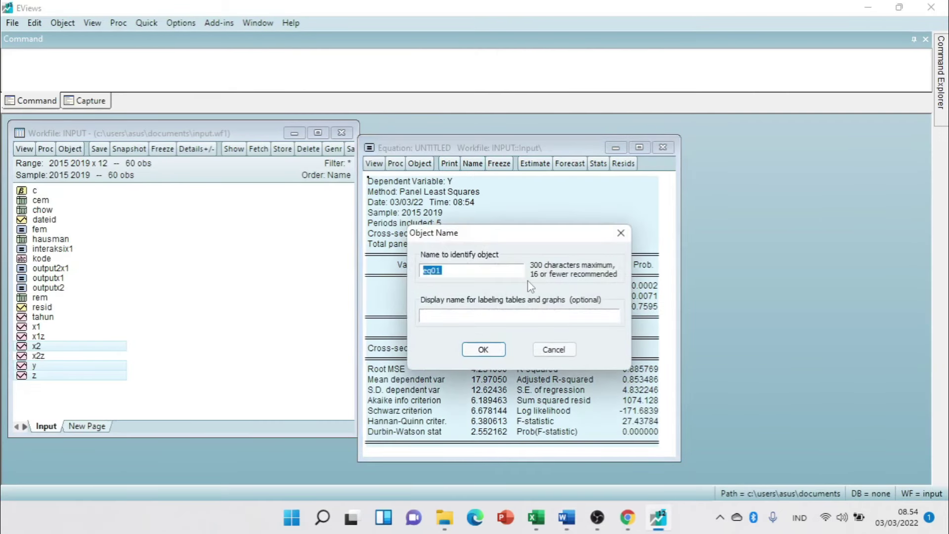
pyautogui.write('output1x2')
pyautogui.click(483, 350)
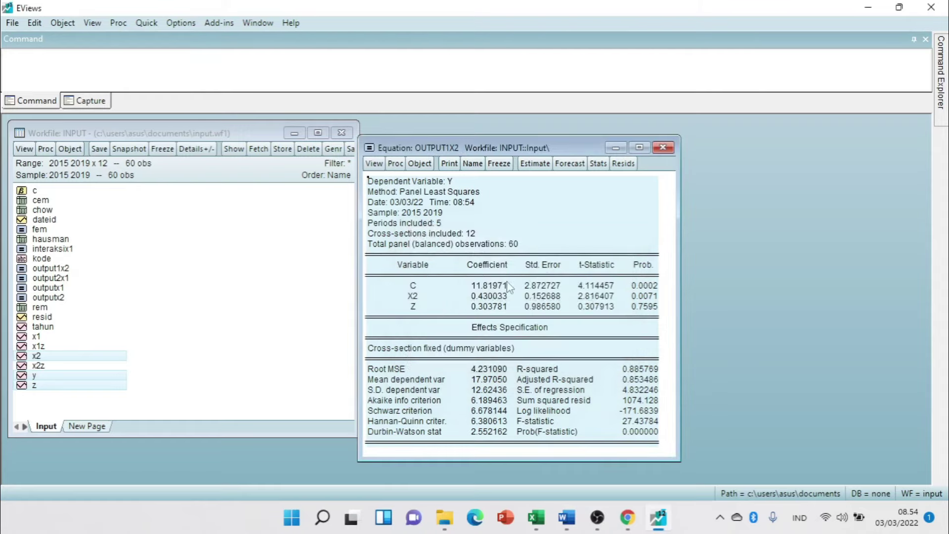
pyautogui.click(663, 148)
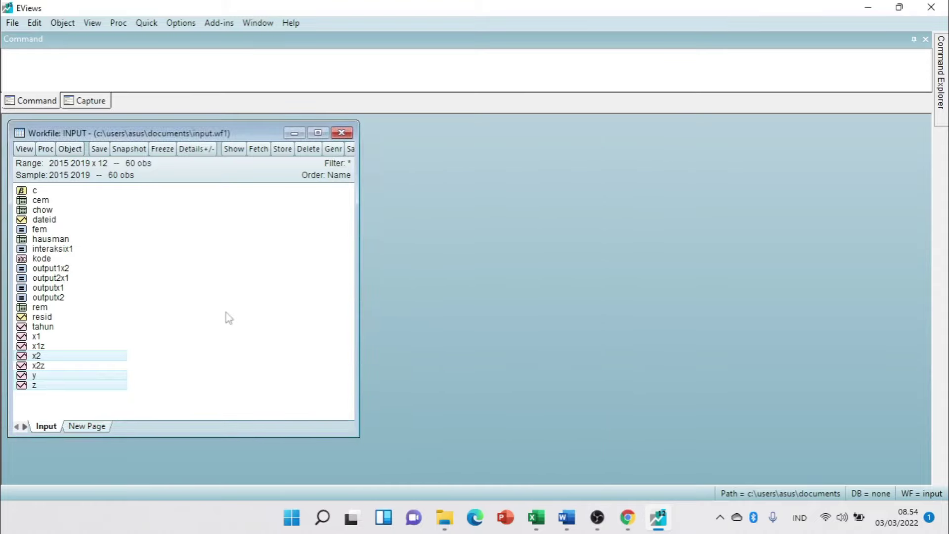
# - Open the series y, x2, z and x2z together as a new equation with the specification "y c x2 z x2z"
pyautogui.click(210, 366)
pyautogui.click(39, 378)
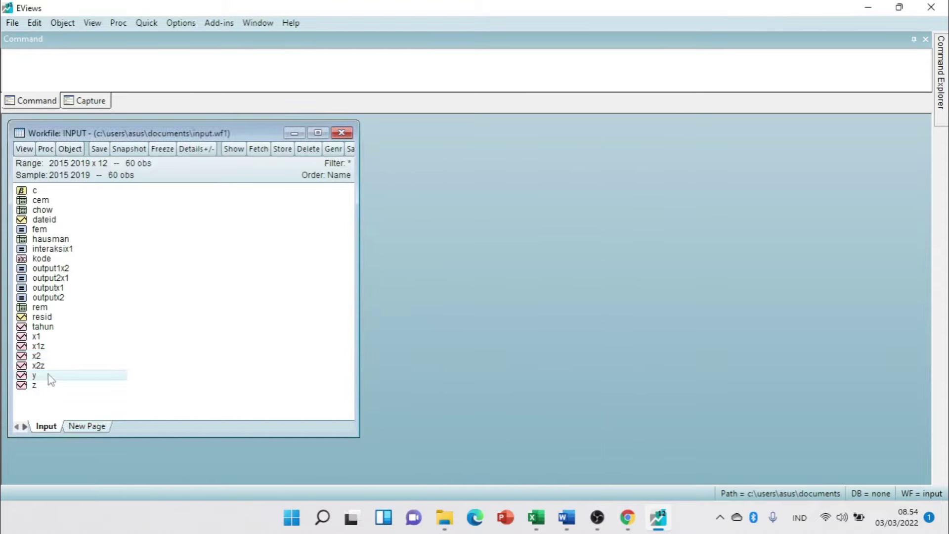
pyautogui.keyDown('ctrl'); pyautogui.click(40, 358); pyautogui.keyUp('ctrl')
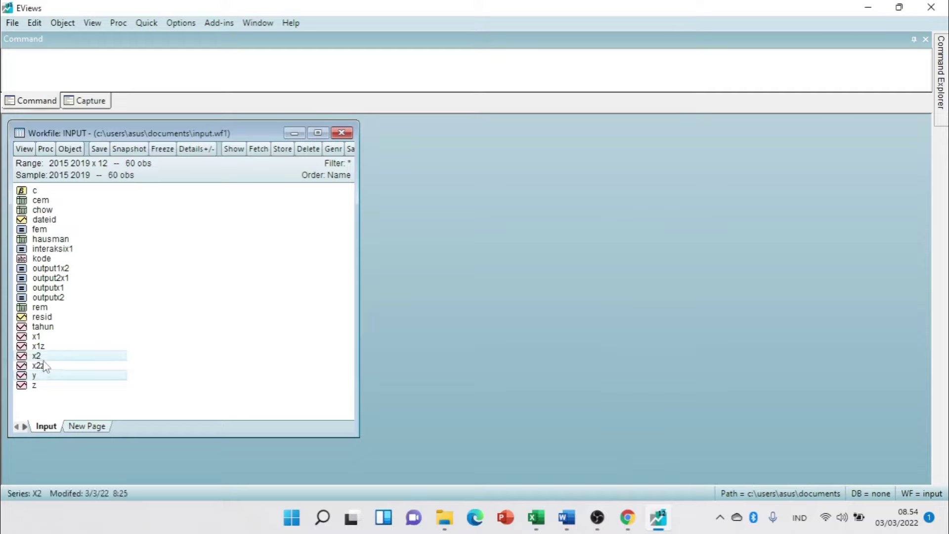
pyautogui.keyDown('ctrl'); pyautogui.click(40, 386); pyautogui.keyUp('ctrl')
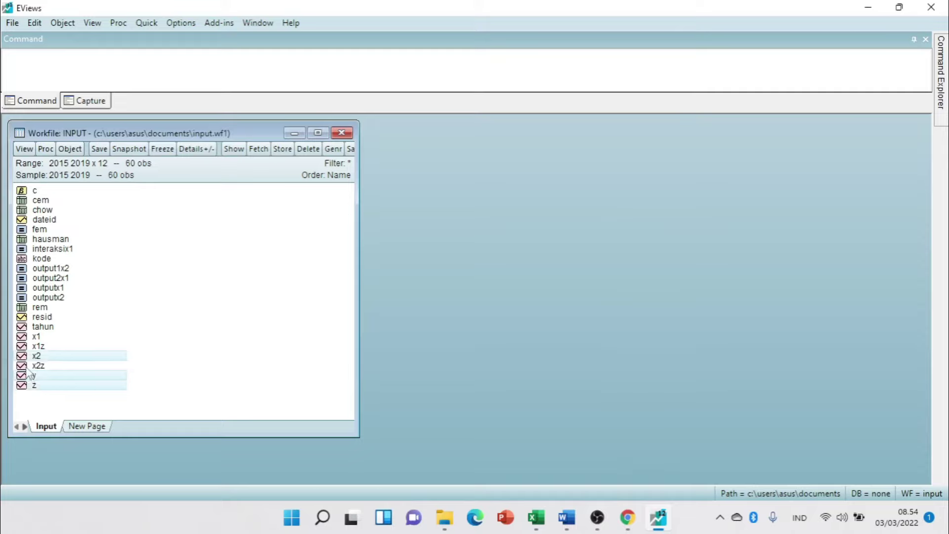
pyautogui.keyDown('ctrl'); pyautogui.click(39, 367); pyautogui.keyUp('ctrl')
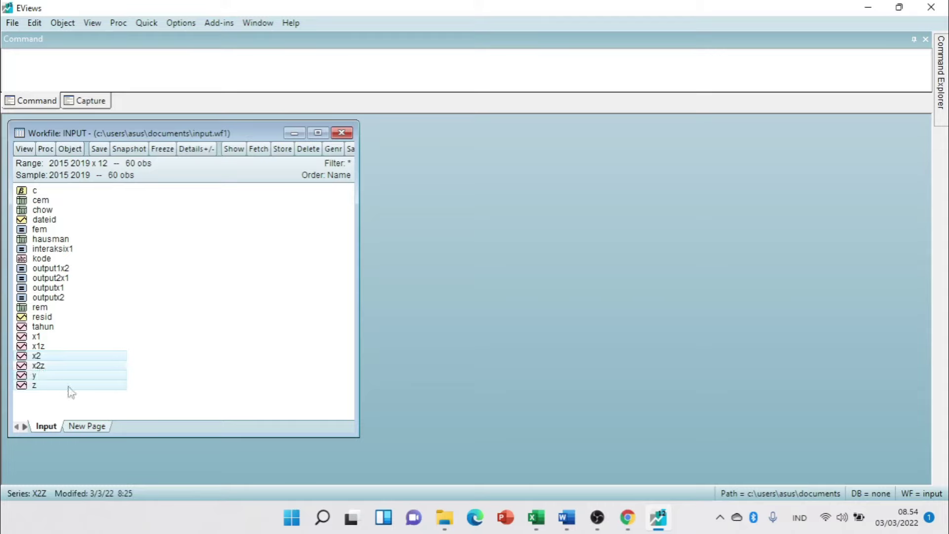
pyautogui.rightClick(81, 374)
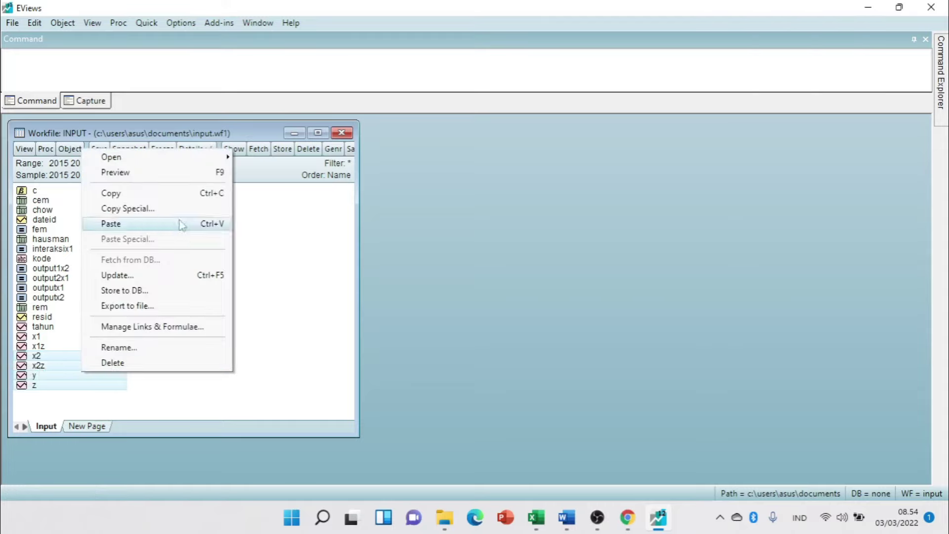
pyautogui.moveTo(213, 157)
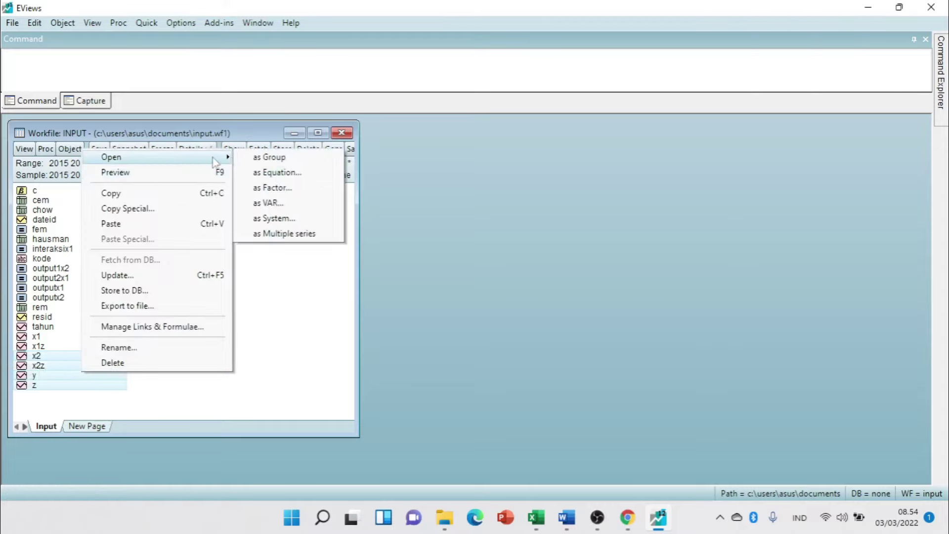
pyautogui.click(288, 178)
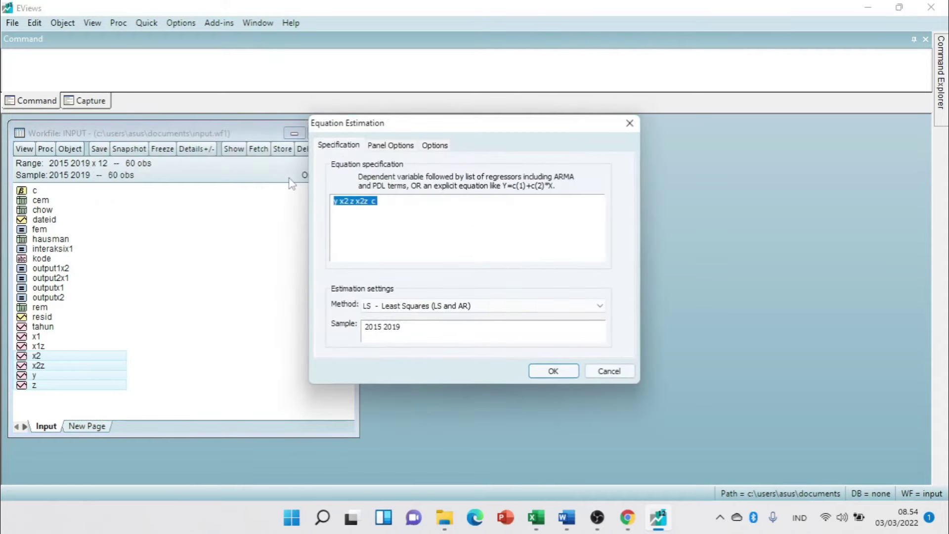
pyautogui.click(410, 205)
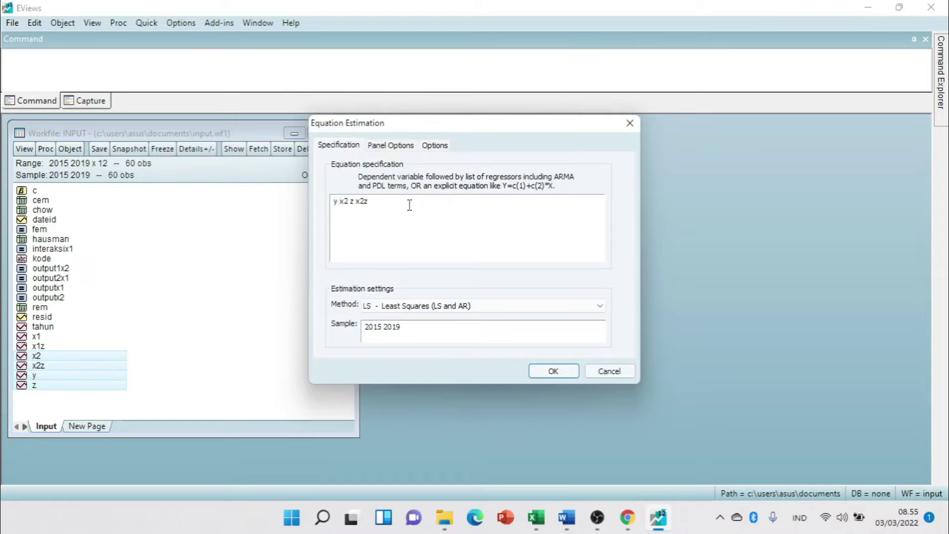
pyautogui.write('c')
# - Set the cross-section effects of the X2Z interaction equation to Fixed and estimate it
pyautogui.click(389, 146)
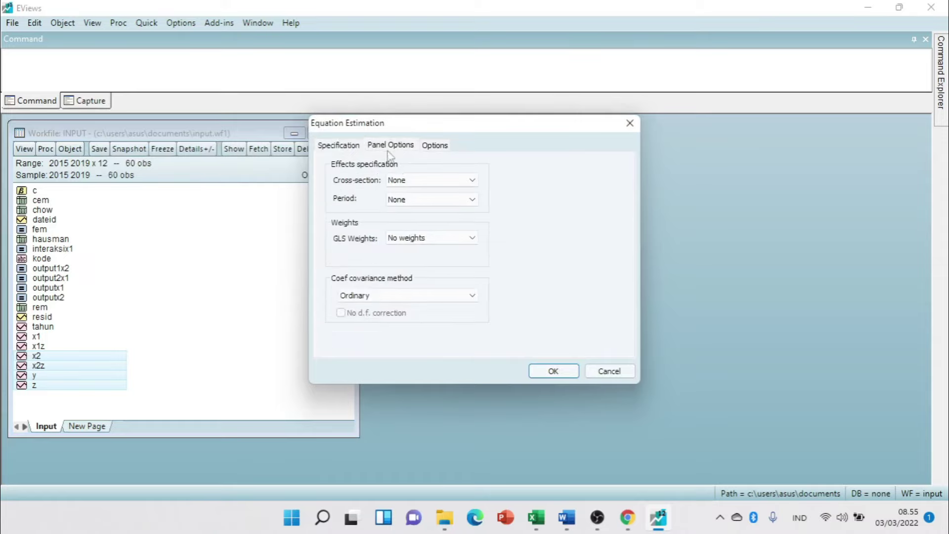
pyautogui.click(393, 181)
pyautogui.click(410, 202)
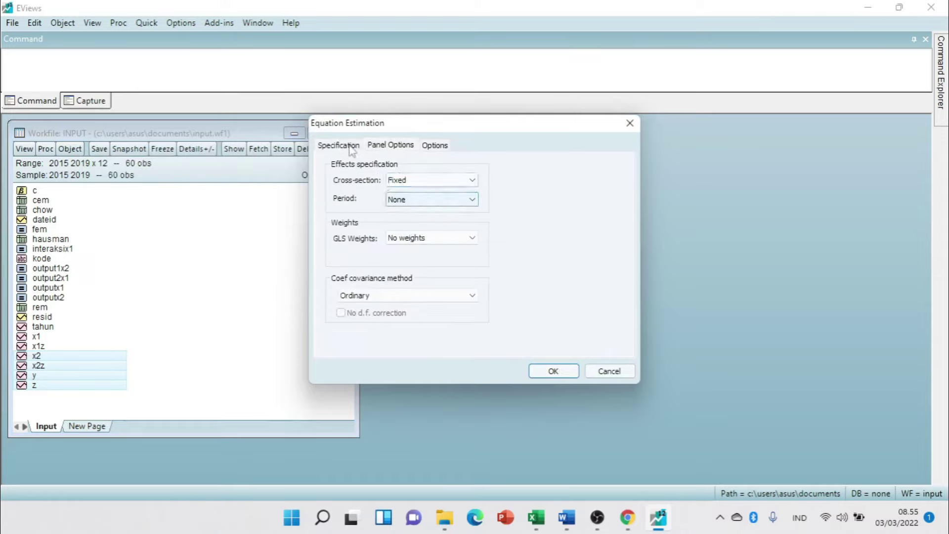
pyautogui.click(350, 145)
pyautogui.click(553, 371)
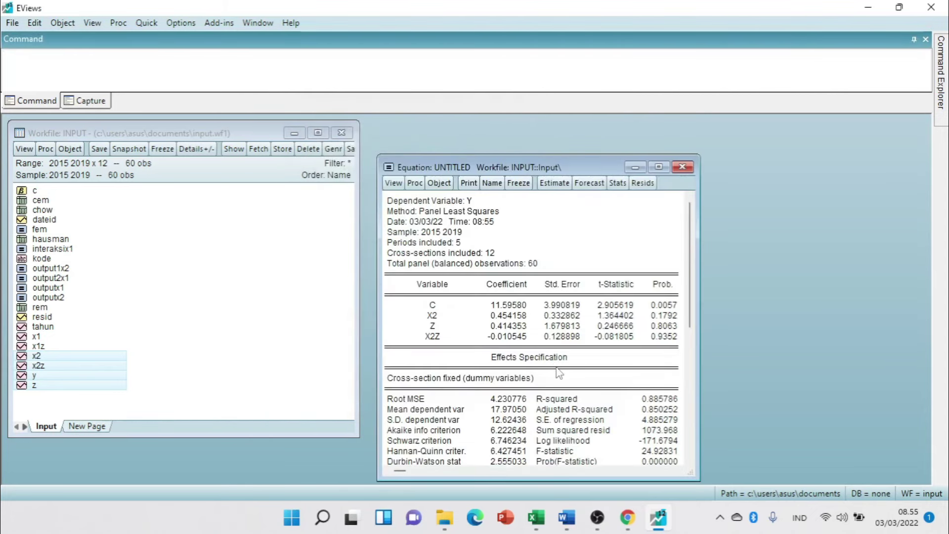
# - Copy the entire X2, Z and X2Z regression output from the untitled equation with numbers as displayed
pyautogui.scroll(-1, 541, 364)
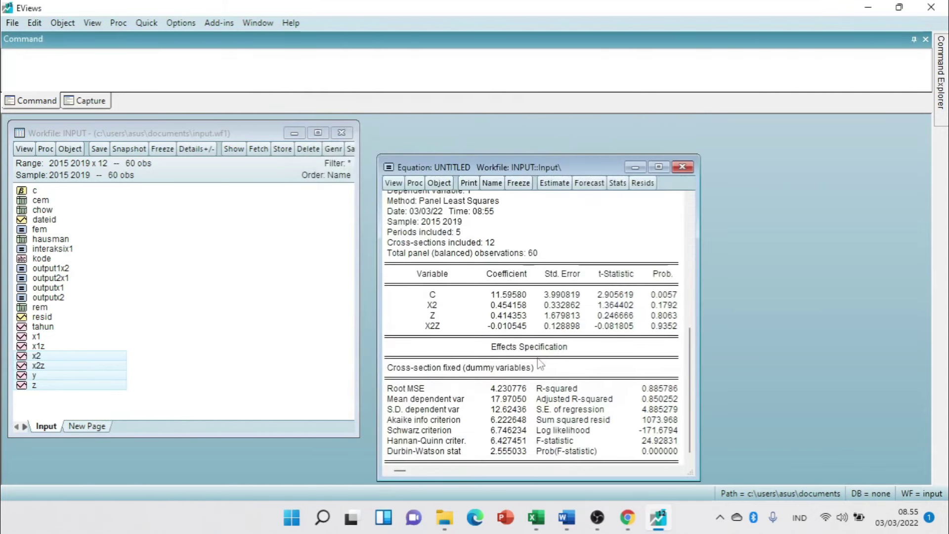
pyautogui.scroll(1, 541, 363)
pyautogui.moveTo(387, 200); pyautogui.dragTo(679, 465)
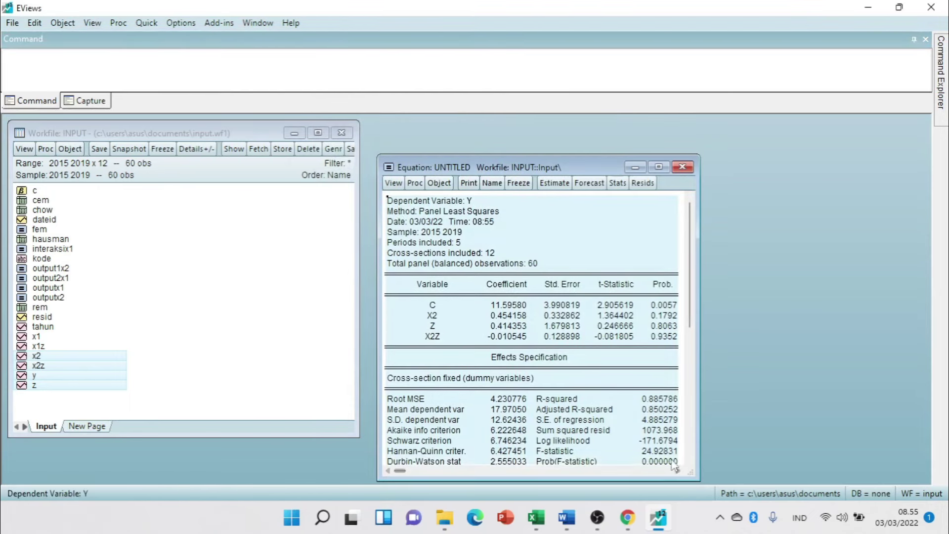
pyautogui.hotkey('ctrl', 'c')
pyautogui.click(443, 288)
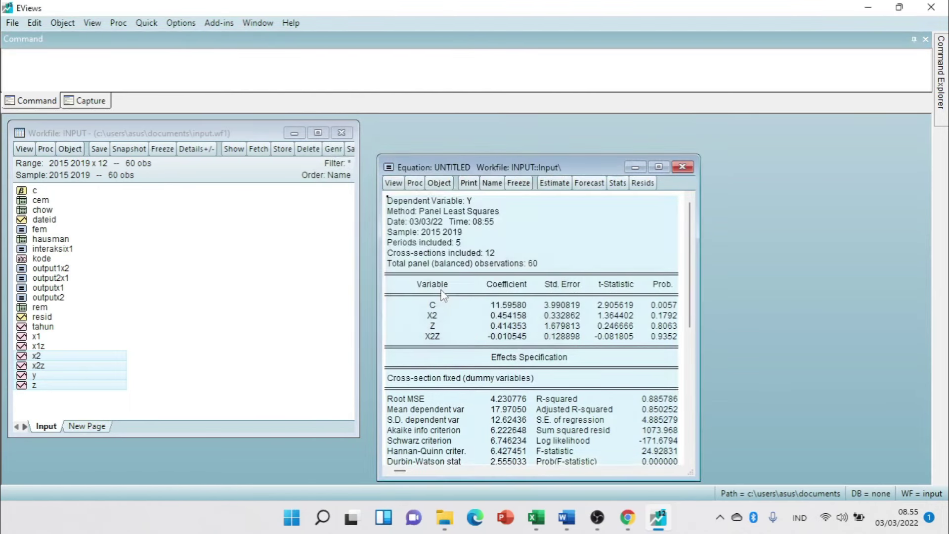
# - Switch to Word, add the heading "Output 2" below the last regression table and paste the copied output under it
pyautogui.hotkey('alt', 'Tab')
pyautogui.scroll(-10, 457, 321)
pyautogui.scroll(-3, 407, 351)
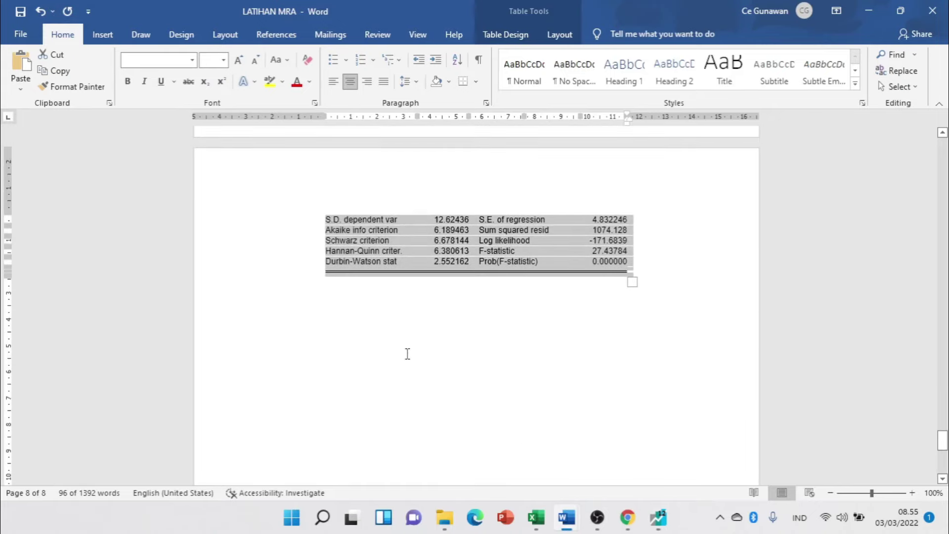
pyautogui.click(407, 352)
pyautogui.write('out')
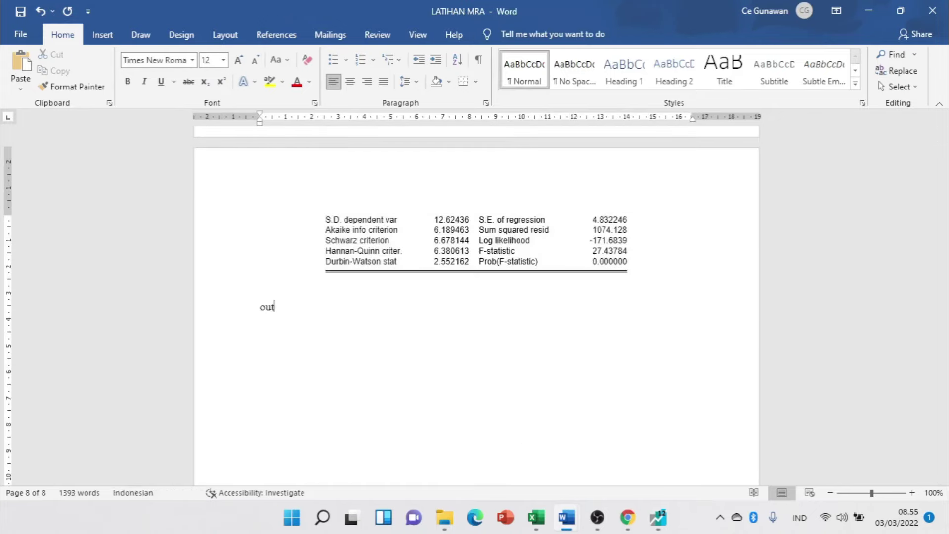
pyautogui.write('put 2')
pyautogui.hotkey('ctrl', 'v')
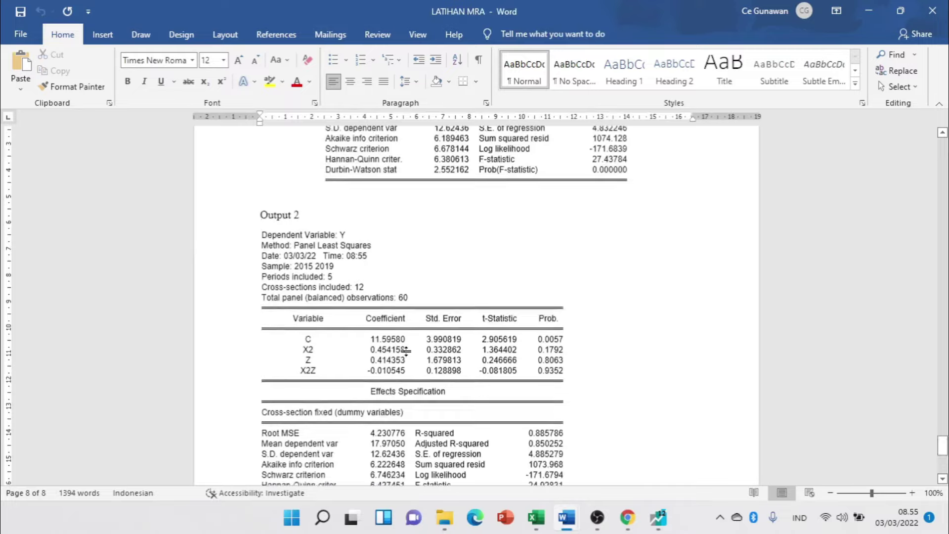
# - Highlight the Prob. value of Z in yellow in the OUTPUT 1 table of the X2 and Z regression
pyautogui.scroll(9, 393, 378)
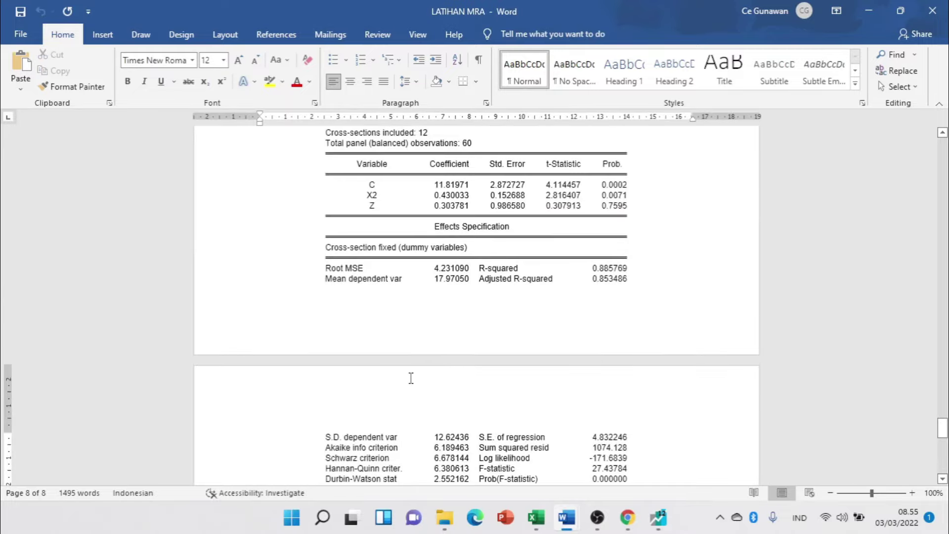
pyautogui.click(395, 209)
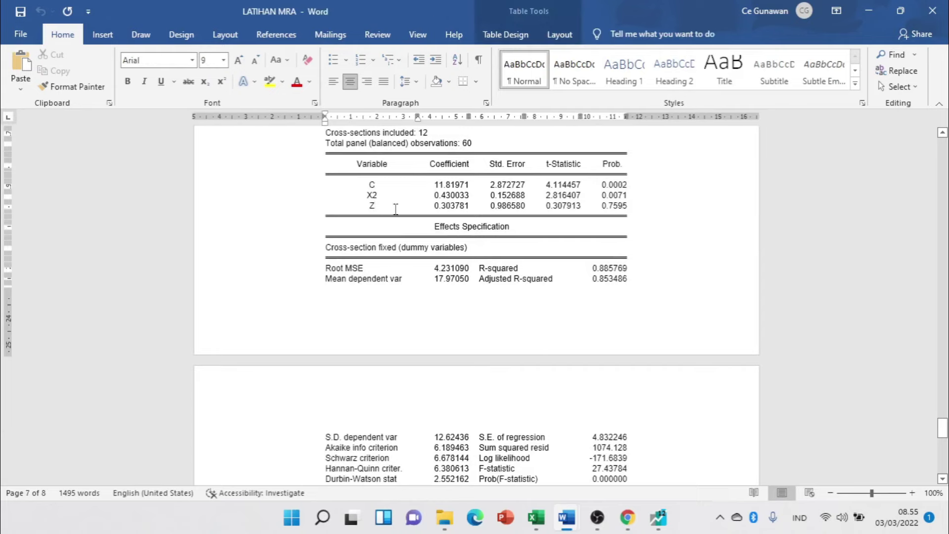
pyautogui.scroll(2, 393, 213)
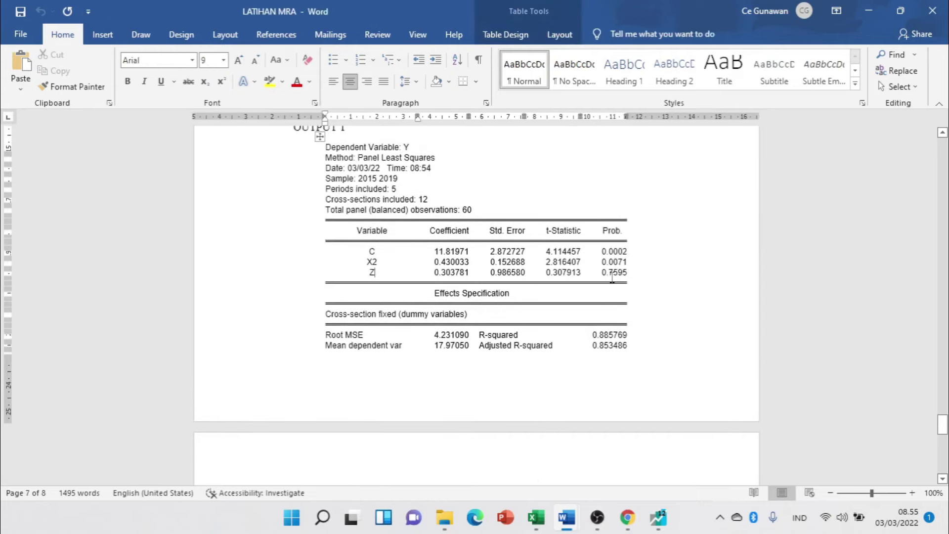
pyautogui.moveTo(602, 275); pyautogui.dragTo(635, 273)
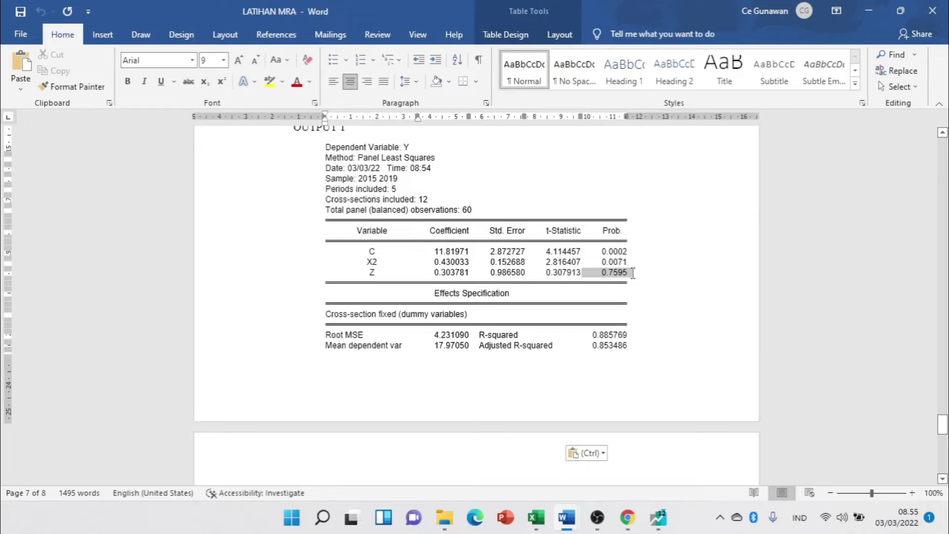
pyautogui.click(269, 81)
pyautogui.click(494, 201)
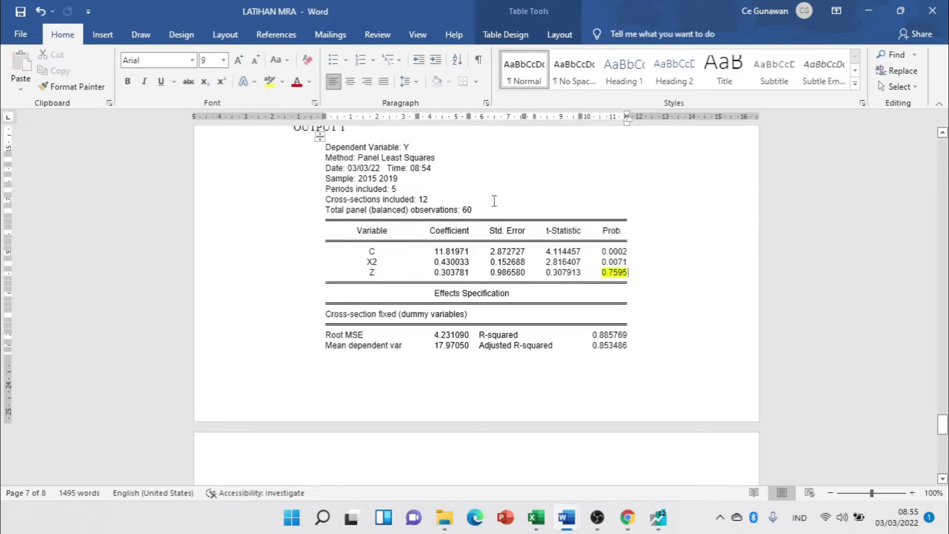
pyautogui.scroll(3, 361, 249)
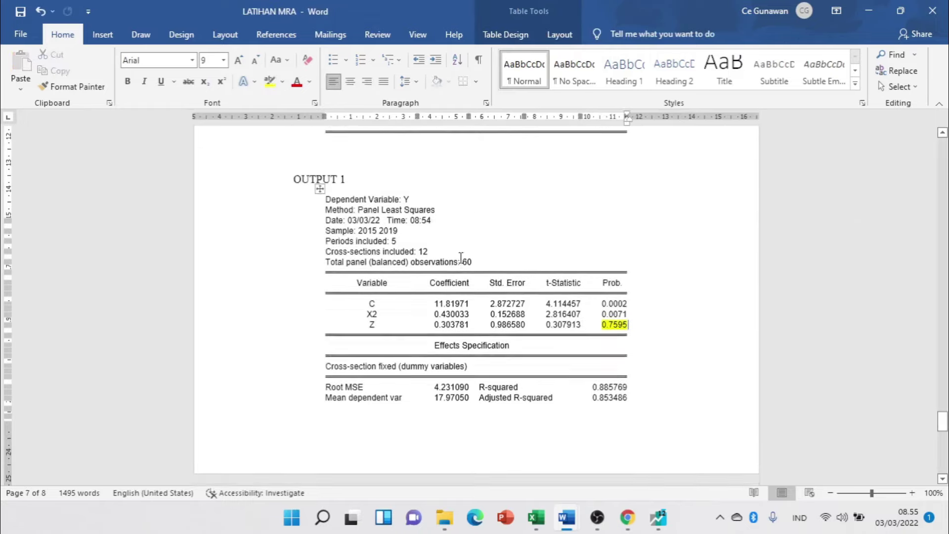
# - Highlight the Prob. value of X2Z in yellow in the Output 2 table
pyautogui.scroll(-15, 490, 336)
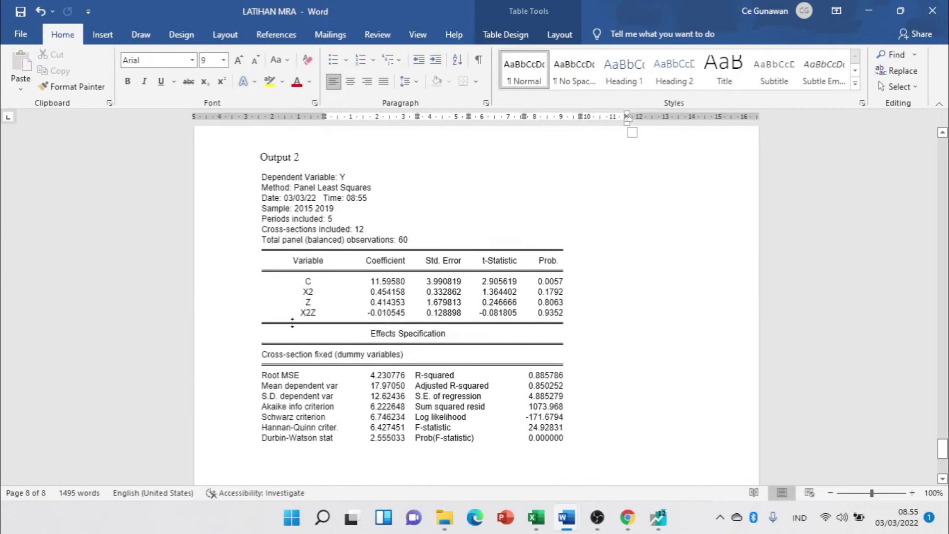
pyautogui.click(302, 314)
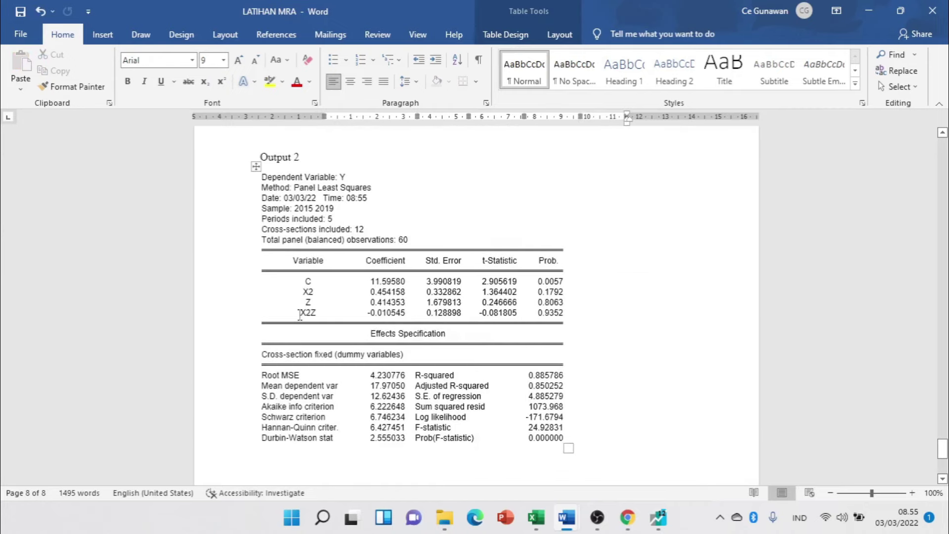
pyautogui.doubleClick(540, 314)
pyautogui.click(270, 81)
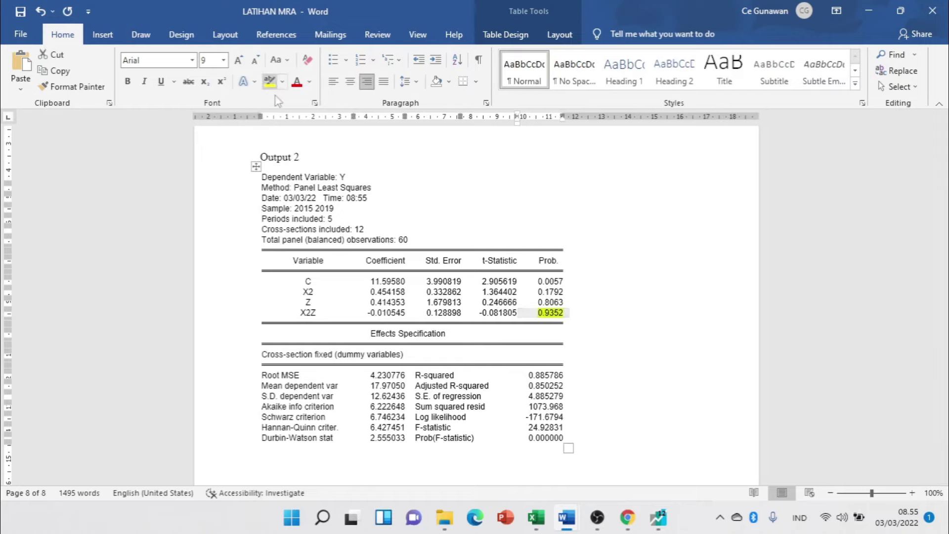
# - Centre the whole Output 2 regression table on the page
pyautogui.click(256, 167)
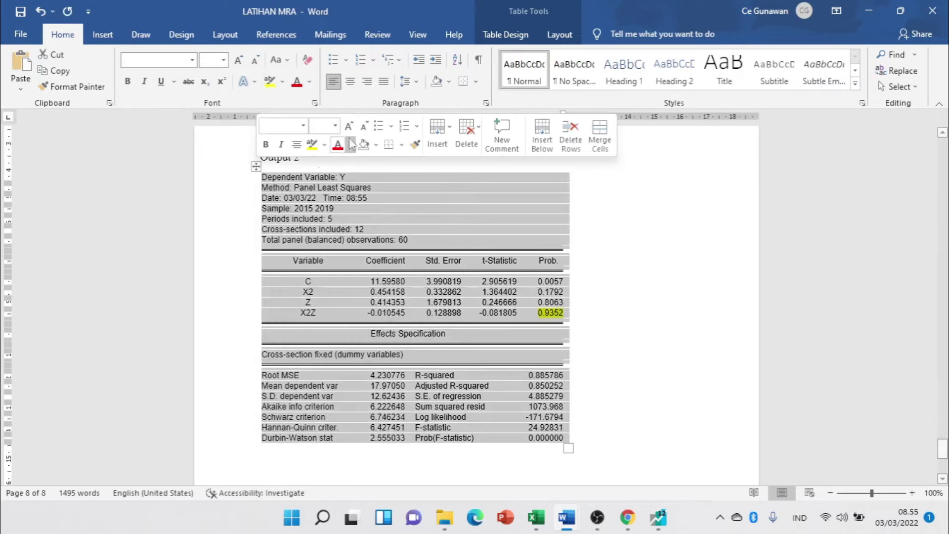
pyautogui.click(351, 82)
pyautogui.scroll(3, 441, 268)
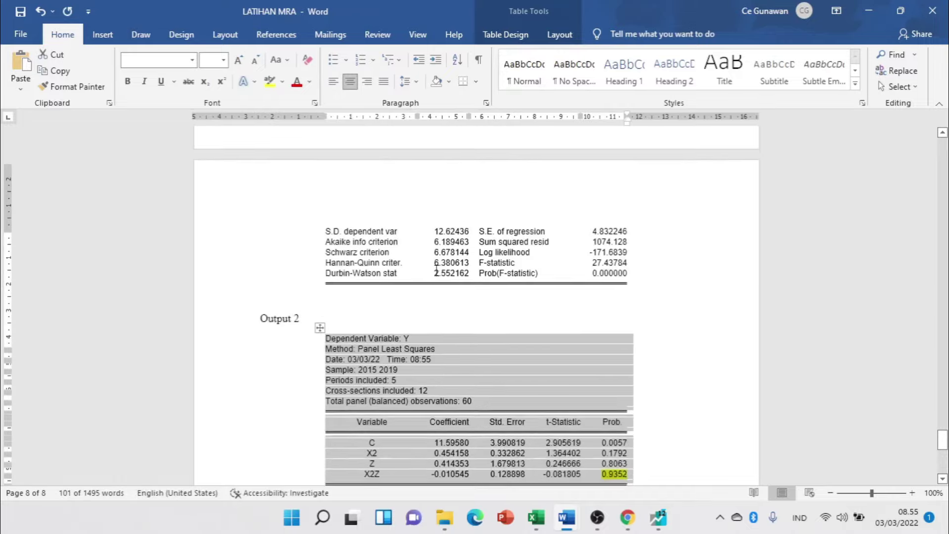
pyautogui.scroll(-3, 441, 268)
# - Highlight in yellow the four moderator criteria bullets, from Pure Moderator to Bukan Moderator, in the section on Z's moderation of X1
pyautogui.scroll(15, 445, 269)
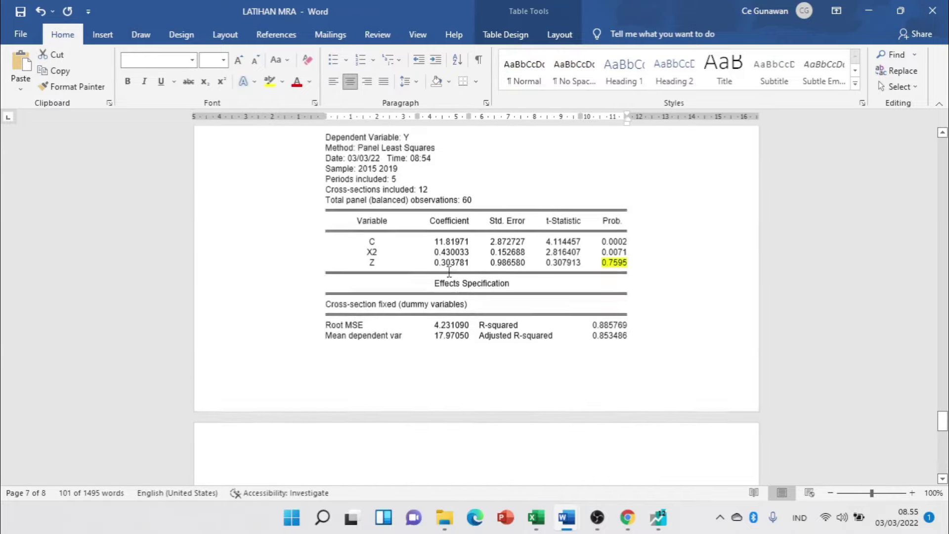
pyautogui.scroll(20, 449, 271)
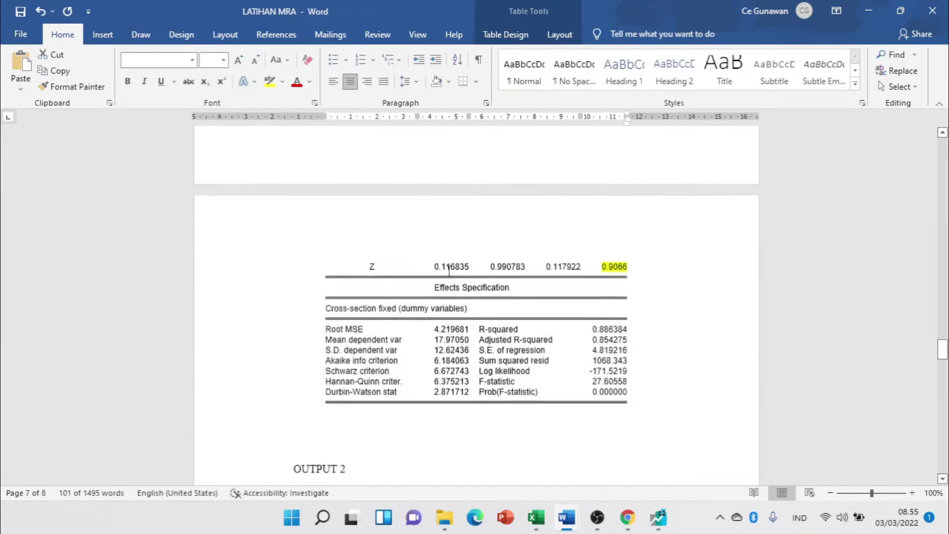
pyautogui.scroll(20, 450, 264)
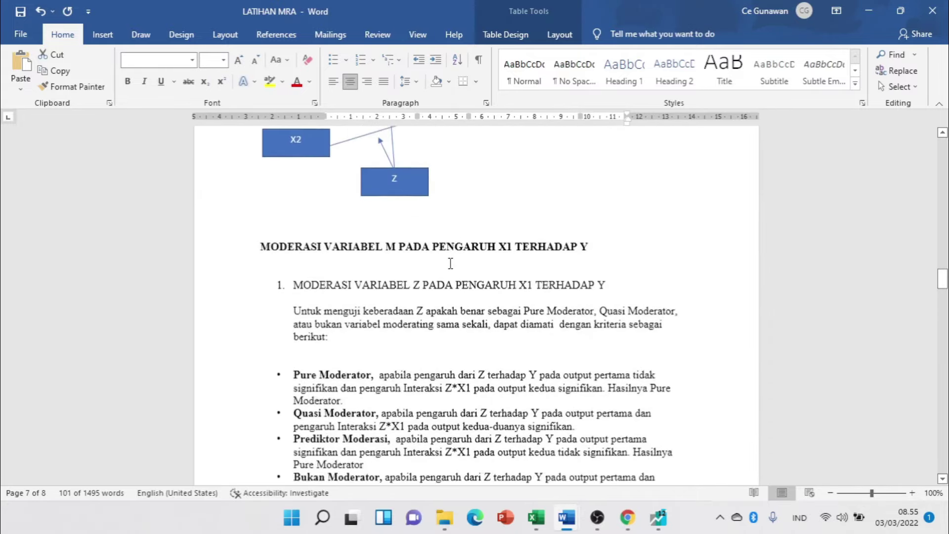
pyautogui.scroll(-2, 450, 262)
pyautogui.click(428, 271)
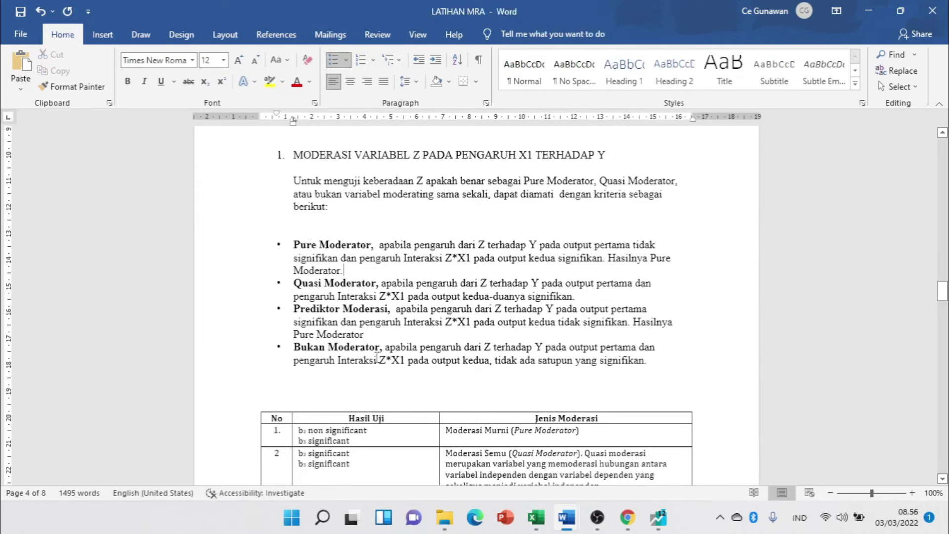
pyautogui.click(353, 311)
pyautogui.moveTo(295, 246); pyautogui.dragTo(670, 355)
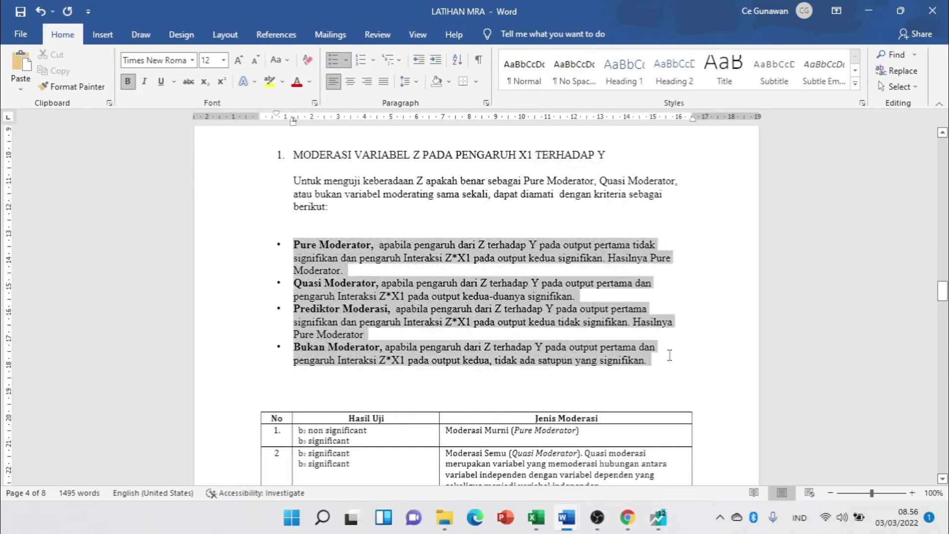
pyautogui.click(270, 81)
pyautogui.press('Right')
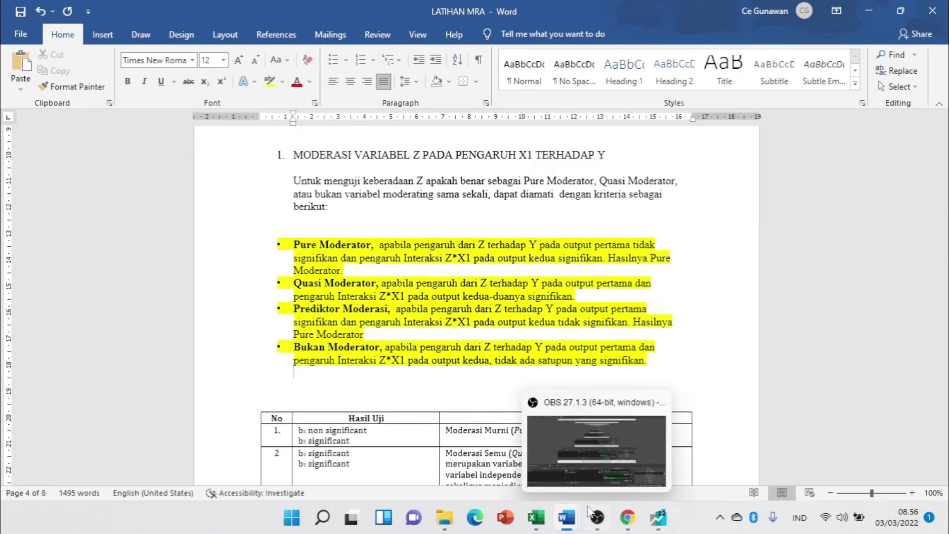
# - Switch to EViews, move the untitled X2Z equation window closer to the workfile's object list and open its naming dialog
pyautogui.click(655, 524)
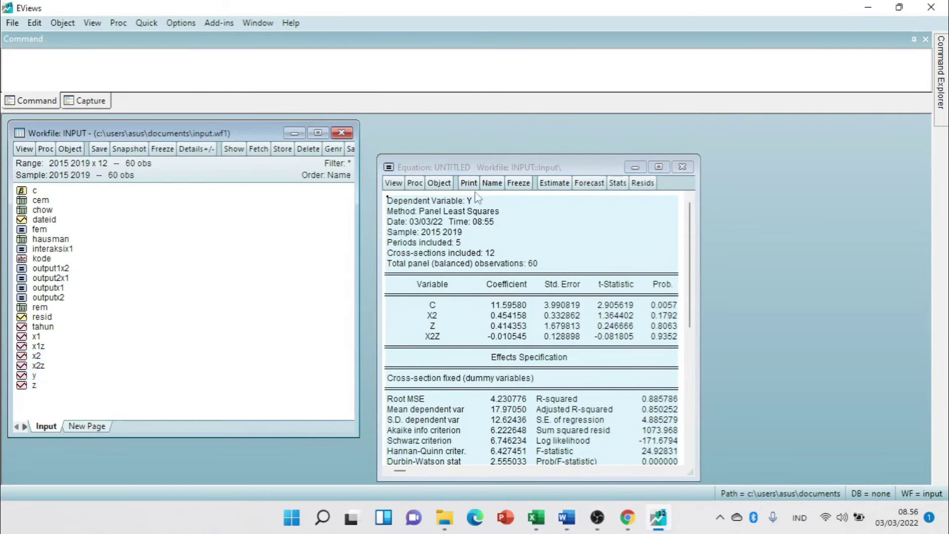
pyautogui.moveTo(499, 166); pyautogui.dragTo(317, 173)
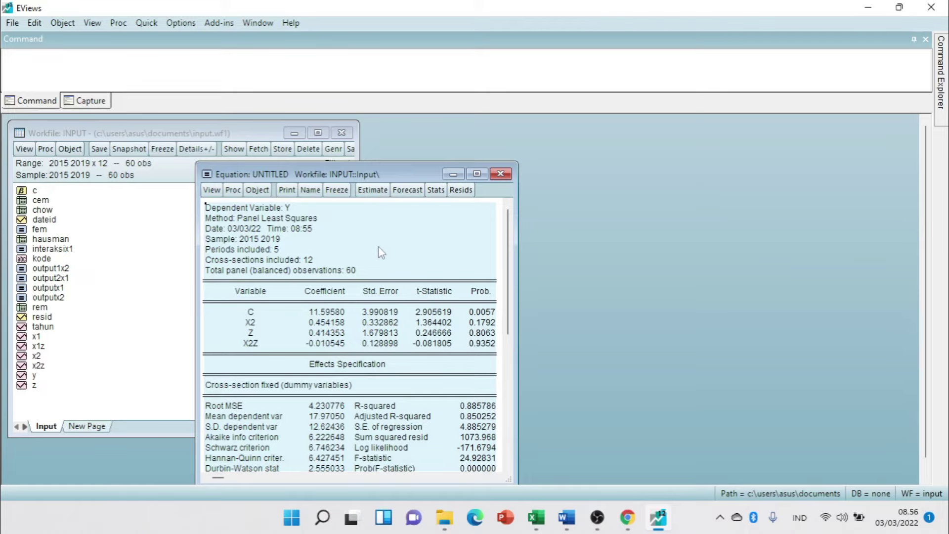
pyautogui.click(311, 190)
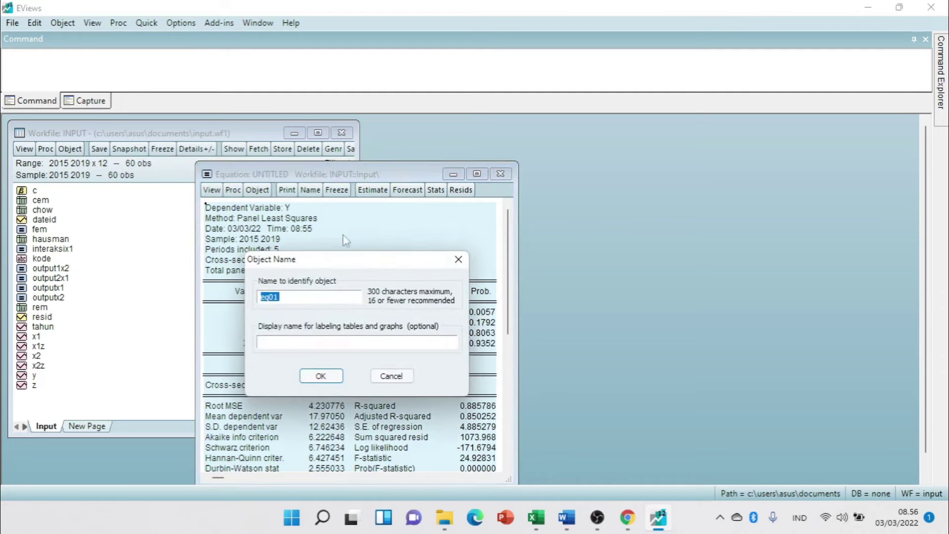
pyautogui.click(390, 376)
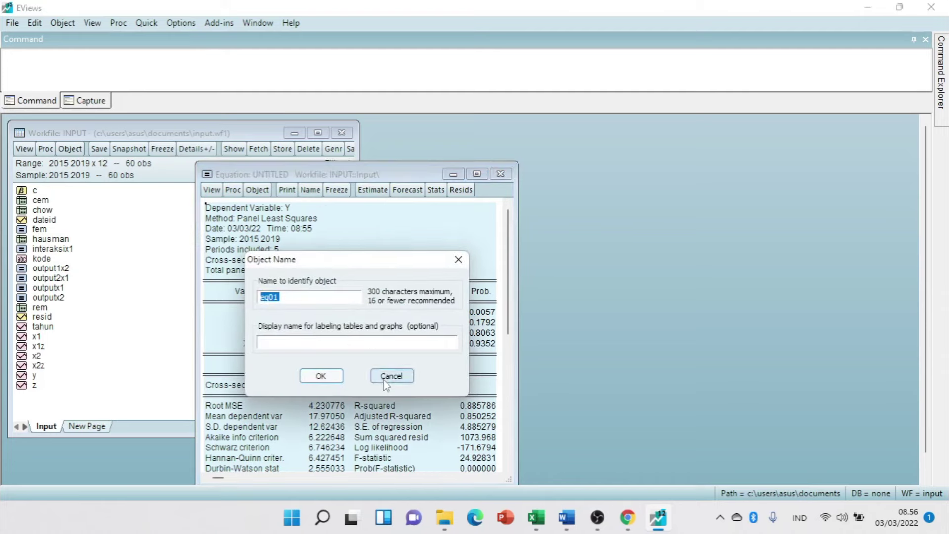